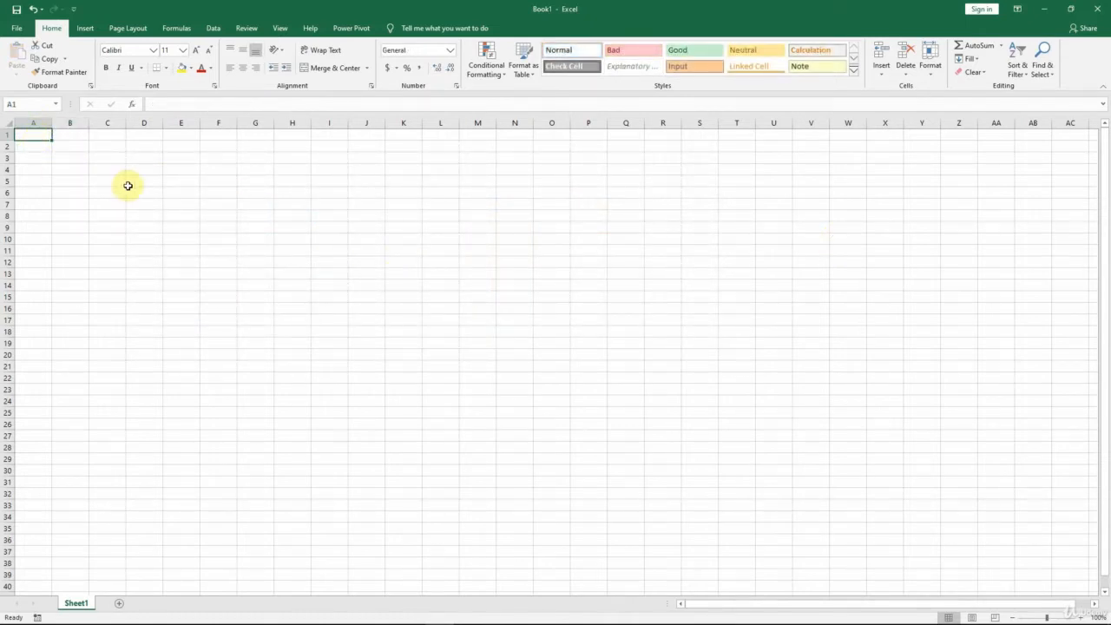
Step: Enter 65% in cell A1
{"action": "type", "text": "65%"}
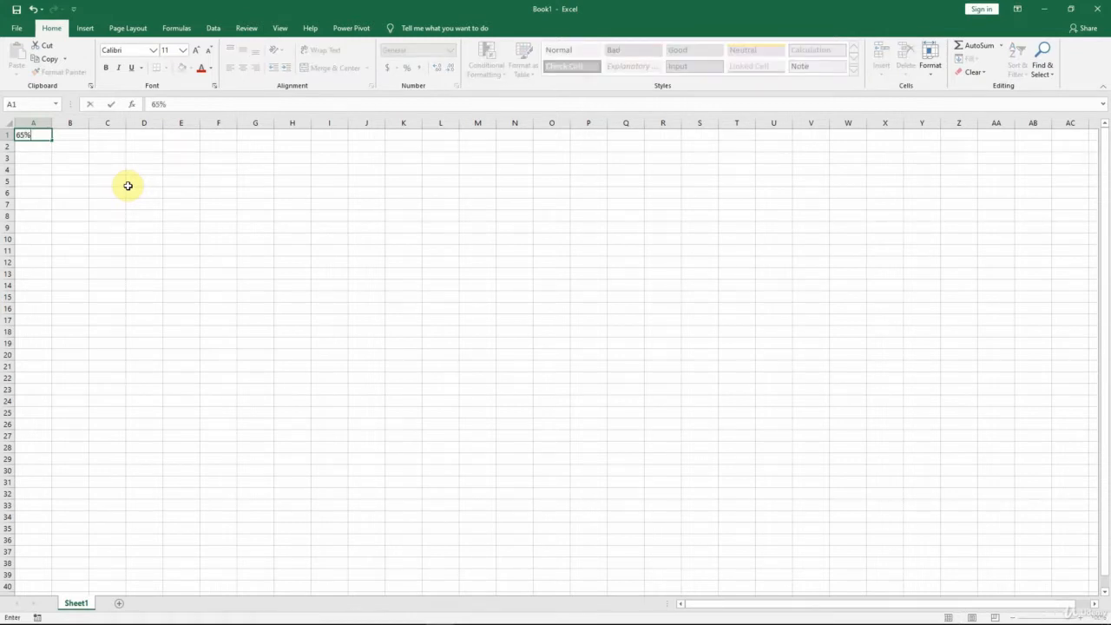
{"action": "key", "text": "Return"}
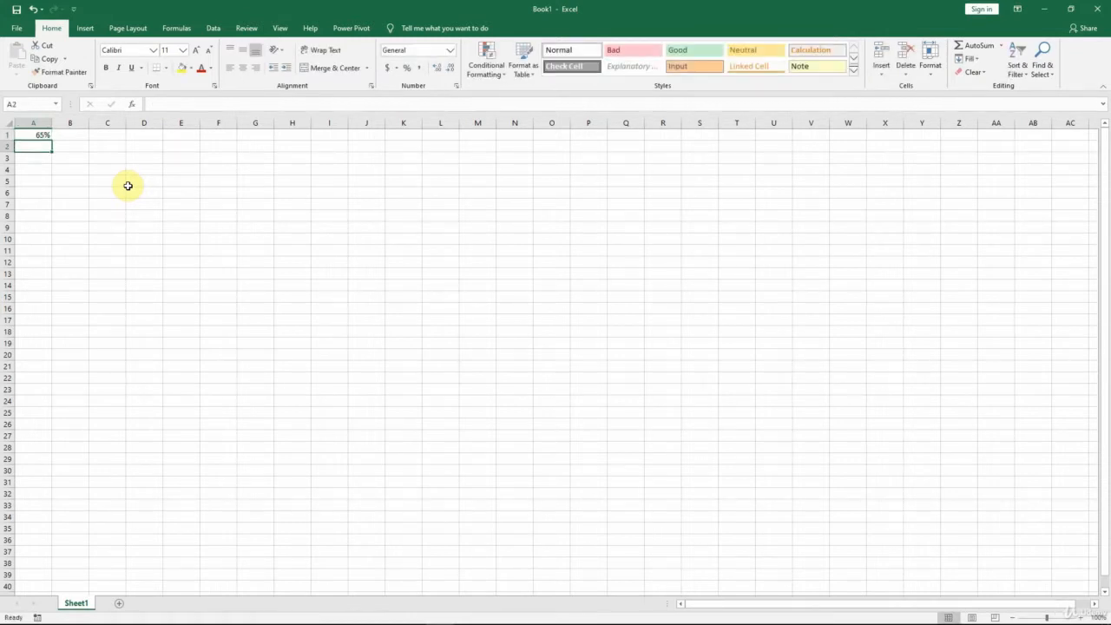
Step: Insert a 2-D clustered column chart from cell A1 and move it so its upper corner sits near cell C4
{"action": "left_click", "coordinate": [33, 134]}
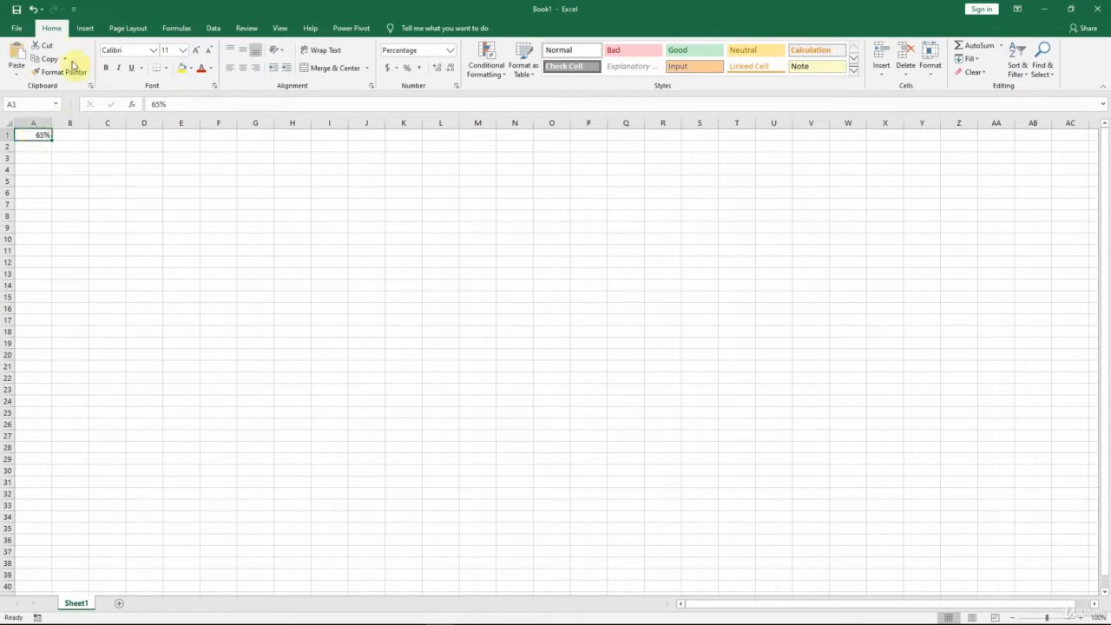
{"action": "left_click", "coordinate": [84, 28]}
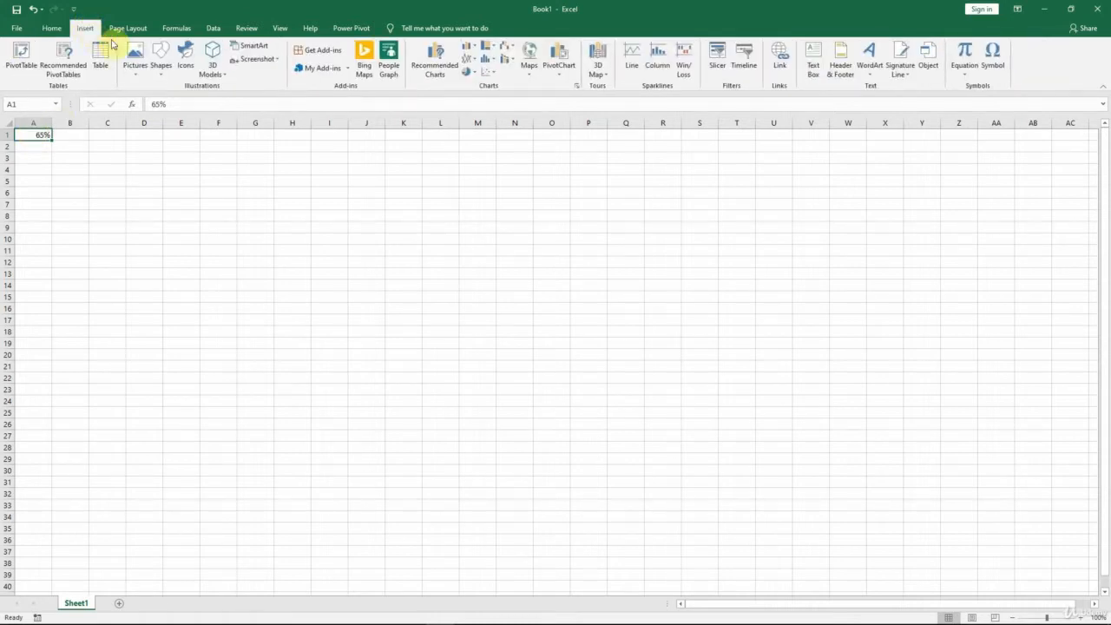
{"action": "left_click", "coordinate": [466, 49]}
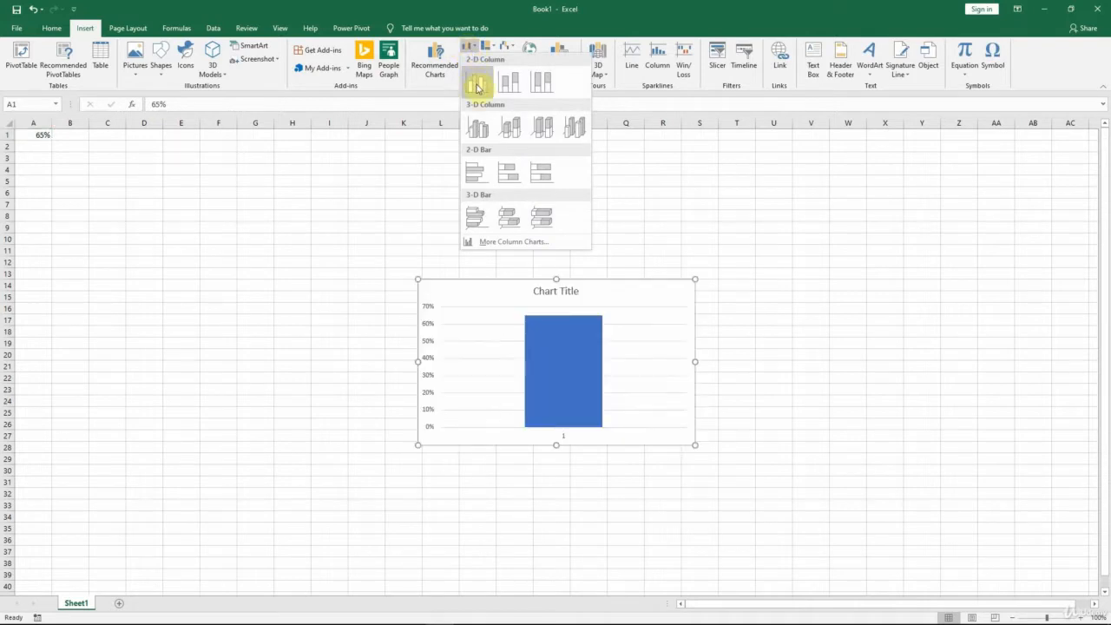
{"action": "left_click", "coordinate": [477, 87]}
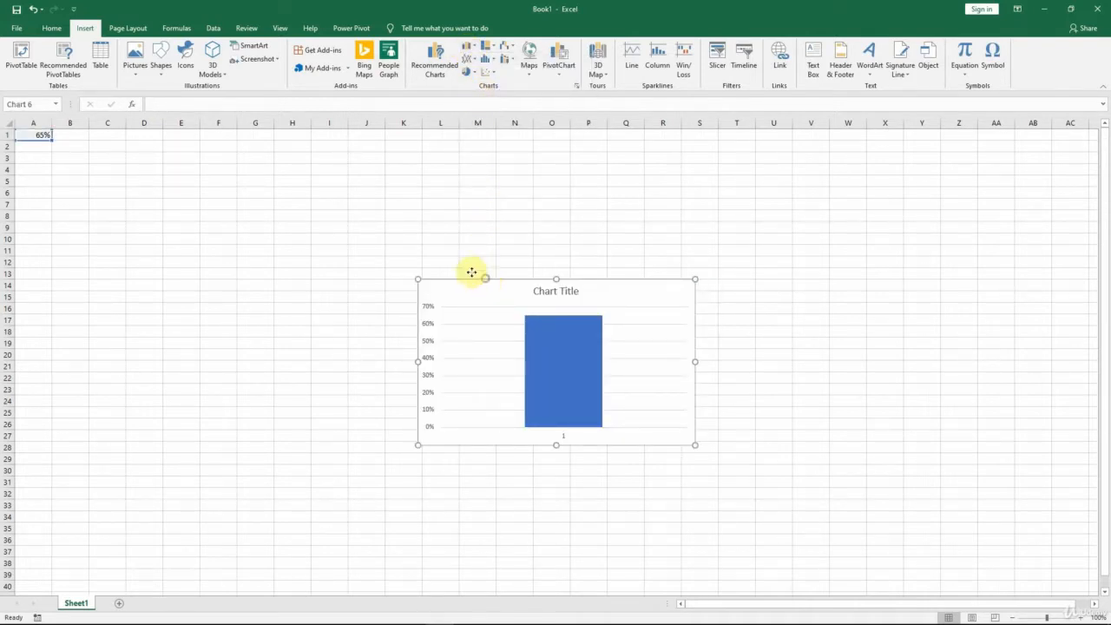
{"action": "left_click_drag", "start_coordinate": [482, 273], "coordinate": [181, 162]}
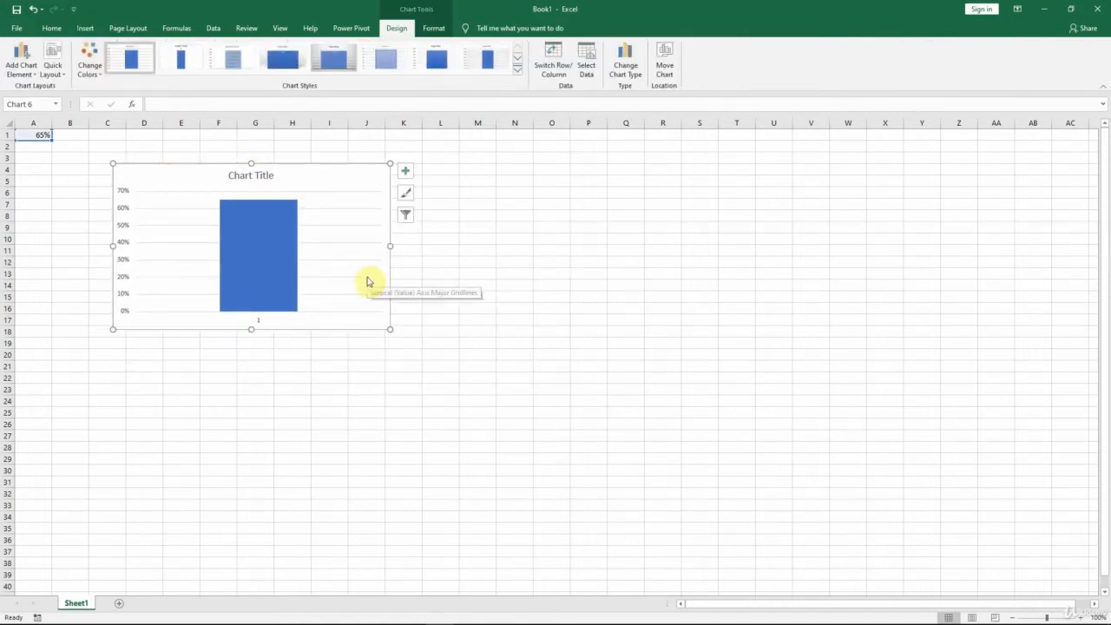
Step: Examine the chart's parts one by one: title, plot area, gridlines, data column and horizontal axis
{"action": "mouse_move", "coordinate": [252, 251]}
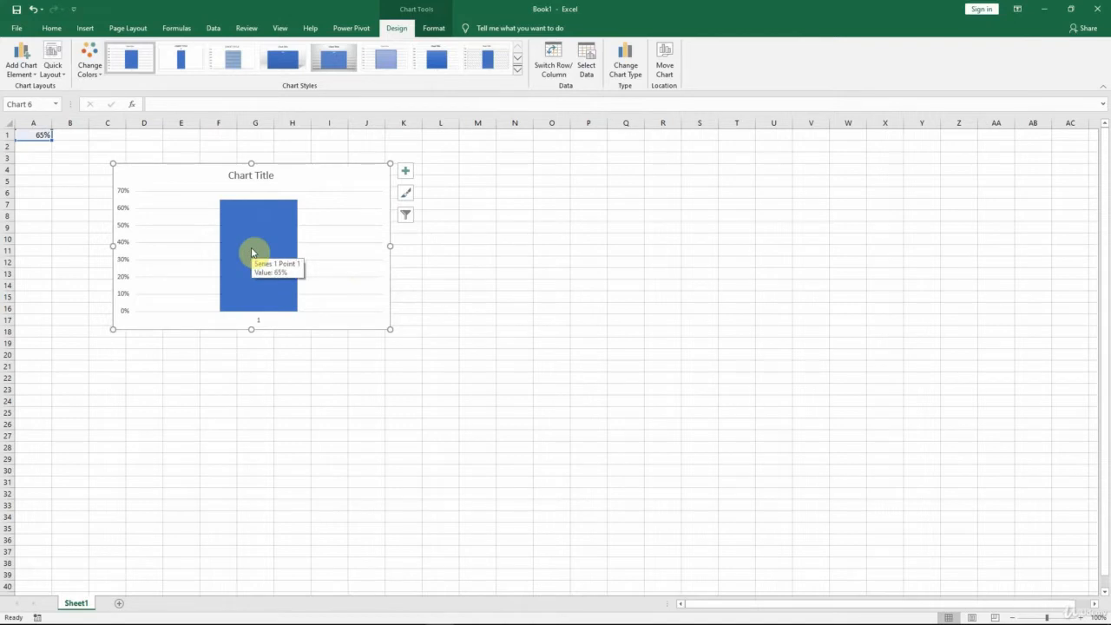
{"action": "left_click", "coordinate": [263, 174]}
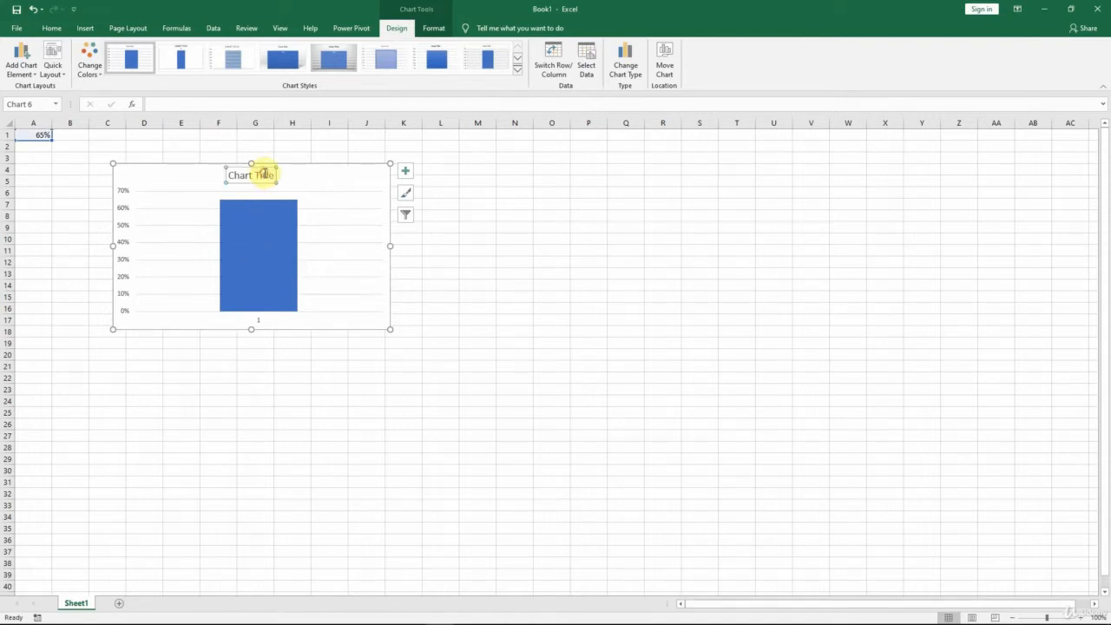
{"action": "left_click", "coordinate": [320, 191]}
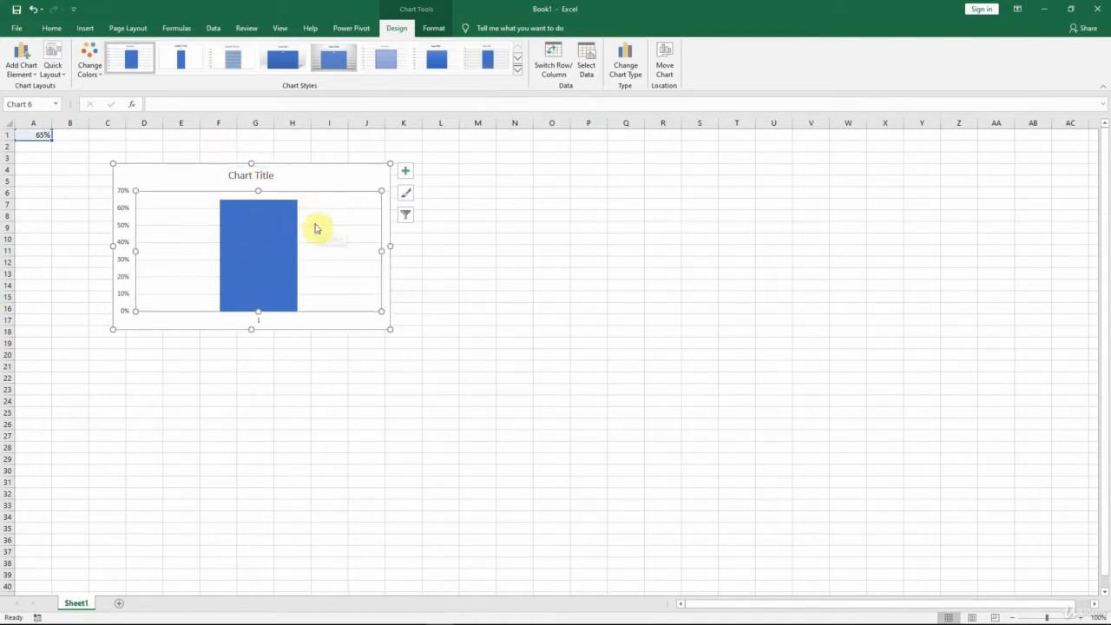
{"action": "left_click", "coordinate": [316, 227]}
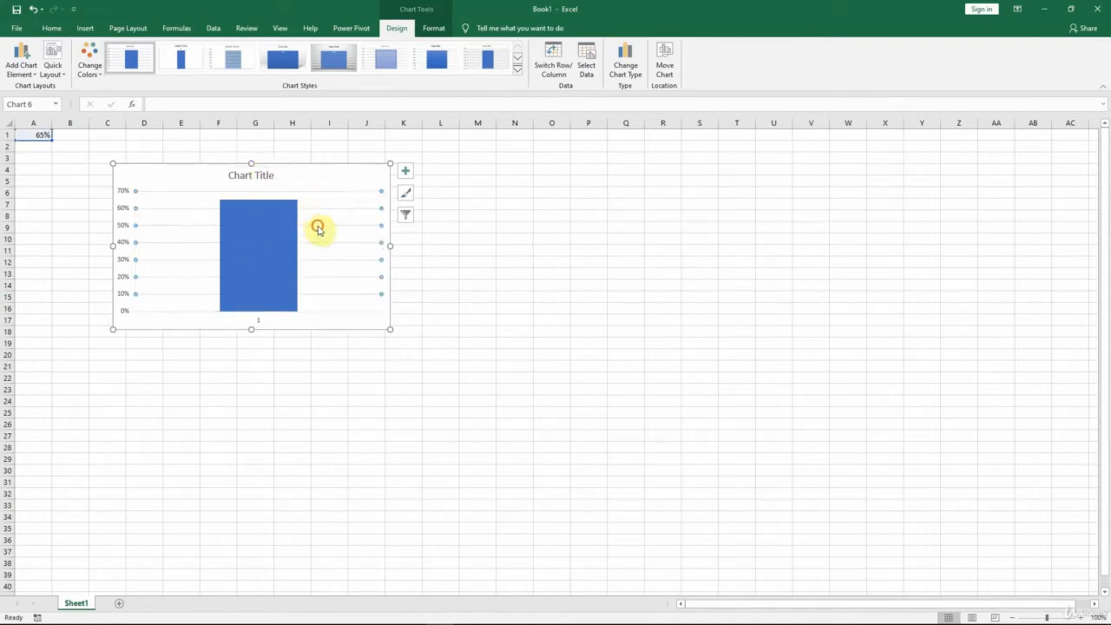
{"action": "left_click", "coordinate": [265, 261]}
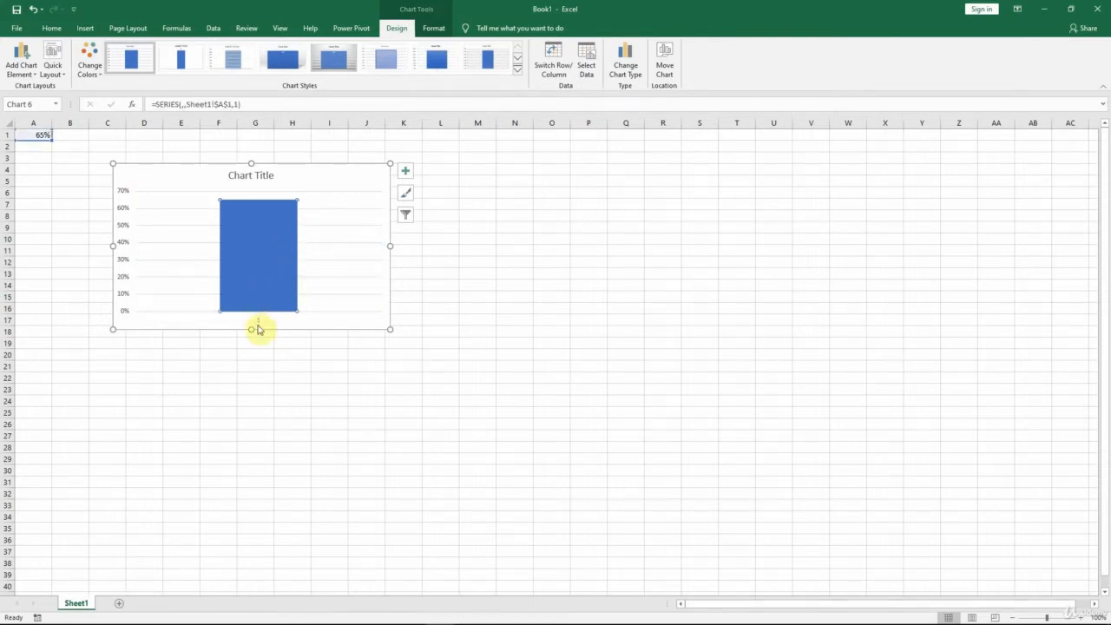
{"action": "left_click", "coordinate": [258, 320]}
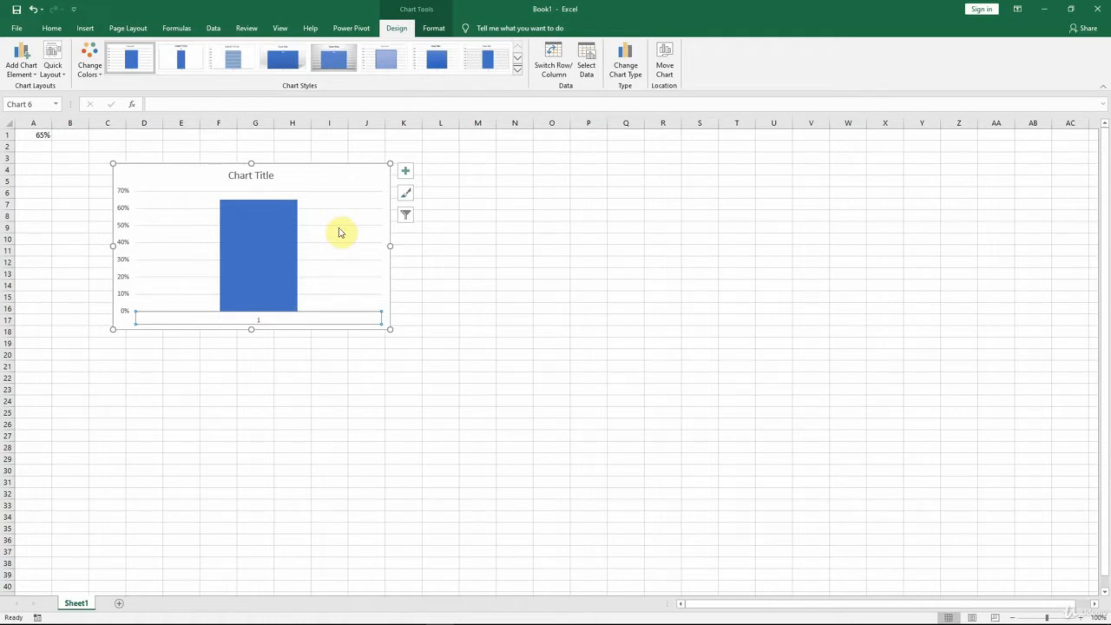
{"action": "key", "text": "Escape"}
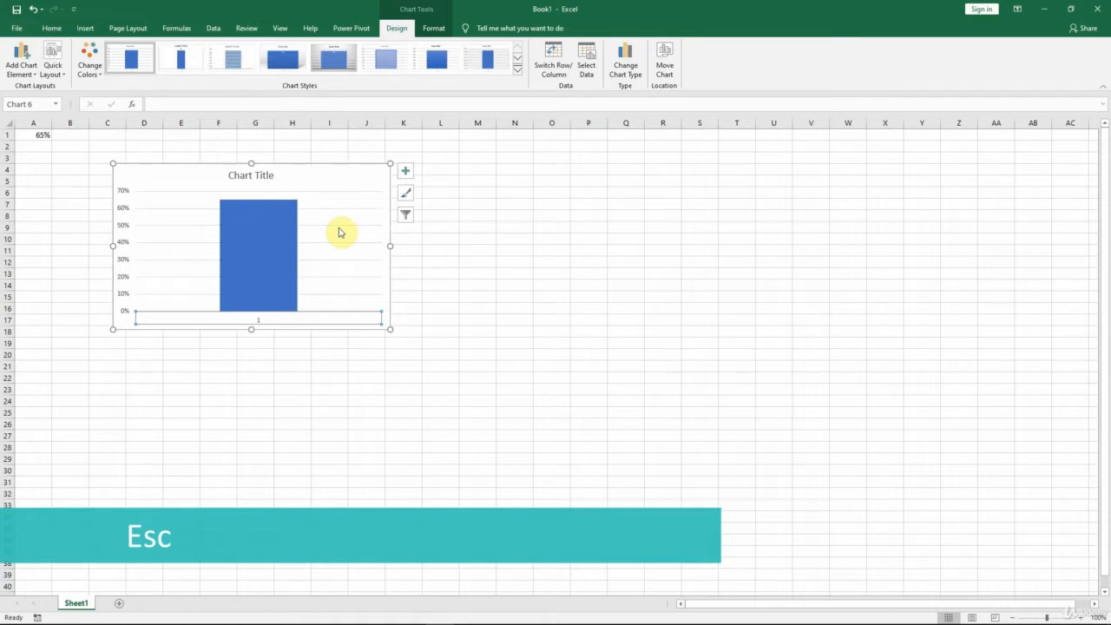
{"action": "key", "text": "ctrl+z"}
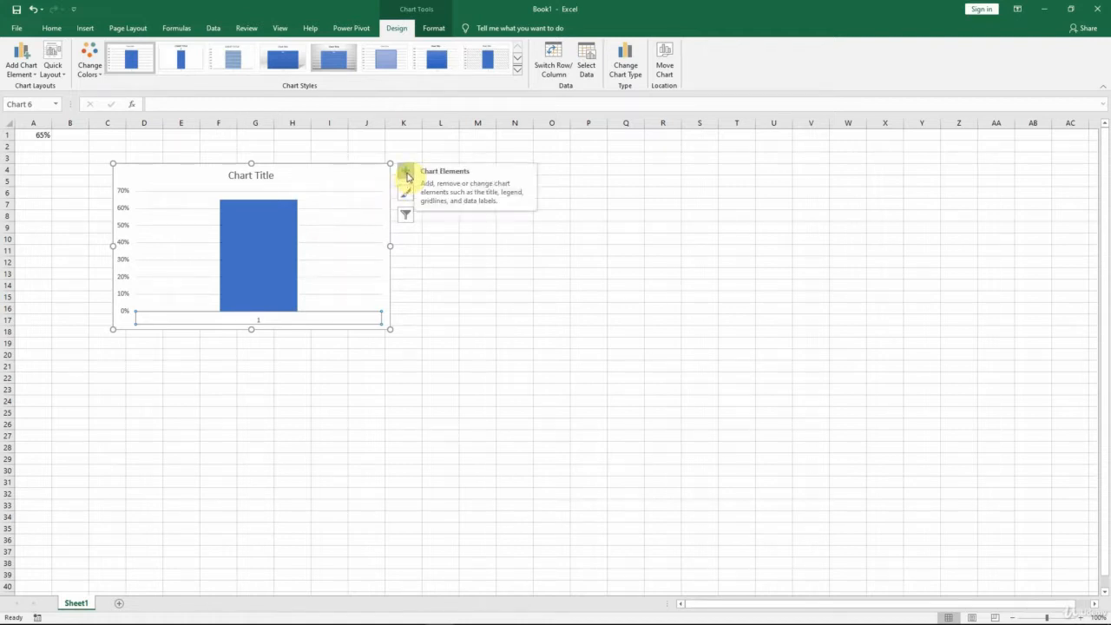
Step: Remove the primary horizontal axis and the chart title from the column chart
{"action": "left_click", "coordinate": [406, 175]}
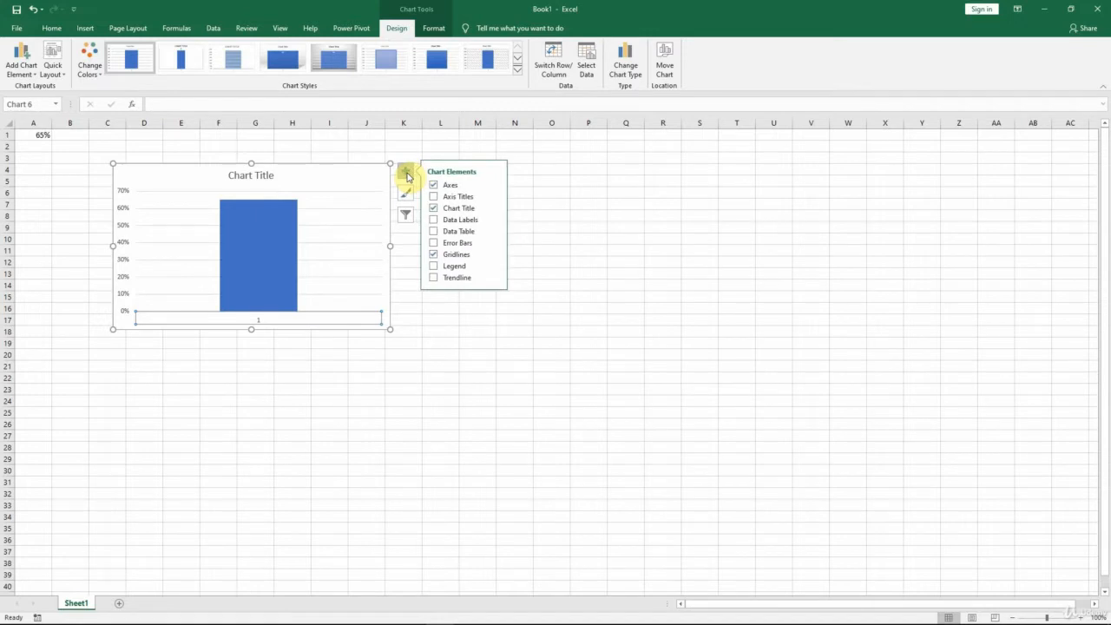
{"action": "left_click", "coordinate": [494, 188]}
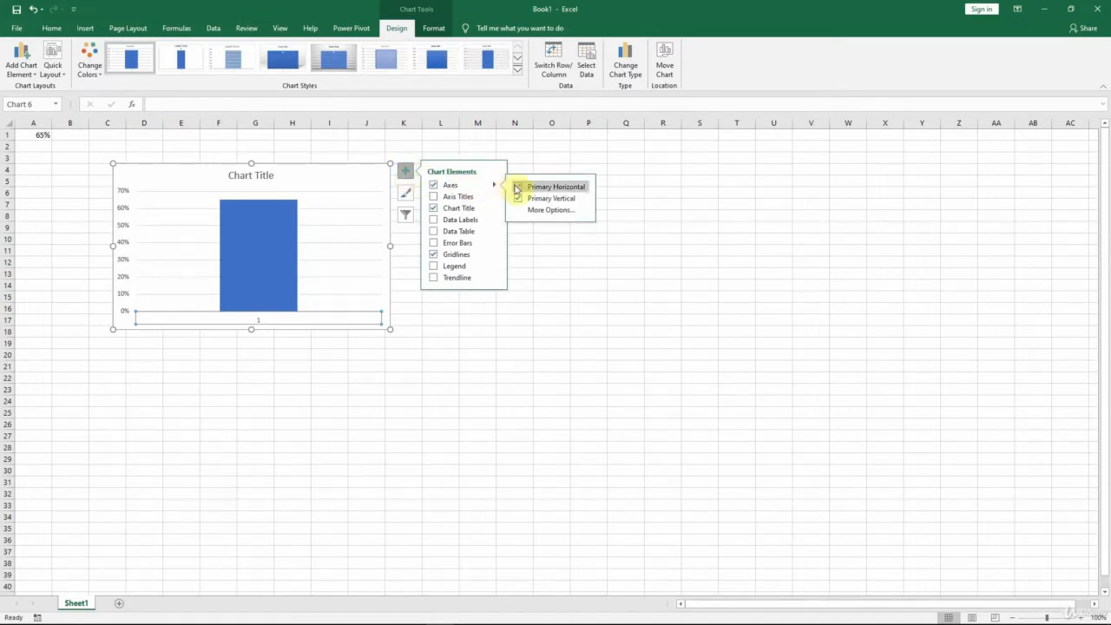
{"action": "left_click", "coordinate": [519, 186]}
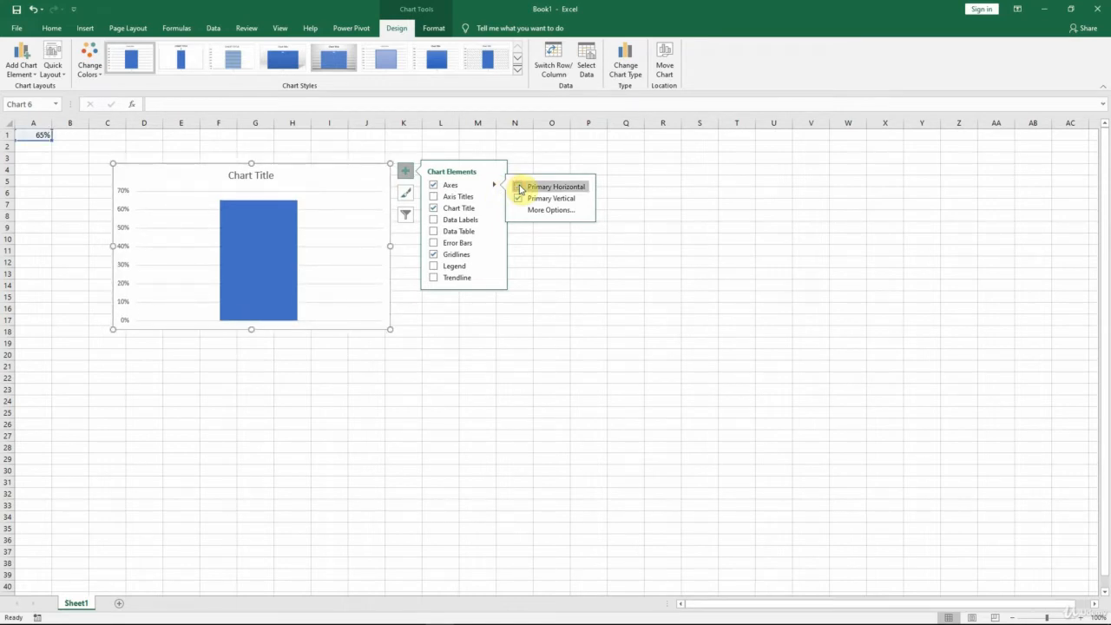
{"action": "left_click", "coordinate": [434, 208]}
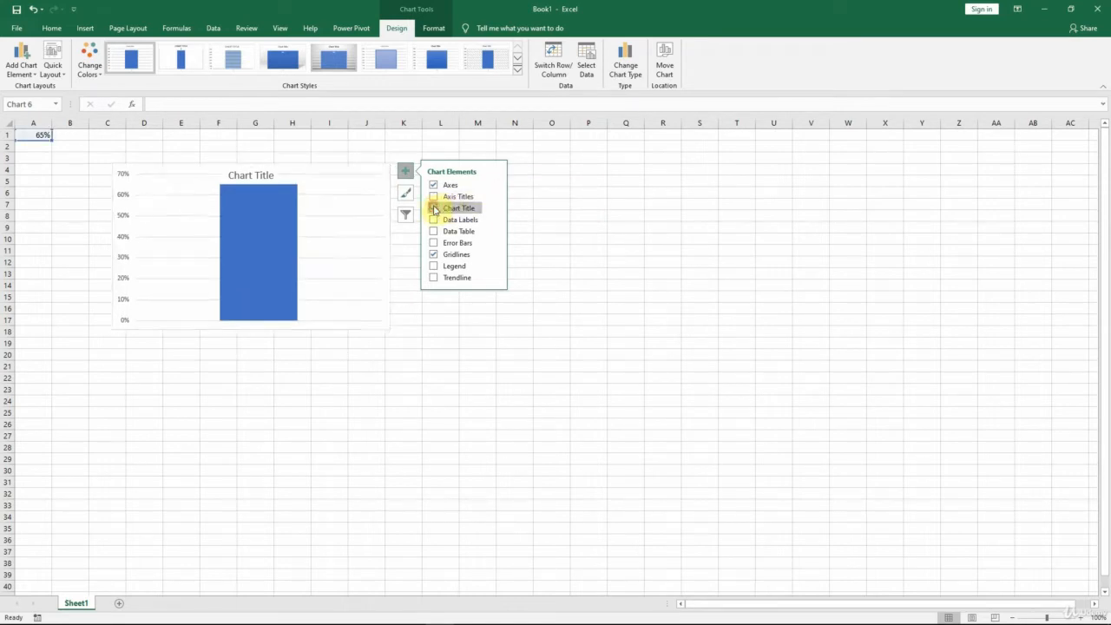
{"action": "left_click", "coordinate": [368, 187]}
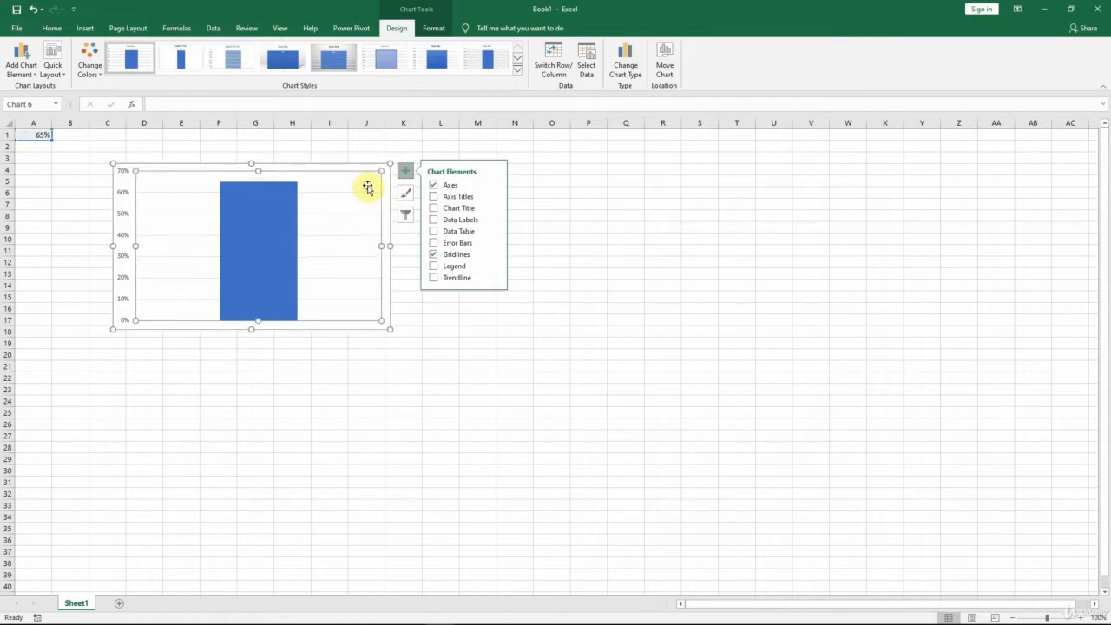
{"action": "left_click", "coordinate": [337, 343]}
Step: Insert the standing man icon from the People category at cell M5
{"action": "left_click", "coordinate": [475, 180]}
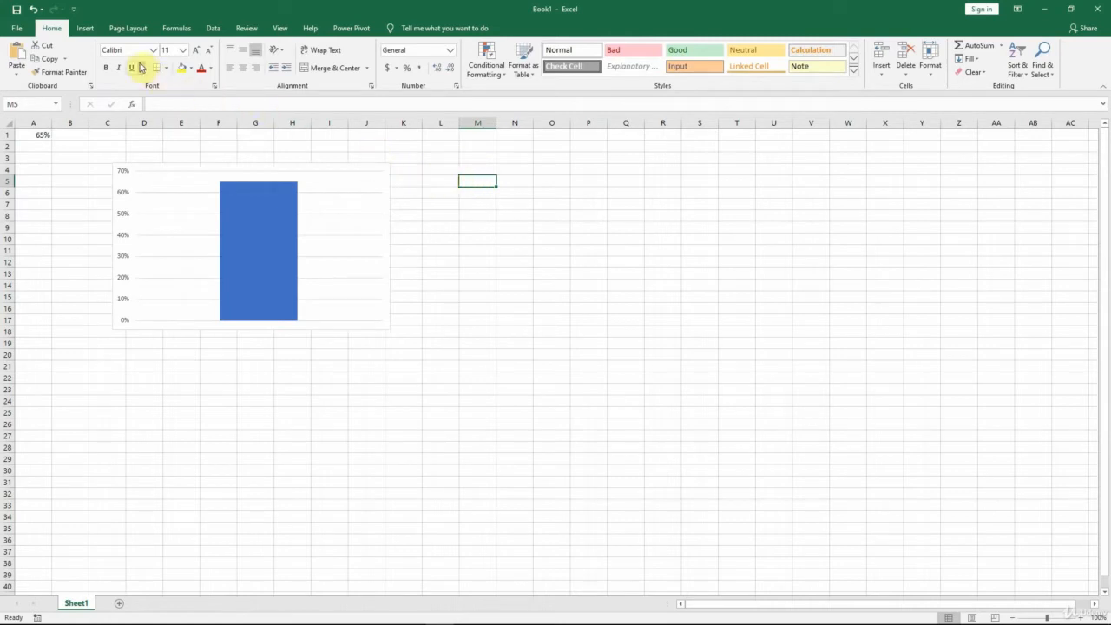
{"action": "left_click", "coordinate": [84, 28]}
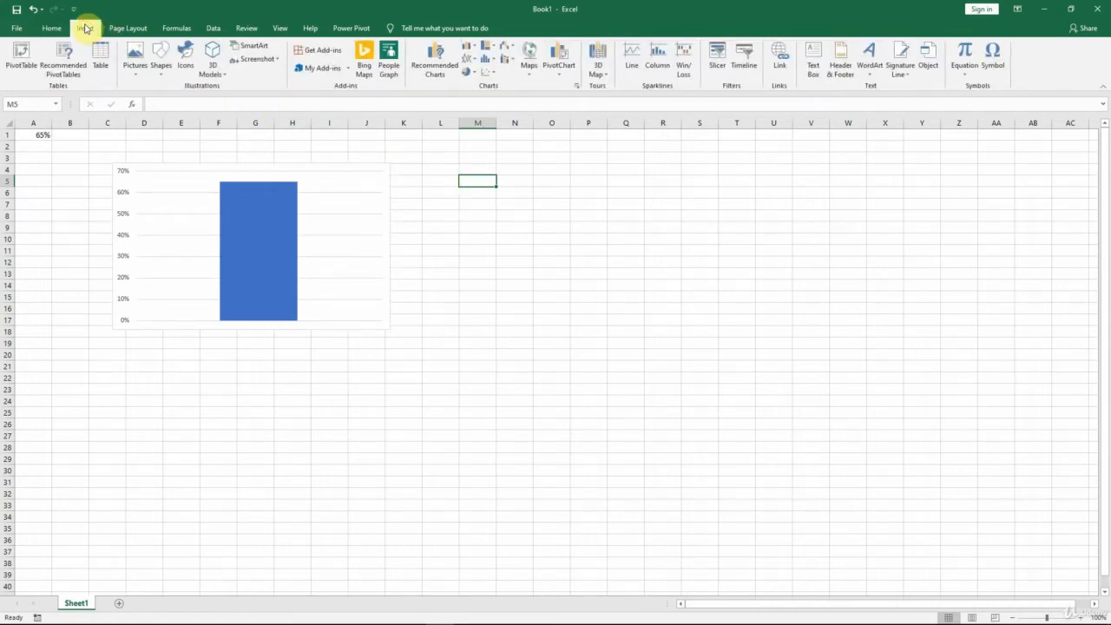
{"action": "left_click", "coordinate": [186, 66]}
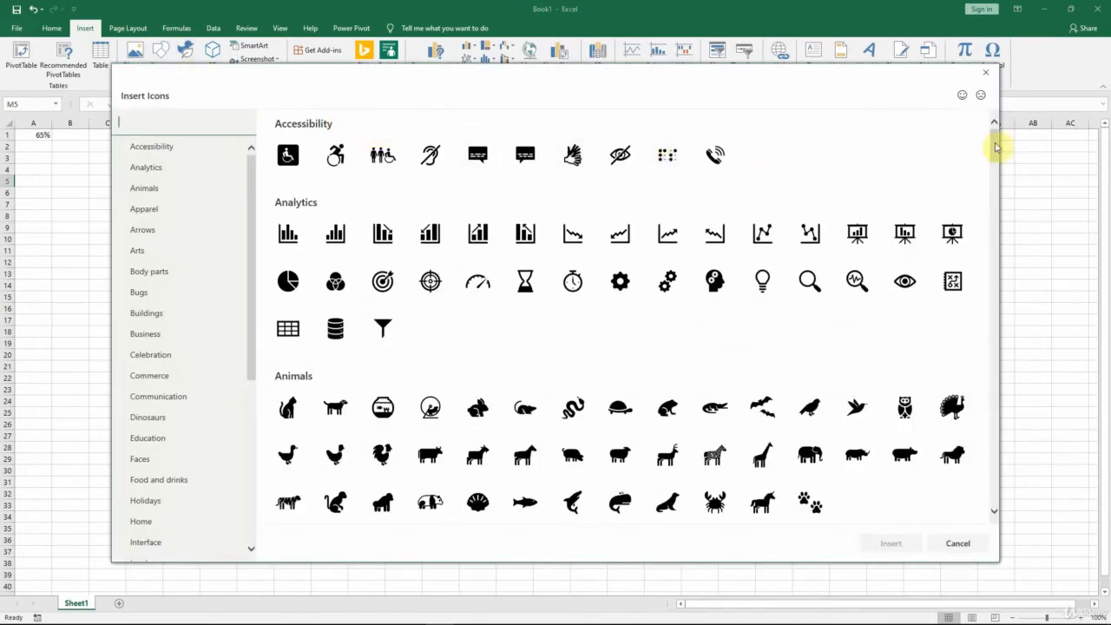
{"action": "left_click_drag", "start_coordinate": [995, 148], "coordinate": [997, 164]}
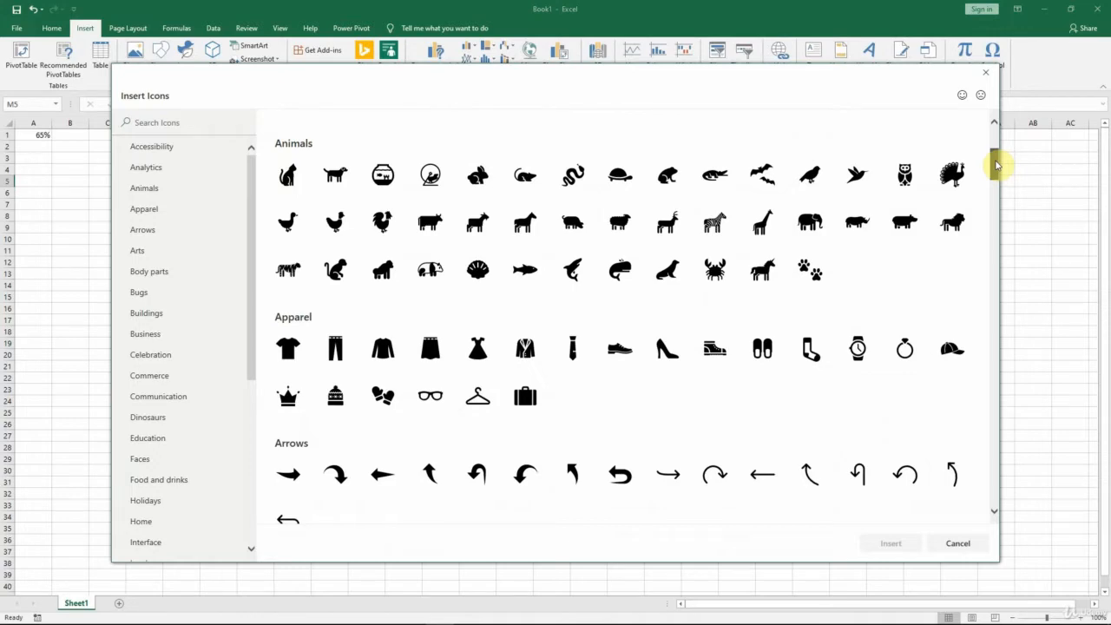
{"action": "left_click_drag", "start_coordinate": [996, 165], "coordinate": [1004, 290]}
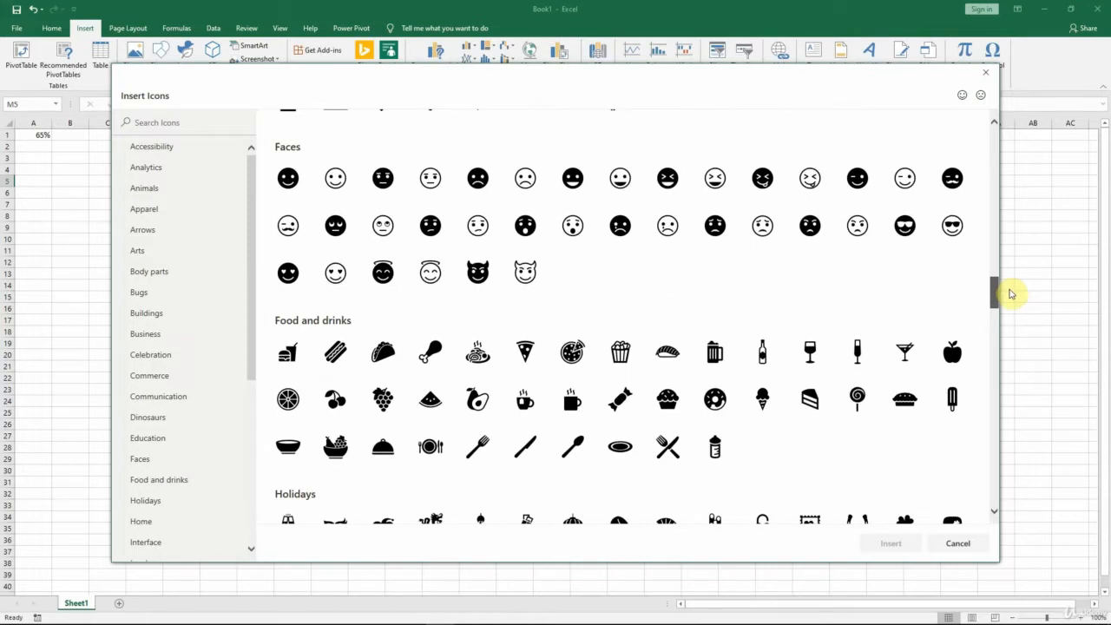
{"action": "left_click_drag", "start_coordinate": [252, 336], "coordinate": [235, 488]}
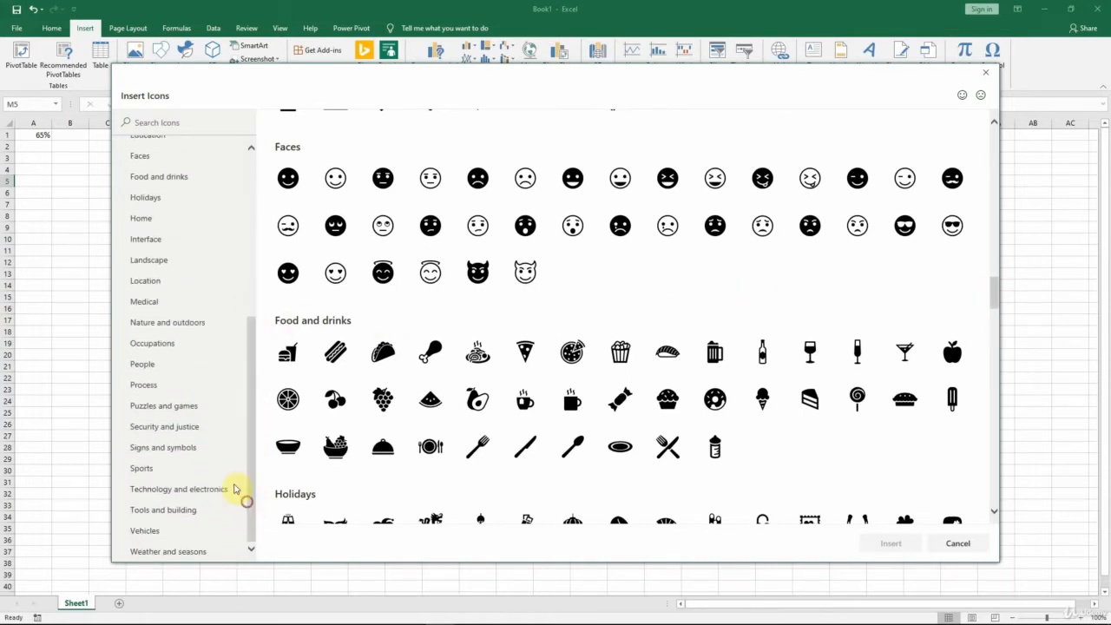
{"action": "left_click", "coordinate": [144, 363]}
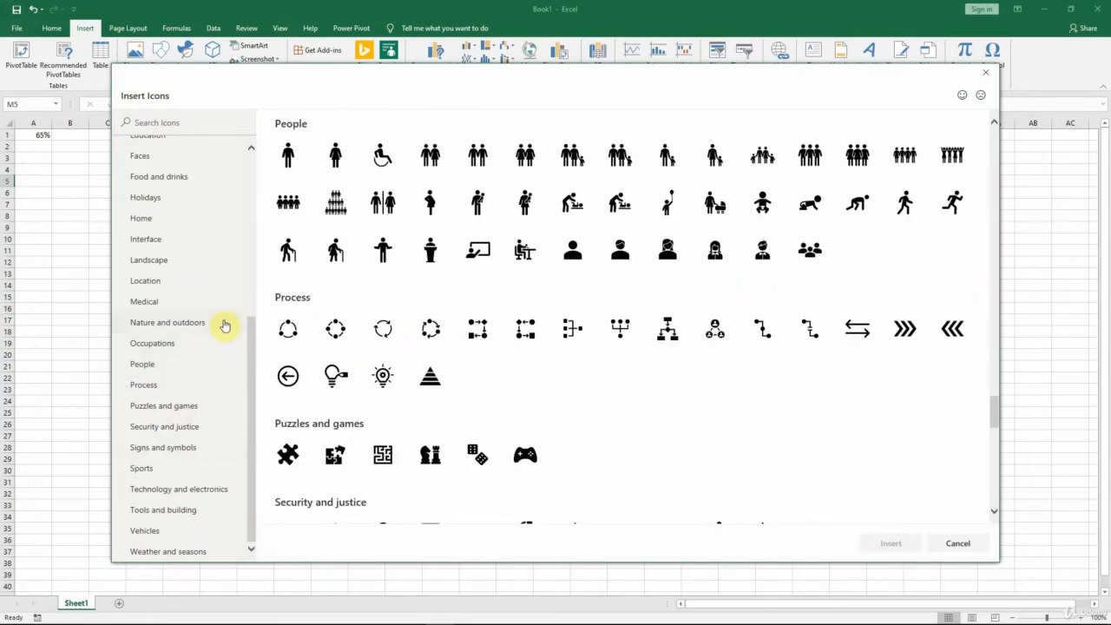
{"action": "left_click", "coordinate": [289, 159]}
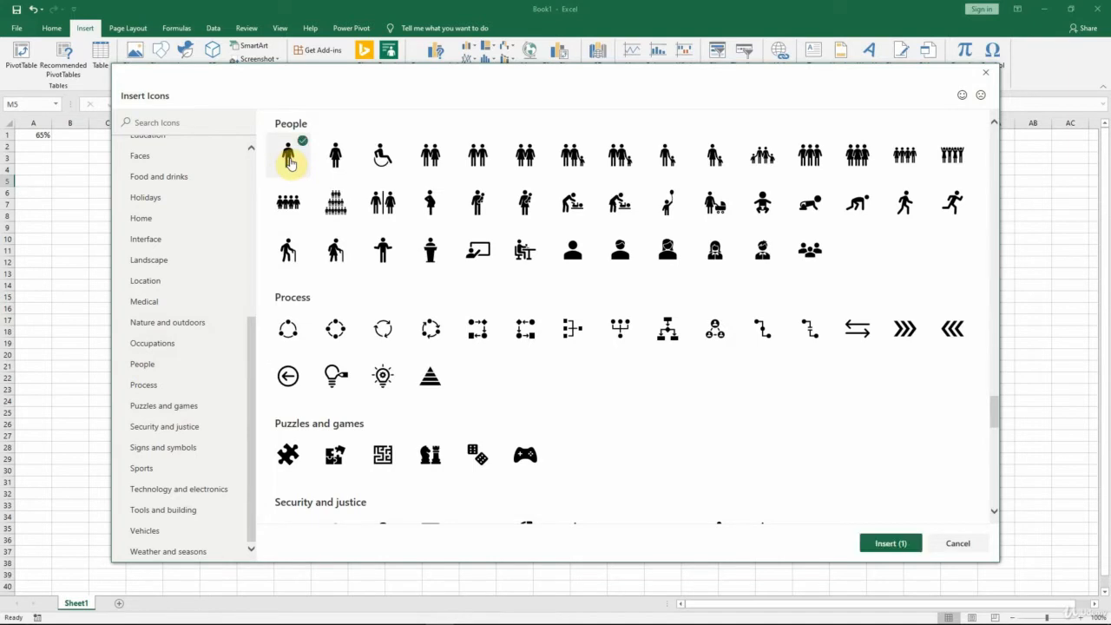
{"action": "left_click", "coordinate": [890, 547]}
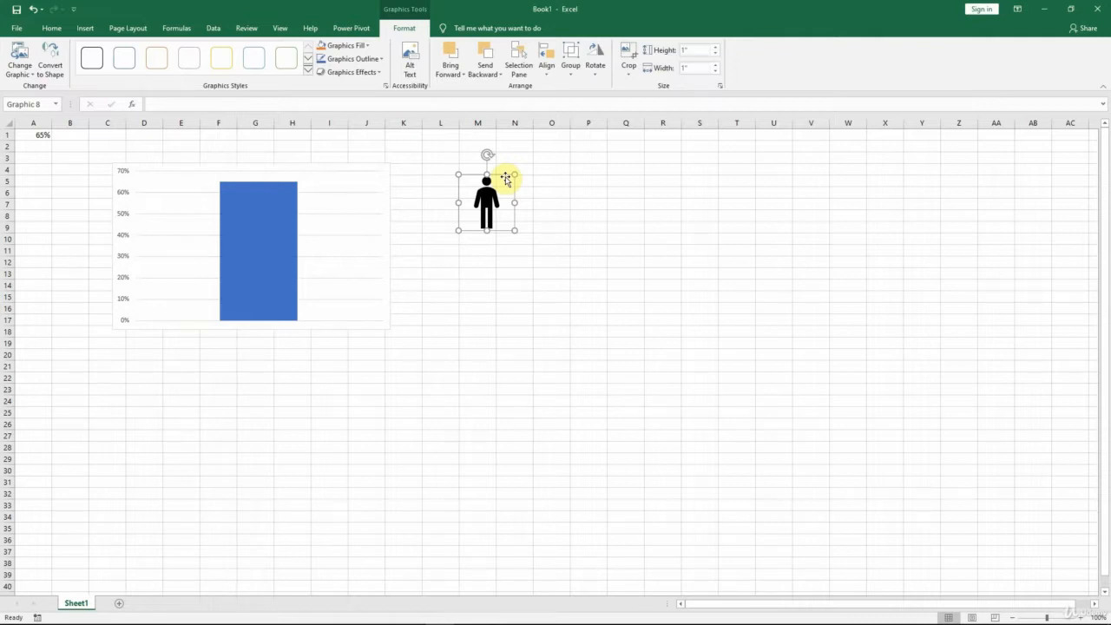
Step: Fill the standing man icon with a light blue chosen from the standard colours in the Colors dialog
{"action": "left_click", "coordinate": [365, 47]}
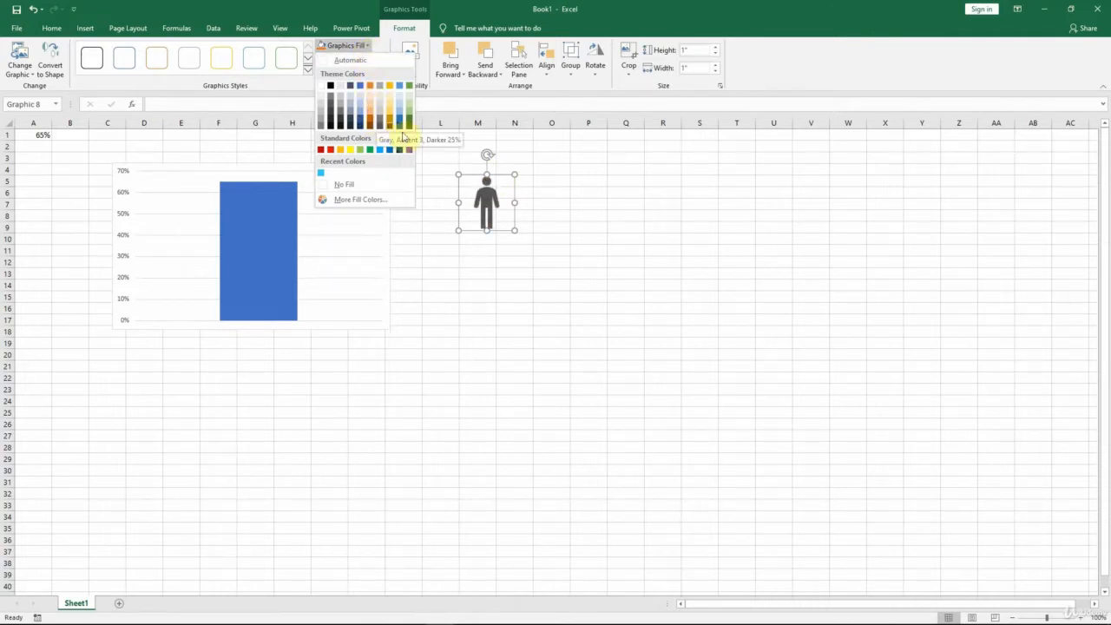
{"action": "right_click", "coordinate": [507, 188]}
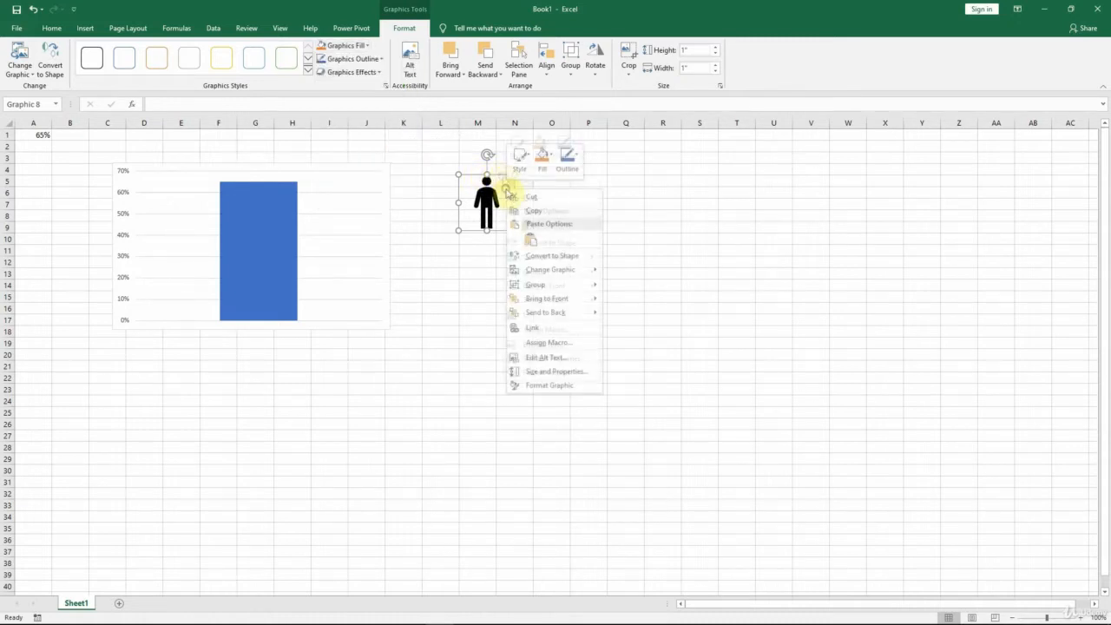
{"action": "left_click", "coordinate": [547, 172]}
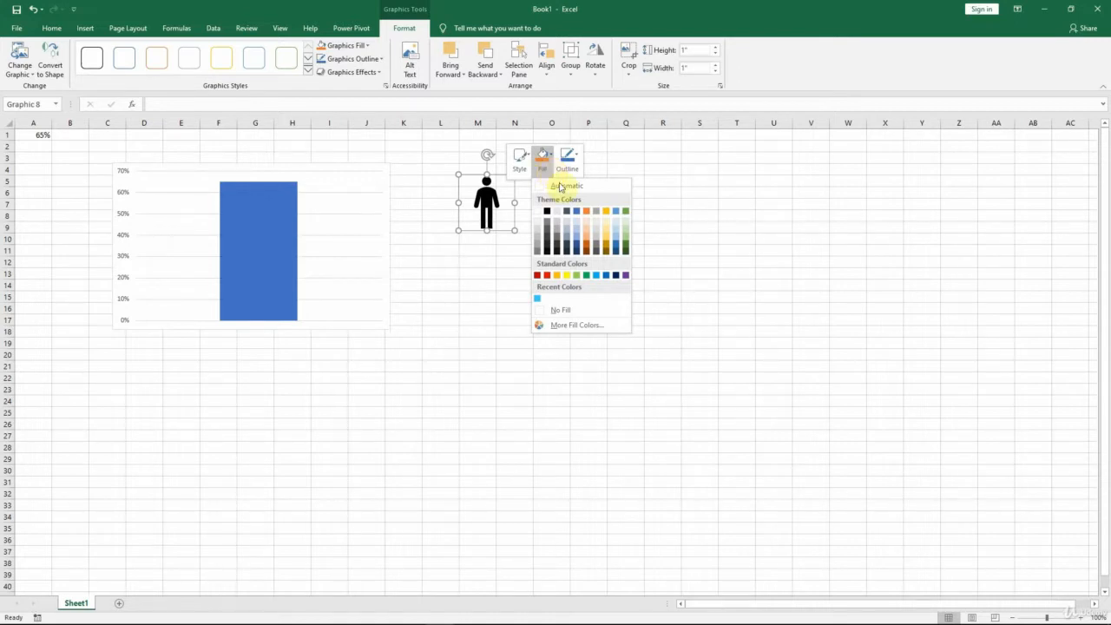
{"action": "left_click", "coordinate": [569, 327]}
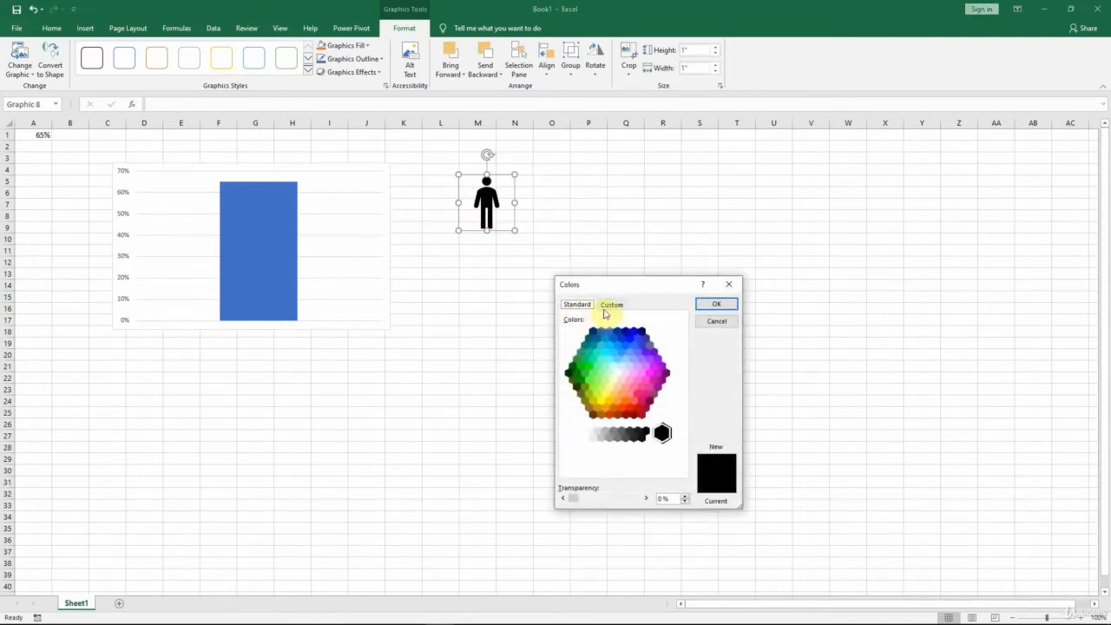
{"action": "left_click", "coordinate": [610, 305]}
{"action": "left_click", "coordinate": [578, 306]}
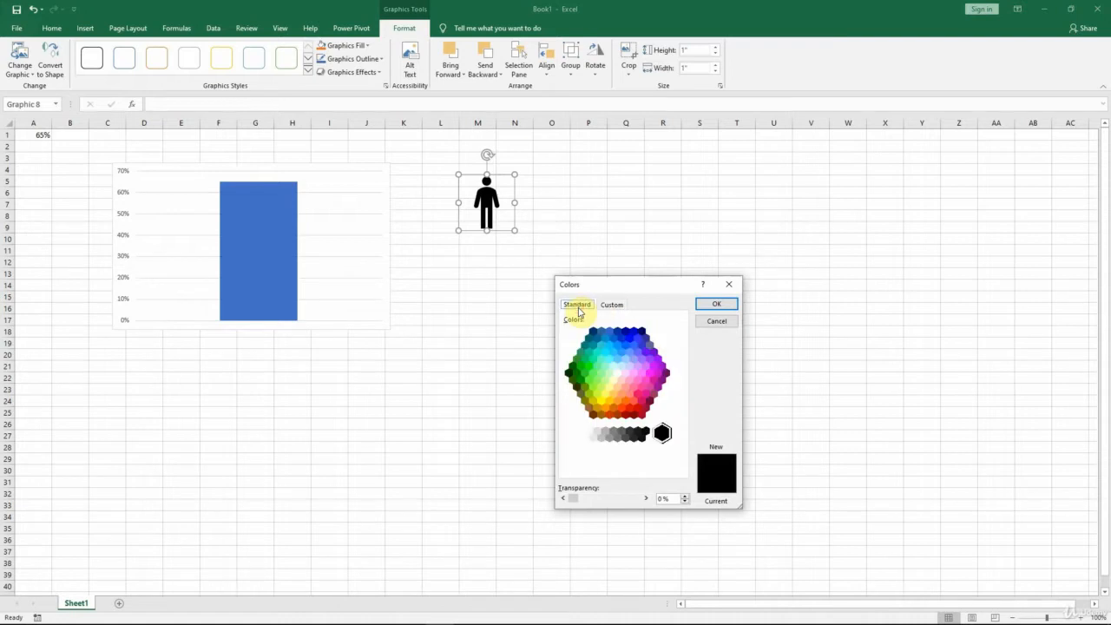
{"action": "left_click", "coordinate": [613, 355]}
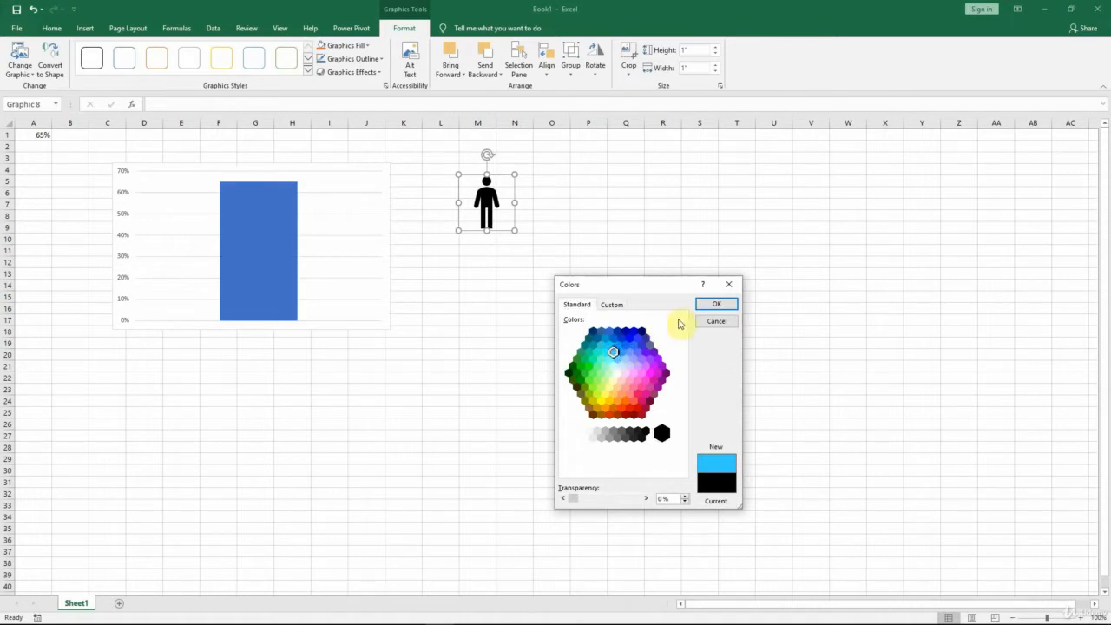
{"action": "left_click", "coordinate": [716, 306]}
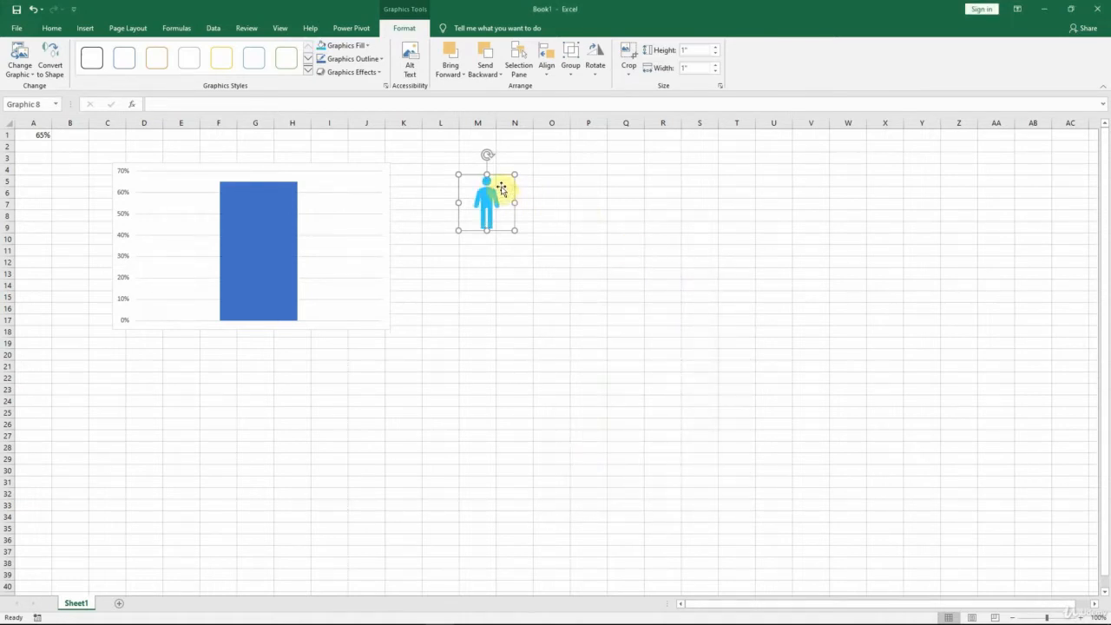
Step: Copy the light blue man icon and paste it onto the chart's data column as its fill
{"action": "right_click", "coordinate": [502, 189]}
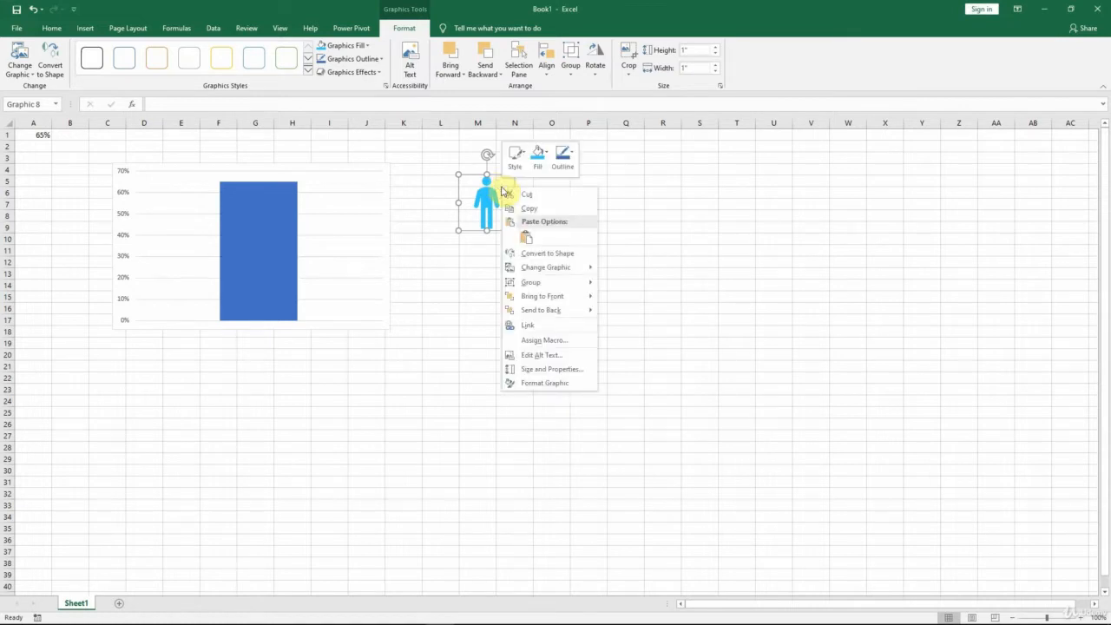
{"action": "left_click", "coordinate": [530, 210]}
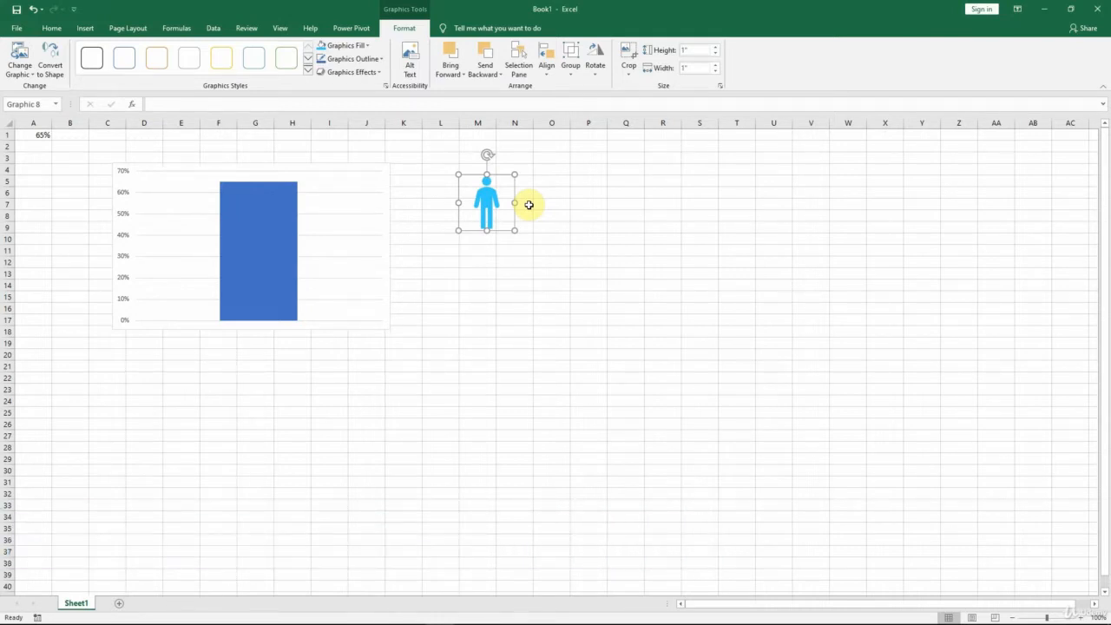
{"action": "left_click", "coordinate": [255, 262]}
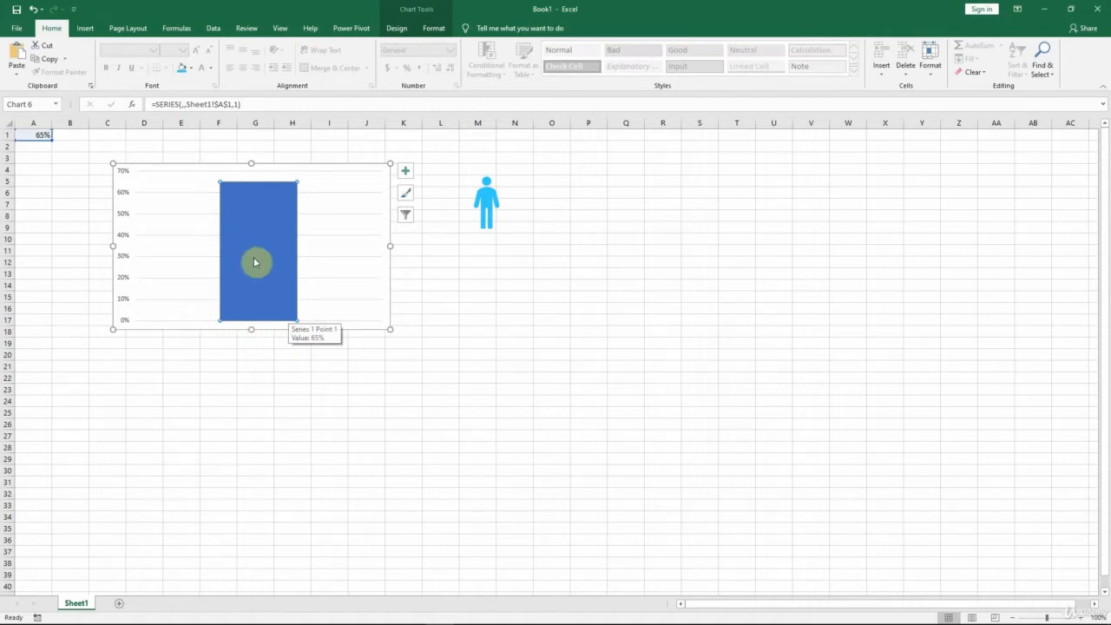
{"action": "key", "text": "ctrl+v"}
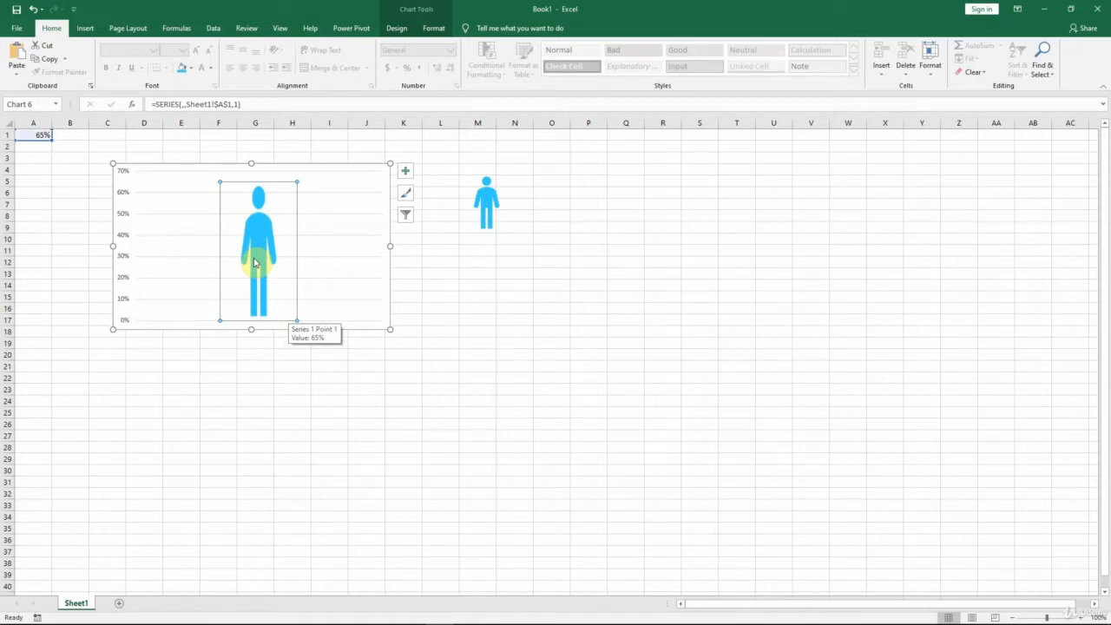
{"action": "left_click", "coordinate": [452, 320]}
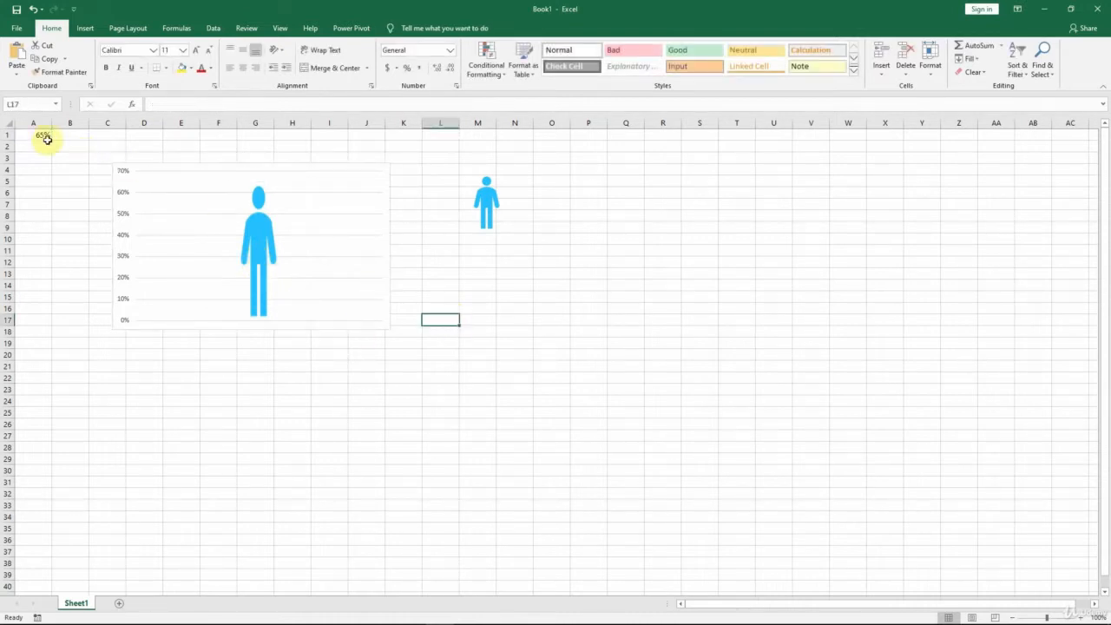
Step: Change the charted percentage in cell A1 to 25%
{"action": "left_click", "coordinate": [39, 137]}
{"action": "type", "text": "2"}
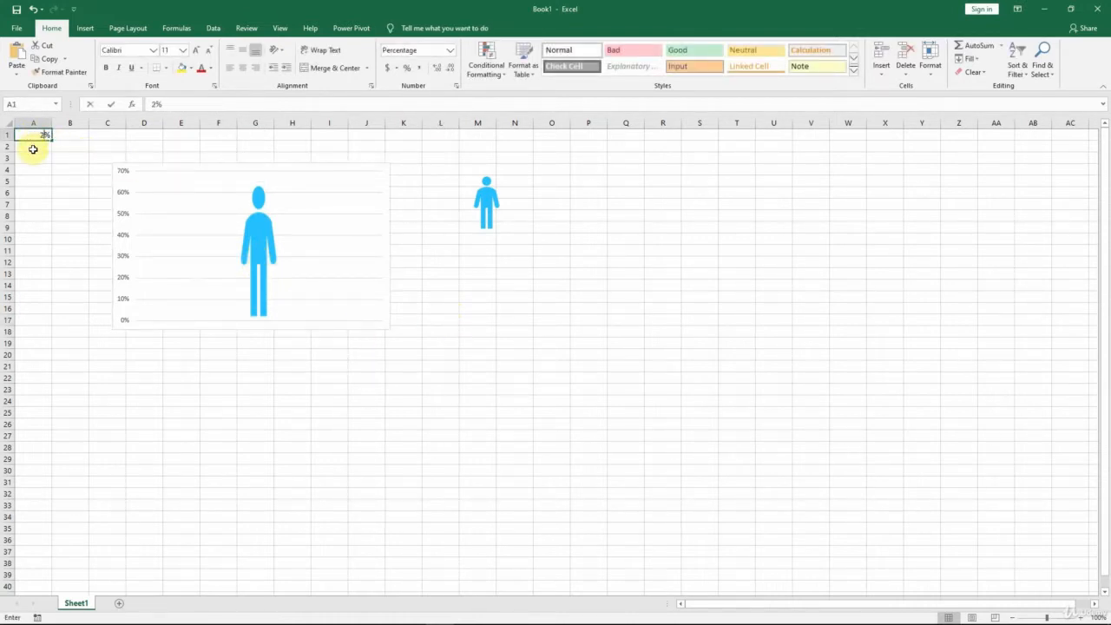
{"action": "type", "text": "5"}
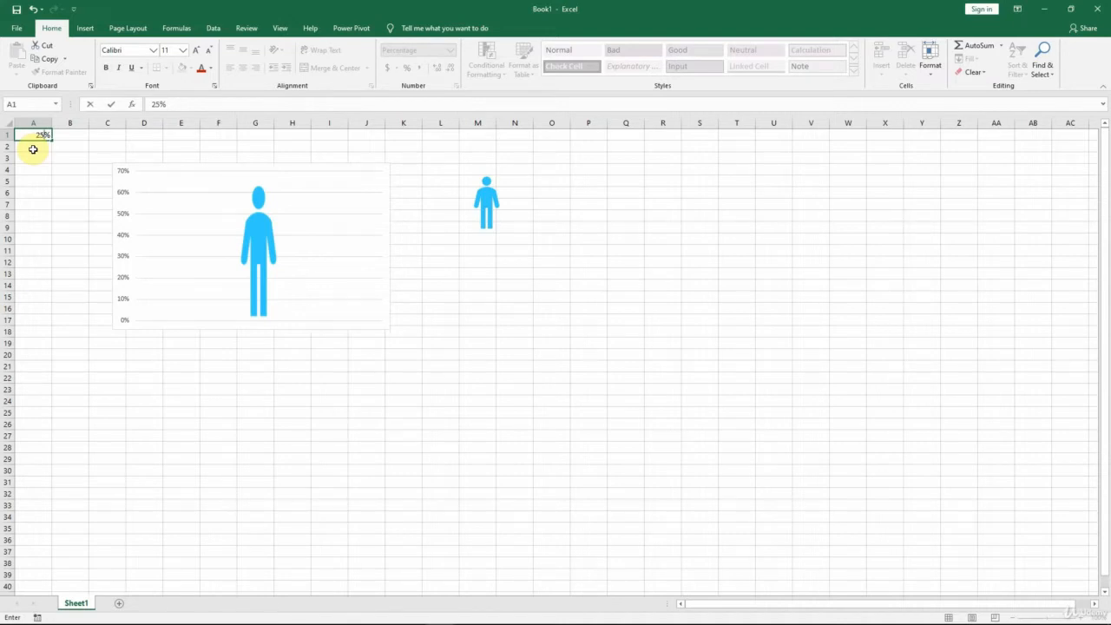
{"action": "key", "text": "ctrl+Return"}
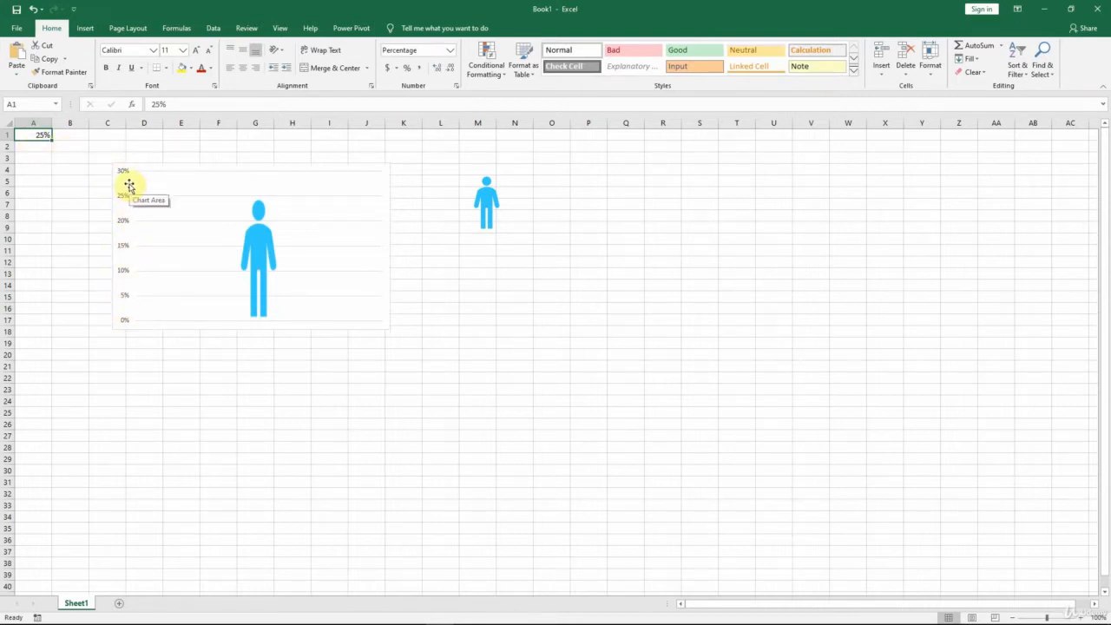
Step: Fix the chart's vertical axis bounds at a minimum of 0 and a maximum of 1
{"action": "left_click", "coordinate": [124, 250]}
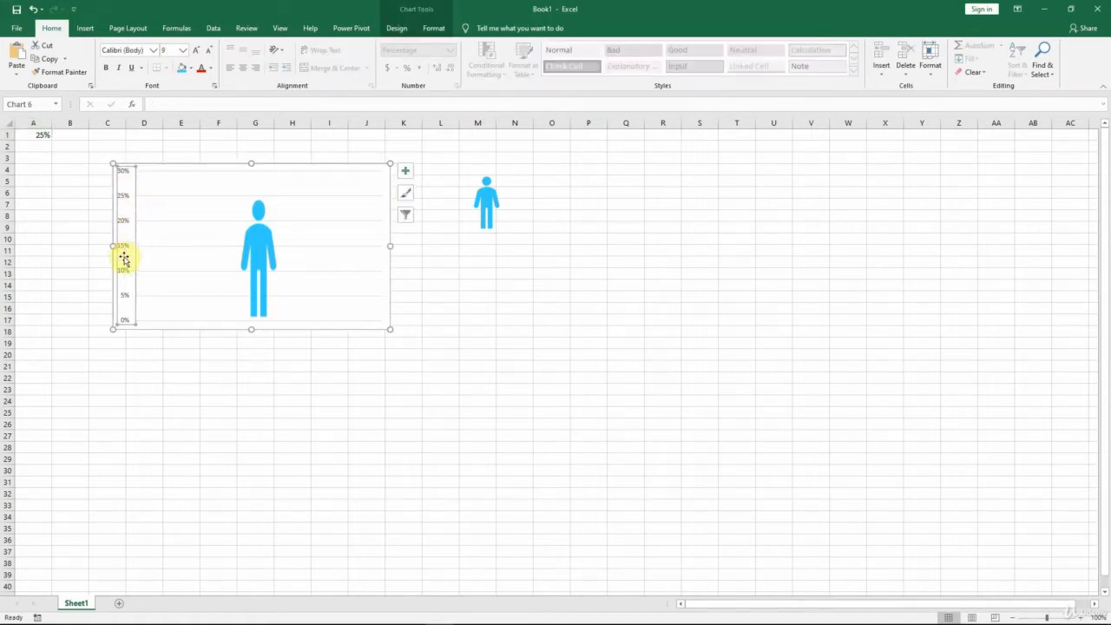
{"action": "double_click", "coordinate": [124, 258]}
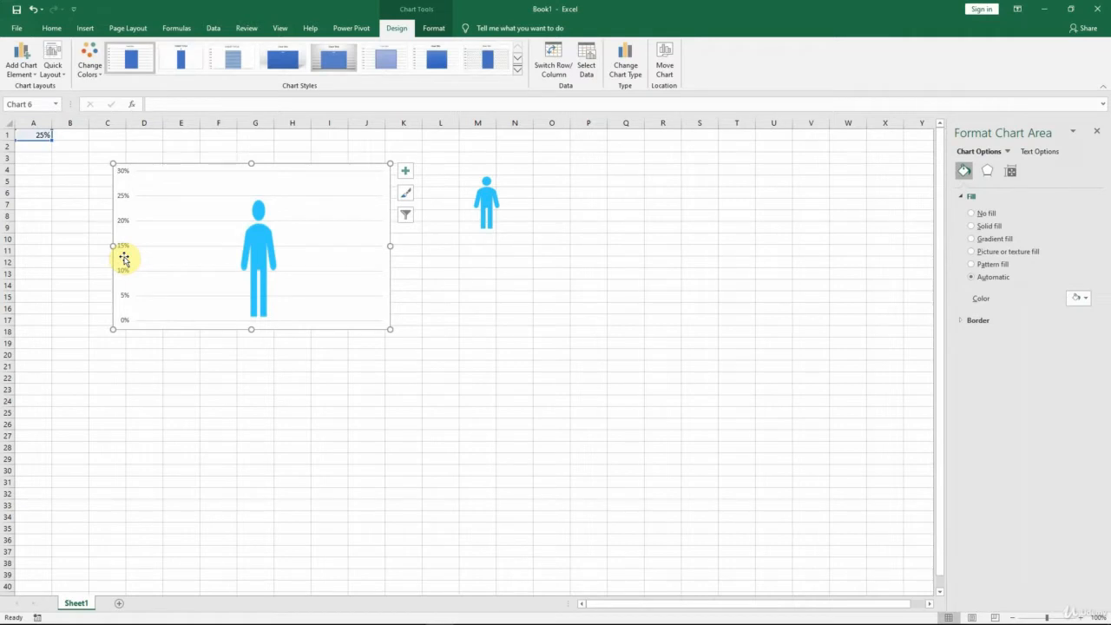
{"action": "left_click", "coordinate": [123, 252]}
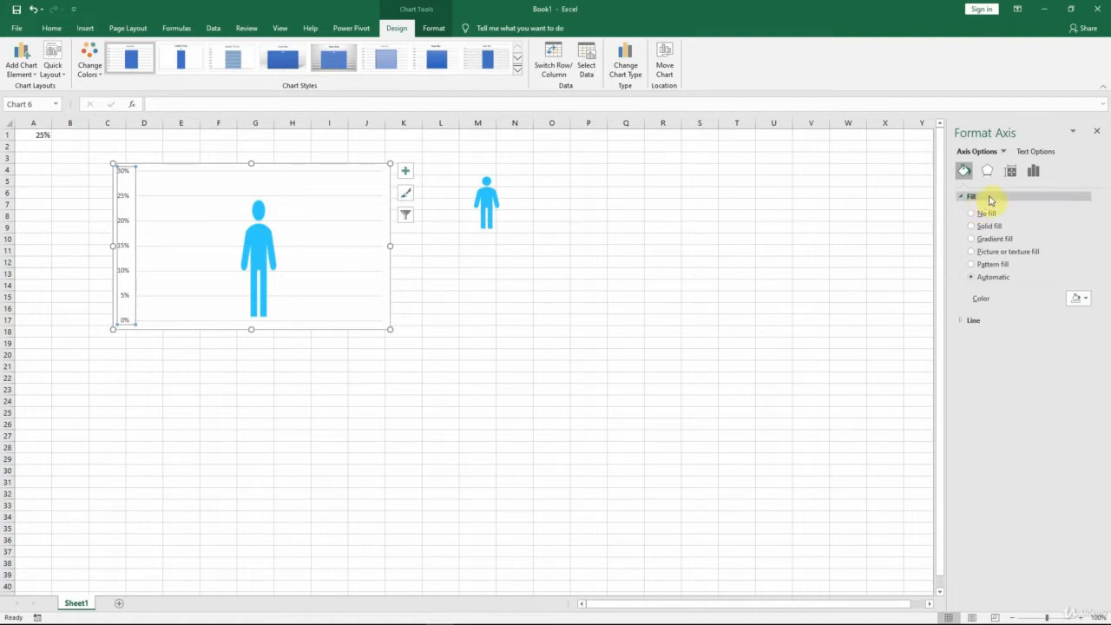
{"action": "left_click", "coordinate": [1039, 176]}
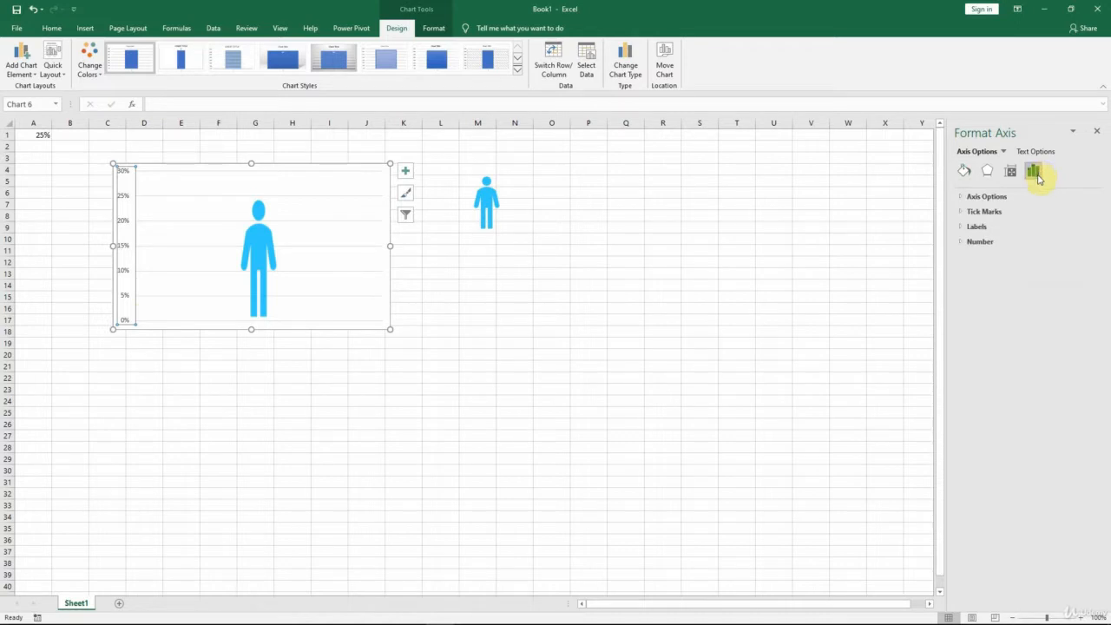
{"action": "left_click", "coordinate": [962, 198]}
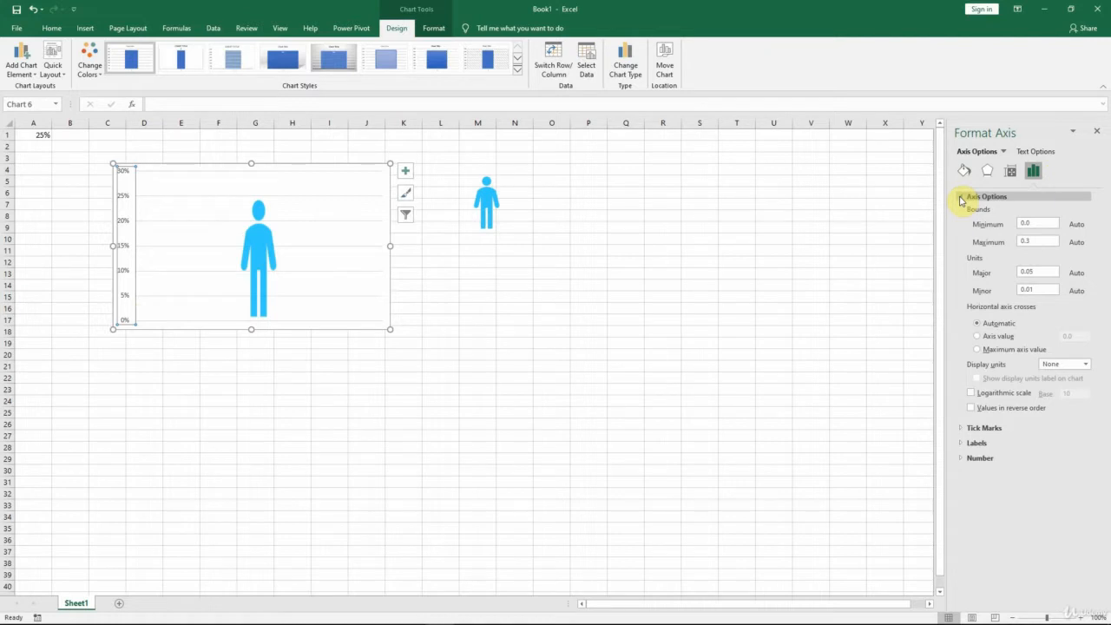
{"action": "left_click", "coordinate": [1032, 224]}
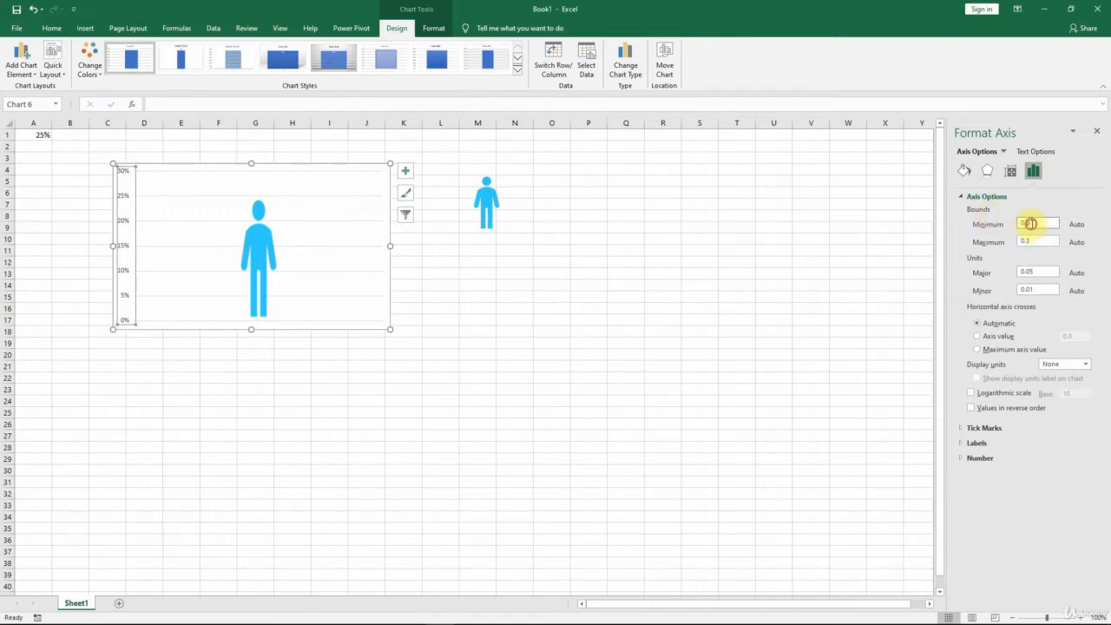
{"action": "left_click_drag", "start_coordinate": [1031, 224], "coordinate": [1000, 225]}
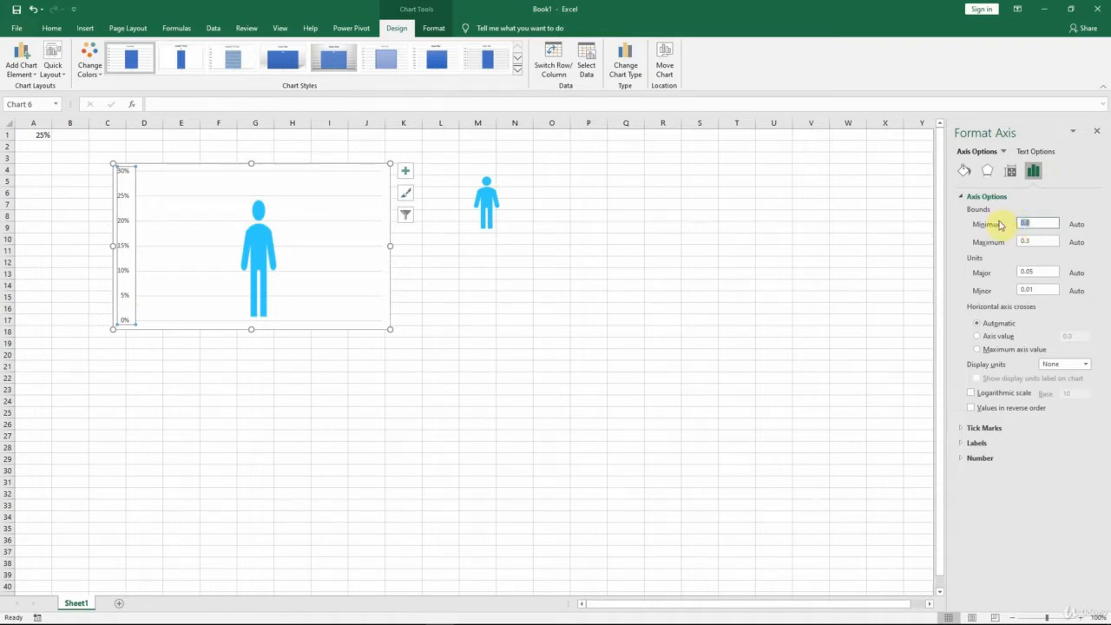
{"action": "type", "text": "0"}
{"action": "key", "text": "Tab"}
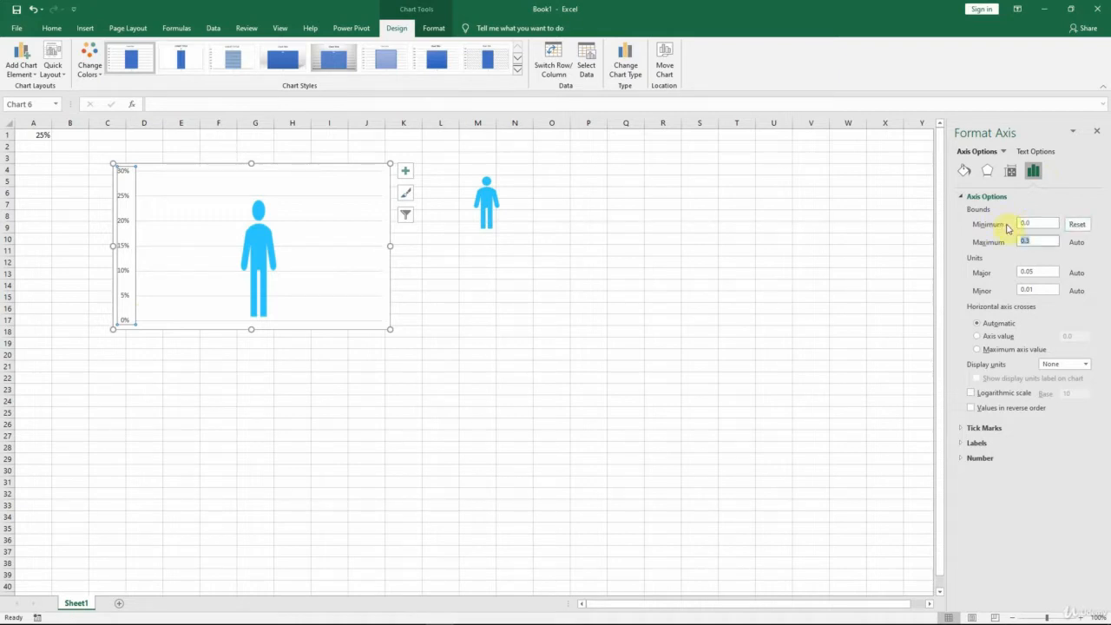
{"action": "left_click_drag", "start_coordinate": [1039, 241], "coordinate": [1002, 245]}
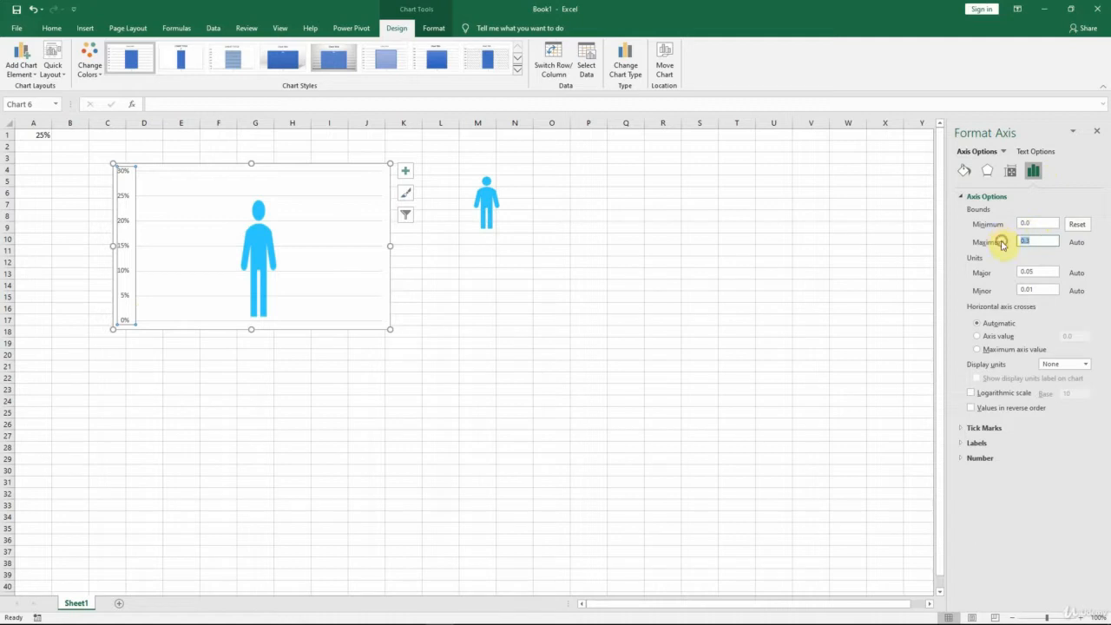
{"action": "type", "text": "1"}
{"action": "key", "text": "Return"}
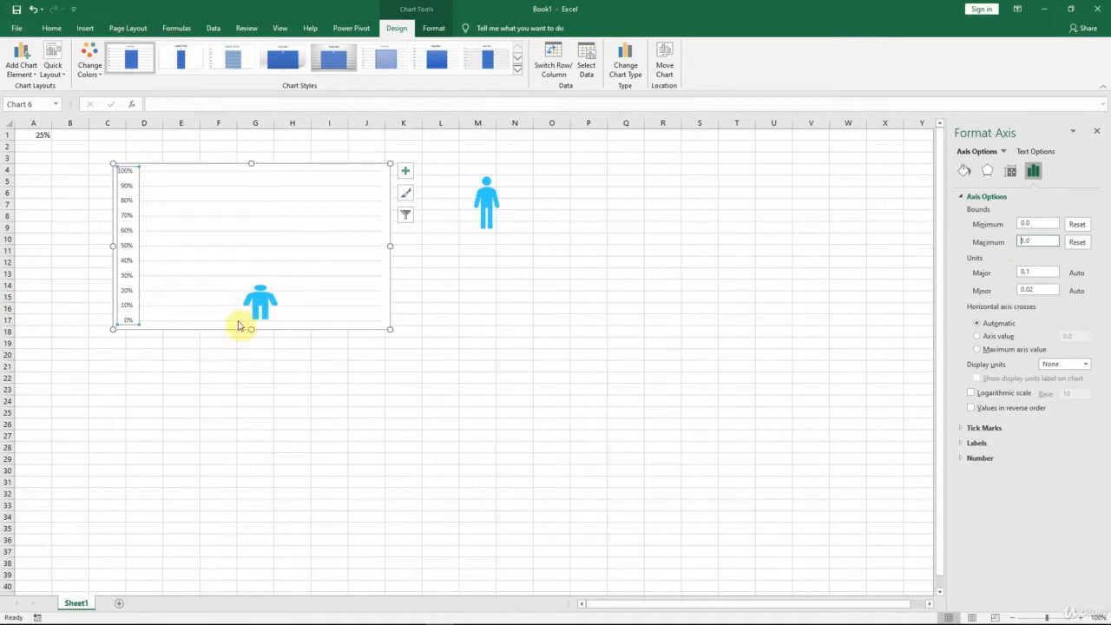
Step: Test the chart's response by changing cell A1 to 45% and to 85%
{"action": "mouse_move", "coordinate": [254, 304]}
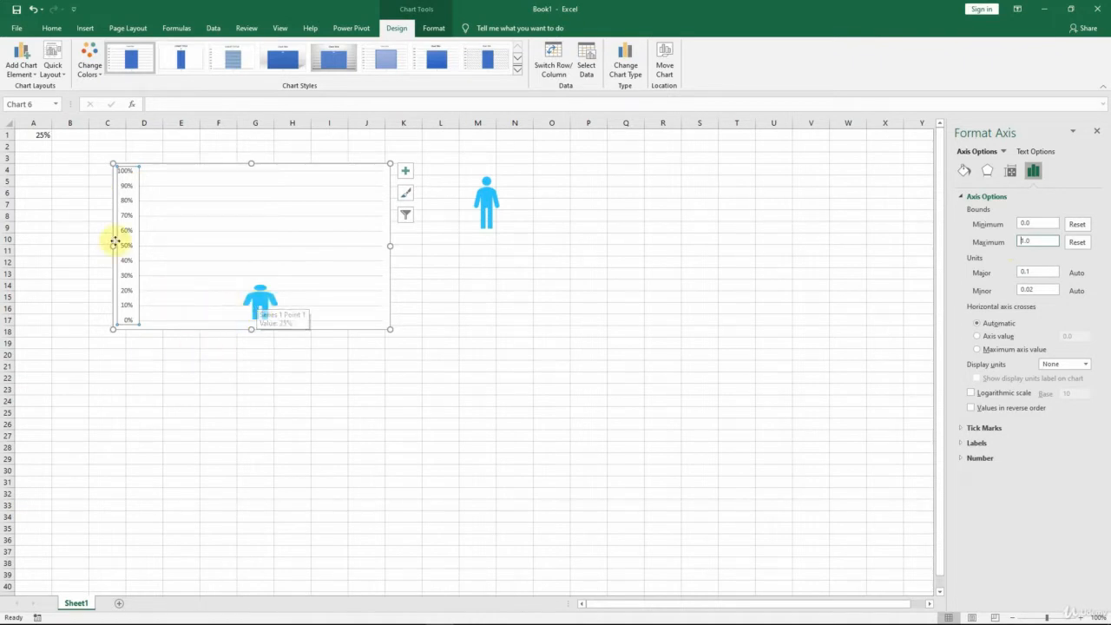
{"action": "left_click", "coordinate": [39, 136]}
{"action": "type", "text": "45"}
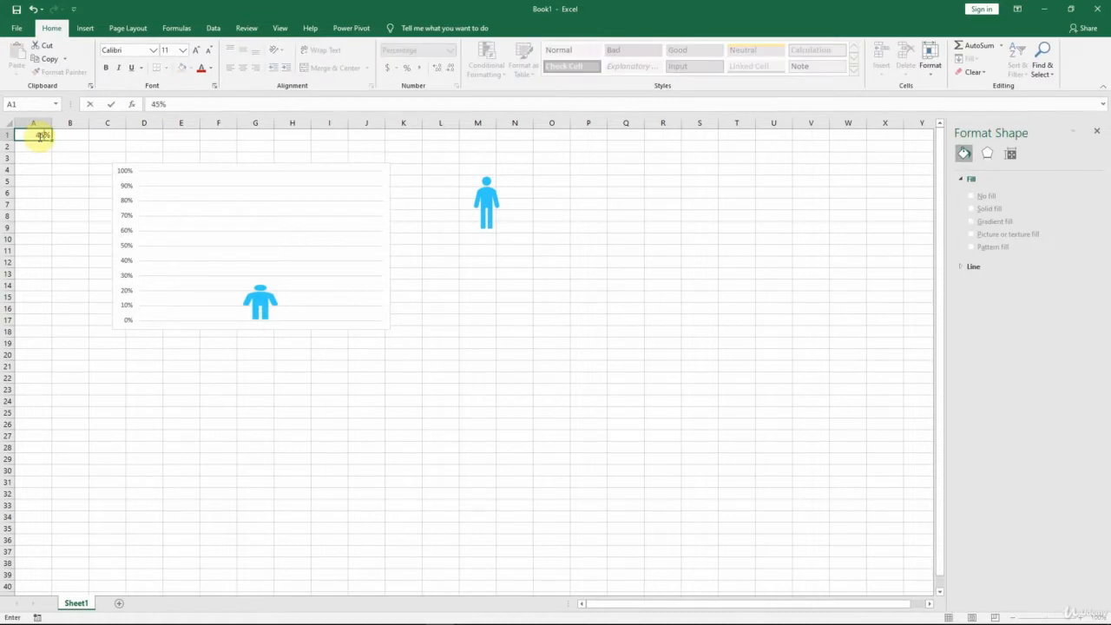
{"action": "key", "text": "ctrl+Return"}
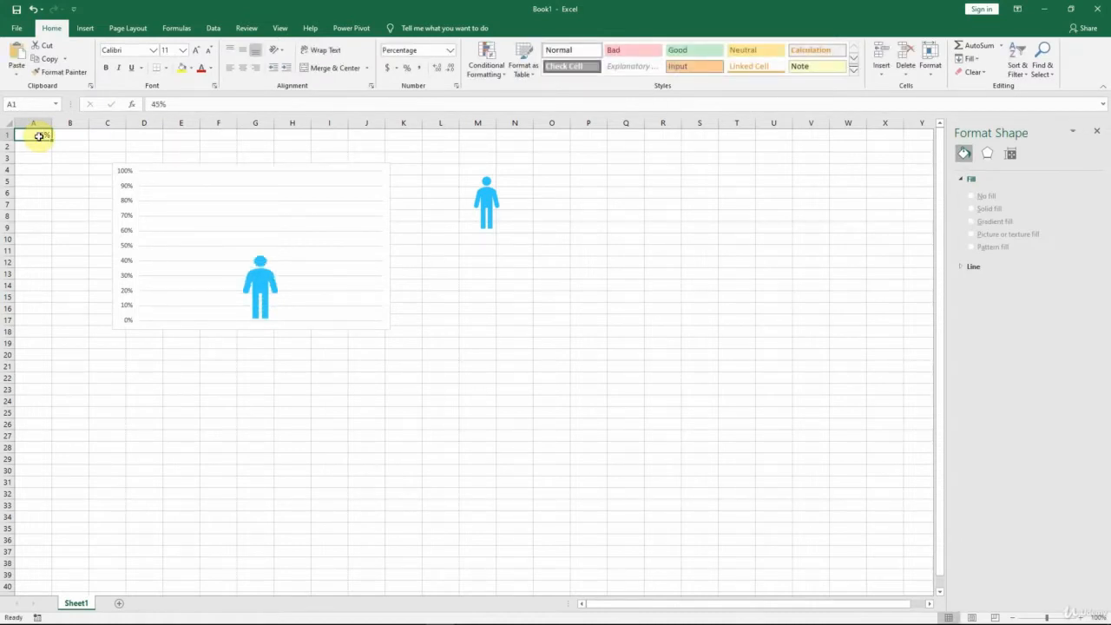
{"action": "type", "text": "85"}
{"action": "key", "text": "ctrl+Return"}
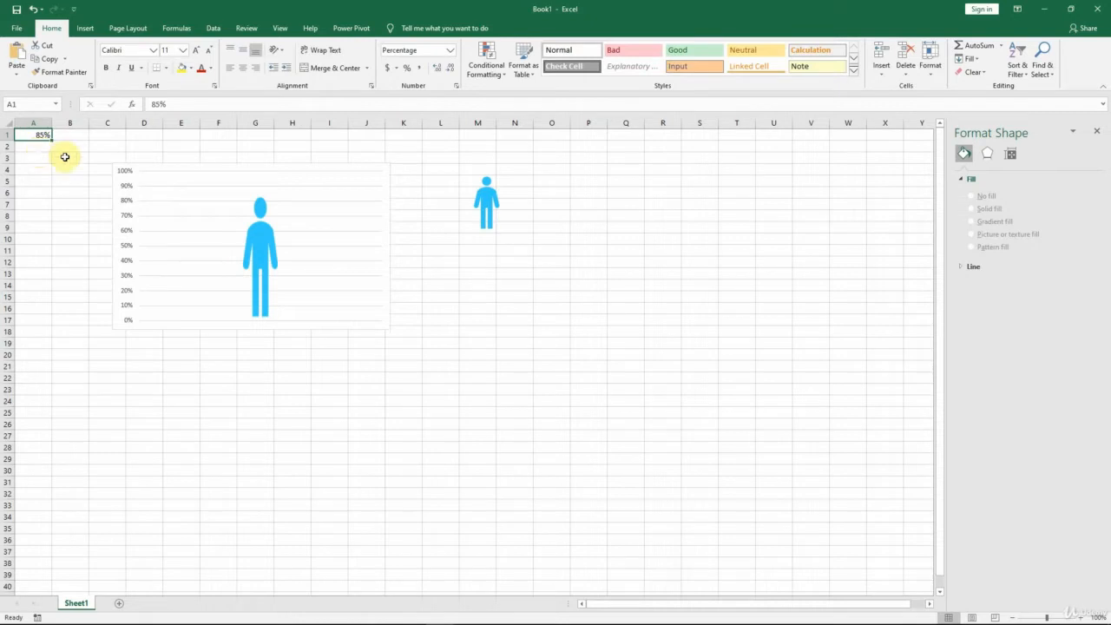
Step: Set the data series' picture fill to Stack and Scale with
{"action": "left_click", "coordinate": [269, 253]}
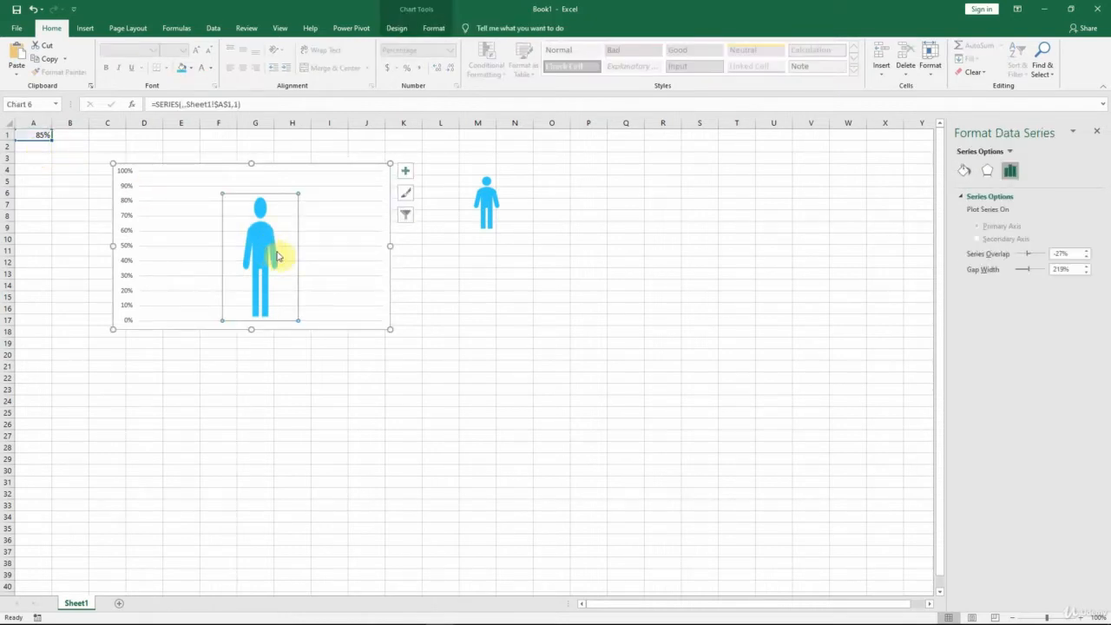
{"action": "left_click", "coordinate": [963, 174]}
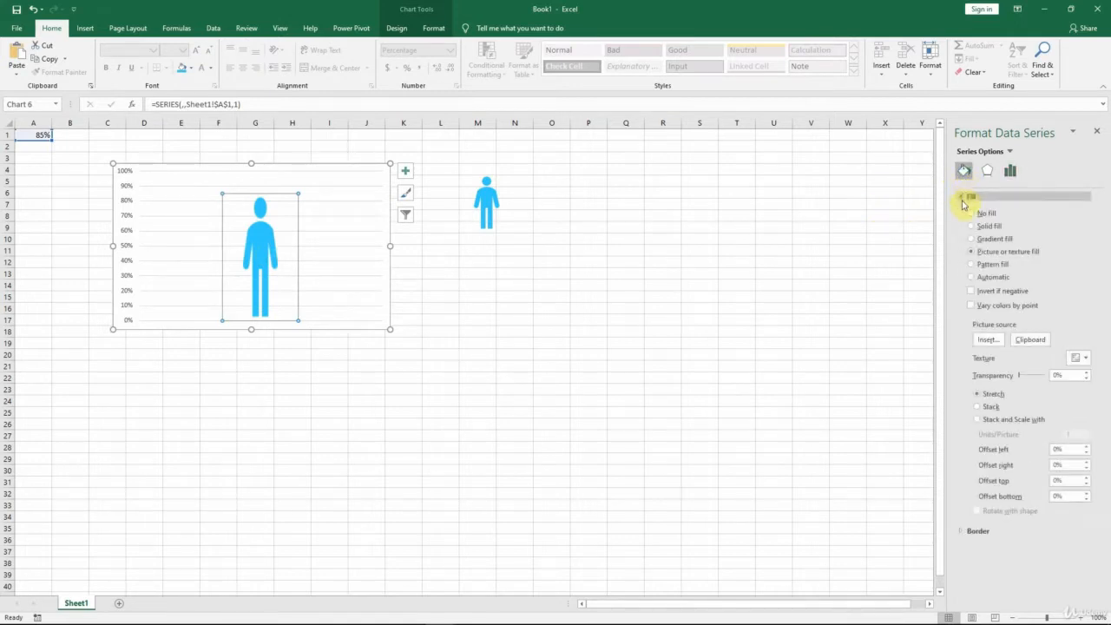
{"action": "left_click", "coordinate": [963, 198]}
{"action": "left_click", "coordinate": [964, 199]}
{"action": "left_click", "coordinate": [977, 420]}
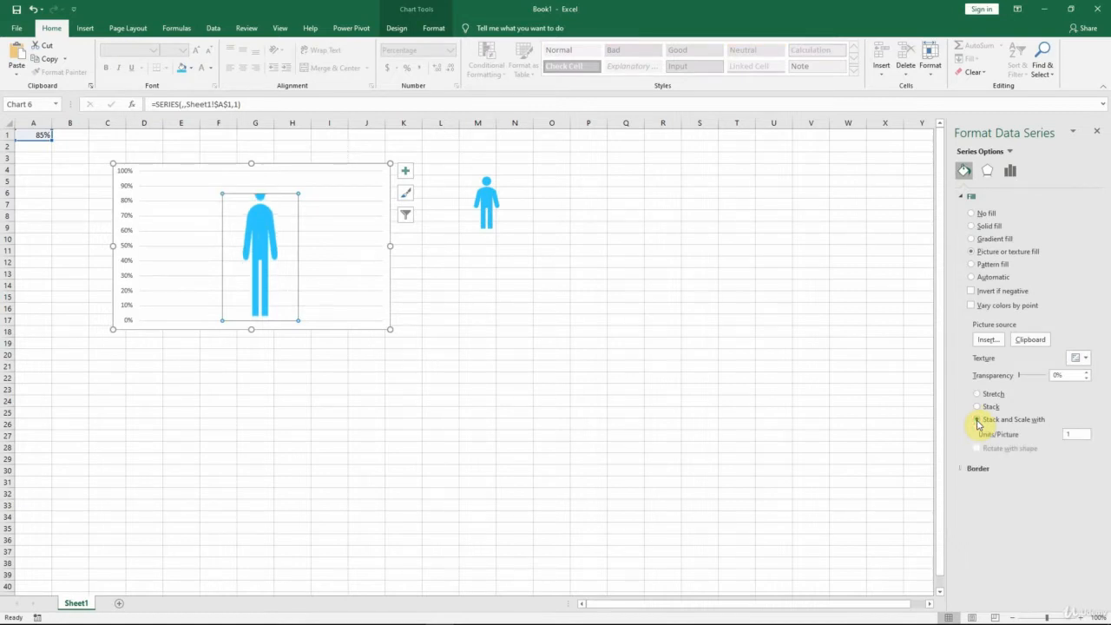
Step: Set the charted value in cell A1 to 100%
{"action": "left_click", "coordinate": [39, 136]}
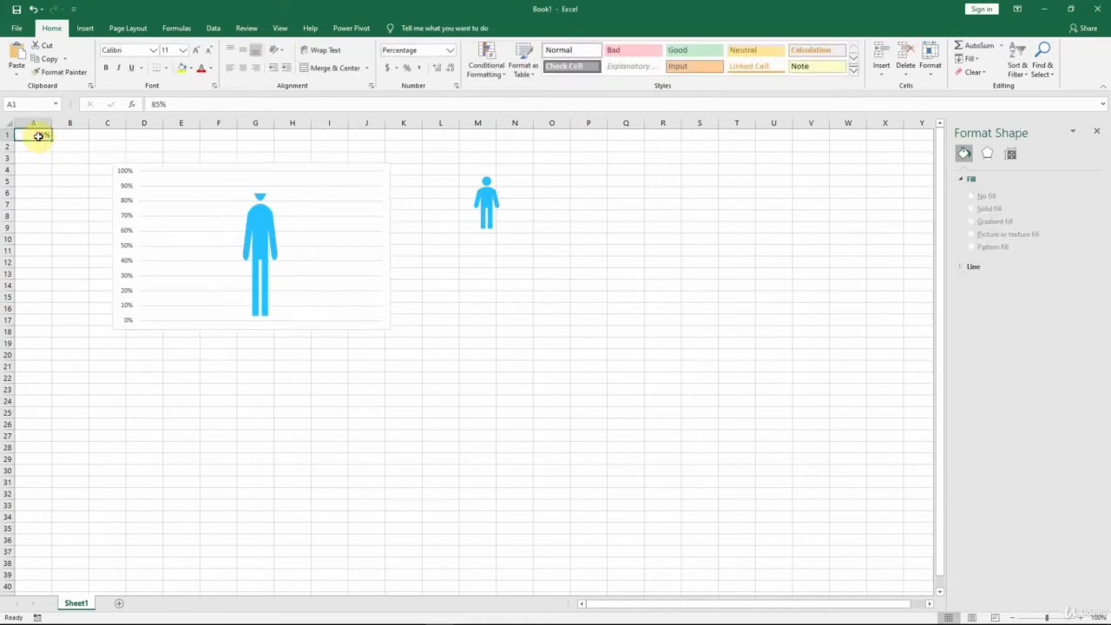
{"action": "type", "text": "100%"}
{"action": "key", "text": "Return"}
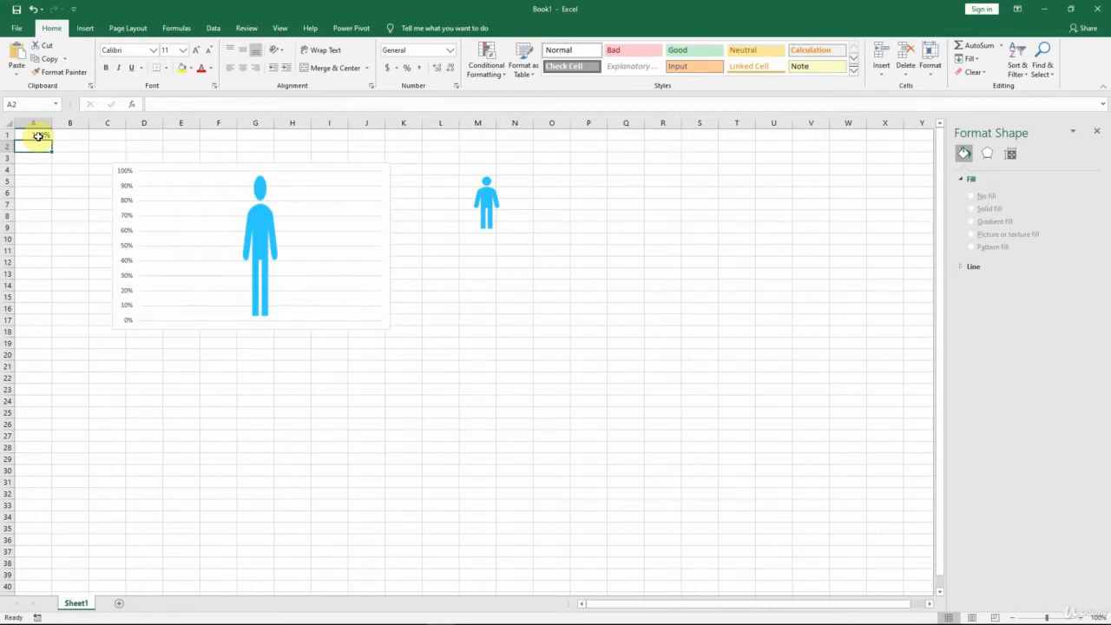
Step: Widen the man-shaped column by reducing the data series' gap width to 85%
{"action": "left_click", "coordinate": [269, 261]}
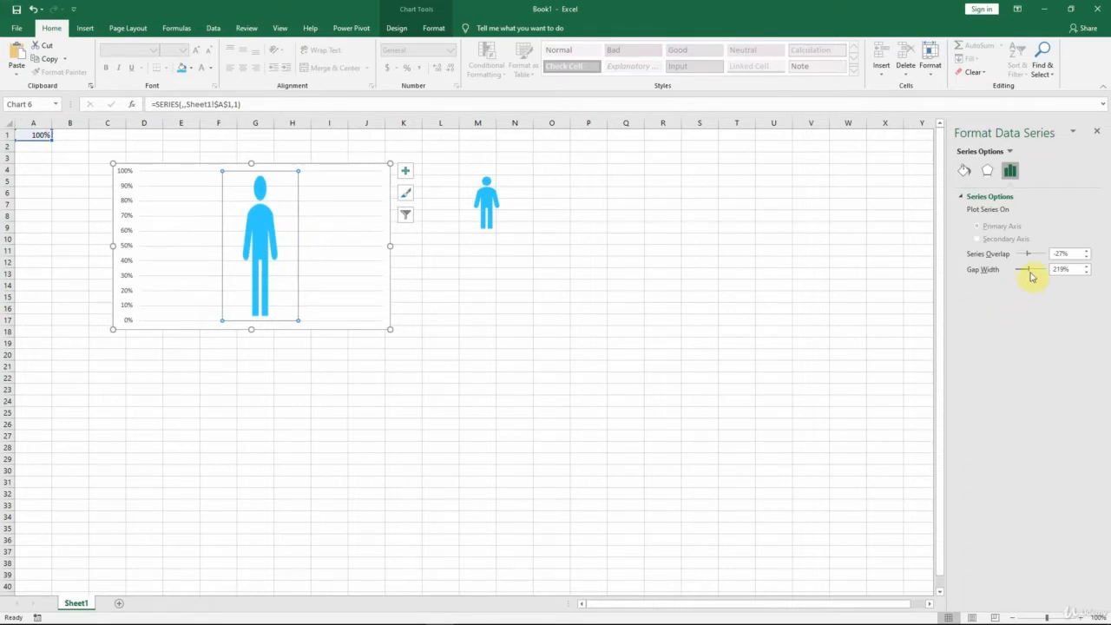
{"action": "left_click", "coordinate": [1029, 272]}
{"action": "left_click_drag", "start_coordinate": [1030, 272], "coordinate": [1023, 274]}
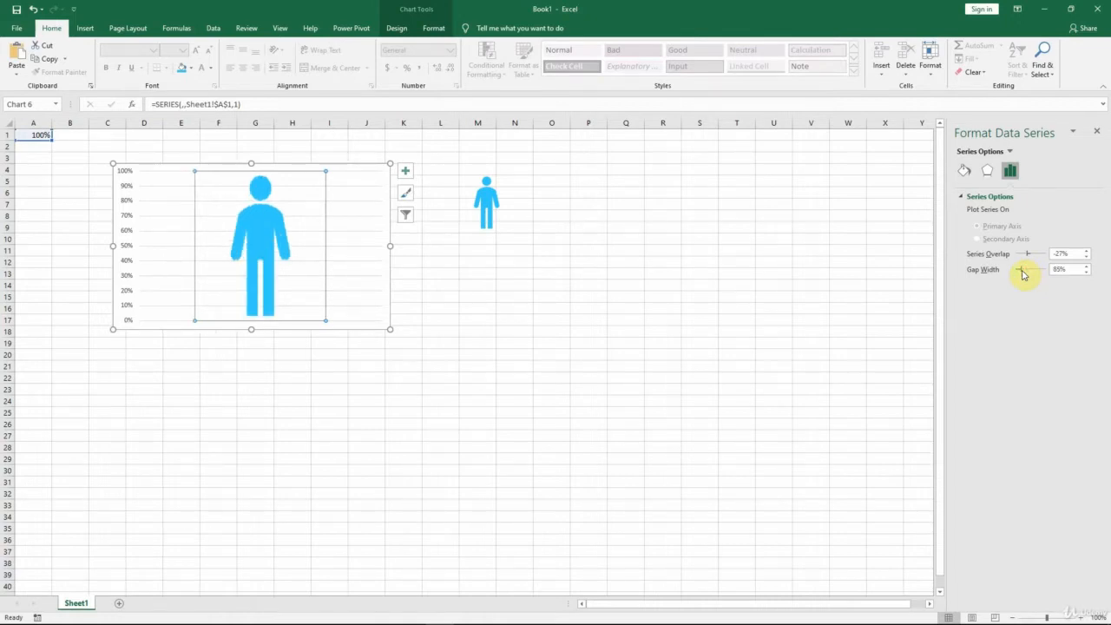
{"action": "left_click", "coordinate": [465, 279]}
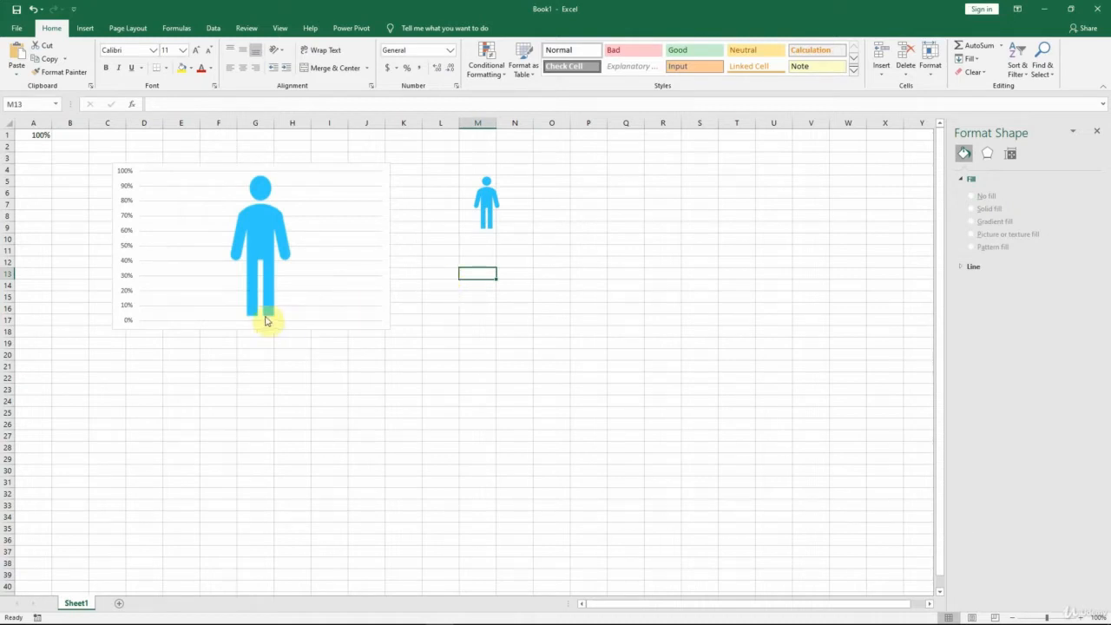
Step: Try enlarging the standalone man icon beside the chart, and undo the resize
{"action": "mouse_move", "coordinate": [252, 318]}
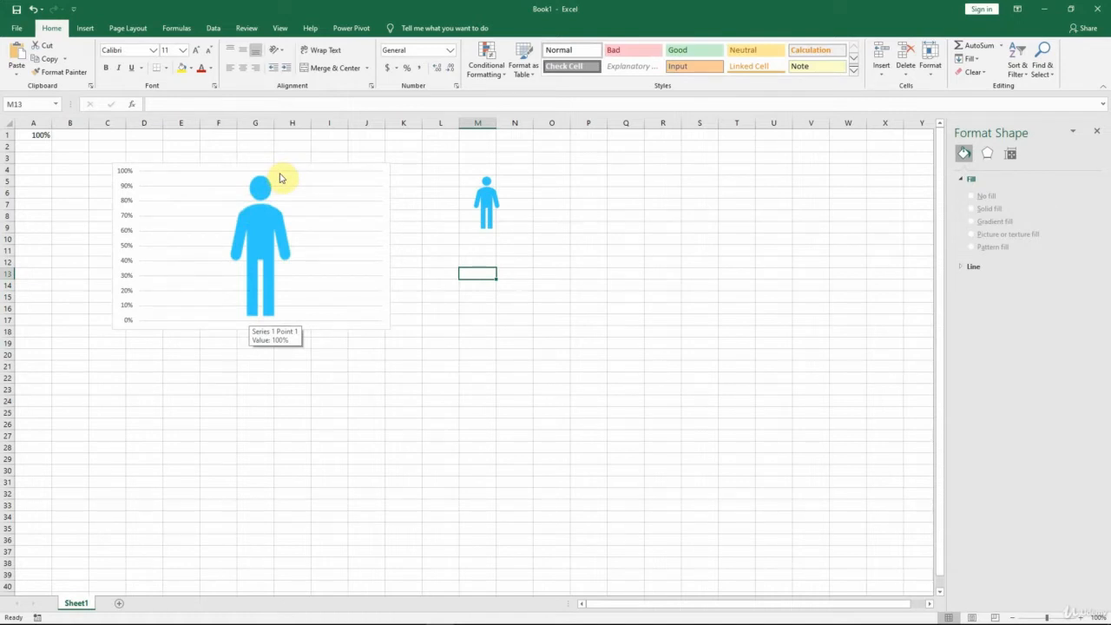
{"action": "left_click", "coordinate": [486, 199]}
{"action": "left_click_drag", "start_coordinate": [516, 228], "coordinate": [669, 391]}
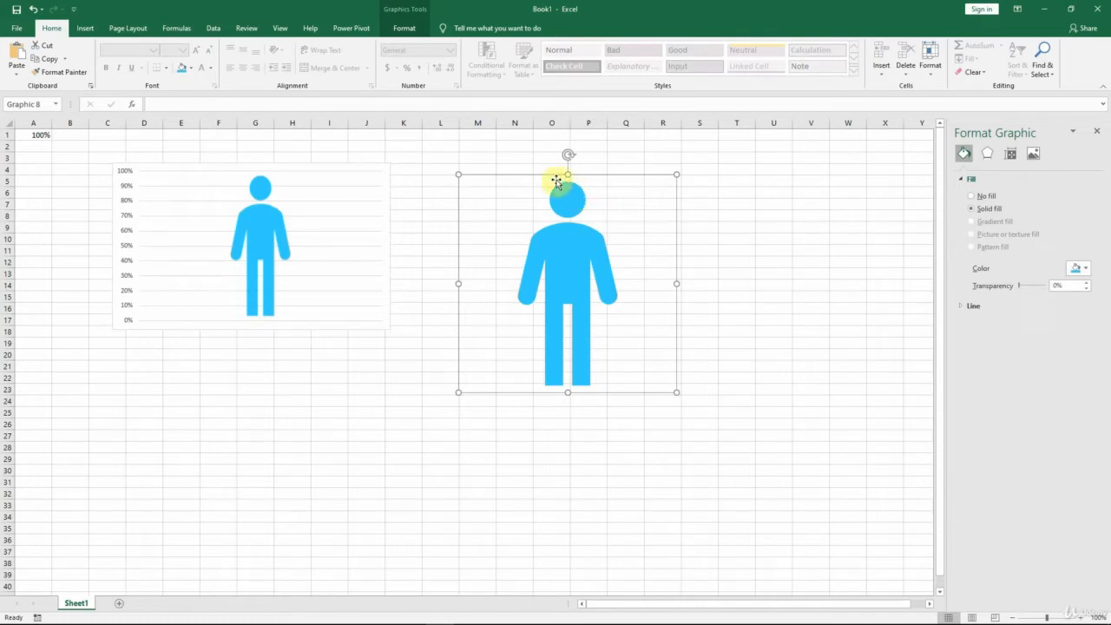
{"action": "left_click", "coordinate": [638, 424]}
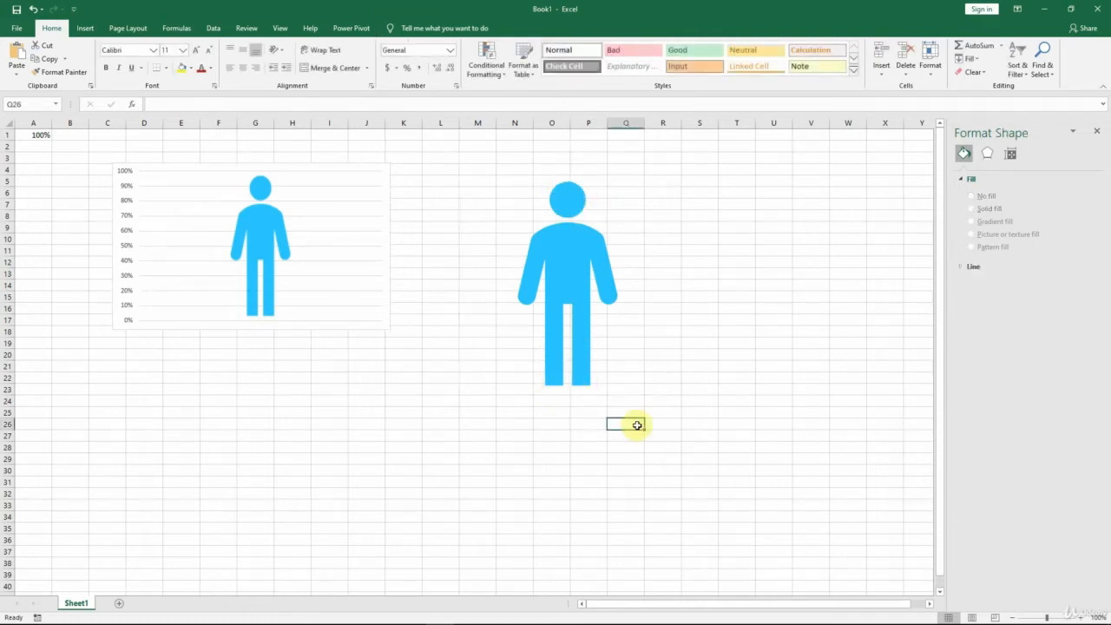
{"action": "key", "text": "ctrl+z"}
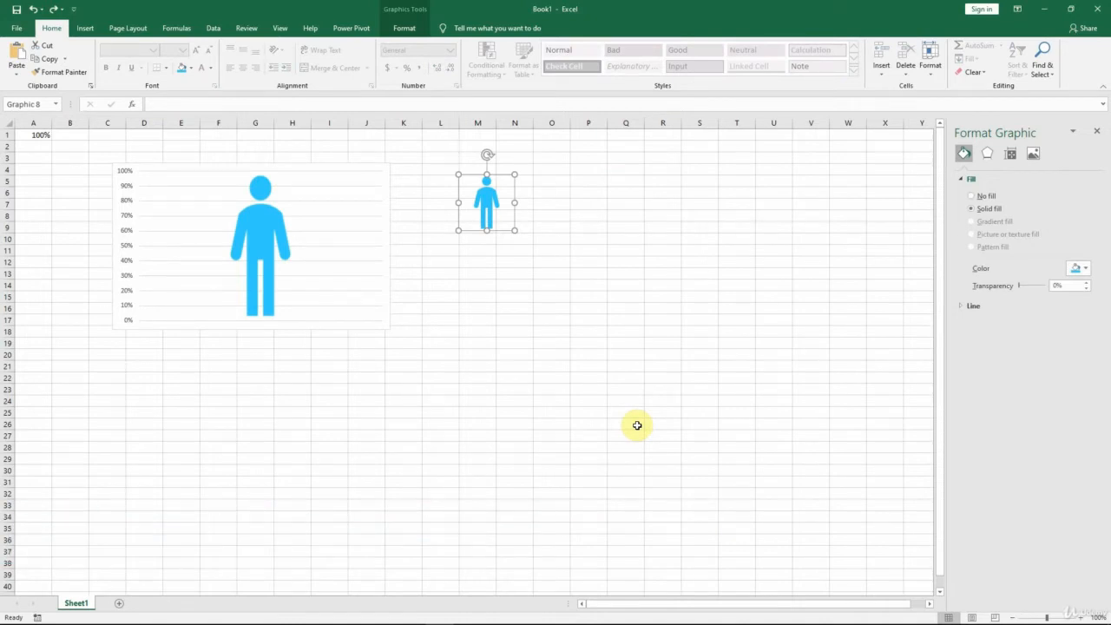
Step: Test the chart near full height by setting cell A1 to 98% and to 95%
{"action": "left_click", "coordinate": [22, 137]}
{"action": "type", "text": "98%"}
{"action": "key", "text": "ctrl+Return"}
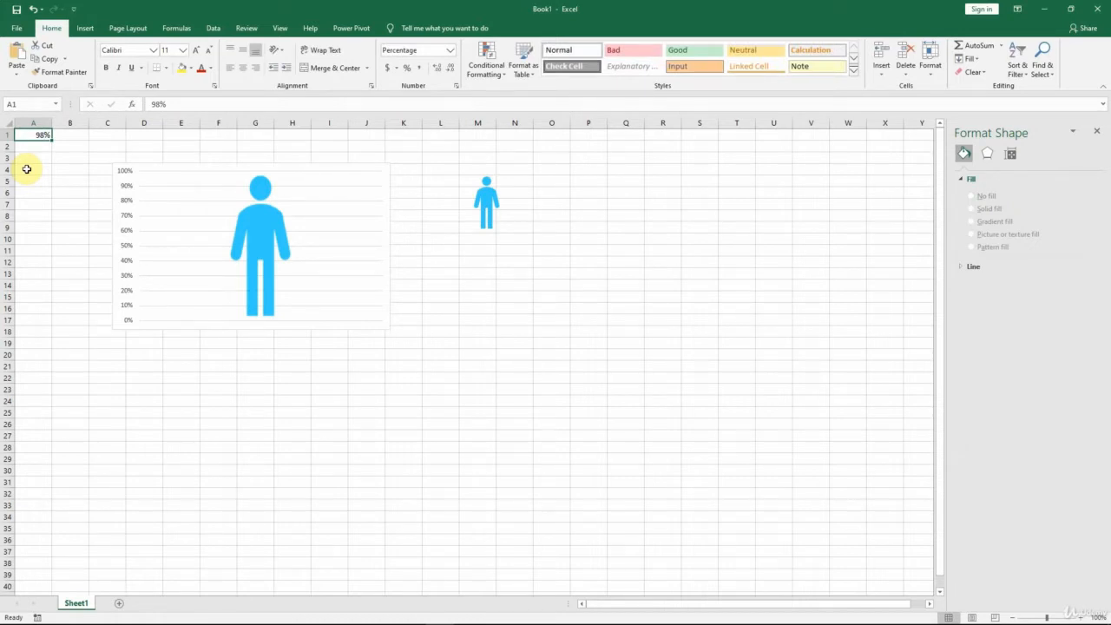
{"action": "type", "text": "95%"}
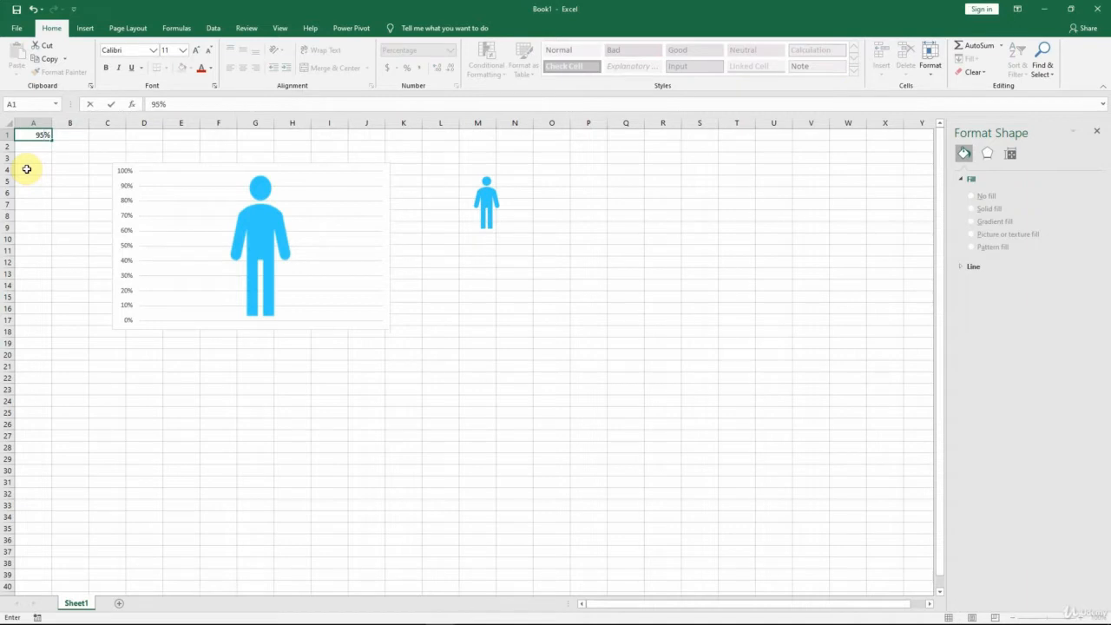
{"action": "key", "text": "ctrl+Return"}
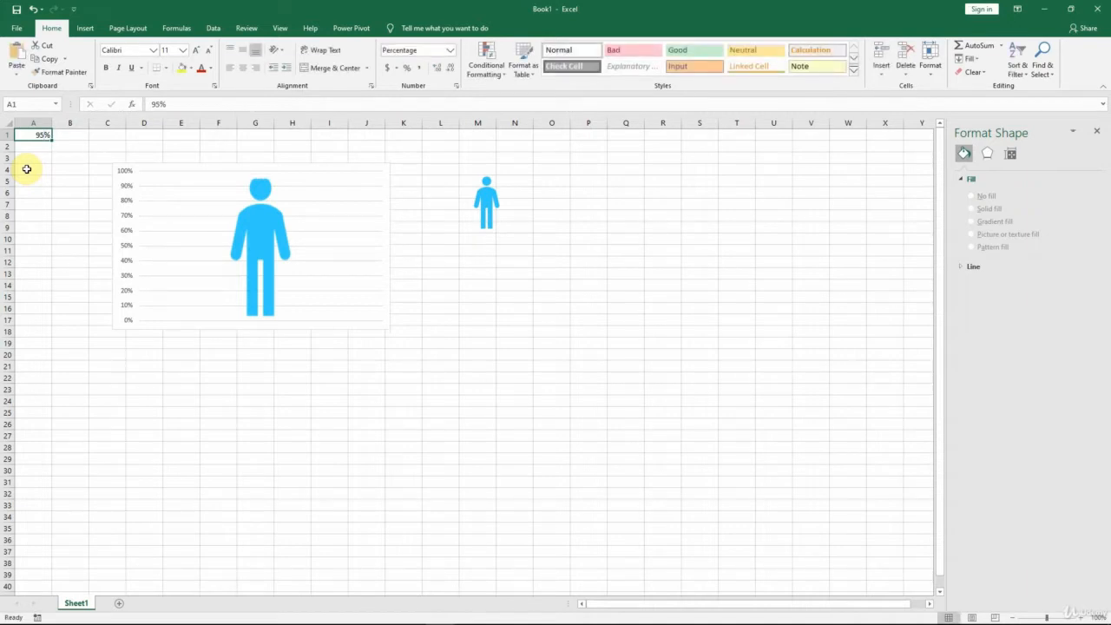
Step: Test the chart's low end with 1%, 3% and 4% in cell A1, and restore the value to 100%
{"action": "type", "text": "1"}
{"action": "key", "text": "ctrl+Return"}
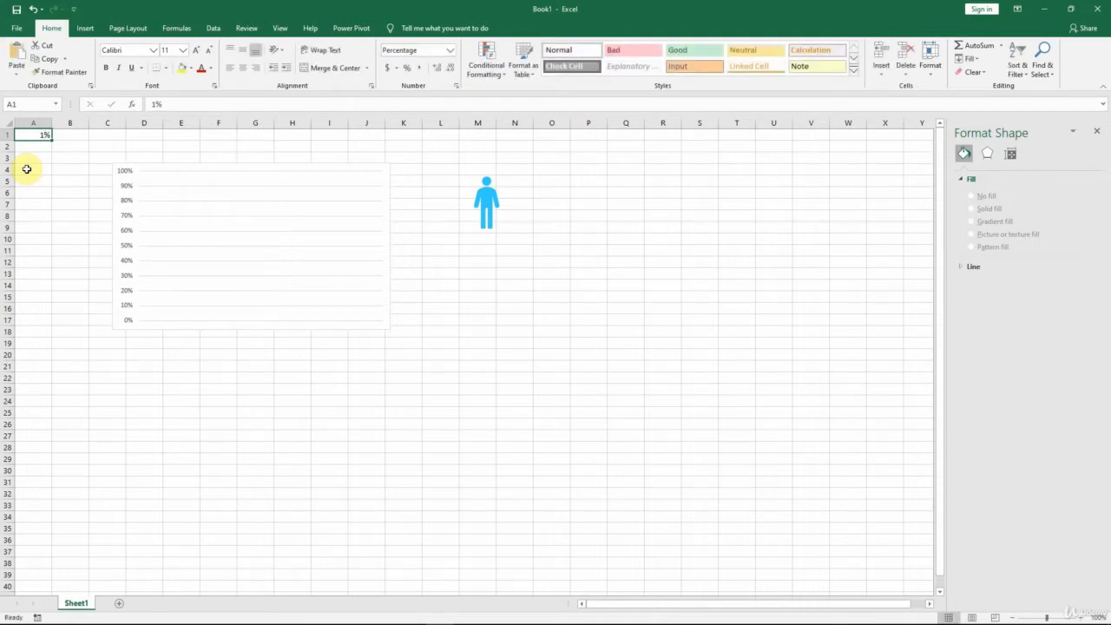
{"action": "type", "text": "3"}
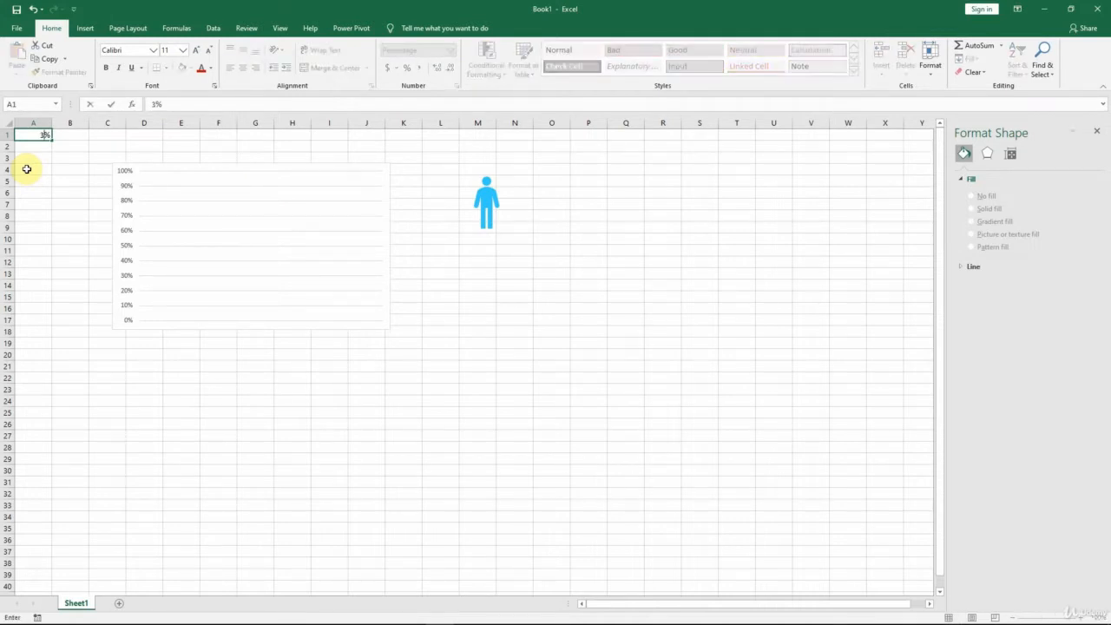
{"action": "key", "text": "ctrl+Return"}
{"action": "type", "text": "4"}
{"action": "key", "text": "ctrl+Return"}
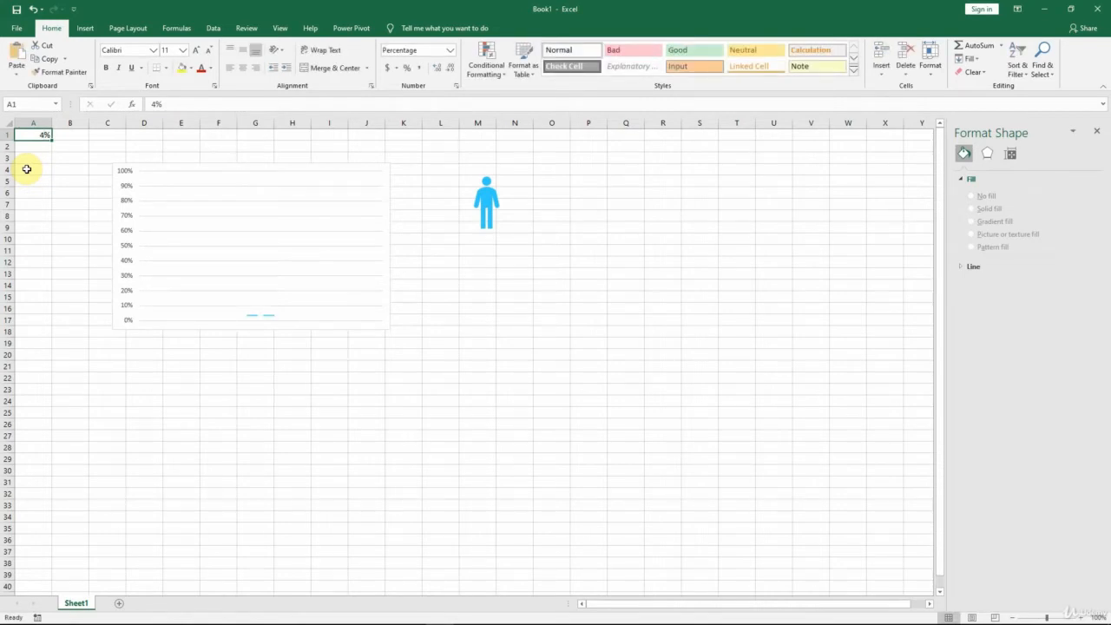
{"action": "type", "text": "100"}
{"action": "key", "text": "ctrl+Return"}
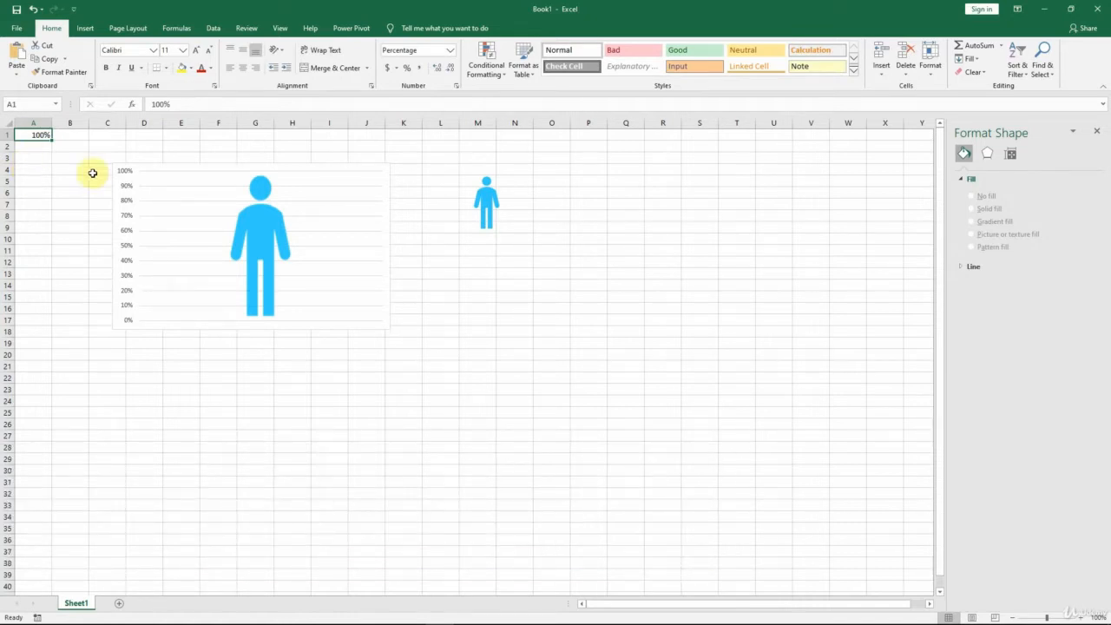
Step: Change the chart's data series to a solid fill and delete the standalone man icon from the sheet
{"action": "left_click", "coordinate": [269, 247]}
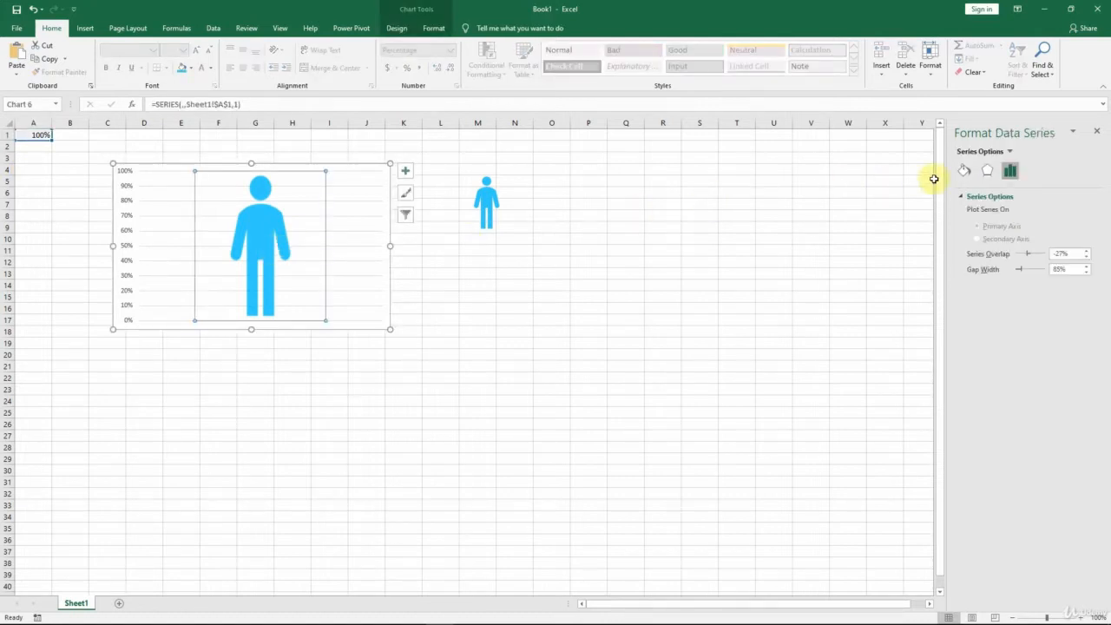
{"action": "left_click", "coordinate": [962, 172]}
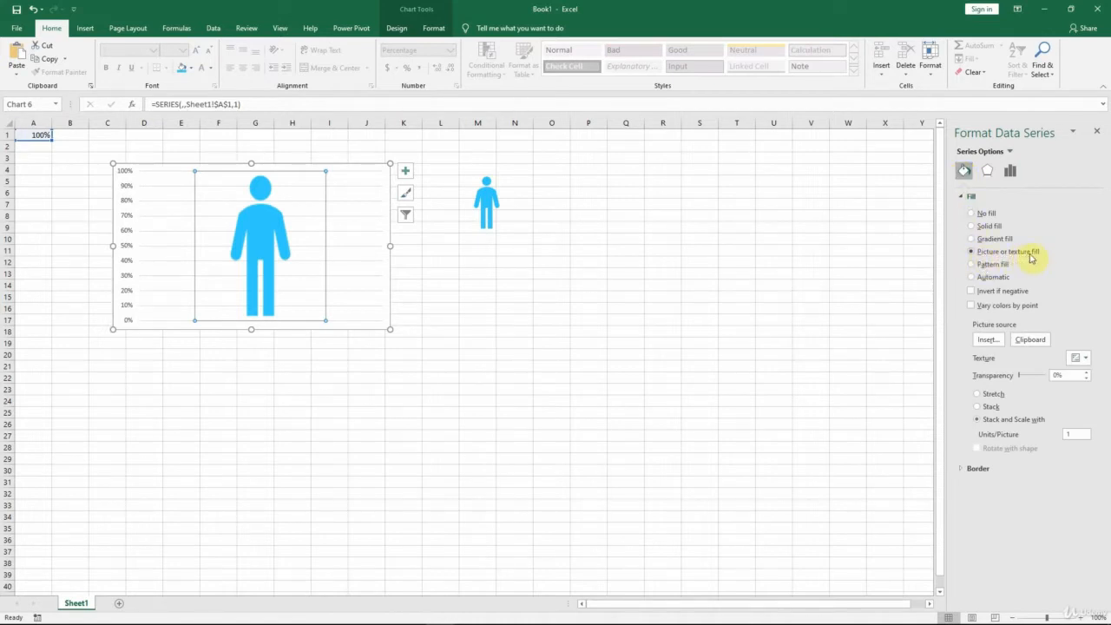
{"action": "left_click", "coordinate": [988, 227]}
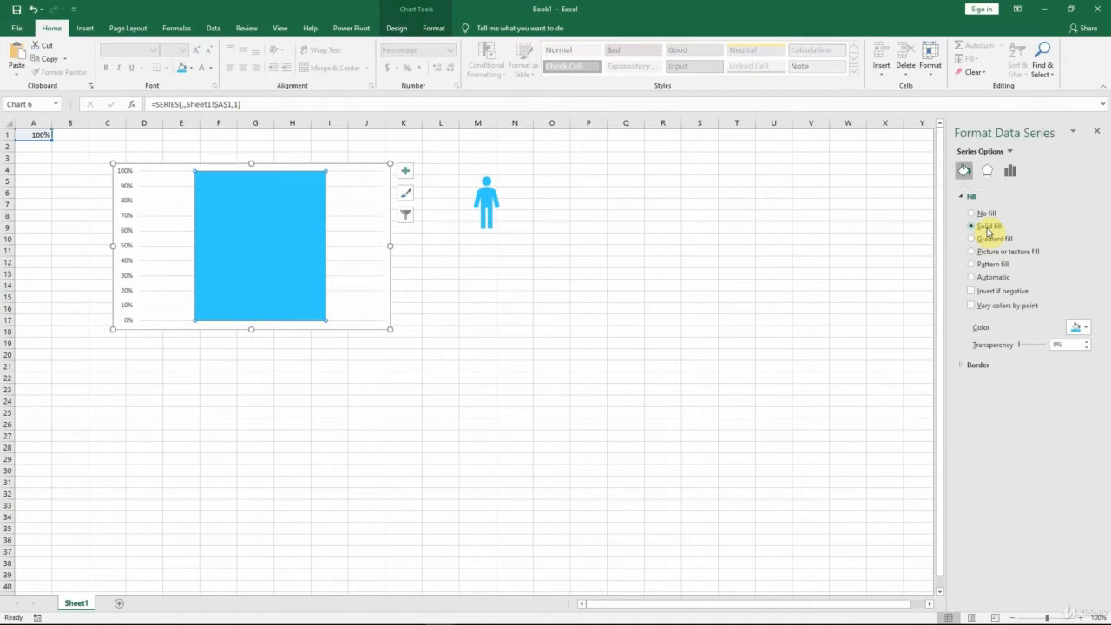
{"action": "left_click", "coordinate": [487, 199]}
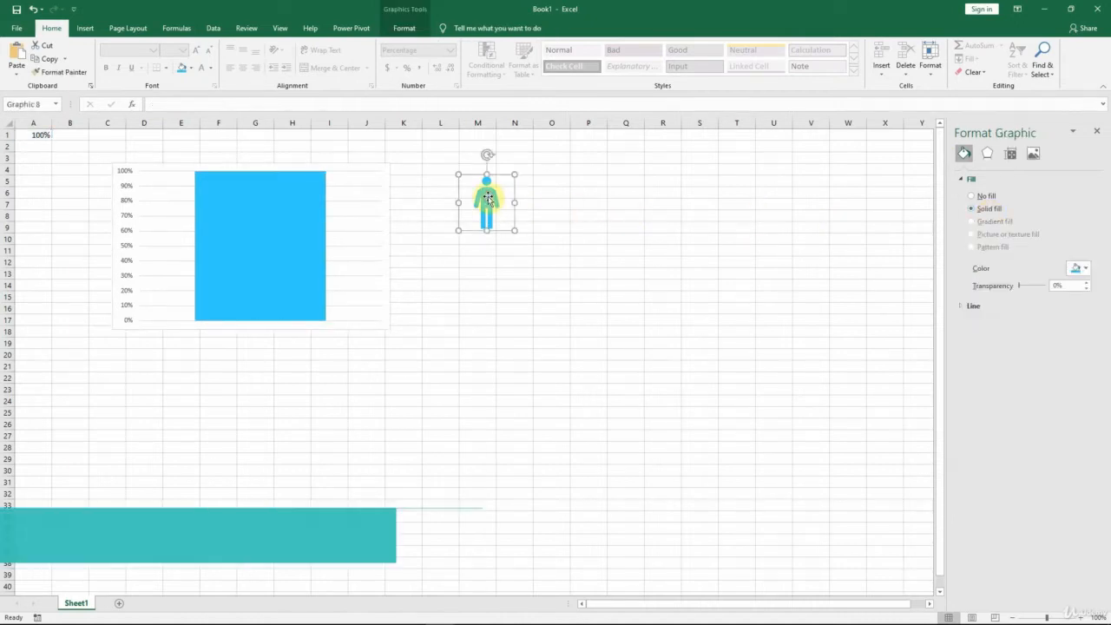
{"action": "key", "text": "Delete"}
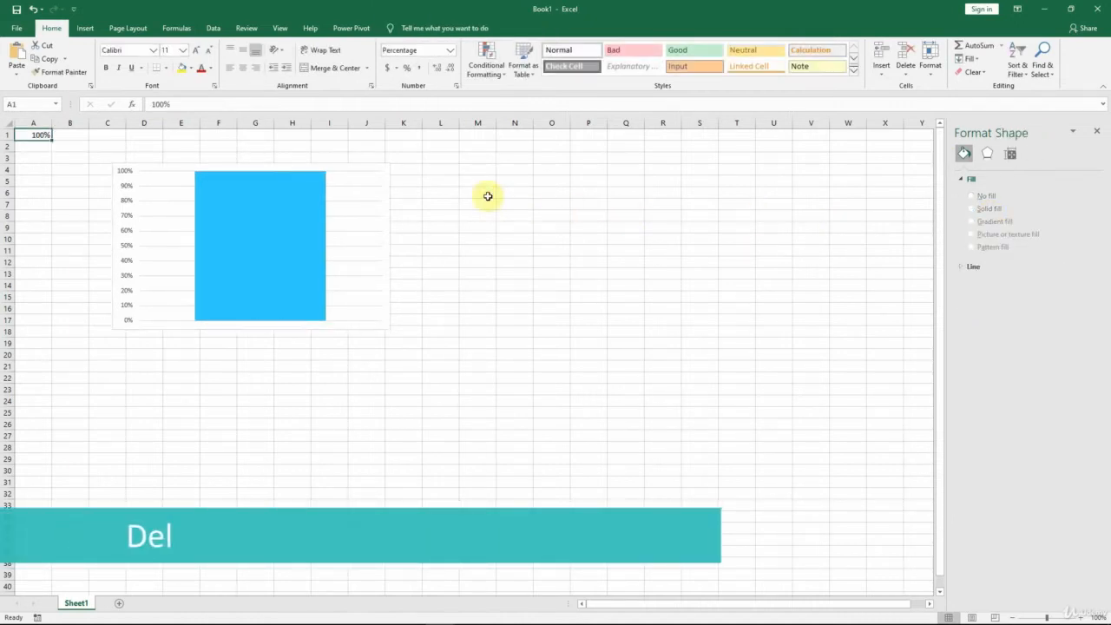
Step: Insert the picture icon-male-inverse.png from this device into the selected chart
{"action": "left_click", "coordinate": [390, 214]}
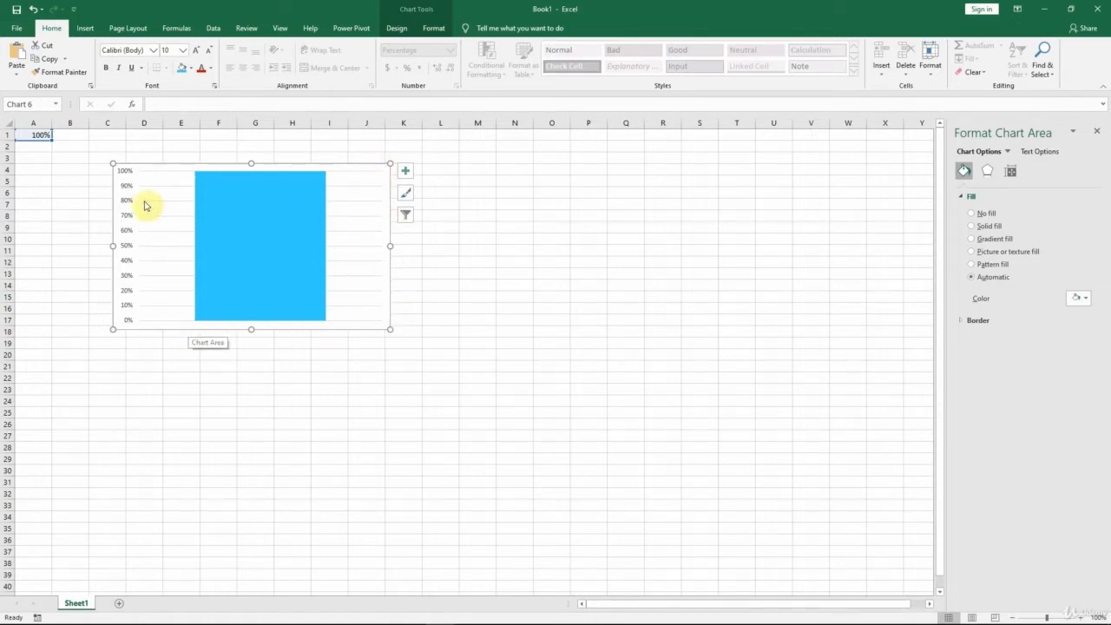
{"action": "left_click", "coordinate": [85, 29]}
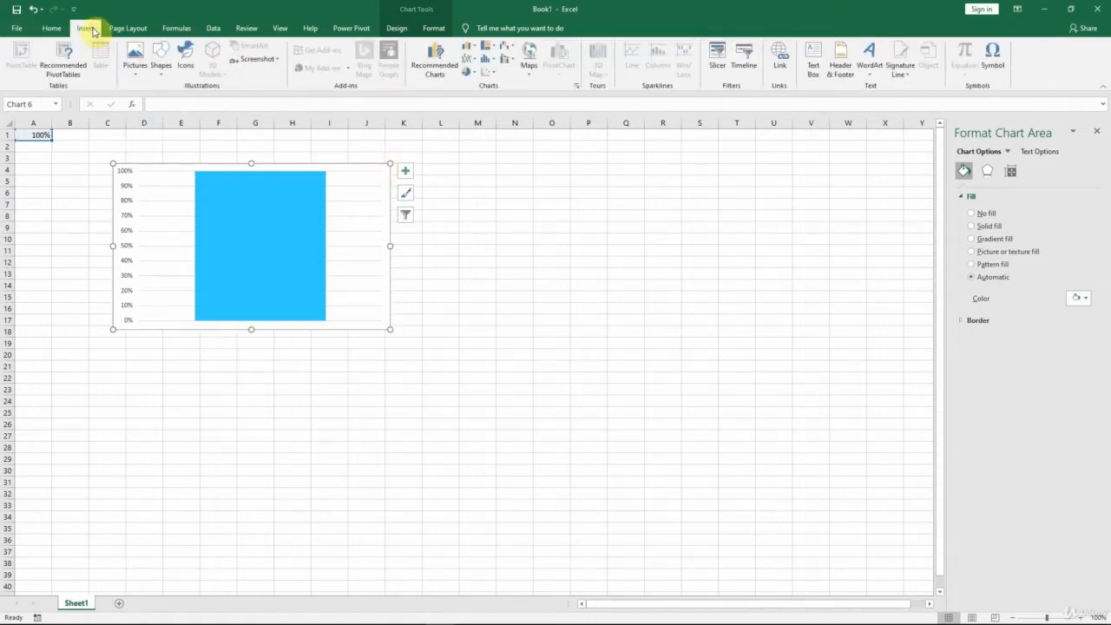
{"action": "left_click", "coordinate": [137, 59]}
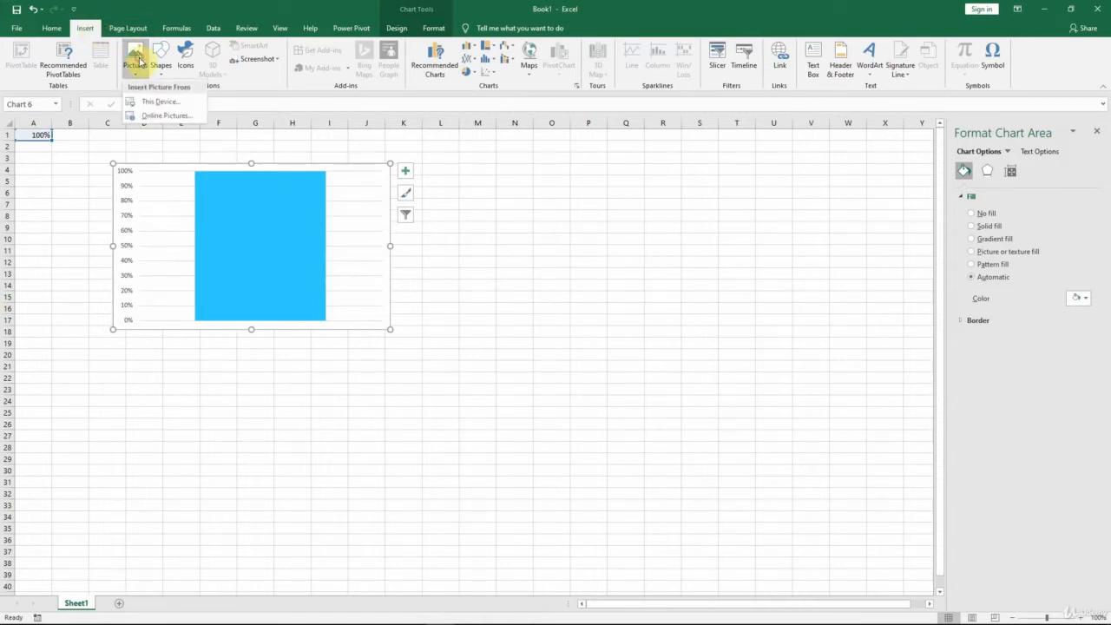
{"action": "left_click", "coordinate": [148, 102]}
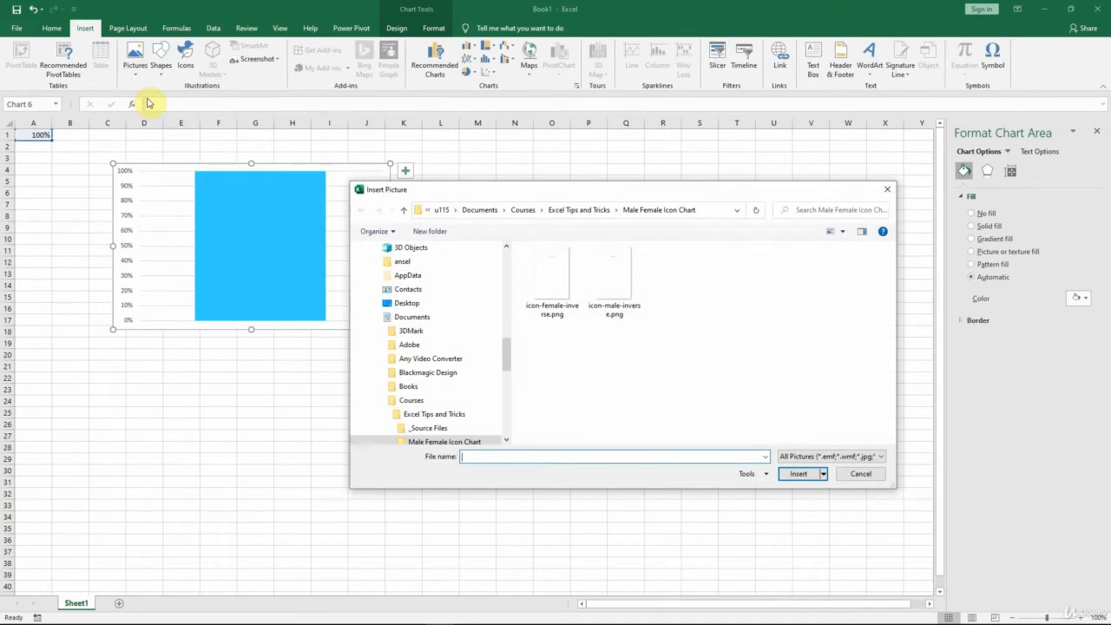
{"action": "left_click", "coordinate": [600, 282]}
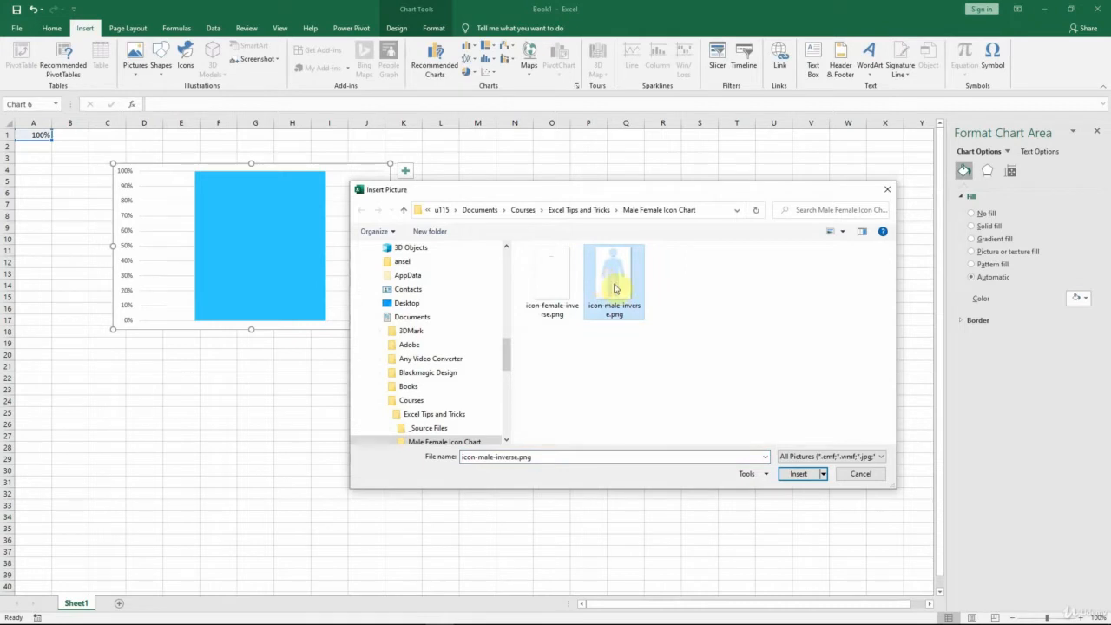
{"action": "left_click", "coordinate": [798, 474]}
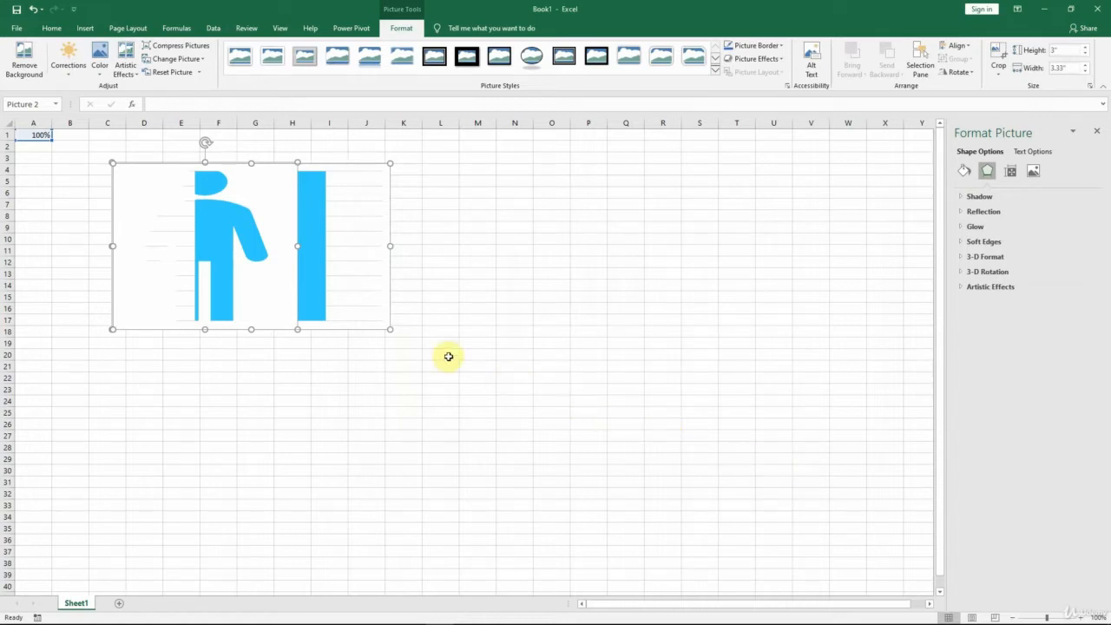
Step: Move the inverse man picture over the middle of the column and narrow it to about 2.98" wide
{"action": "left_click", "coordinate": [235, 226]}
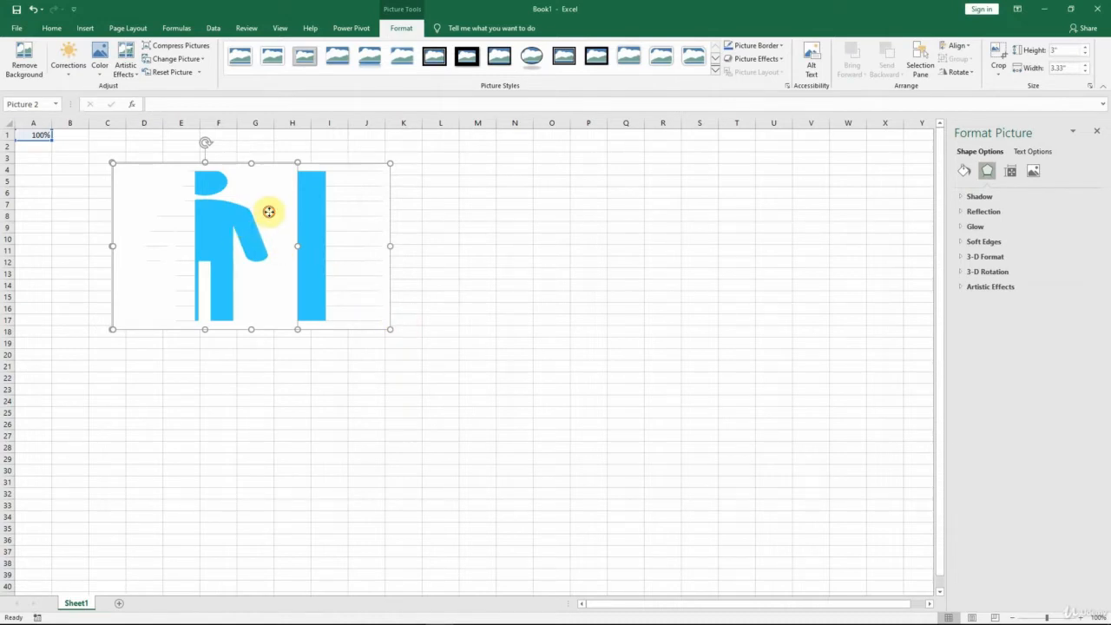
{"action": "left_click_drag", "start_coordinate": [269, 213], "coordinate": [324, 228]}
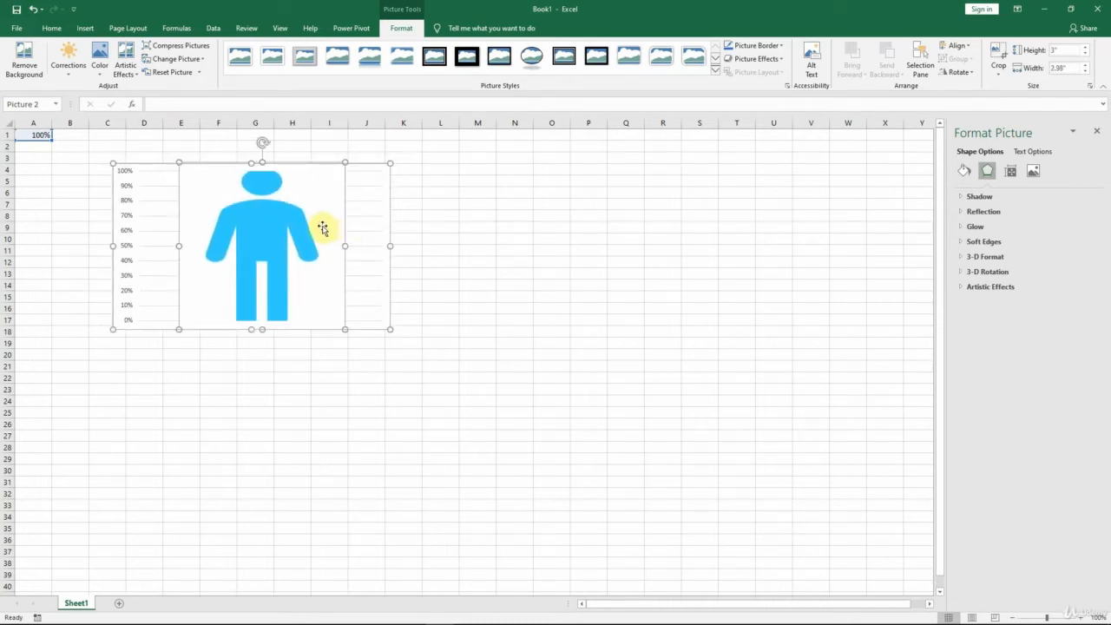
{"action": "left_click", "coordinate": [251, 165]}
{"action": "left_click_drag", "start_coordinate": [250, 165], "coordinate": [250, 171]}
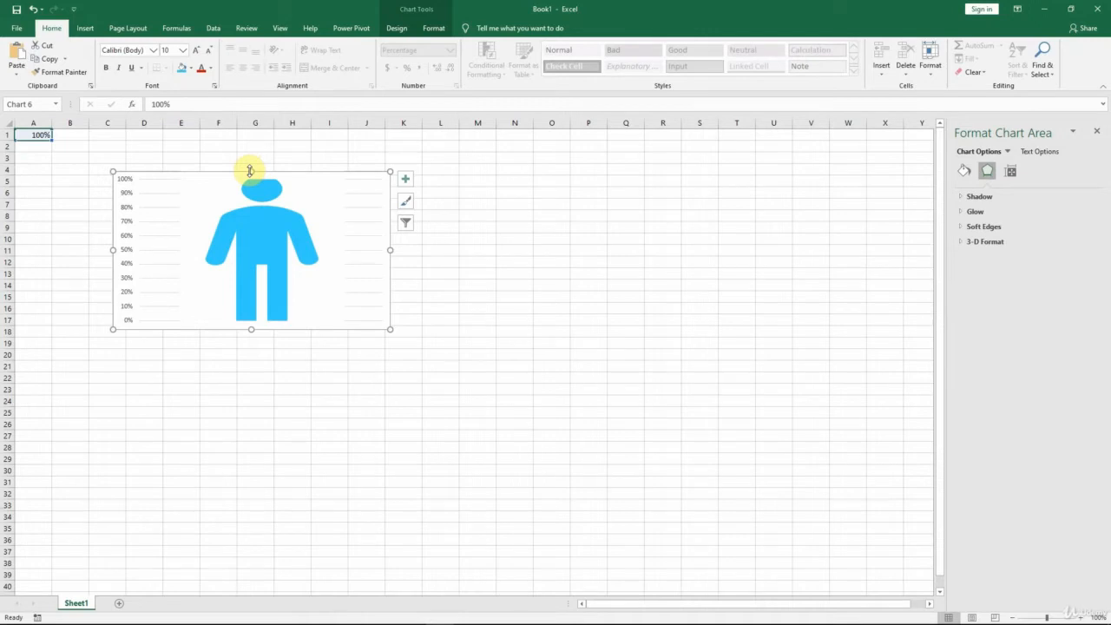
{"action": "key", "text": "ctrl+z"}
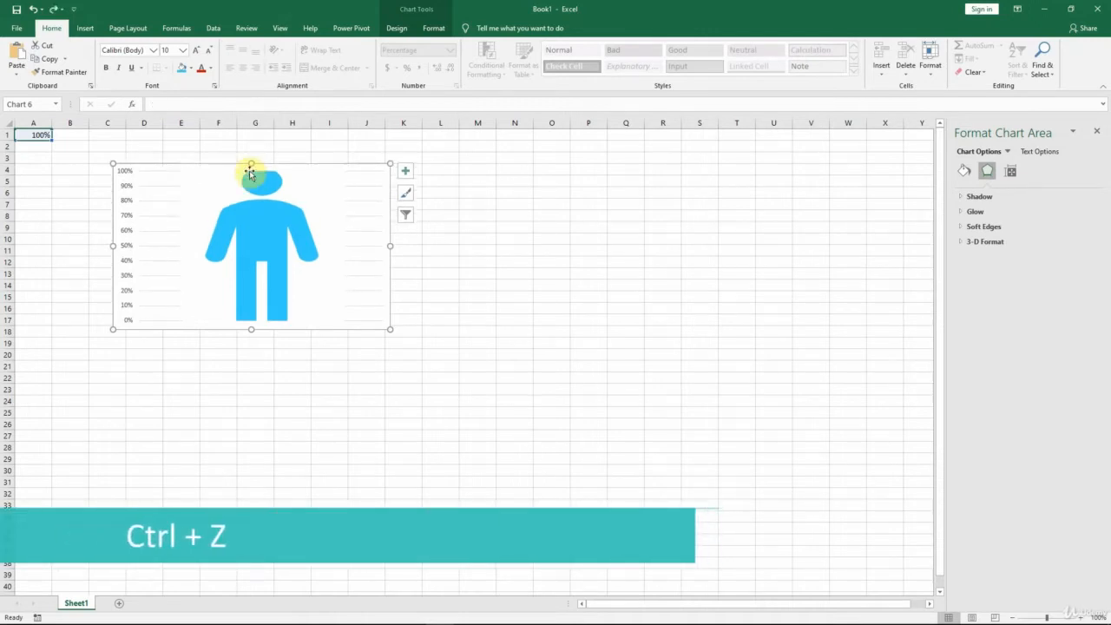
Step: Set the height of the inverse man picture to 2.8"
{"action": "left_click", "coordinate": [257, 237]}
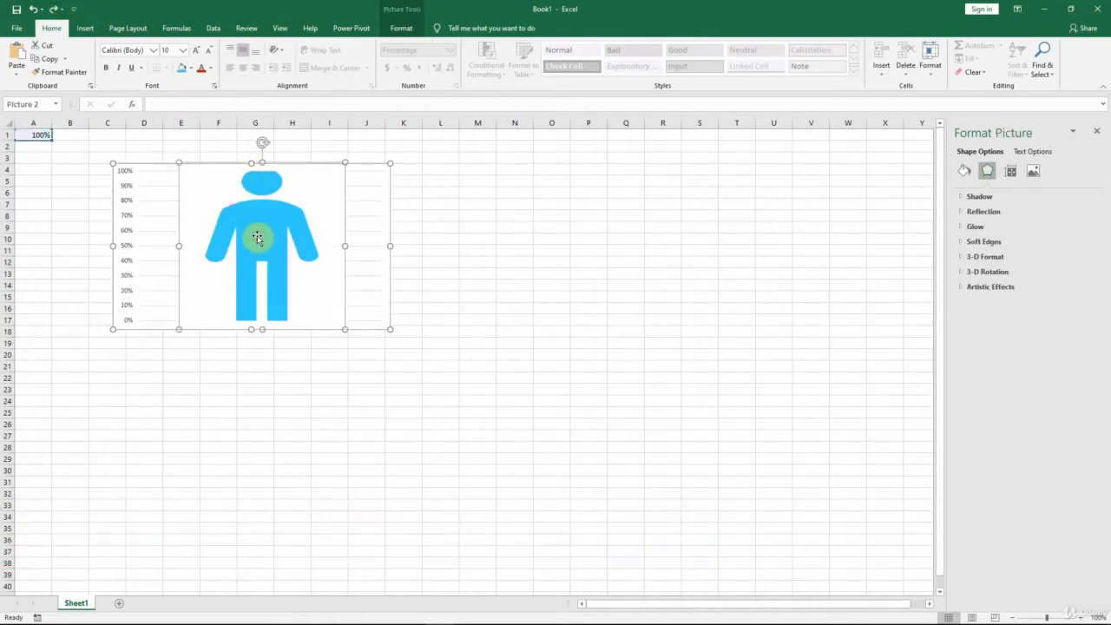
{"action": "left_click", "coordinate": [402, 32]}
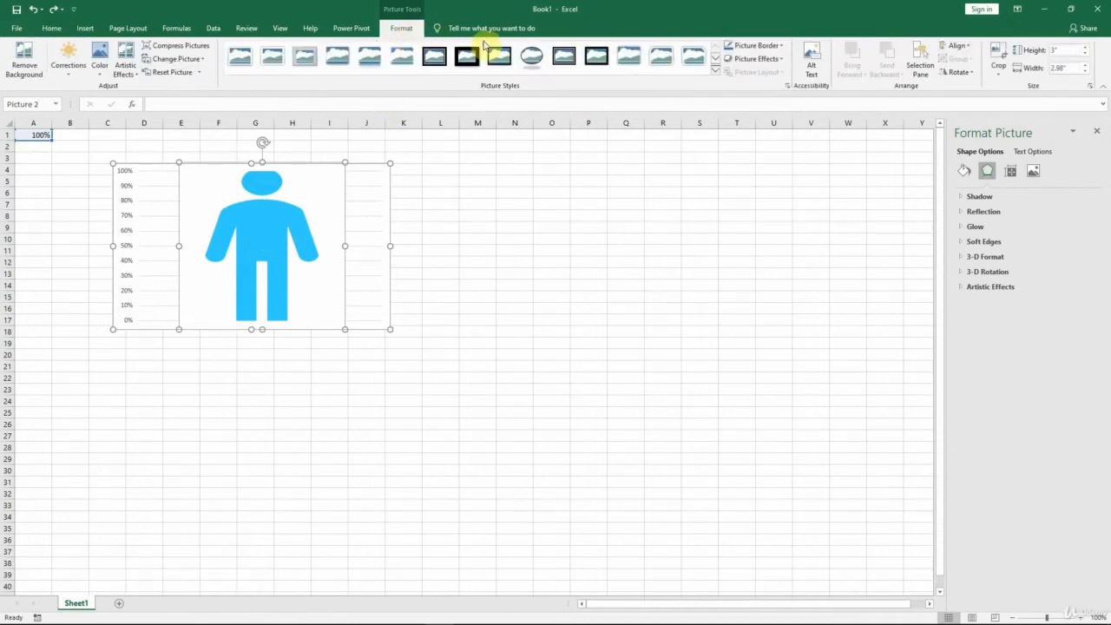
{"action": "left_click", "coordinate": [1060, 52]}
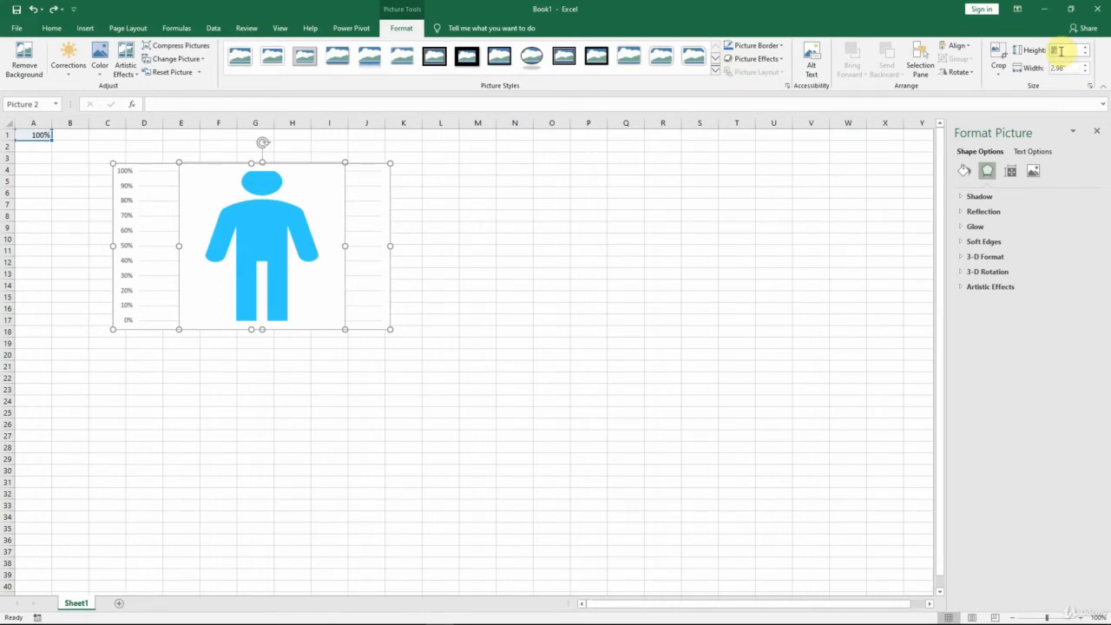
{"action": "type", "text": "2.8"}
{"action": "key", "text": "Return"}
{"action": "left_click", "coordinate": [1061, 52]}
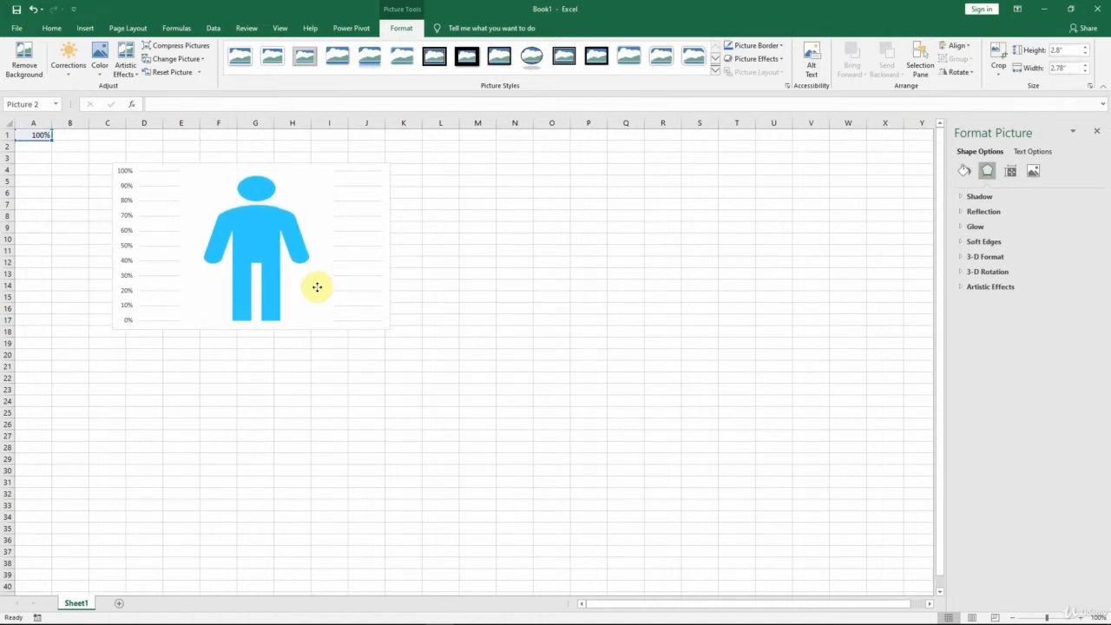
Step: Reposition the inverse man picture over the column and stretch it to about 2.88" high so the figure spans 0% to 100%
{"action": "left_click", "coordinate": [317, 288]}
{"action": "left_click", "coordinate": [252, 238]}
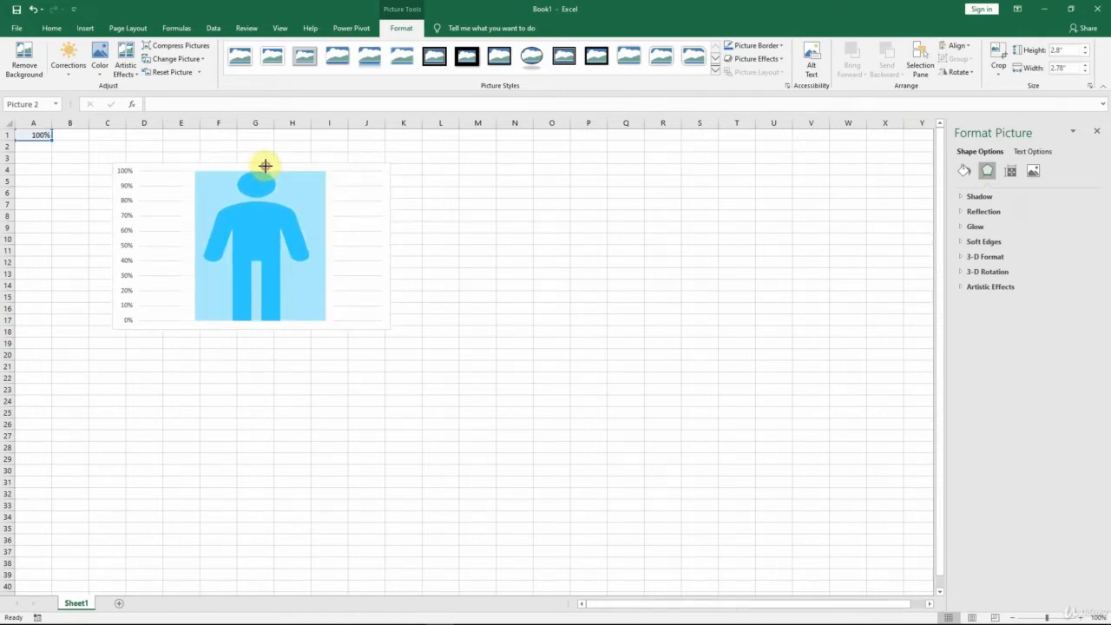
{"action": "left_click", "coordinate": [264, 165]}
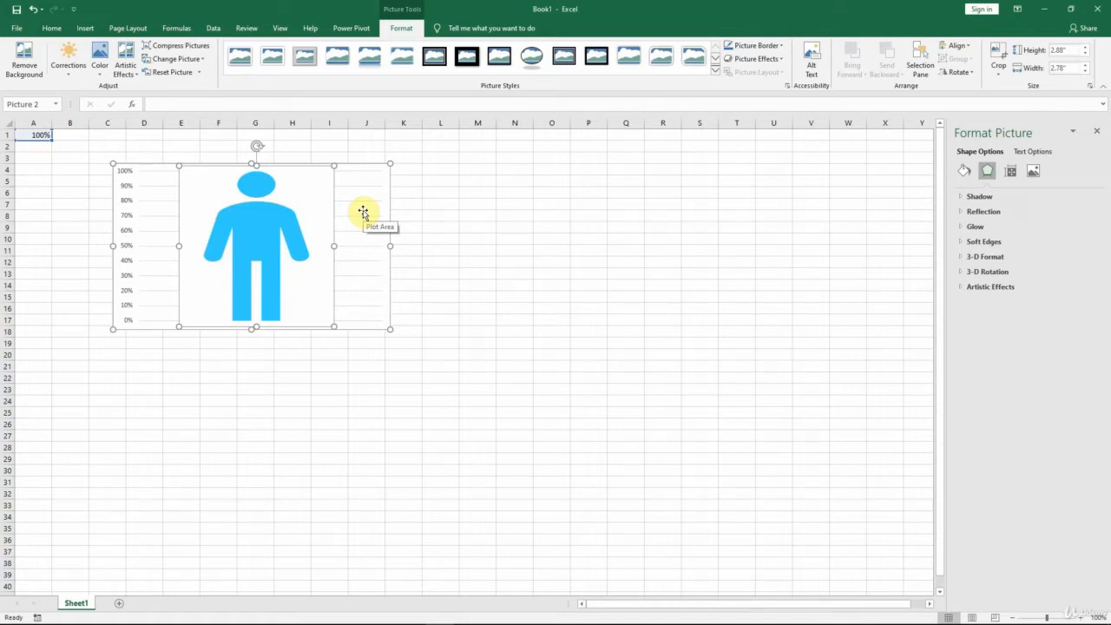
Step: Set cell A1 to 99% to test how the masked column responds just below full height
{"action": "left_click", "coordinate": [36, 136]}
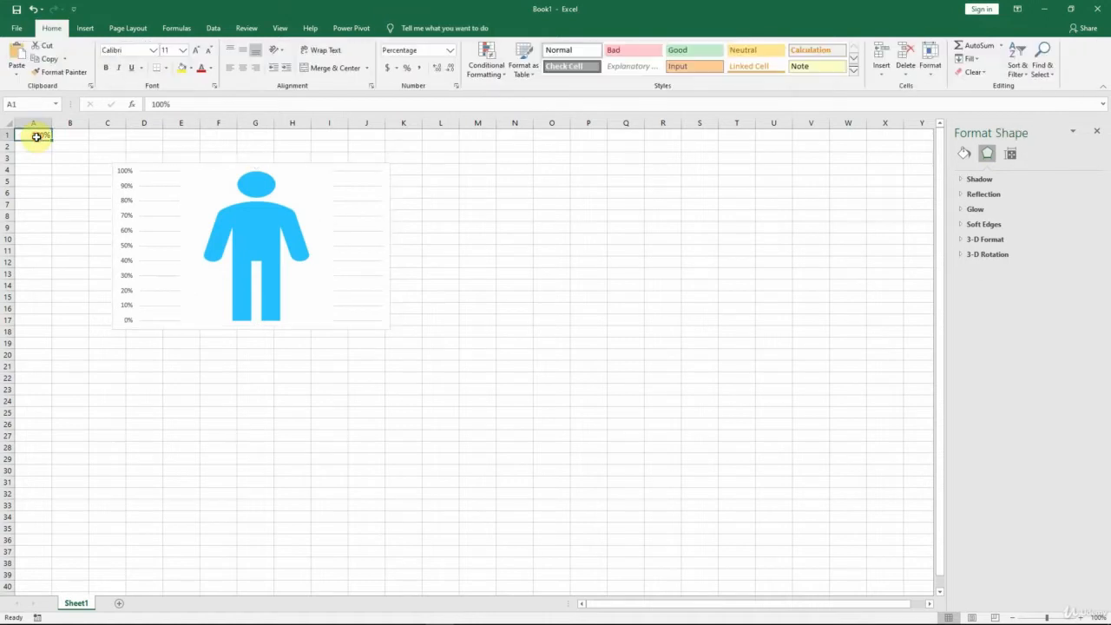
{"action": "type", "text": "99"}
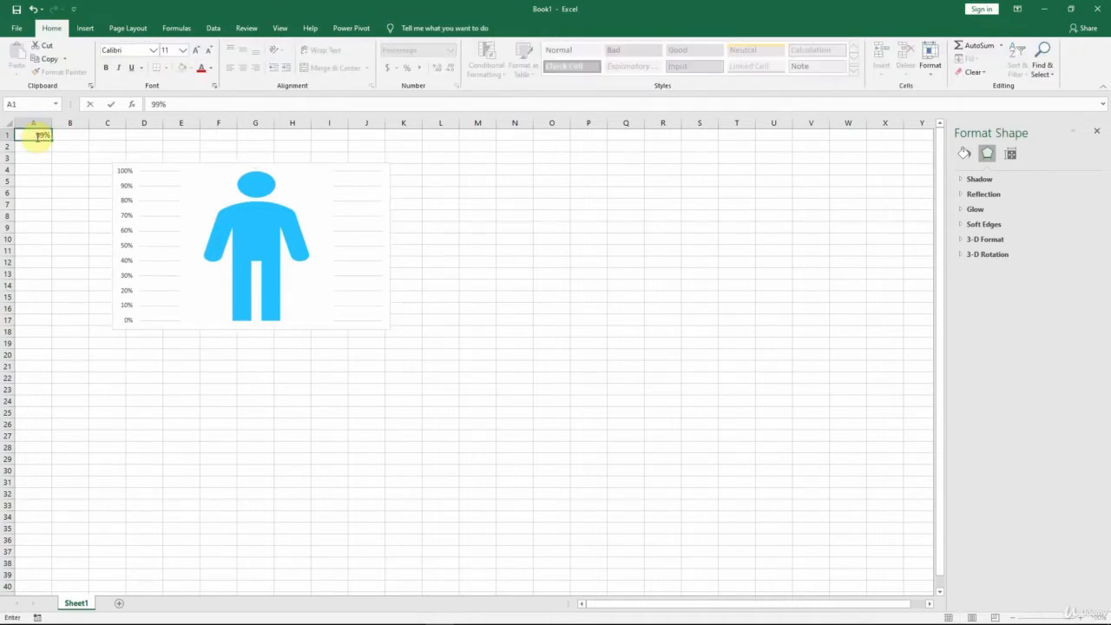
{"action": "left_click", "coordinate": [36, 137]}
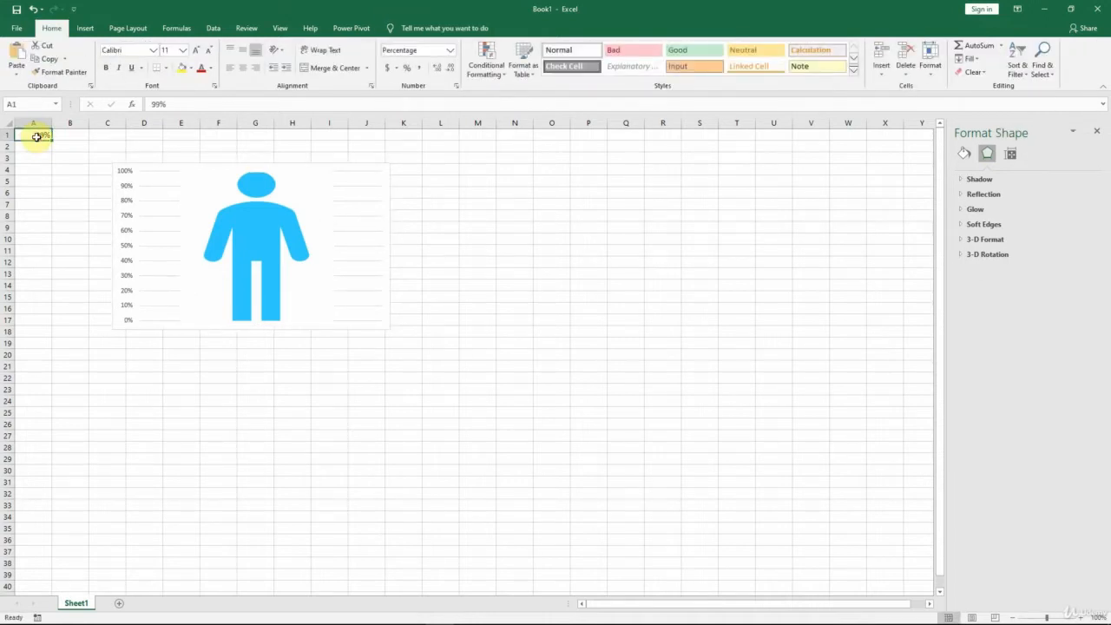
Step: Test the masked column by setting cell A1 to 1%, 35% and finally 75%
{"action": "type", "text": "1"}
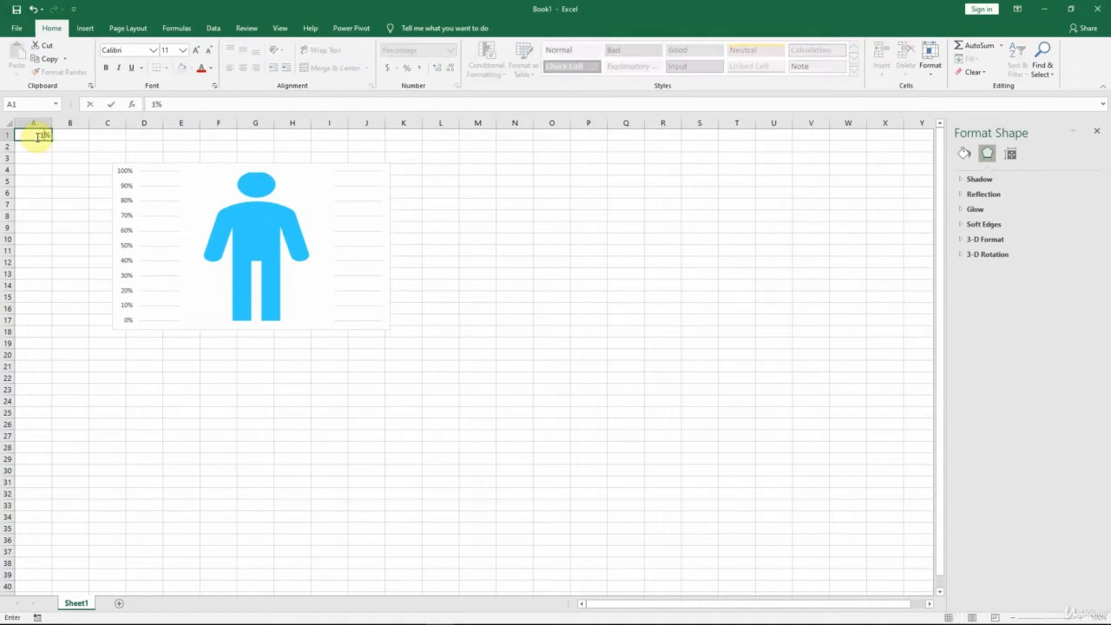
{"action": "left_click", "coordinate": [37, 136]}
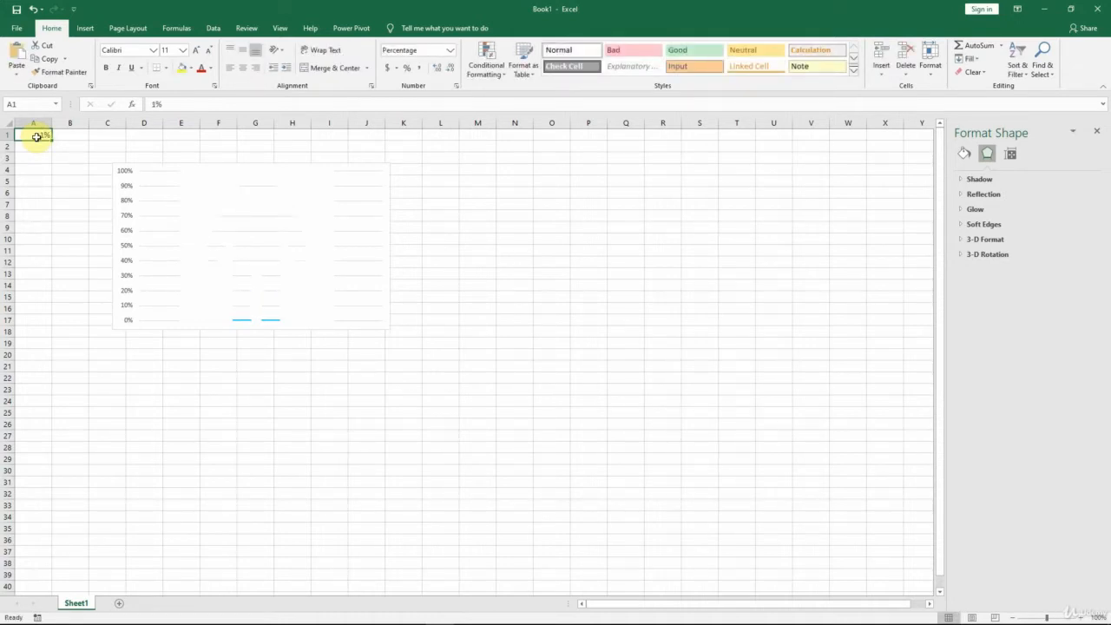
{"action": "type", "text": "35"}
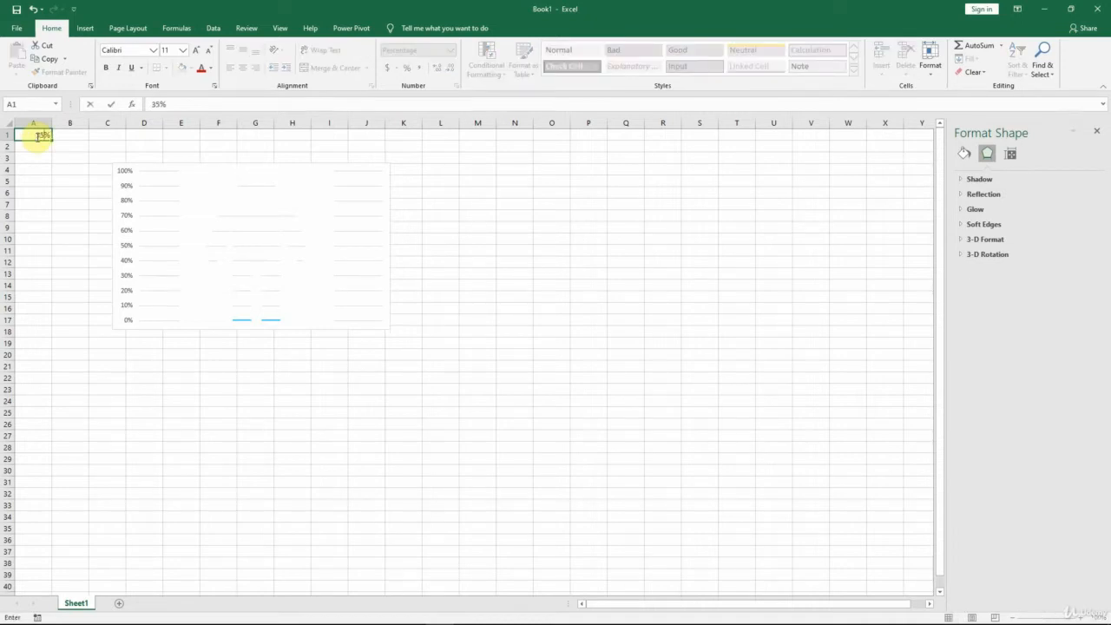
{"action": "left_click", "coordinate": [36, 136]}
{"action": "type", "text": "75"}
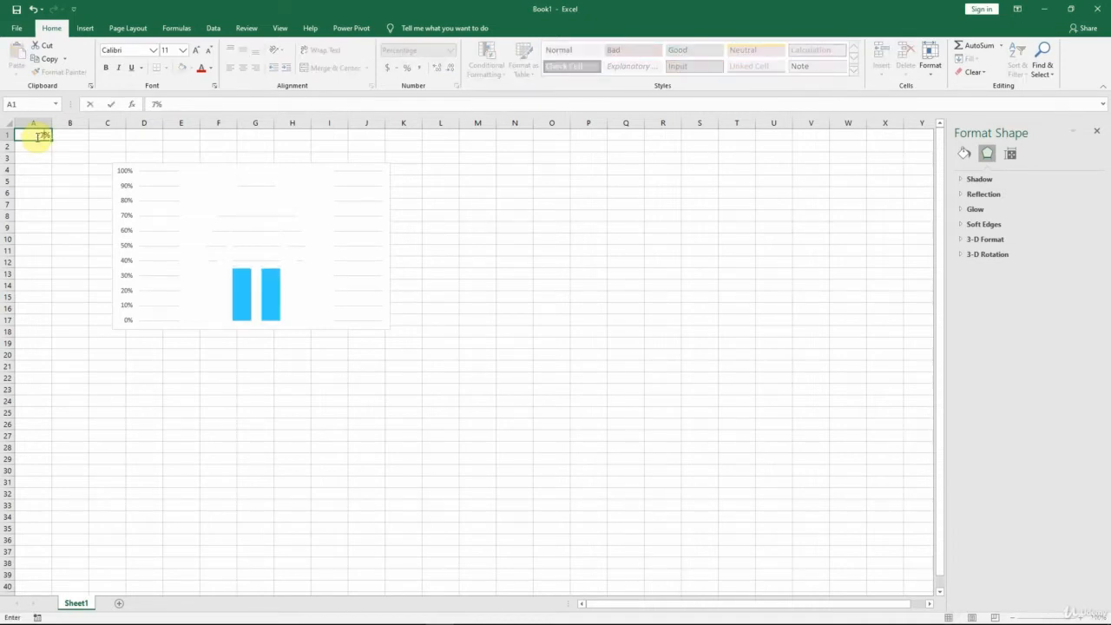
{"action": "left_click", "coordinate": [37, 136]}
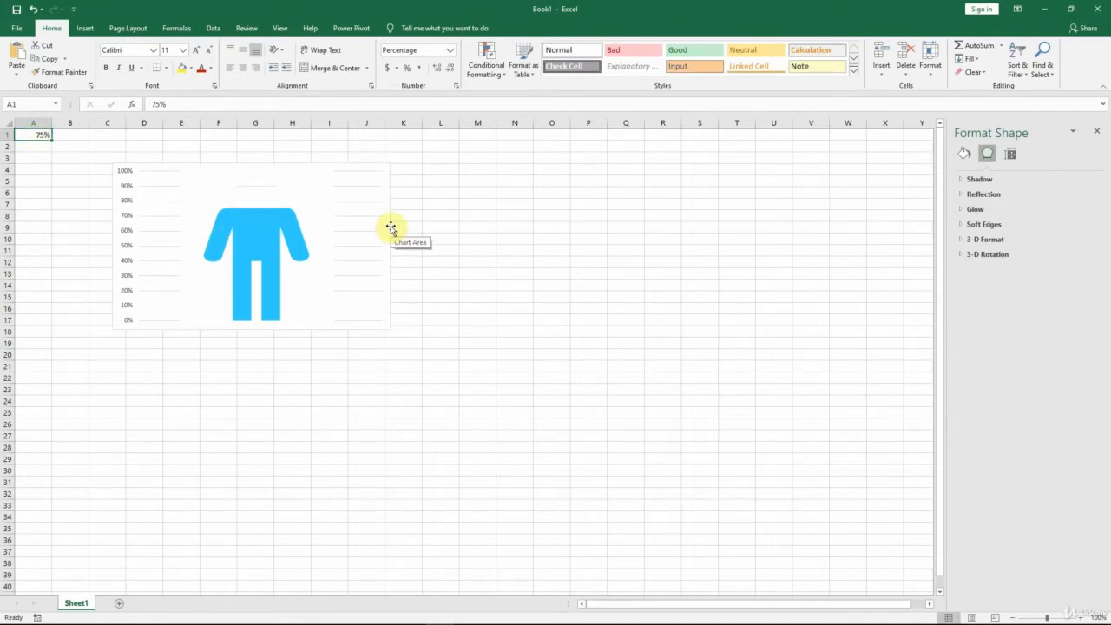
Step: Cut the inverse man picture out of the chart and paste it onto the sheet at cell M4
{"action": "left_click", "coordinate": [311, 216]}
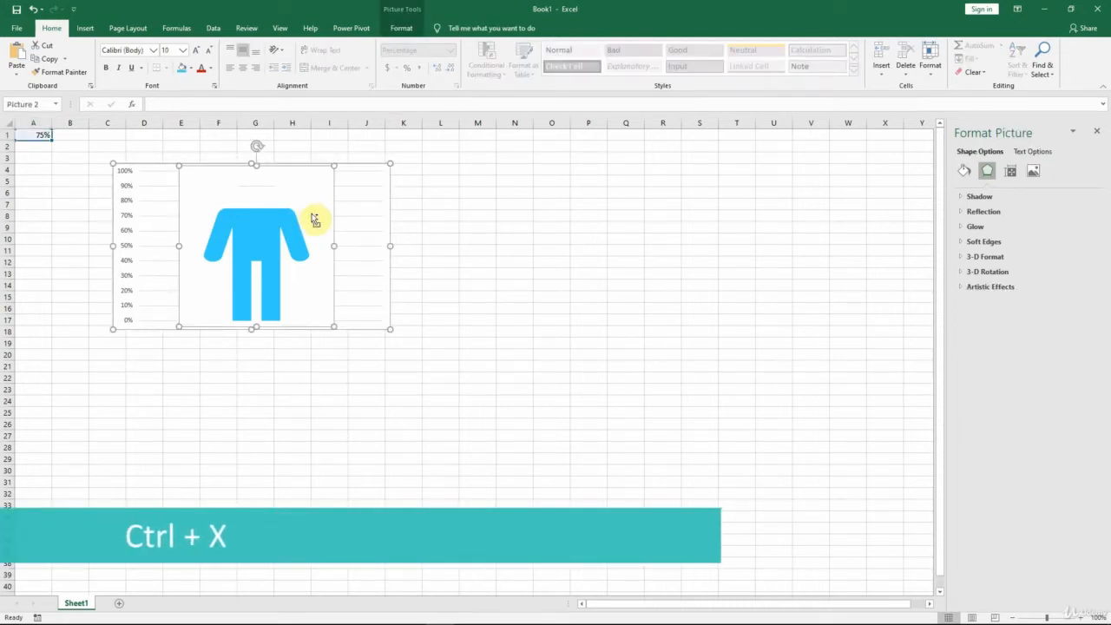
{"action": "key", "text": "ctrl+x"}
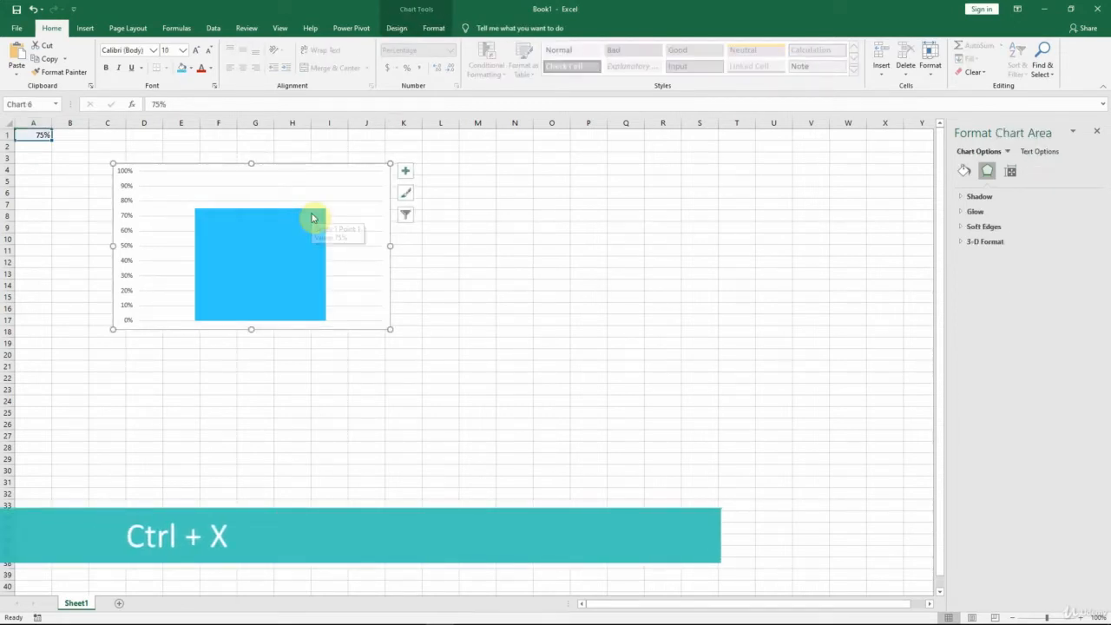
{"action": "left_click", "coordinate": [478, 167]}
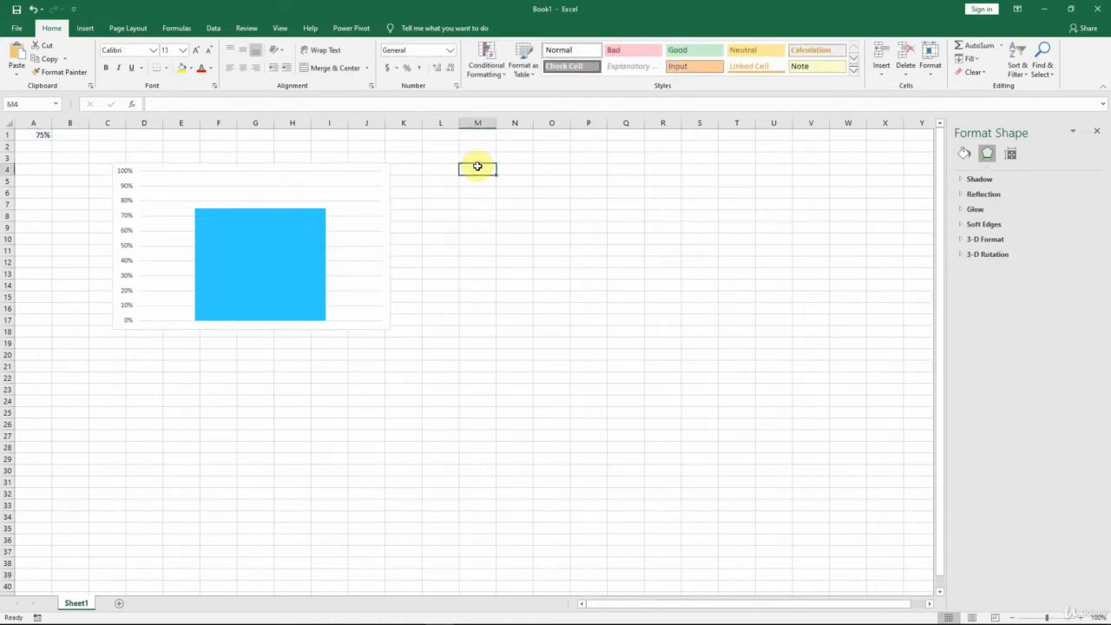
{"action": "key", "text": "ctrl+v"}
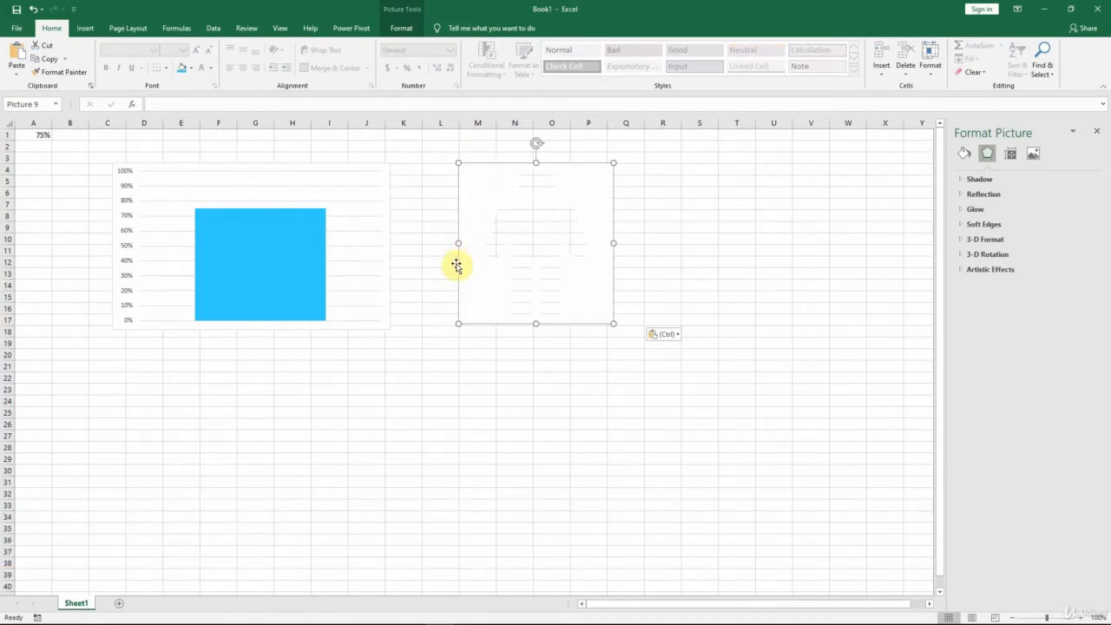
Step: Add a second data series named Bg with the value 1 to the column chart
{"action": "left_click", "coordinate": [267, 251]}
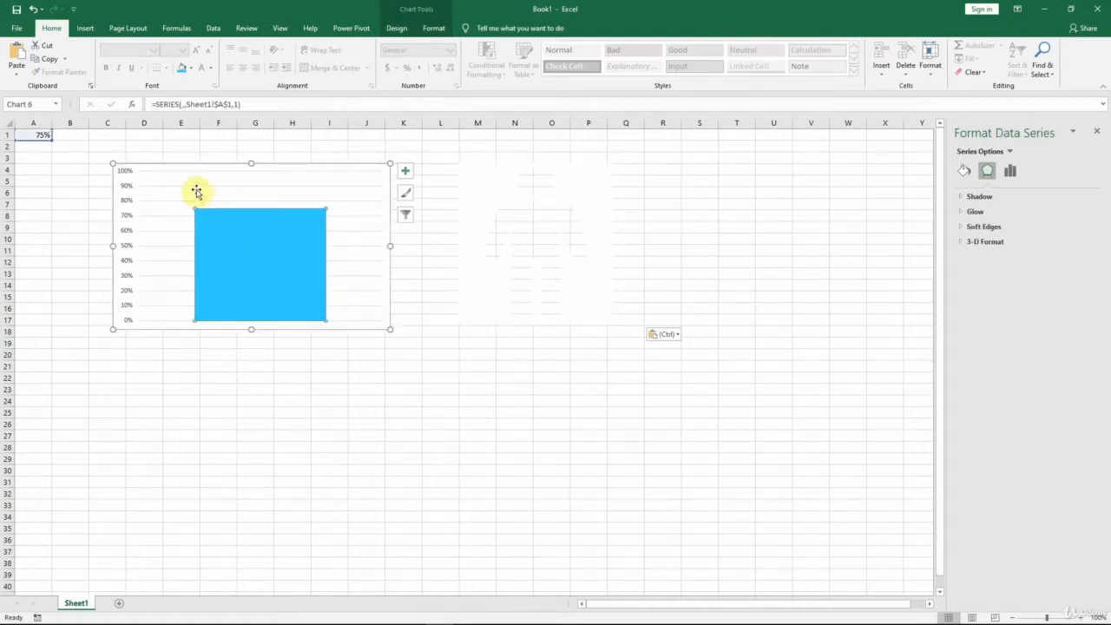
{"action": "mouse_move", "coordinate": [283, 267]}
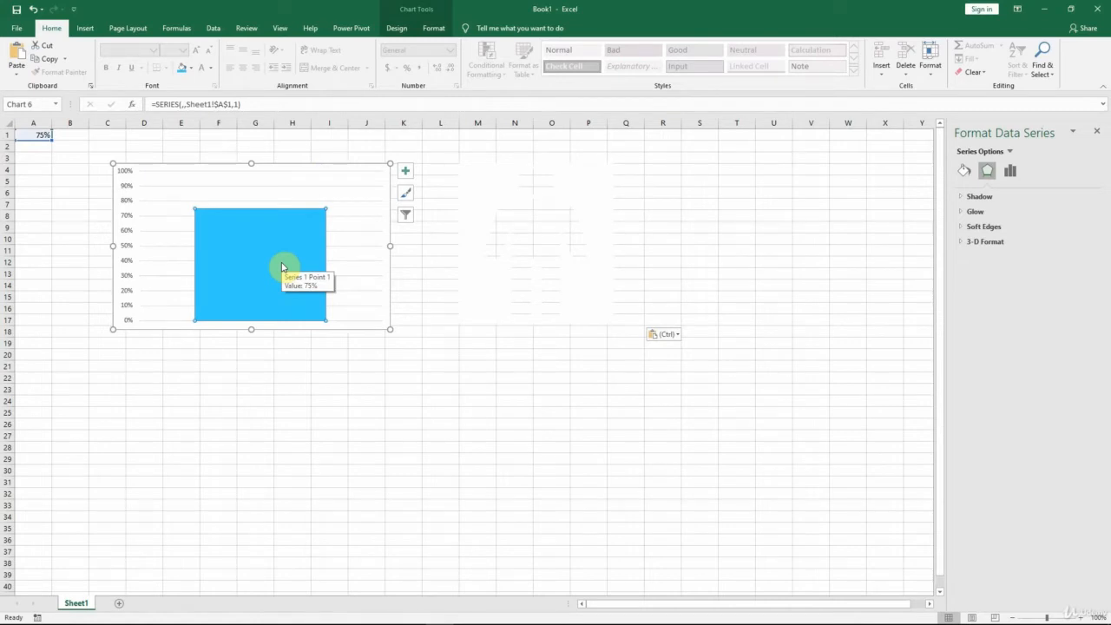
{"action": "right_click", "coordinate": [270, 259]}
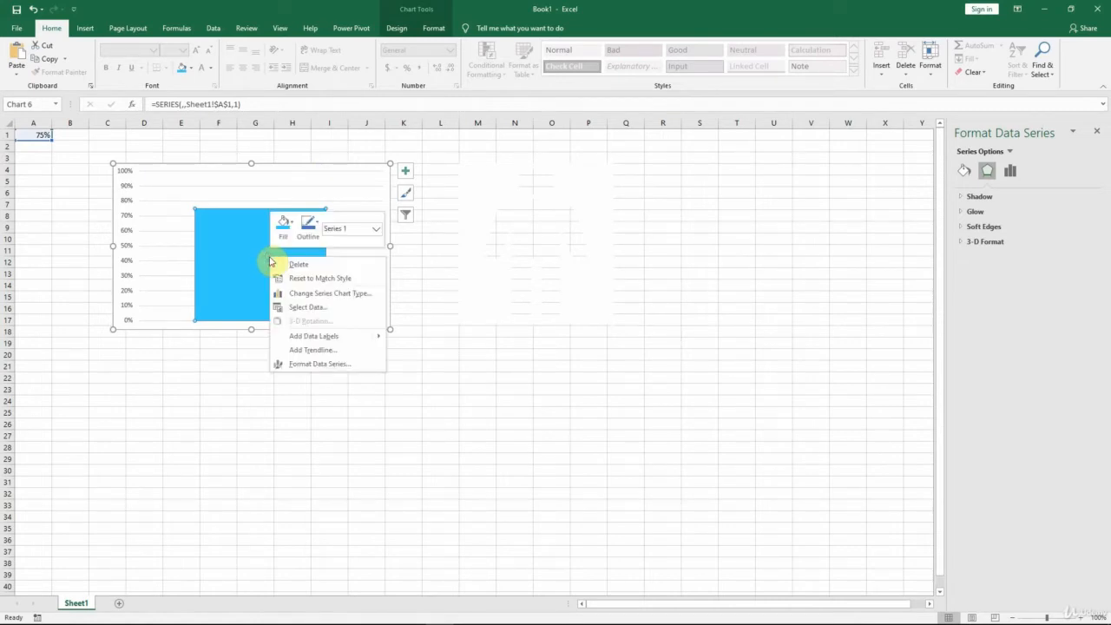
{"action": "left_click", "coordinate": [329, 311]}
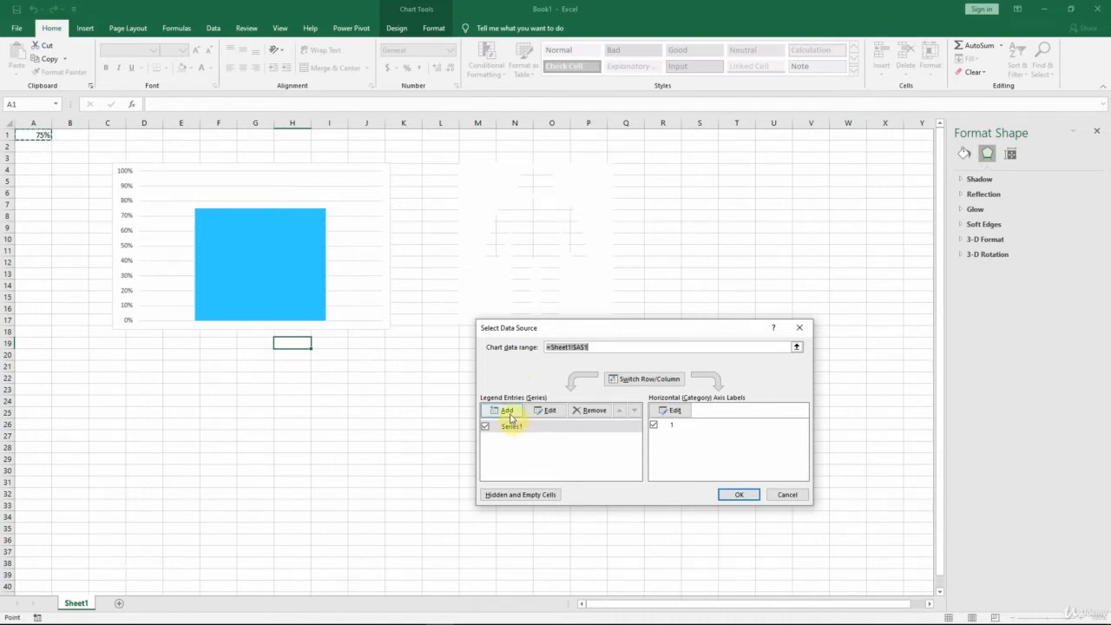
{"action": "left_click", "coordinate": [509, 413]}
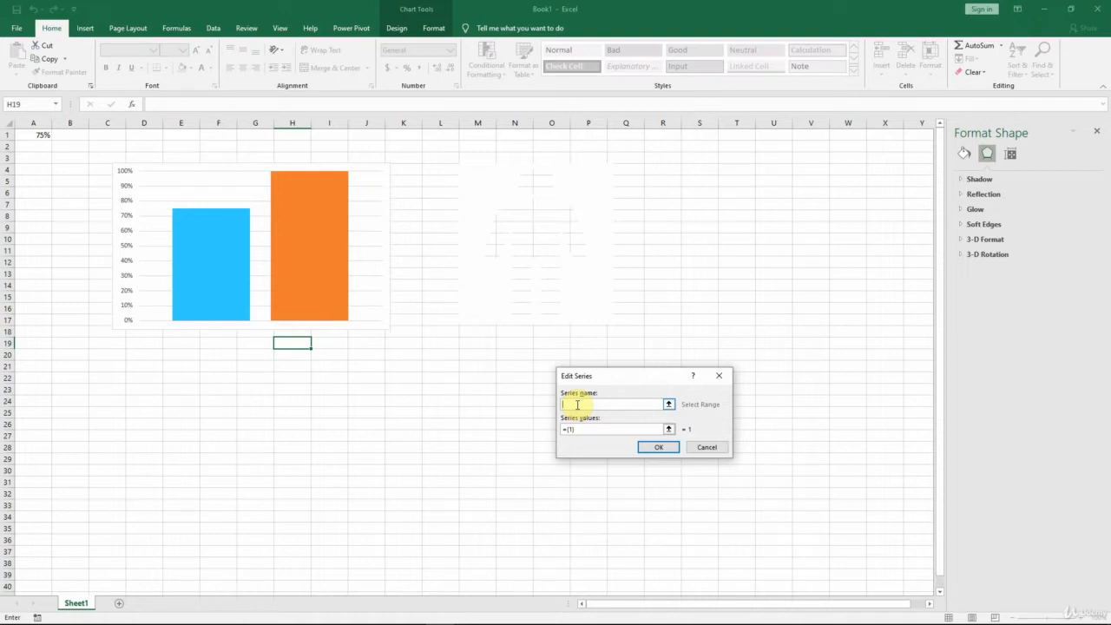
{"action": "type", "text": "Bg"}
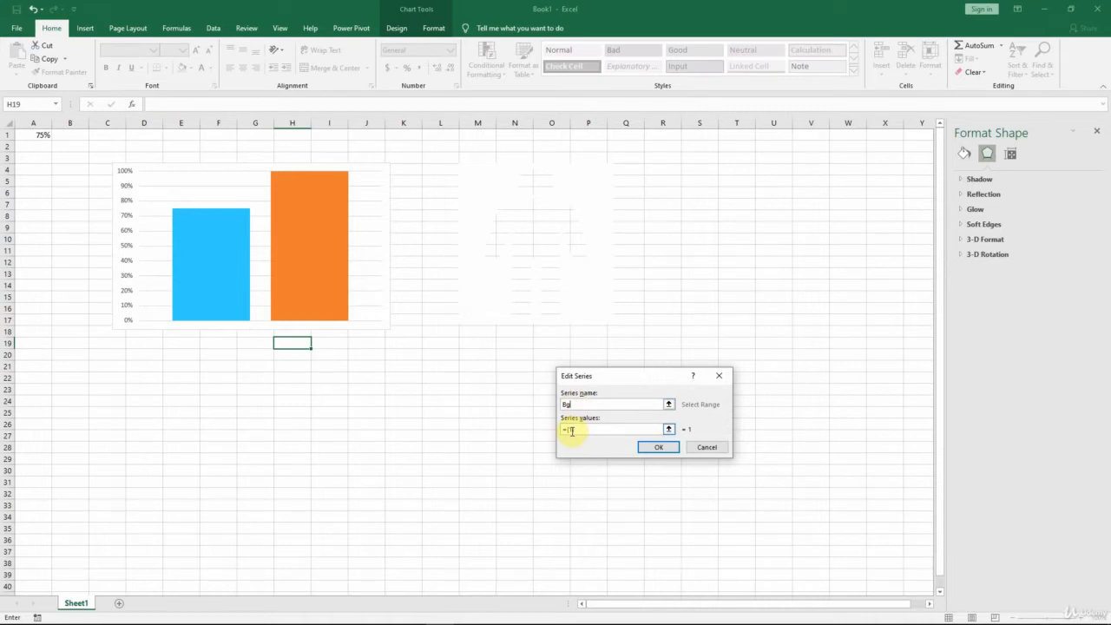
{"action": "left_click", "coordinate": [658, 448]}
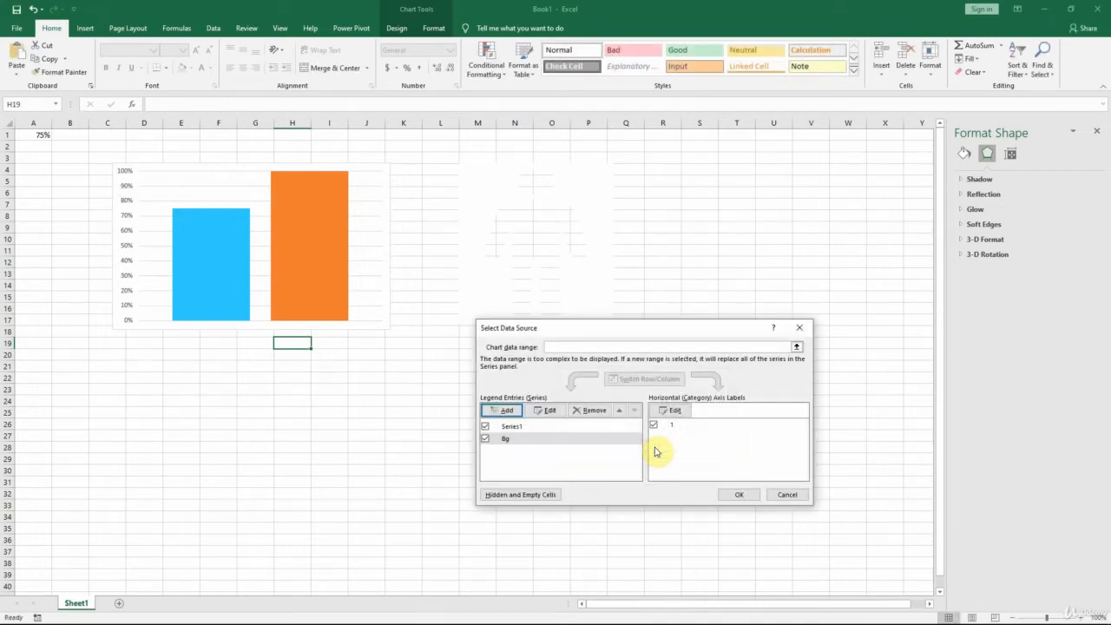
{"action": "left_click", "coordinate": [737, 495]}
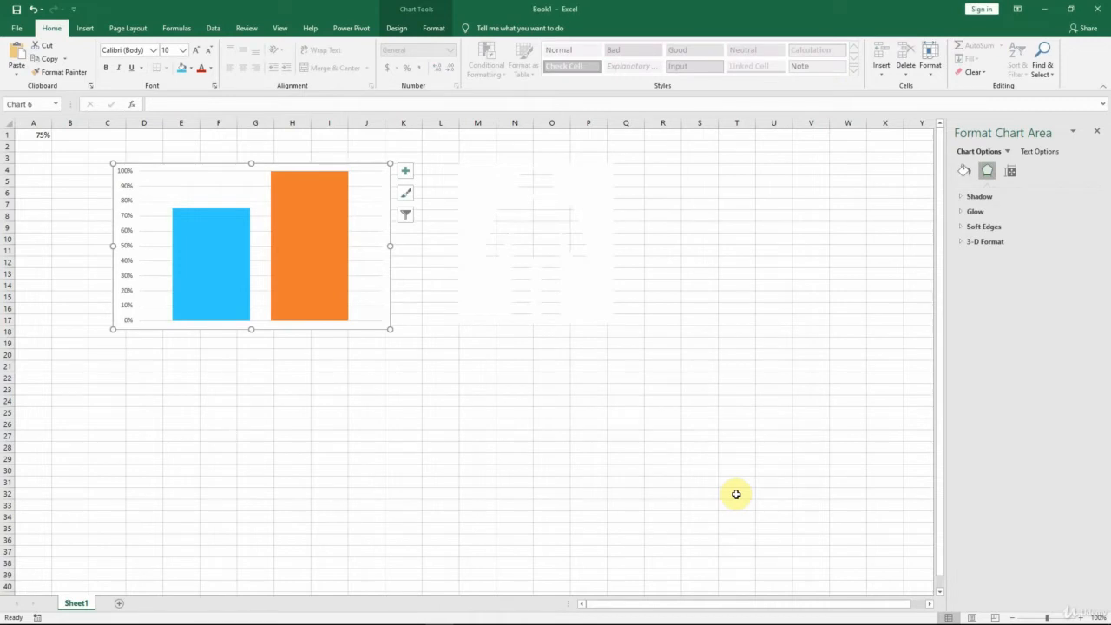
Step: Fill the Bg column with White, Background 1, Darker 5% and set the series overlap to 100%
{"action": "left_click", "coordinate": [311, 198]}
{"action": "right_click", "coordinate": [311, 199]}
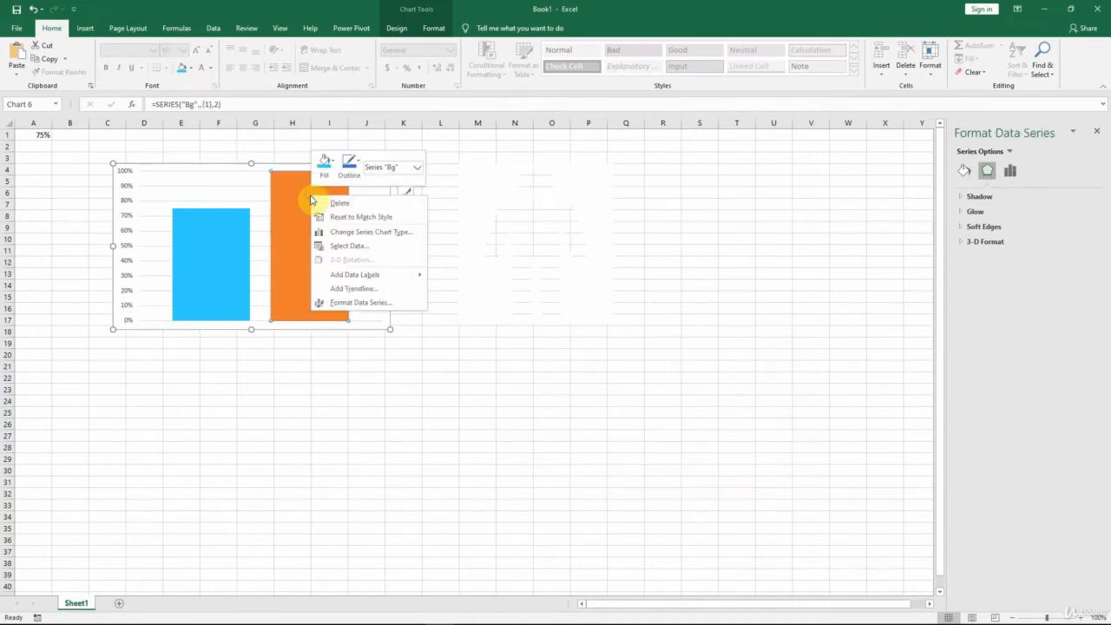
{"action": "left_click", "coordinate": [333, 178]}
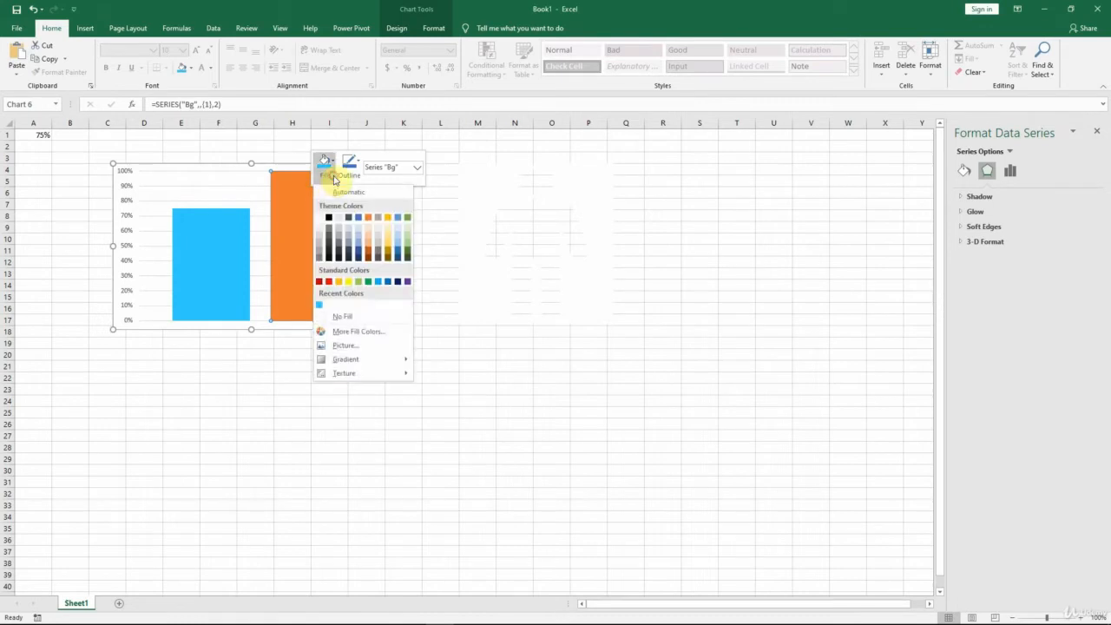
{"action": "left_click", "coordinate": [321, 231]}
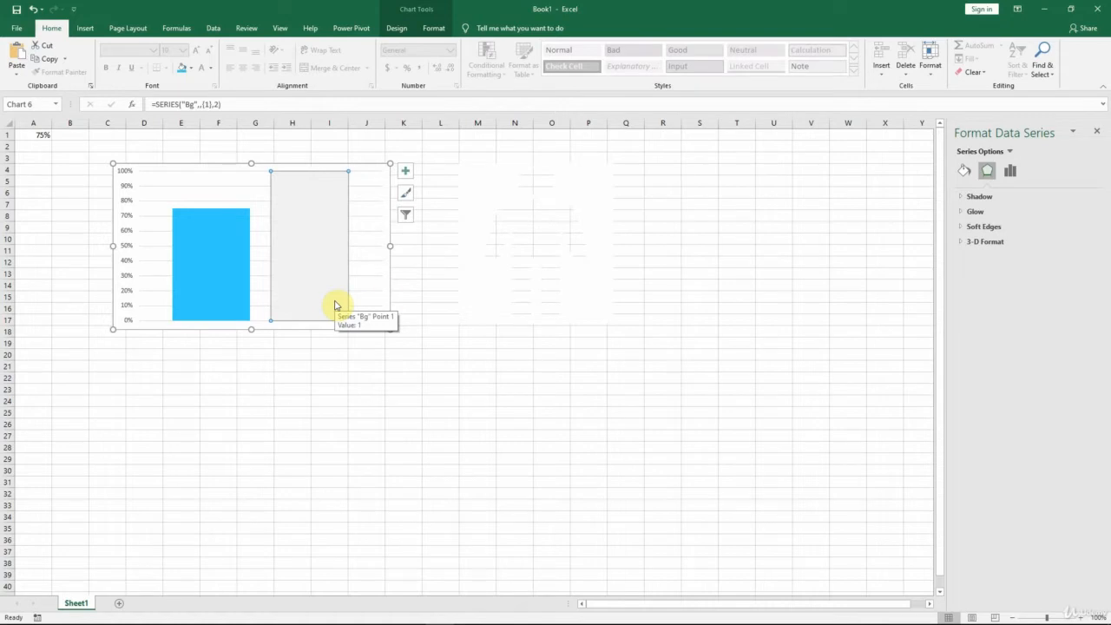
{"action": "left_click", "coordinate": [1011, 173]}
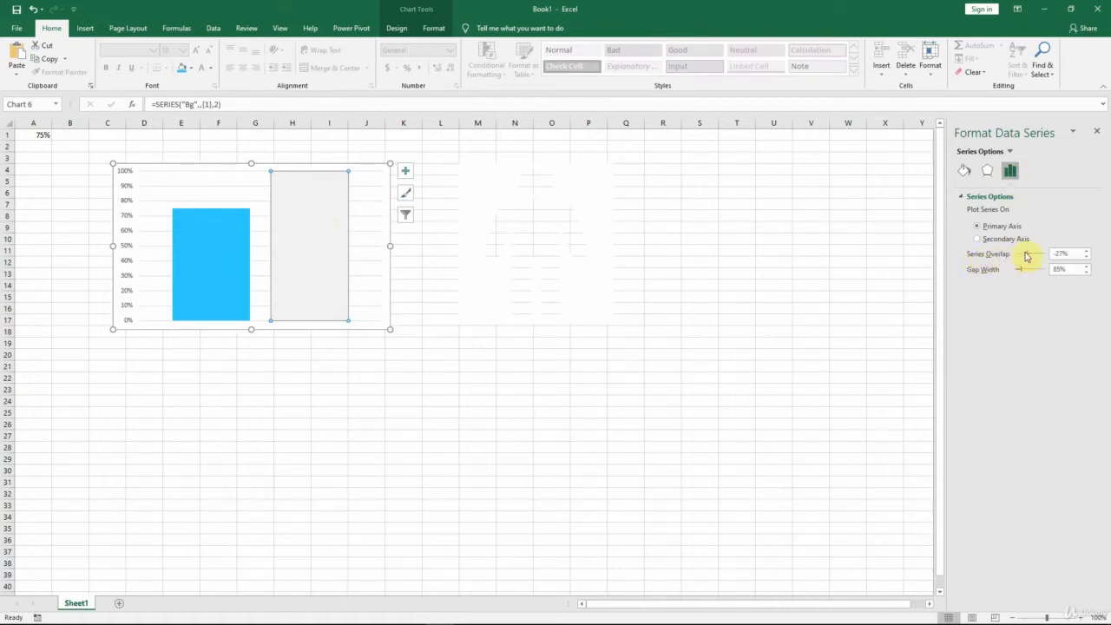
{"action": "left_click_drag", "start_coordinate": [1025, 254], "coordinate": [1052, 254]}
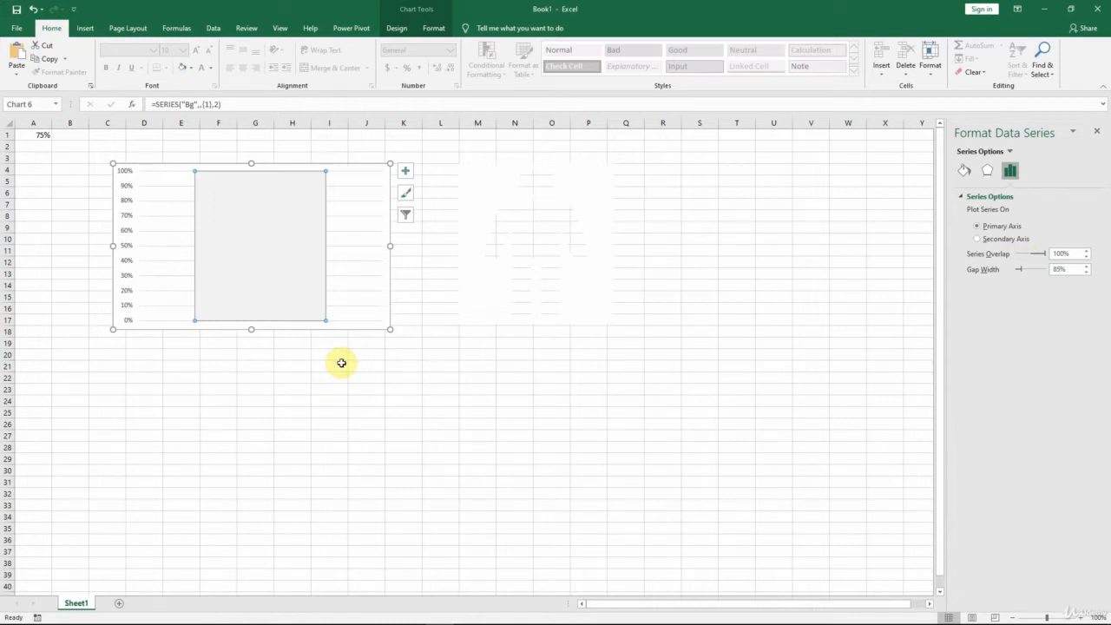
Step: Reorder the chart's data series so that Series1 comes after Bg and is drawn in front of it
{"action": "right_click", "coordinate": [264, 258]}
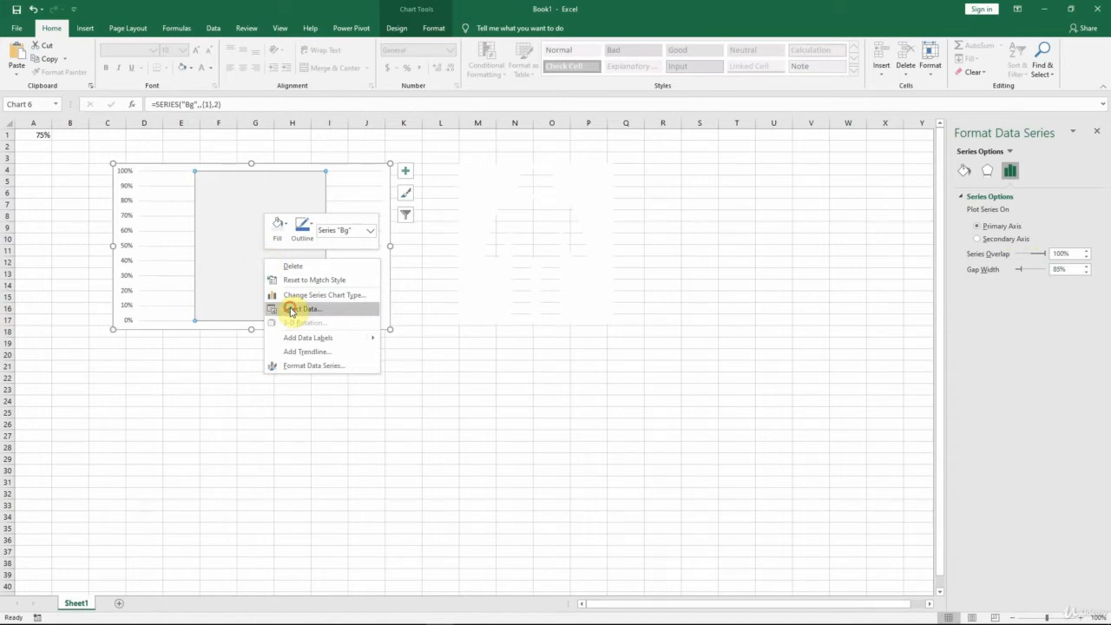
{"action": "left_click", "coordinate": [290, 308]}
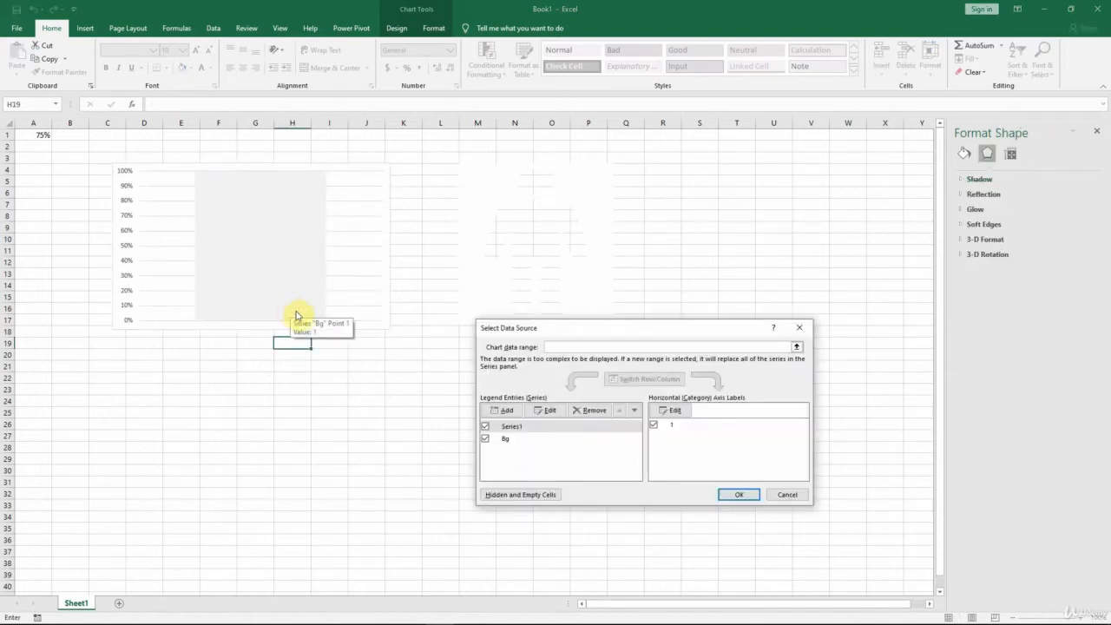
{"action": "left_click", "coordinate": [562, 428]}
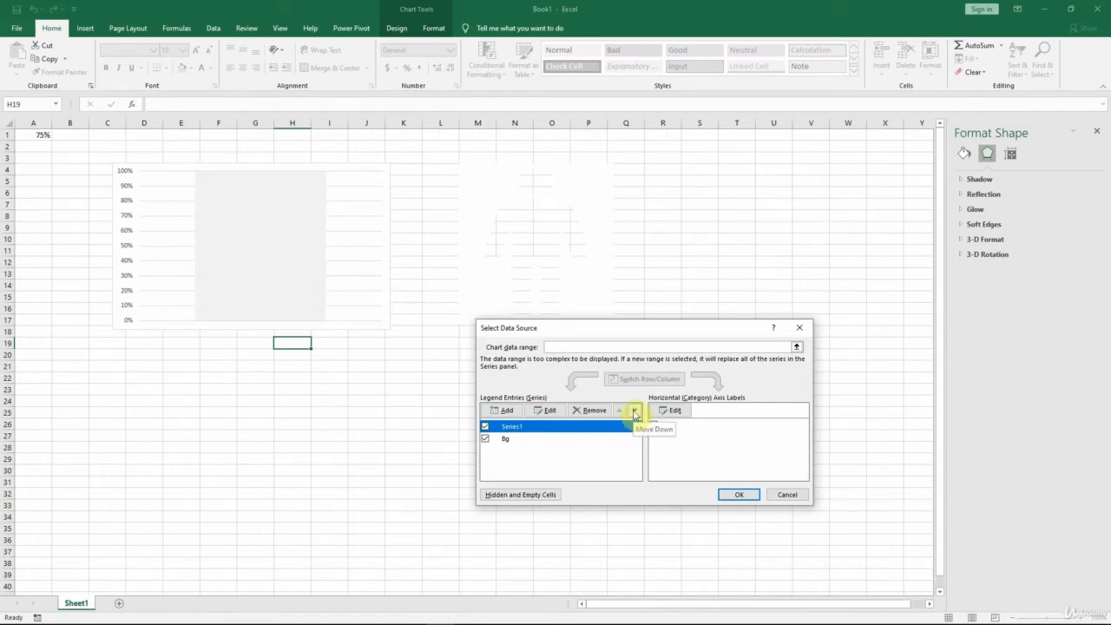
{"action": "left_click", "coordinate": [634, 412]}
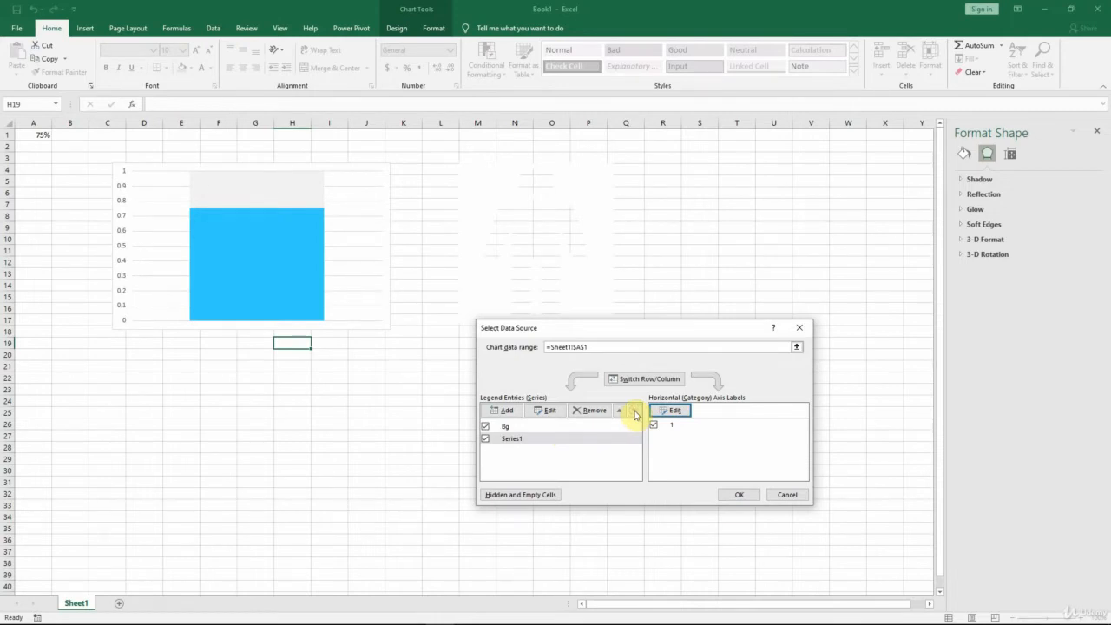
{"action": "left_click", "coordinate": [729, 494]}
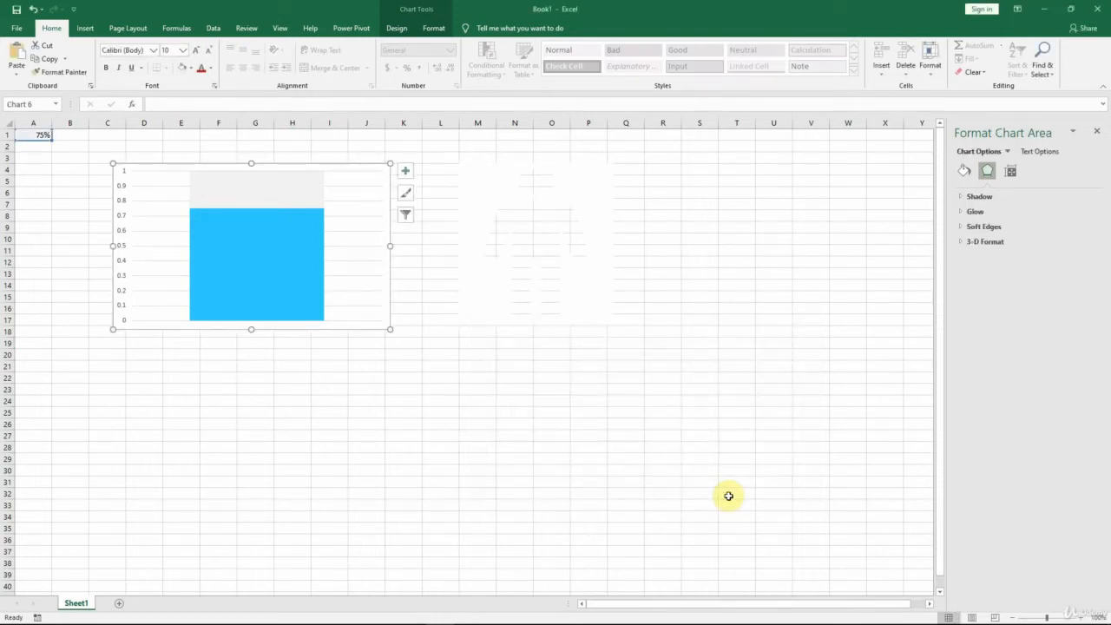
Step: Cut the inverse man picture from the sheet, paste it into the chart and shift it horizontally until it is centred over the columns
{"action": "left_click", "coordinate": [596, 208]}
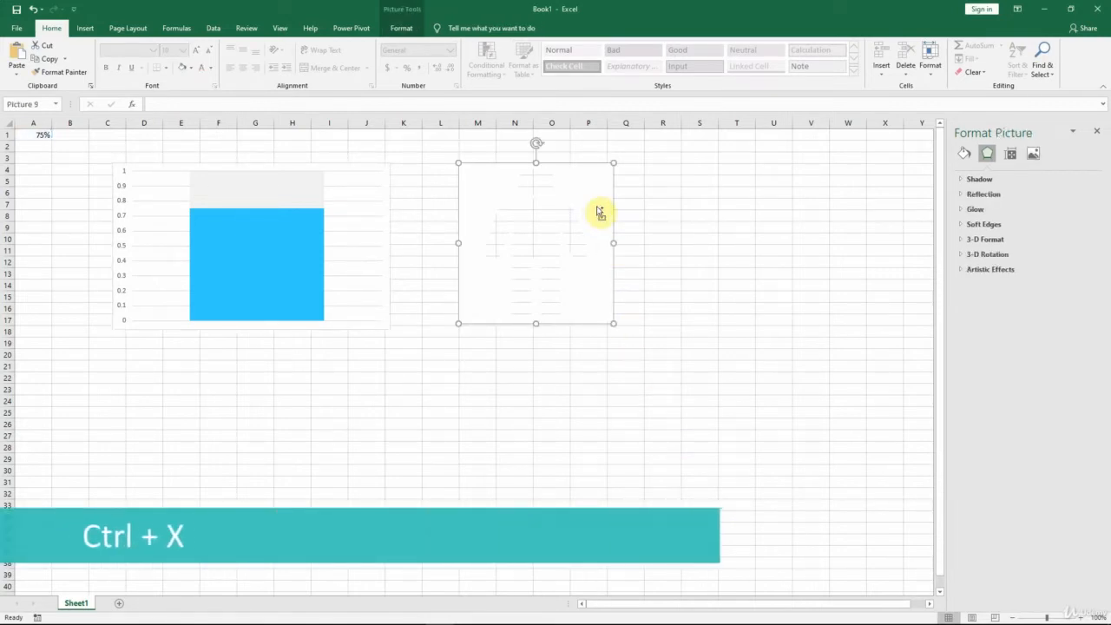
{"action": "key", "text": "ctrl+x"}
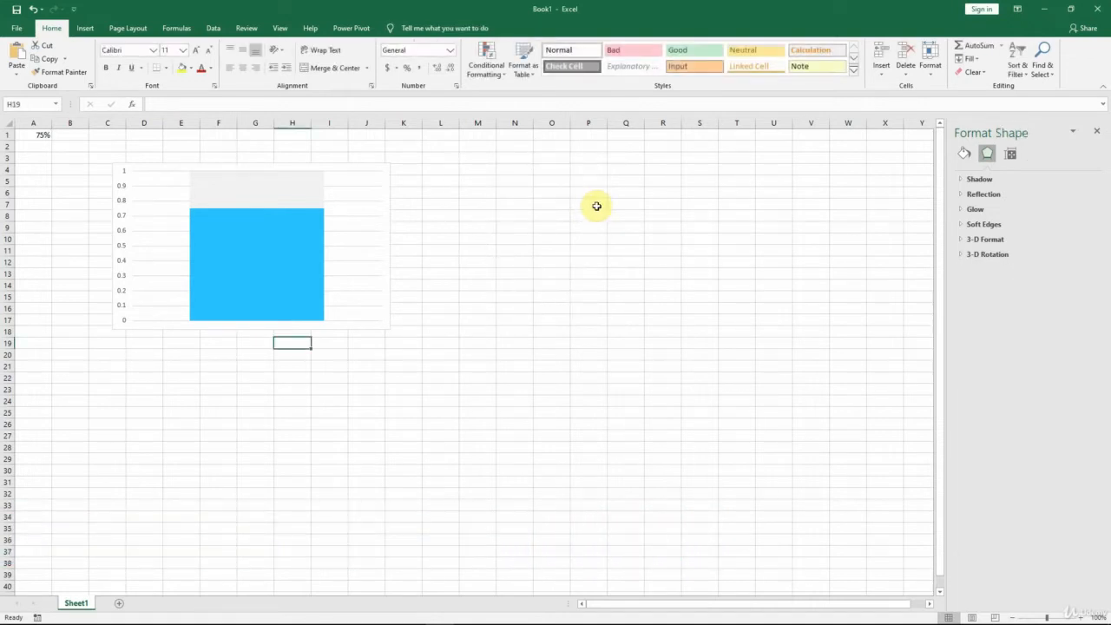
{"action": "left_click", "coordinate": [390, 223]}
{"action": "key", "text": "ctrl+v"}
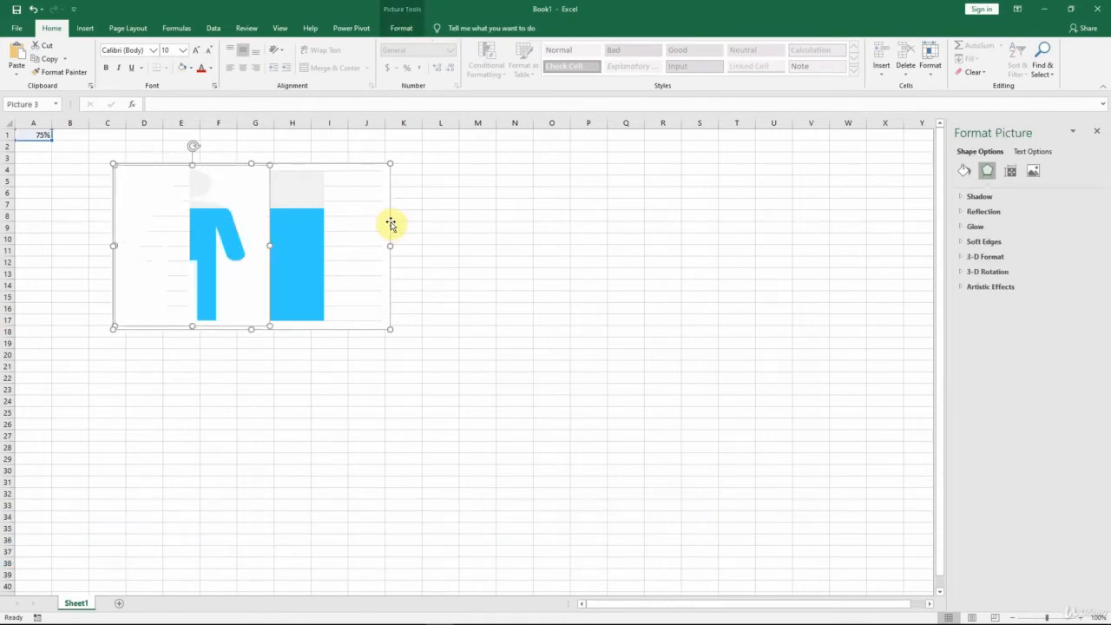
{"action": "key", "text": "Right"}
{"action": "key", "text": "Right"}
{"action": "key", "text": "Right"}
{"action": "key", "text": "Right"}
{"action": "key", "text": "Right"}
{"action": "key", "text": "Right"}
{"action": "key", "text": "Right"}
{"action": "key", "text": "Right"}
{"action": "key", "text": "Right"}
{"action": "key", "text": "Right"}
{"action": "key", "text": "Right"}
{"action": "key", "text": "Right"}
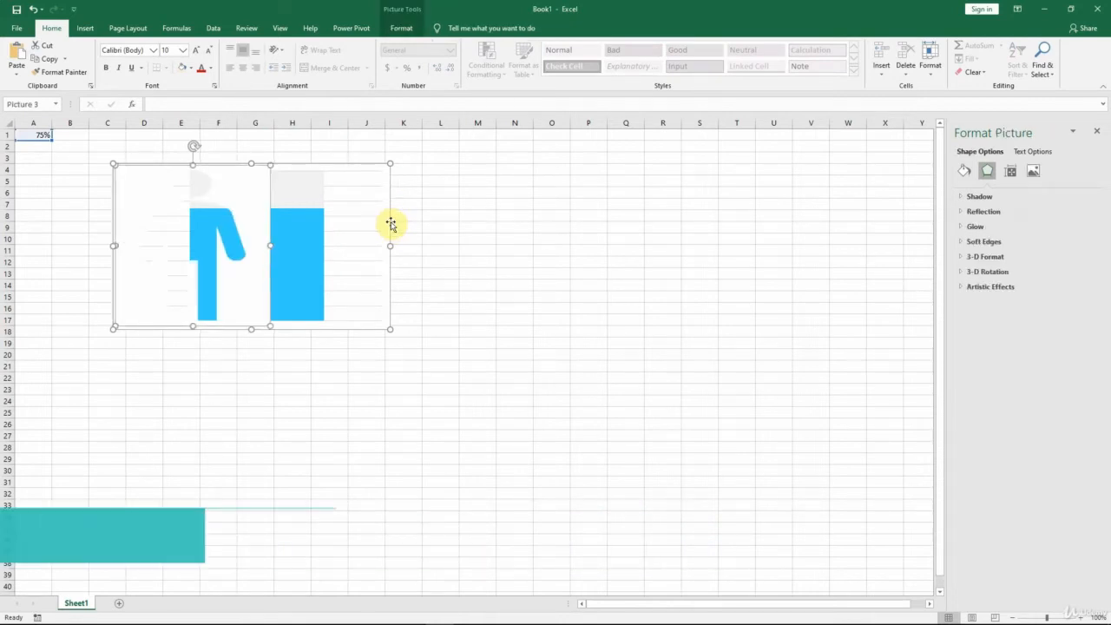
{"action": "key", "text": "Right"}
{"action": "key", "text": "Right"}
{"action": "key", "text": "Right"}
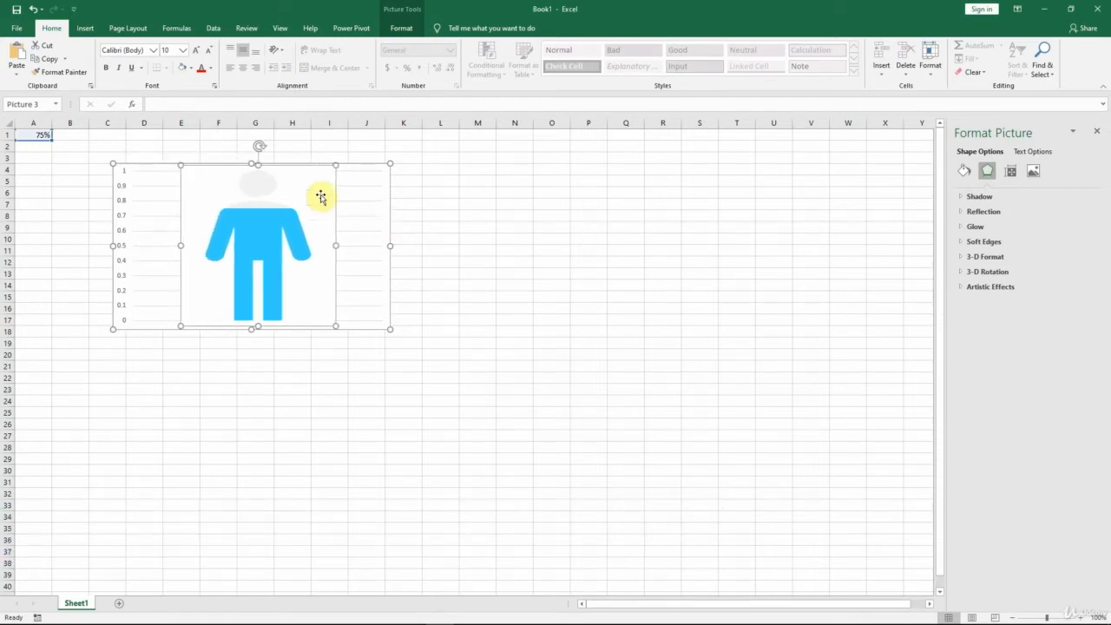
{"action": "left_click", "coordinate": [24, 134]}
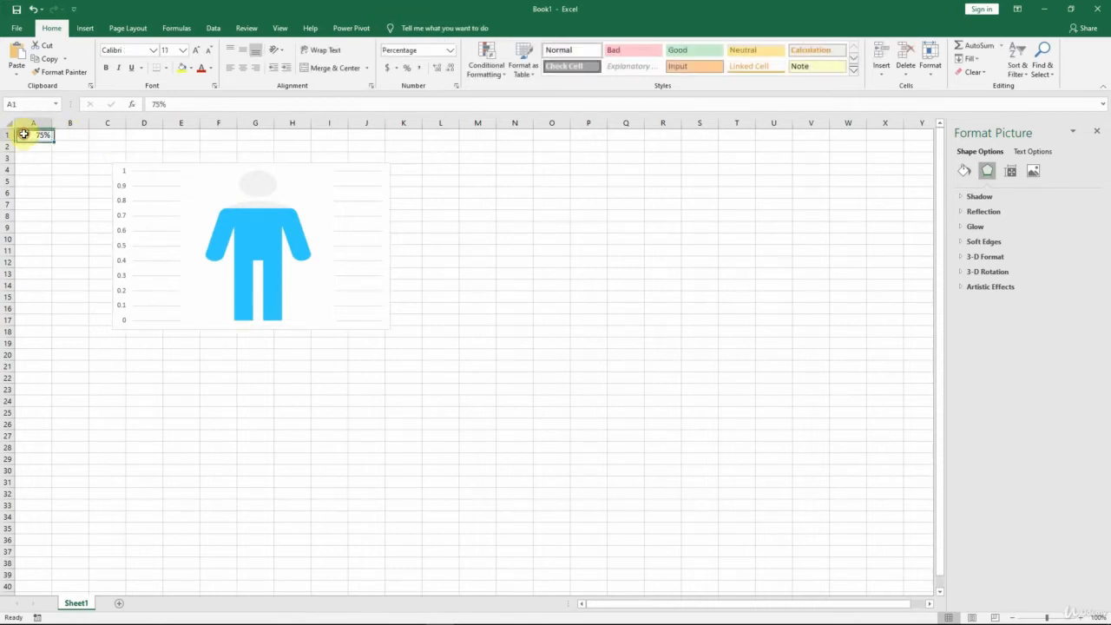
Step: Remove the gridlines from the man chart
{"action": "left_click", "coordinate": [365, 173]}
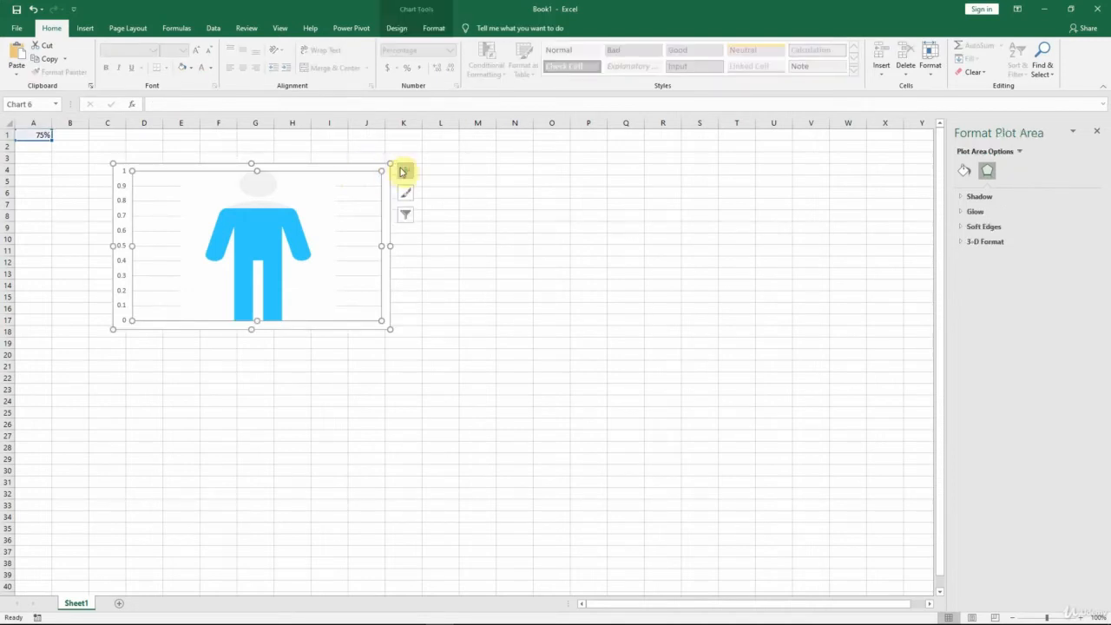
{"action": "left_click", "coordinate": [405, 171]}
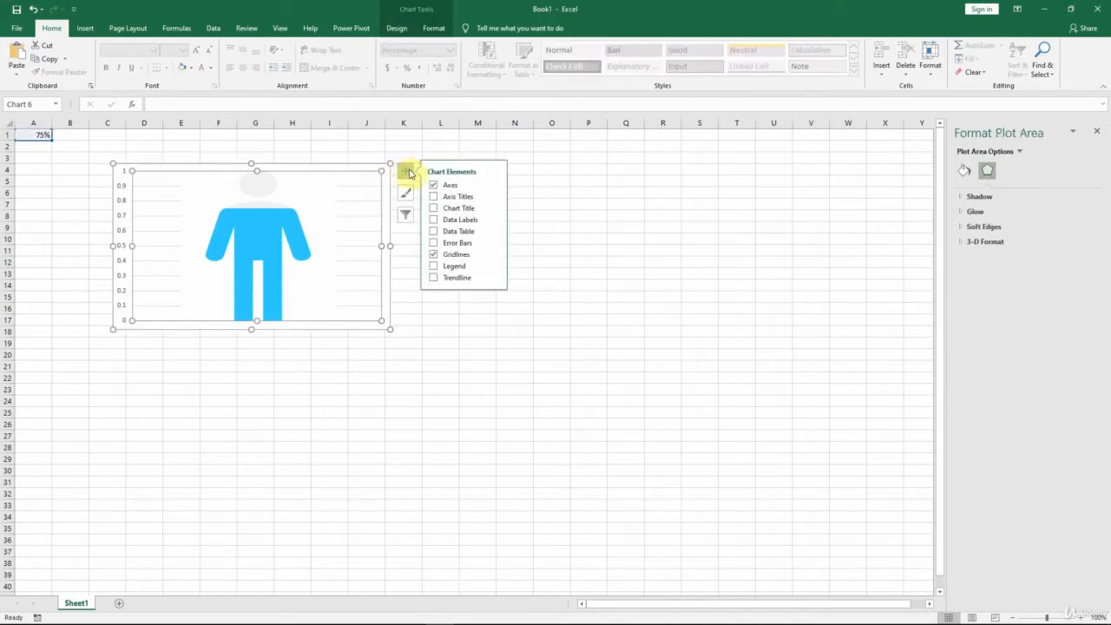
{"action": "left_click", "coordinate": [434, 255]}
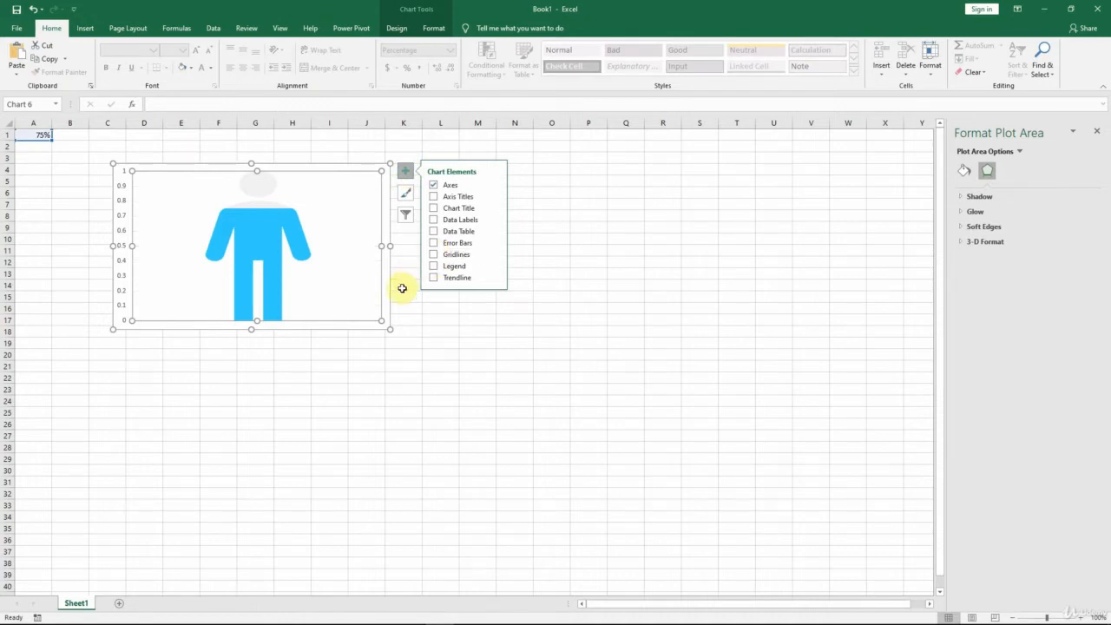
{"action": "left_click", "coordinate": [402, 288]}
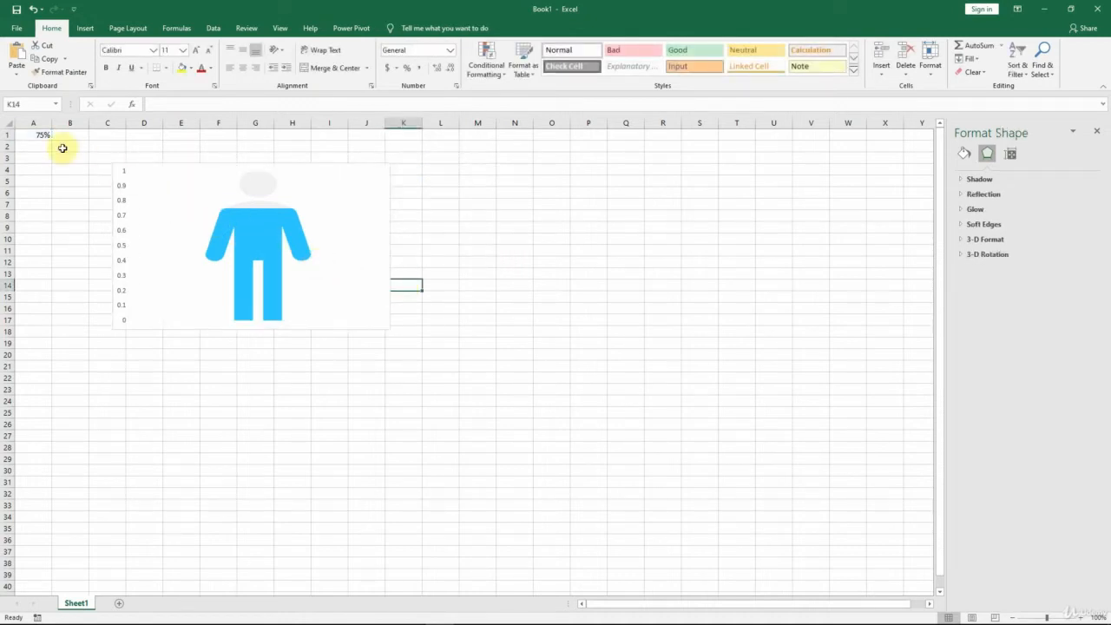
Step: Test the man chart's fill by entering 0%, 1%, 99% and 100% one after another in cell A1
{"action": "left_click", "coordinate": [36, 136]}
{"action": "type", "text": "0"}
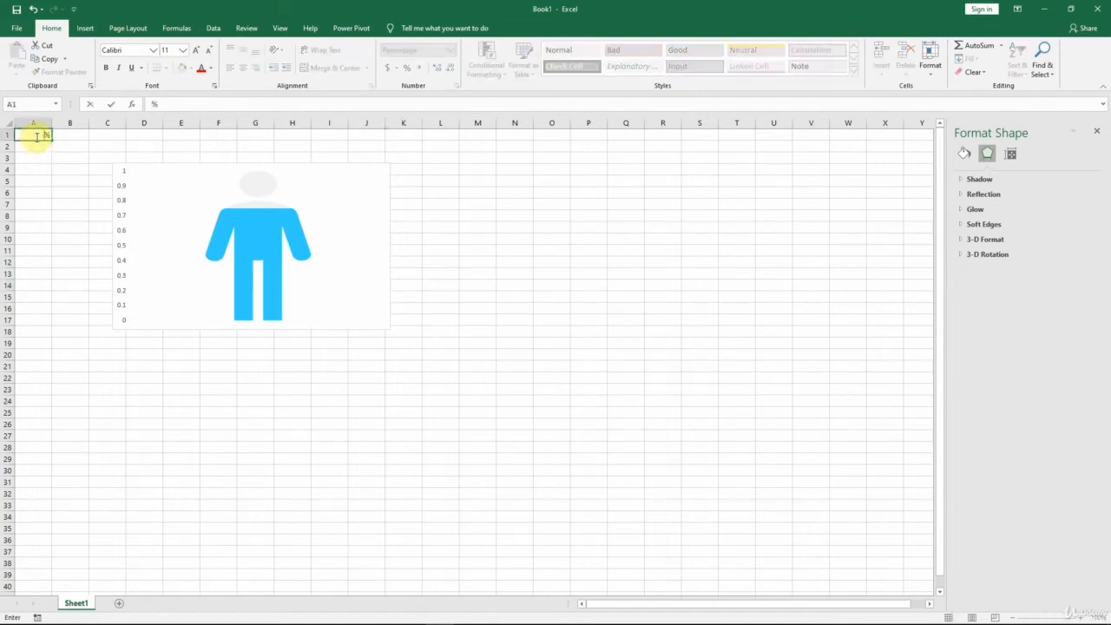
{"action": "key", "text": "Return"}
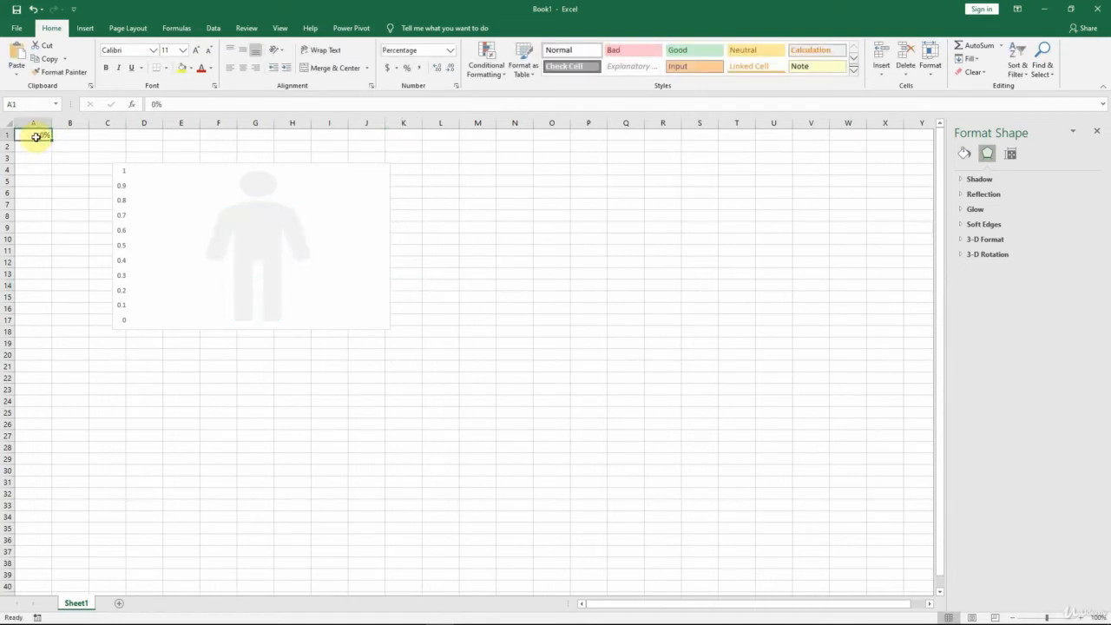
{"action": "type", "text": "1"}
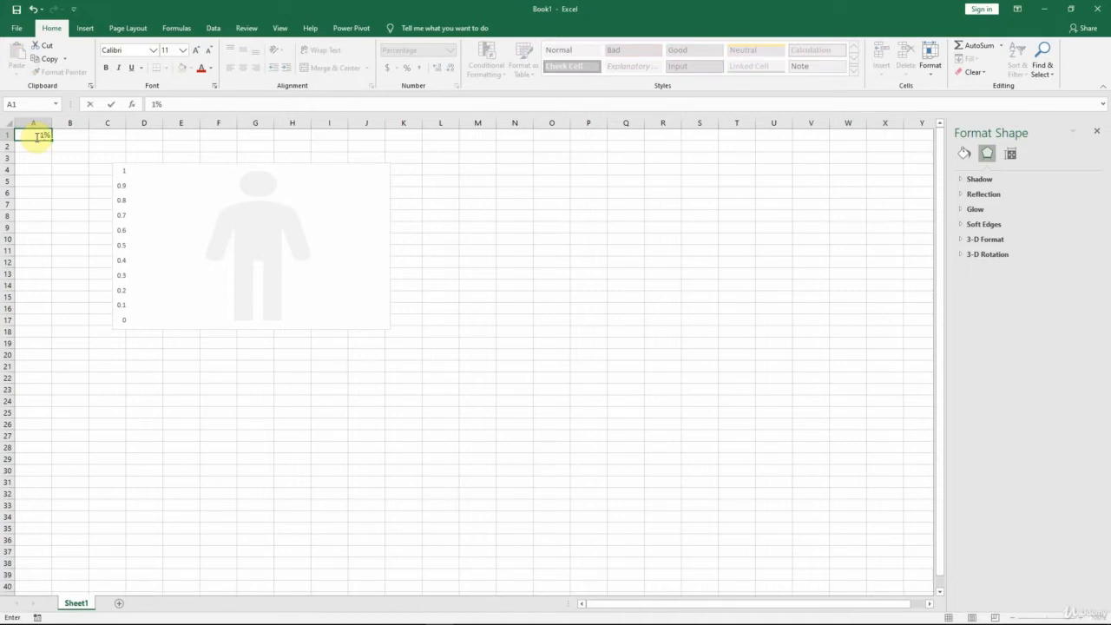
{"action": "key", "text": "Return"}
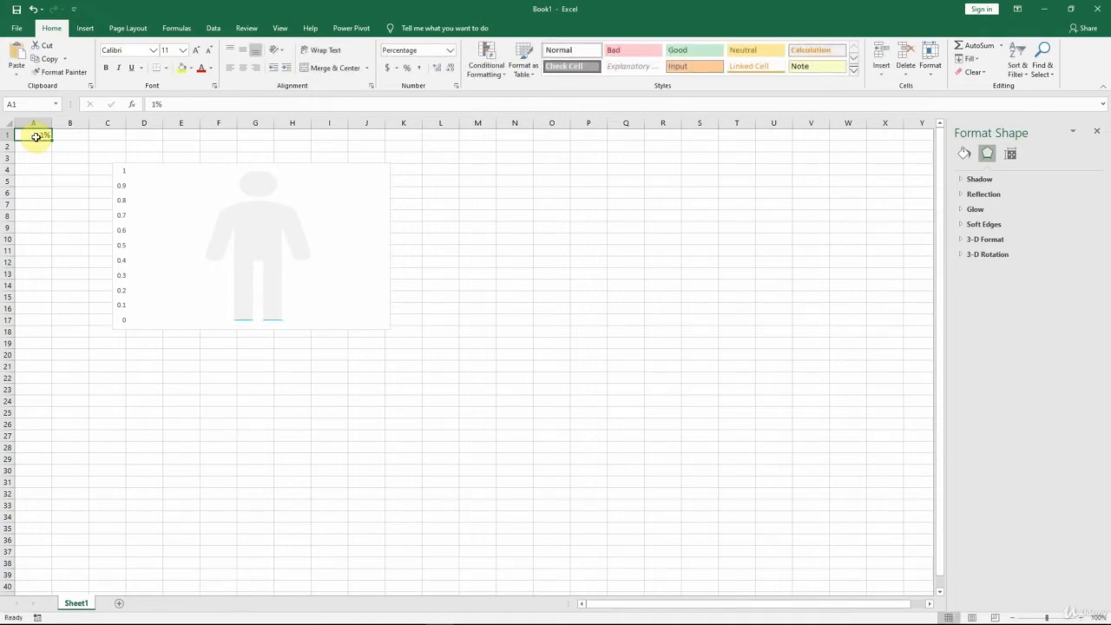
{"action": "type", "text": "99"}
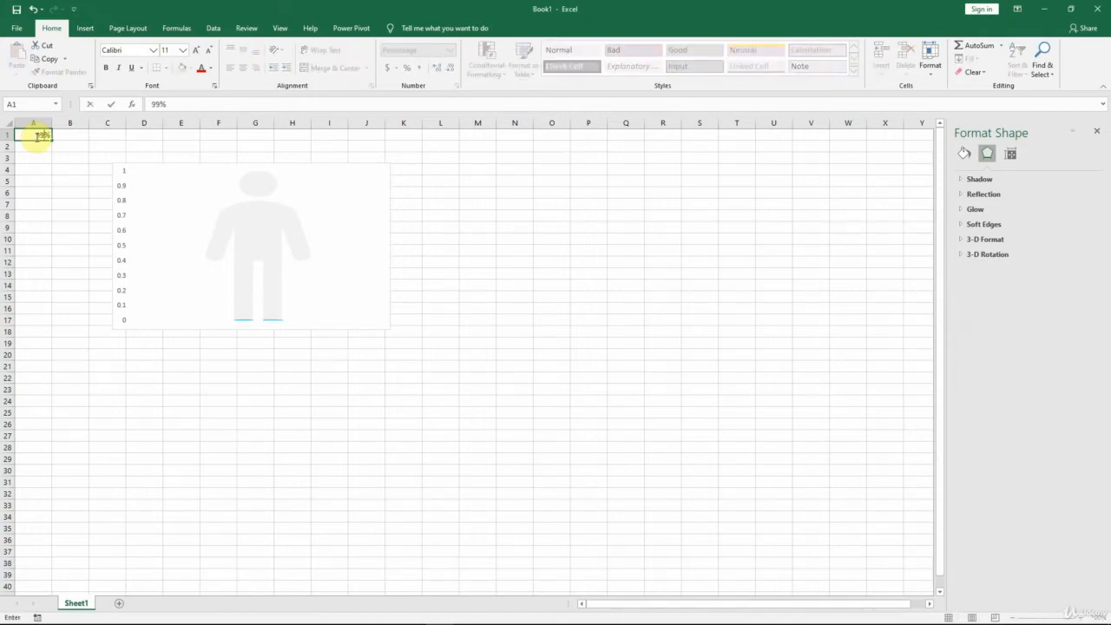
{"action": "key", "text": "Return"}
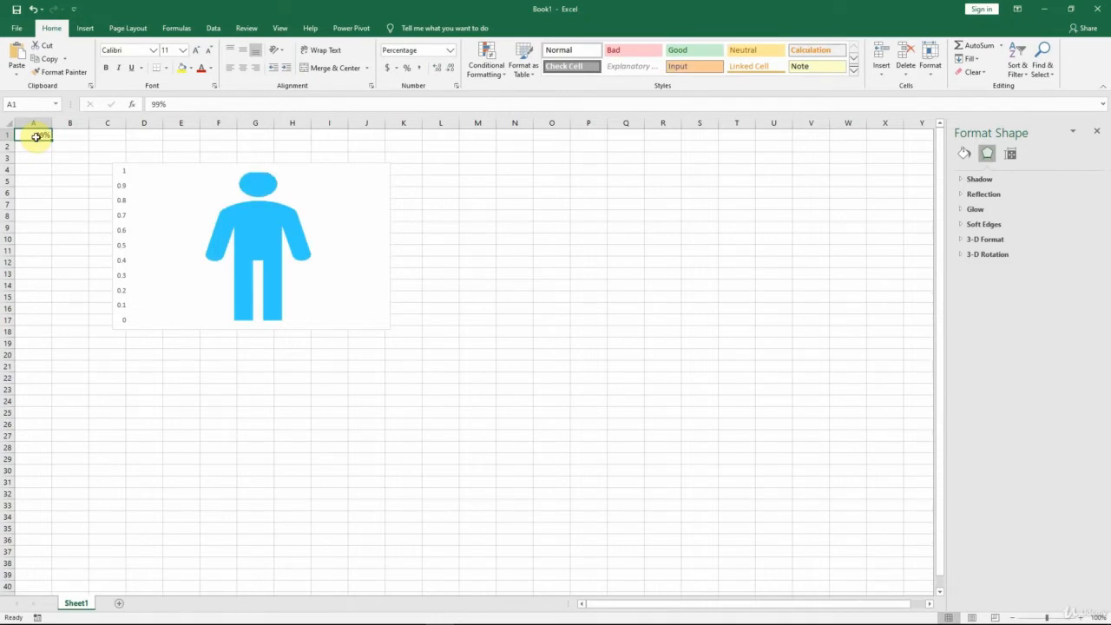
{"action": "type", "text": "100"}
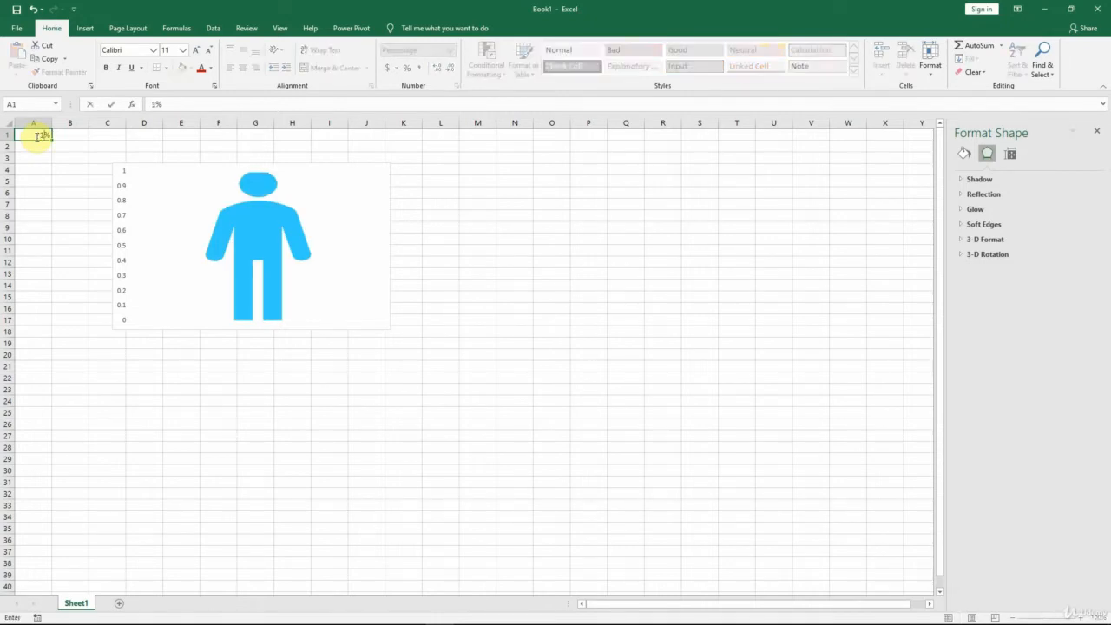
{"action": "key", "text": "Return"}
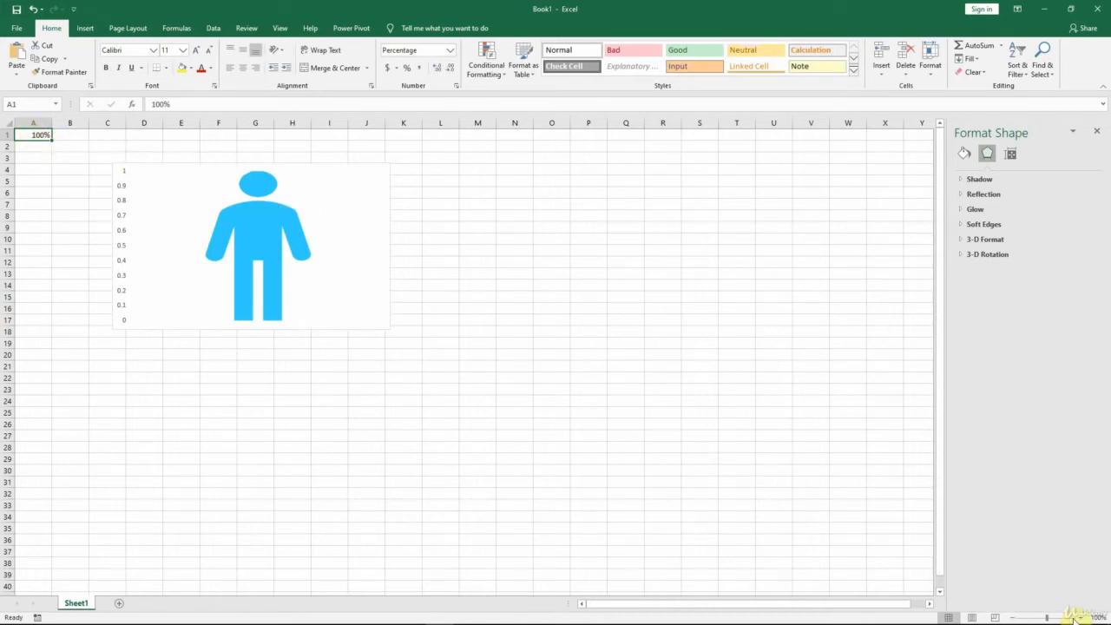
Step: Lower the top edge of the inverse man picture slightly so the head lines up with the 1 mark on the axis
{"action": "key", "text": "ctrl+alt+plus"}
{"action": "key", "text": "ctrl+alt+plus"}
{"action": "key", "text": "ctrl+alt+plus"}
{"action": "key", "text": "ctrl+alt+plus"}
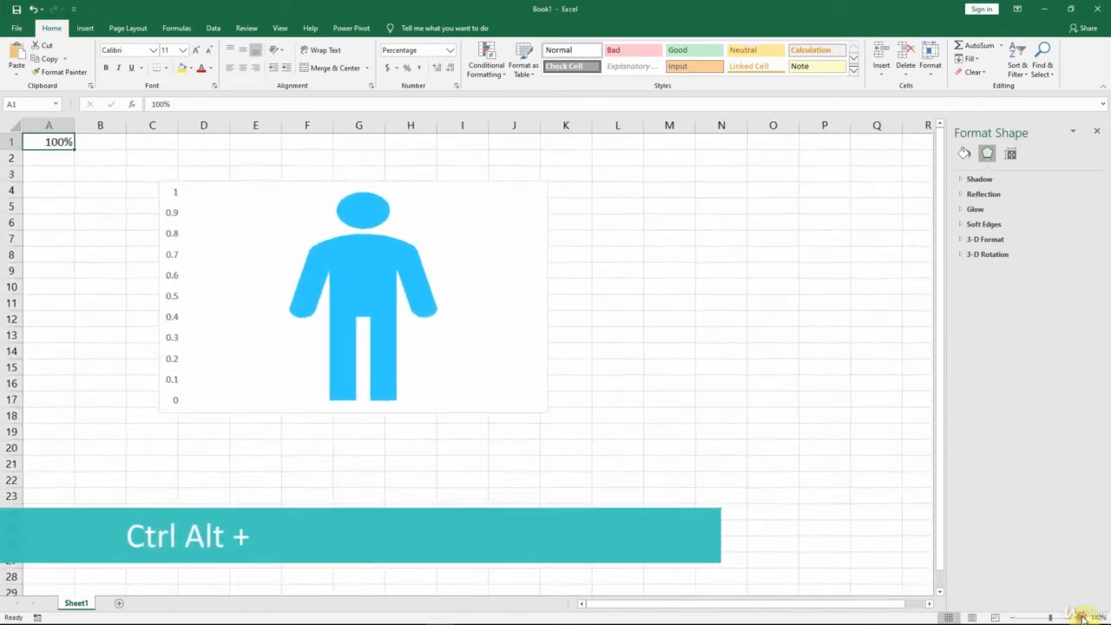
{"action": "key", "text": "ctrl+alt+plus"}
{"action": "key", "text": "ctrl+alt+plus"}
{"action": "key", "text": "ctrl+alt+plus"}
{"action": "key", "text": "ctrl+alt+plus"}
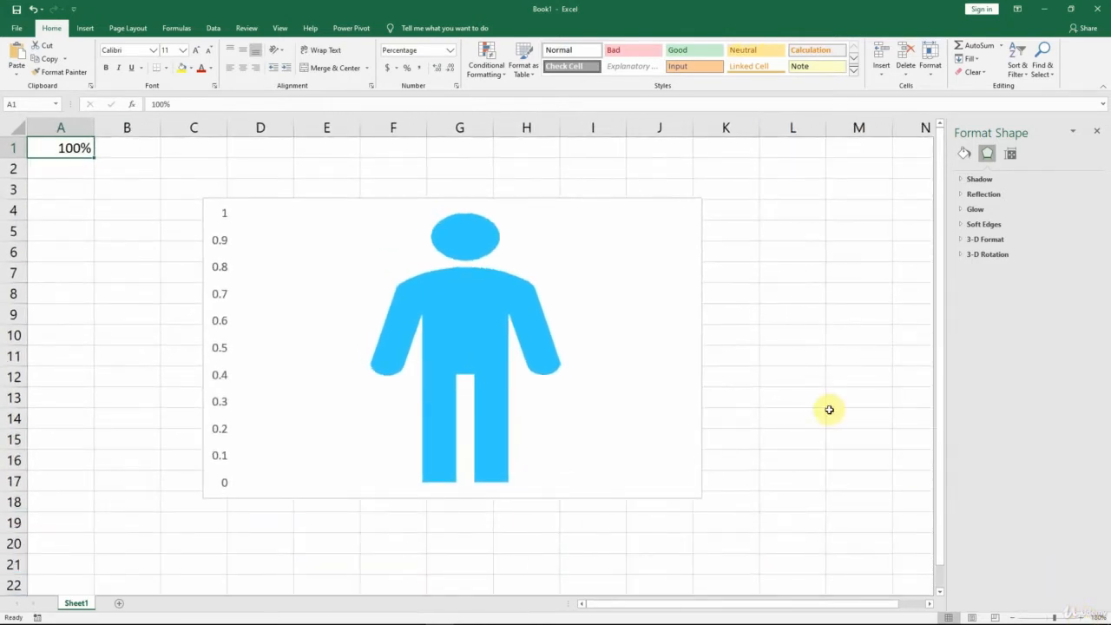
{"action": "left_click", "coordinate": [554, 246]}
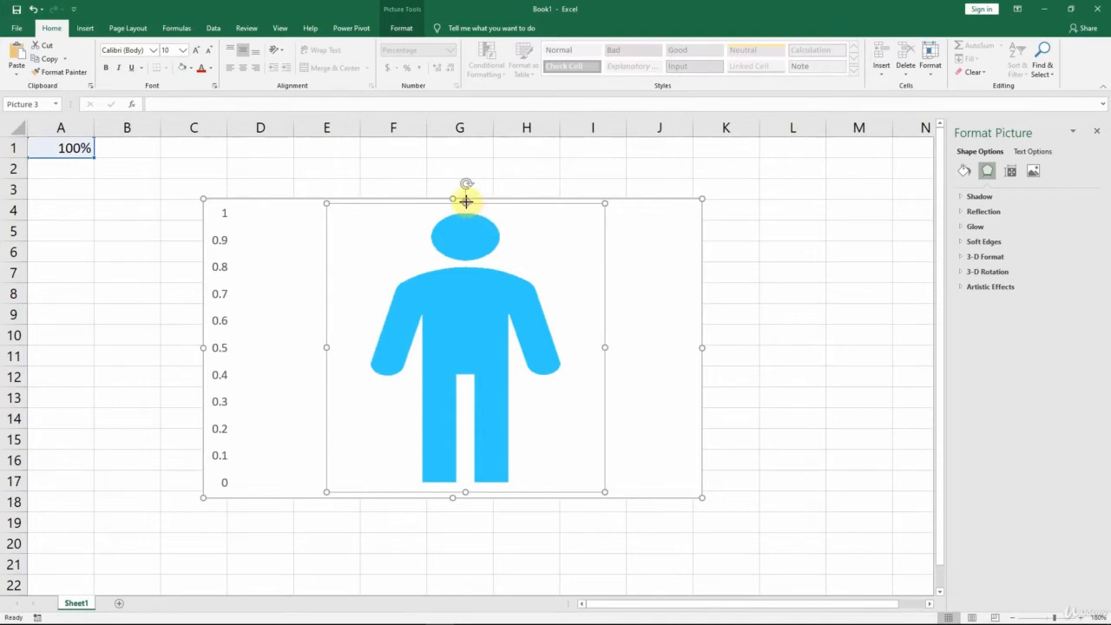
{"action": "left_click_drag", "start_coordinate": [466, 201], "coordinate": [463, 205]}
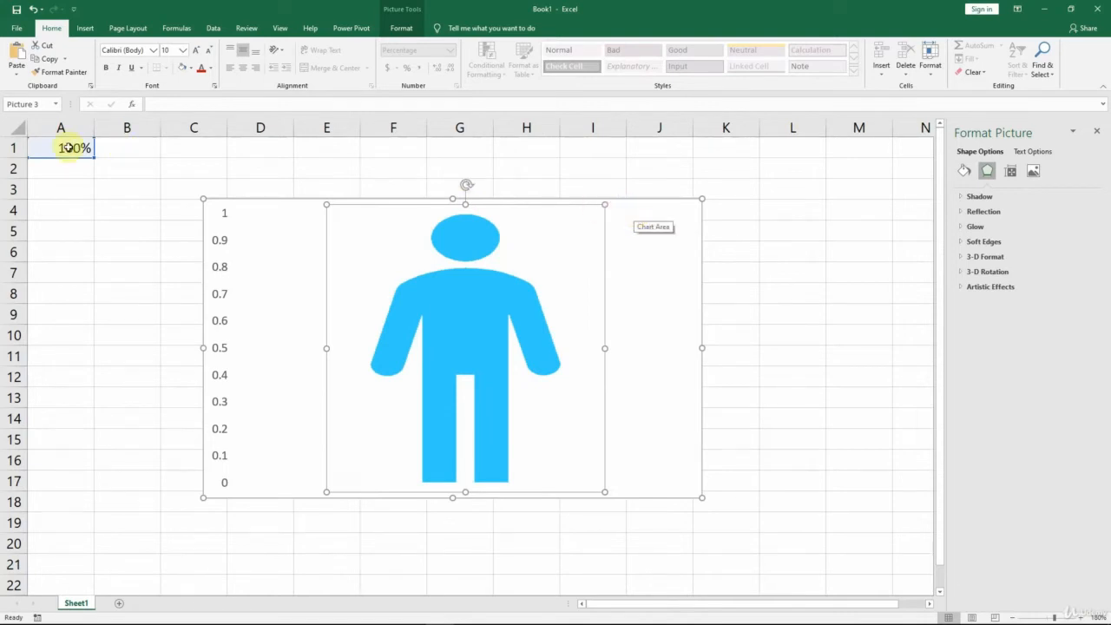
Step: Check the adjusted picture by entering 99% and then 1% in cell A1
{"action": "left_click", "coordinate": [53, 149]}
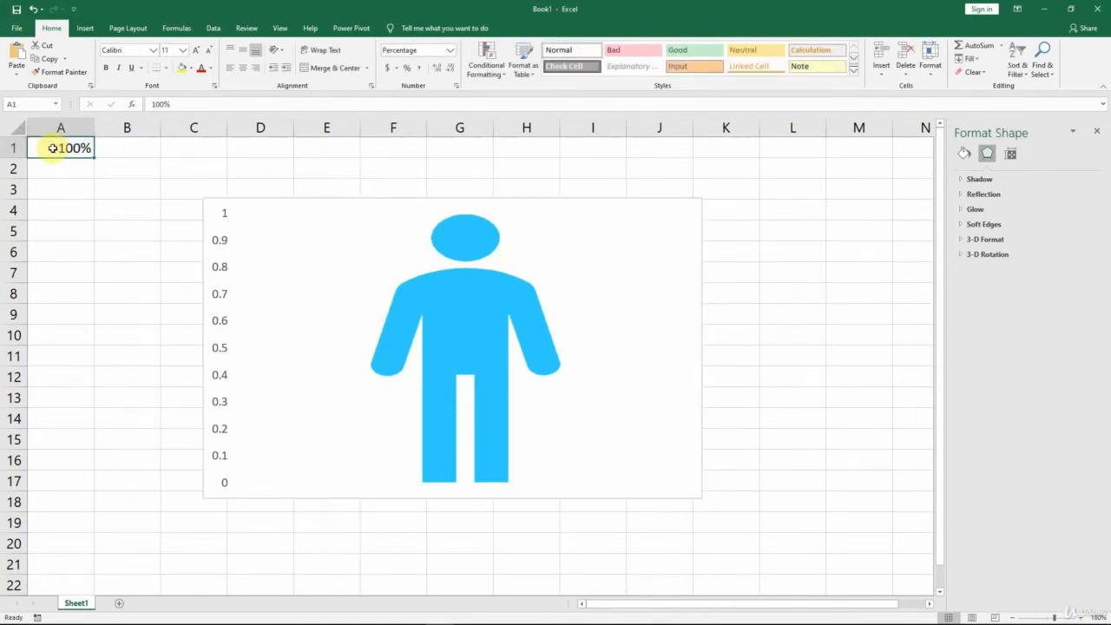
{"action": "type", "text": "99"}
{"action": "key", "text": "ctrl+Return"}
{"action": "type", "text": "1"}
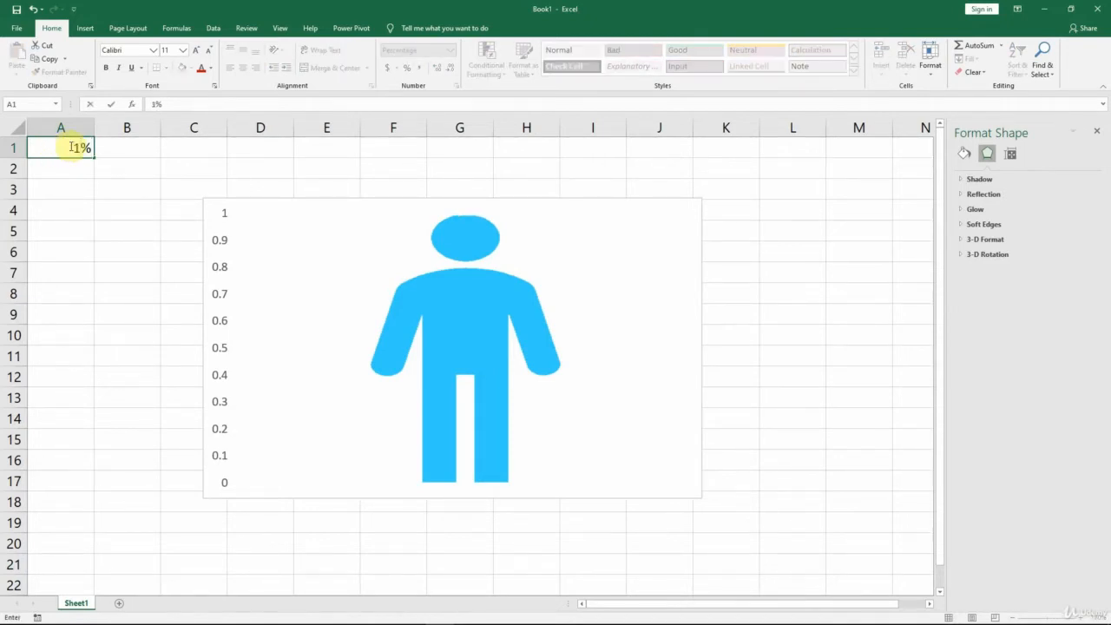
{"action": "key", "text": "ctrl+Return"}
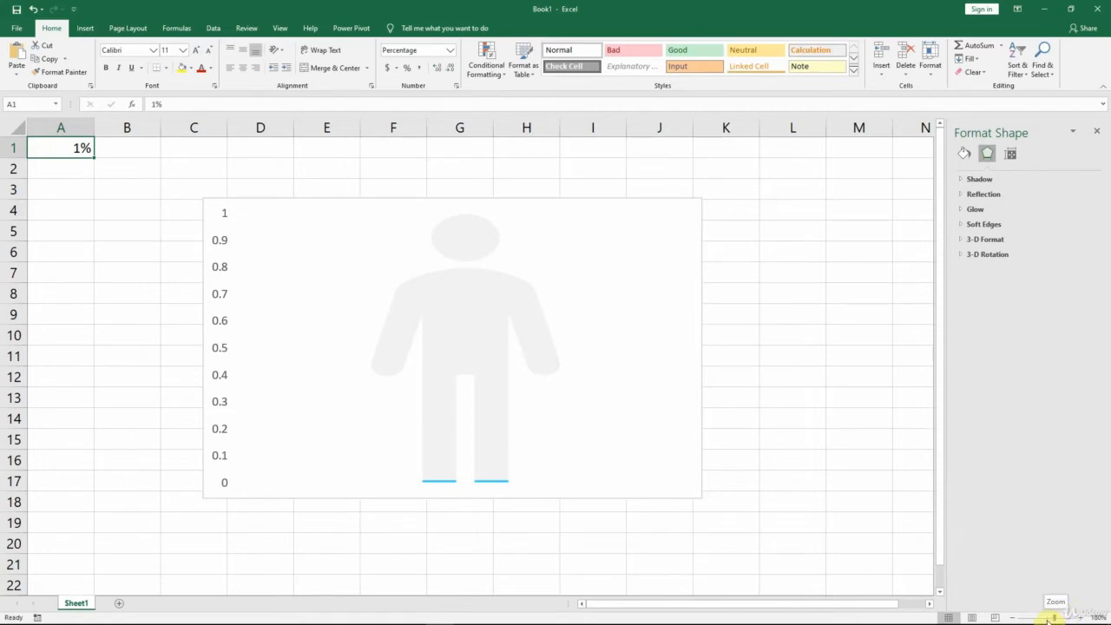
Step: Remove the axes from the man chart
{"action": "key", "text": "ctrl+alt+minus"}
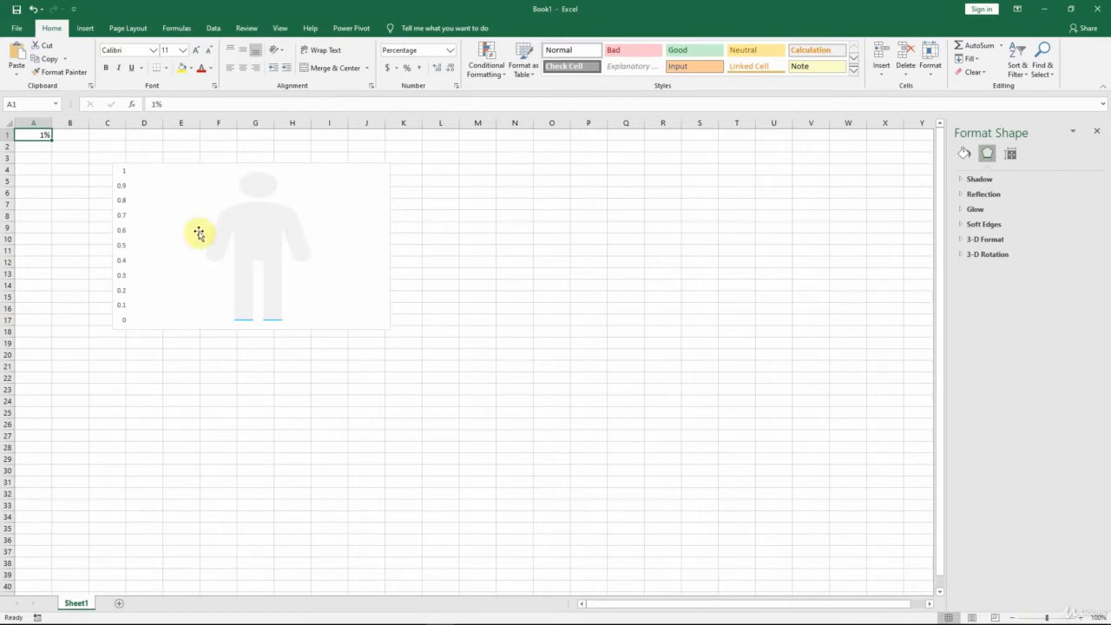
{"action": "left_click", "coordinate": [115, 232]}
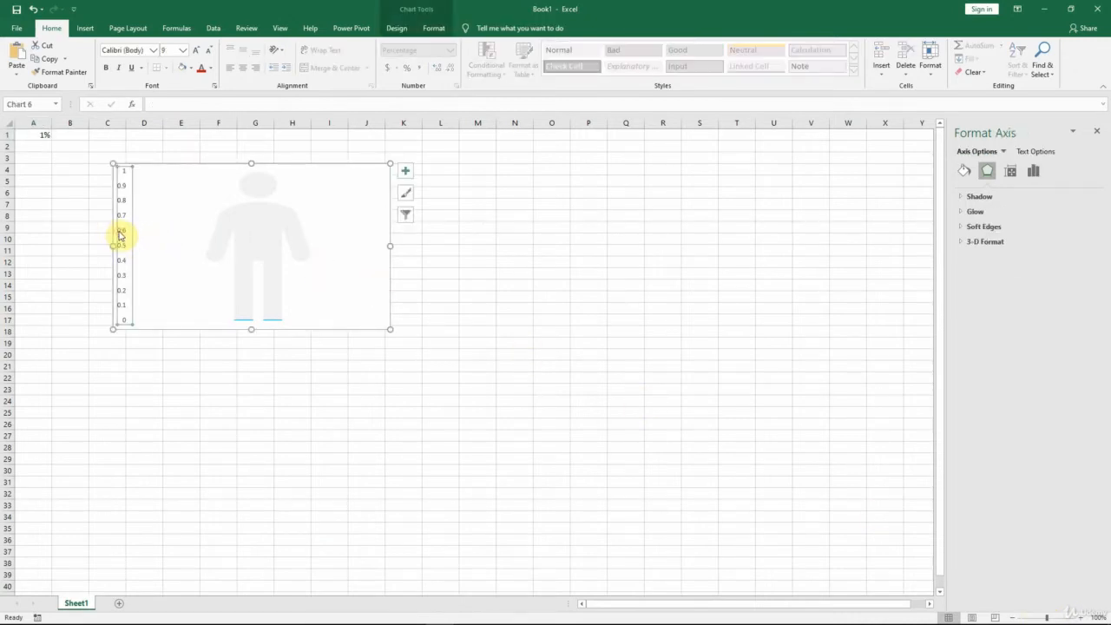
{"action": "left_click", "coordinate": [406, 171]}
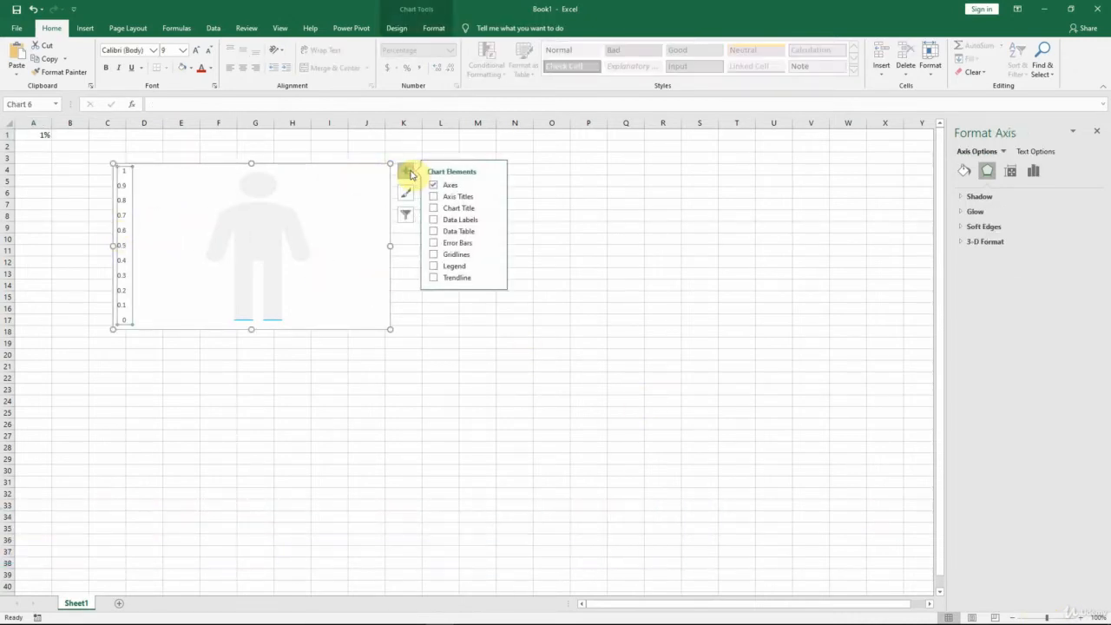
{"action": "left_click", "coordinate": [434, 186]}
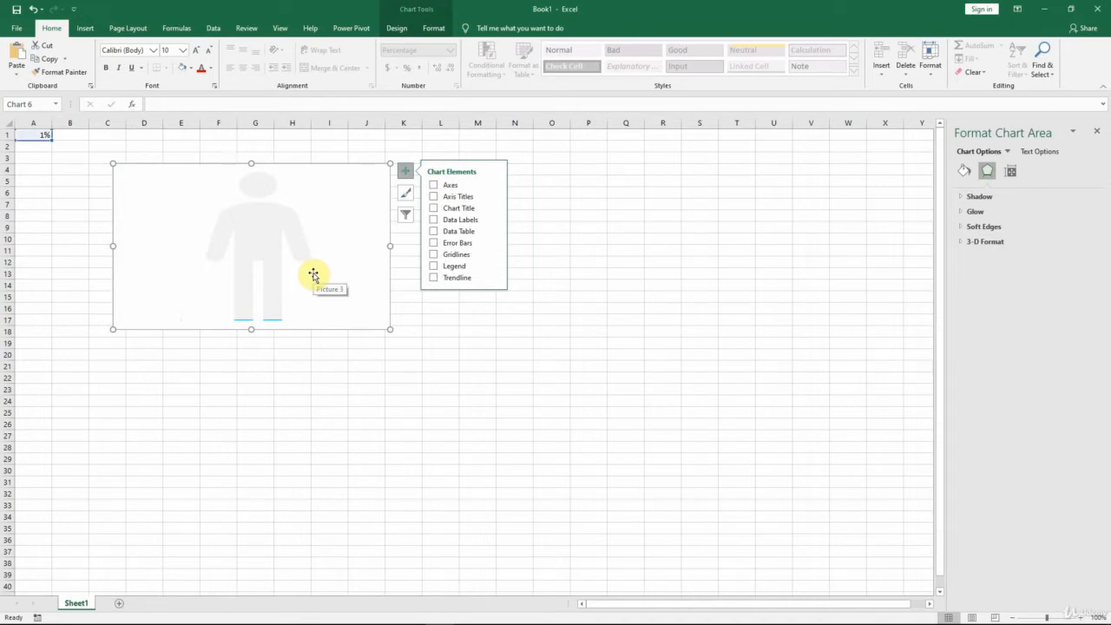
Step: Widen the inverse man picture on both sides so the figure is centred within the chart
{"action": "left_click", "coordinate": [193, 201]}
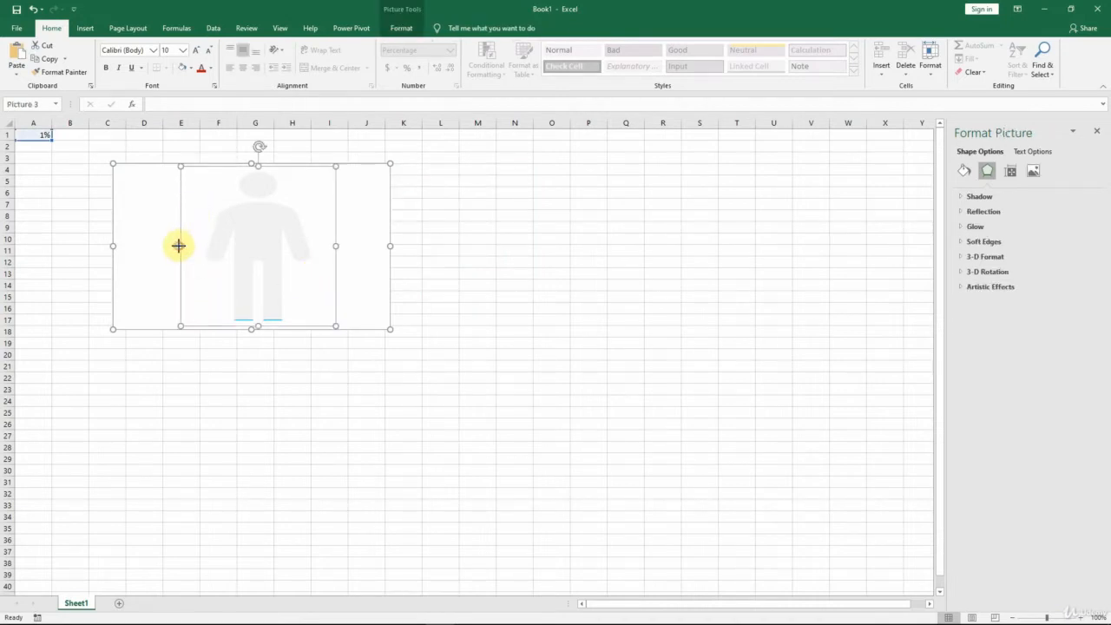
{"action": "left_click_drag", "start_coordinate": [180, 245], "coordinate": [161, 246]}
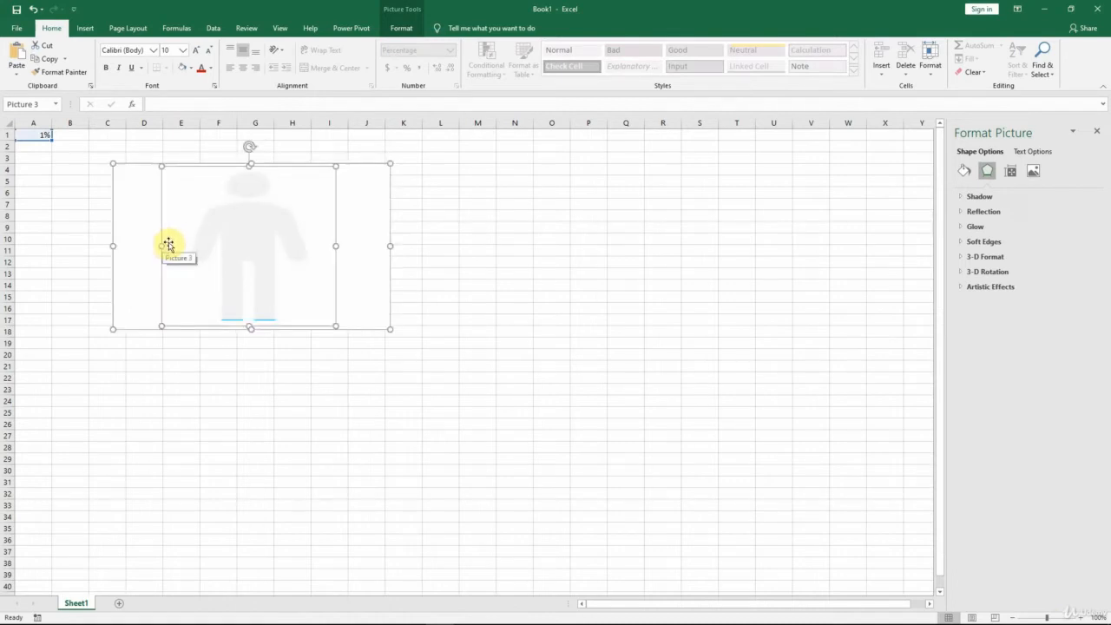
{"action": "left_click_drag", "start_coordinate": [335, 246], "coordinate": [344, 245]}
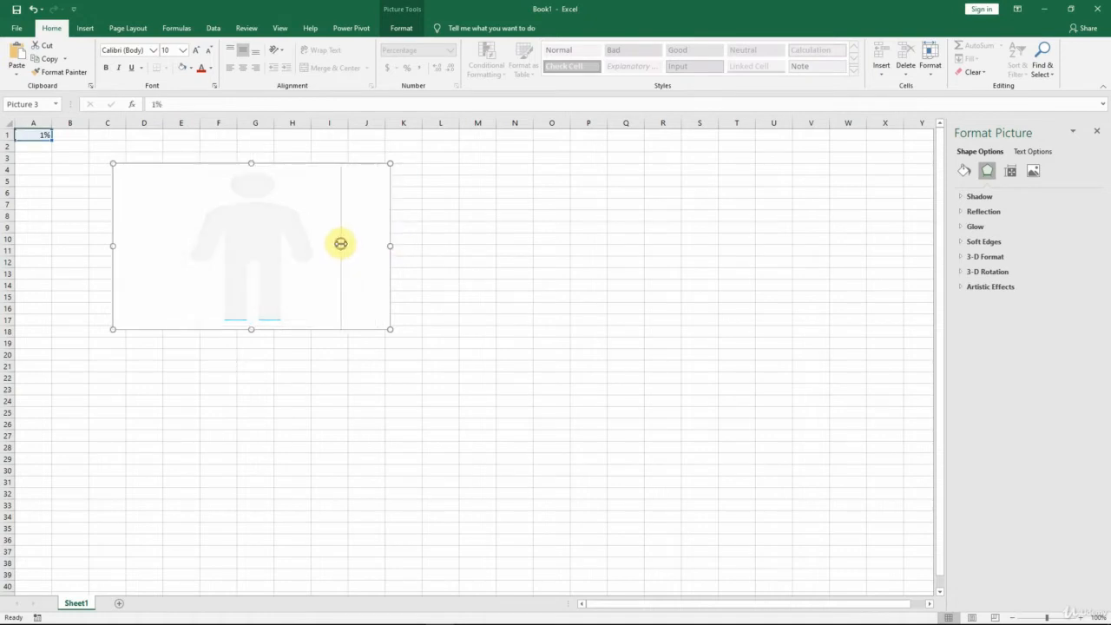
Step: Narrow the chart from its right side until that edge lies in column G, giving the man slimmer proportions
{"action": "left_click", "coordinate": [339, 243]}
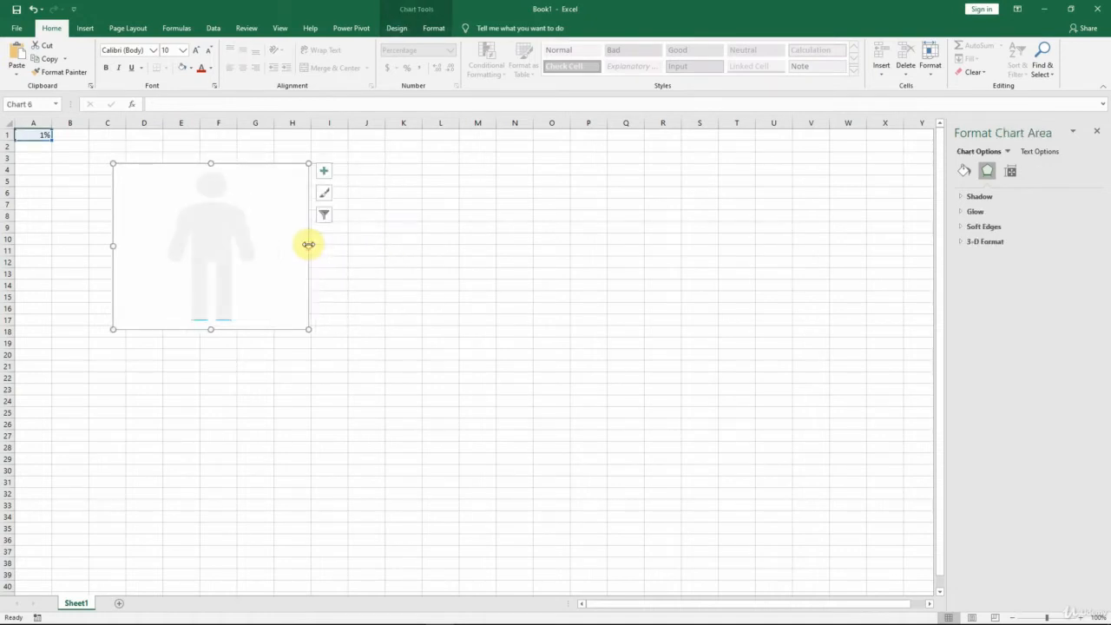
{"action": "left_click_drag", "start_coordinate": [308, 245], "coordinate": [240, 246]}
{"action": "left_click", "coordinate": [199, 240]}
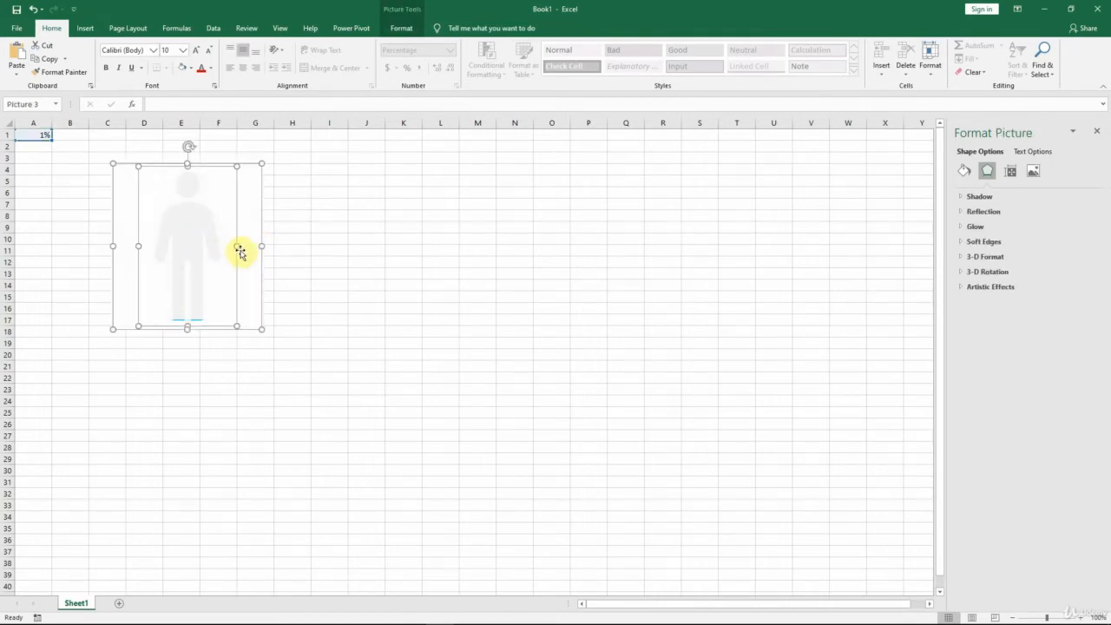
{"action": "left_click", "coordinate": [310, 206]}
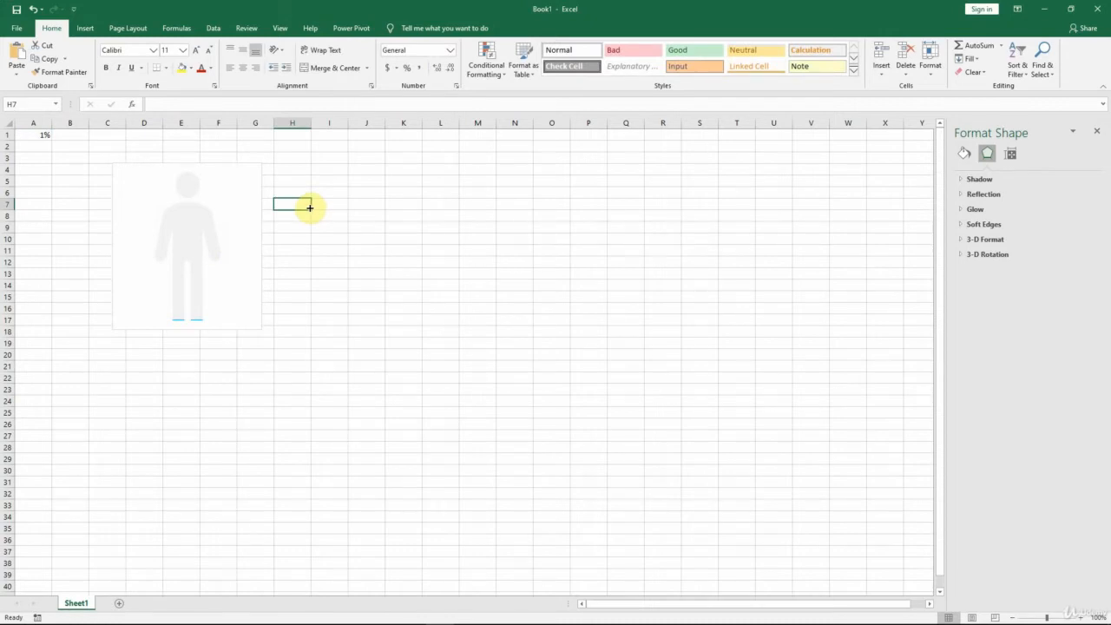
Step: Set cell A1 to 85%
{"action": "left_click", "coordinate": [36, 136]}
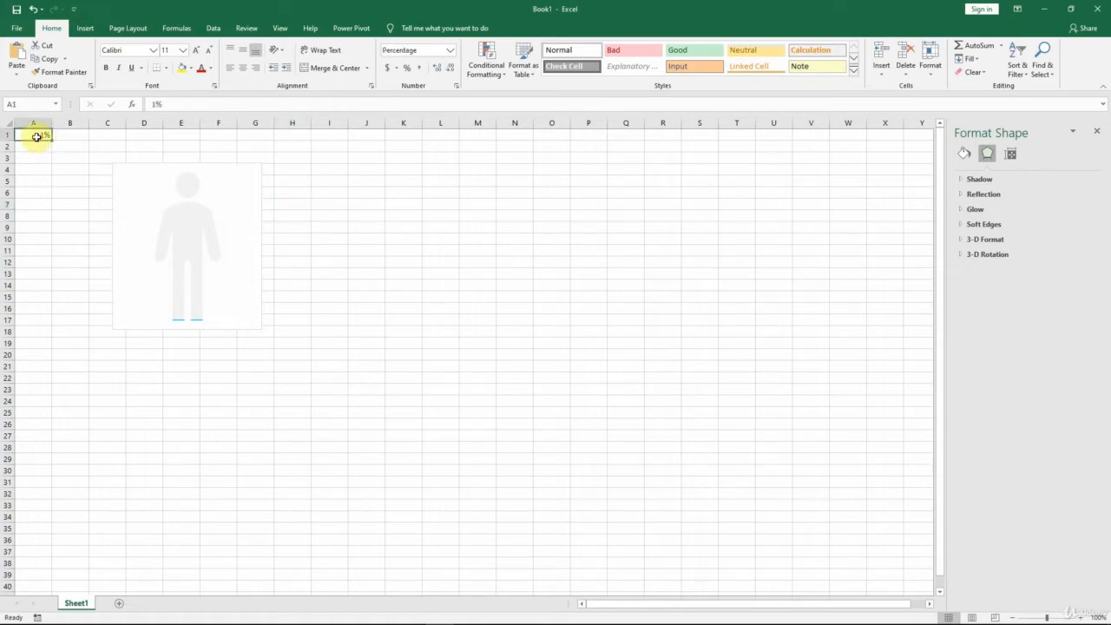
{"action": "type", "text": "85"}
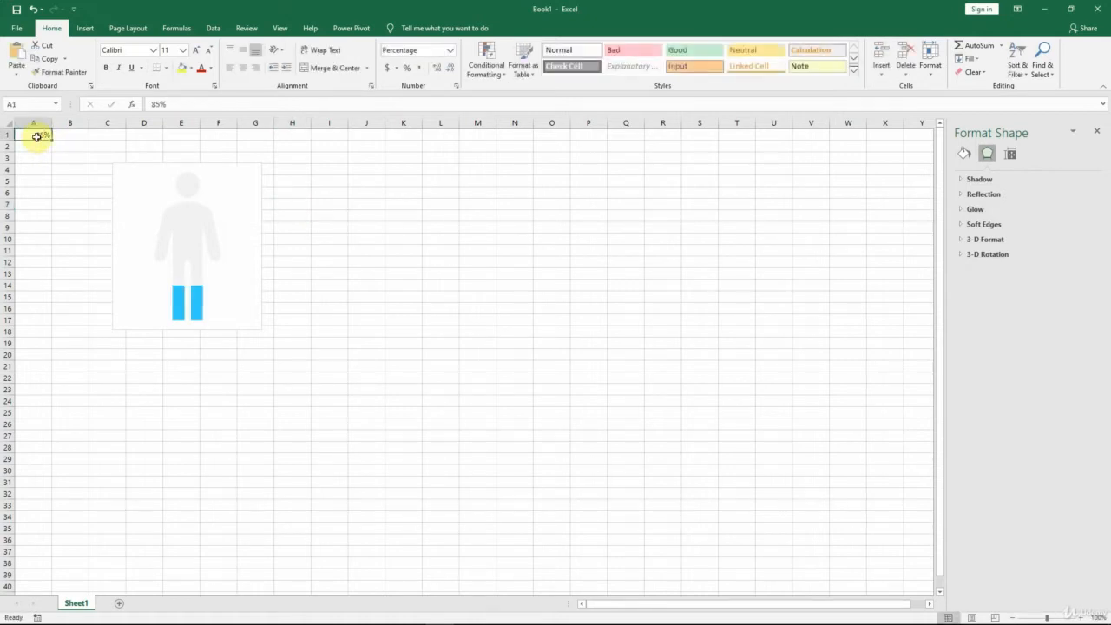
{"action": "key", "text": "ctrl+Return"}
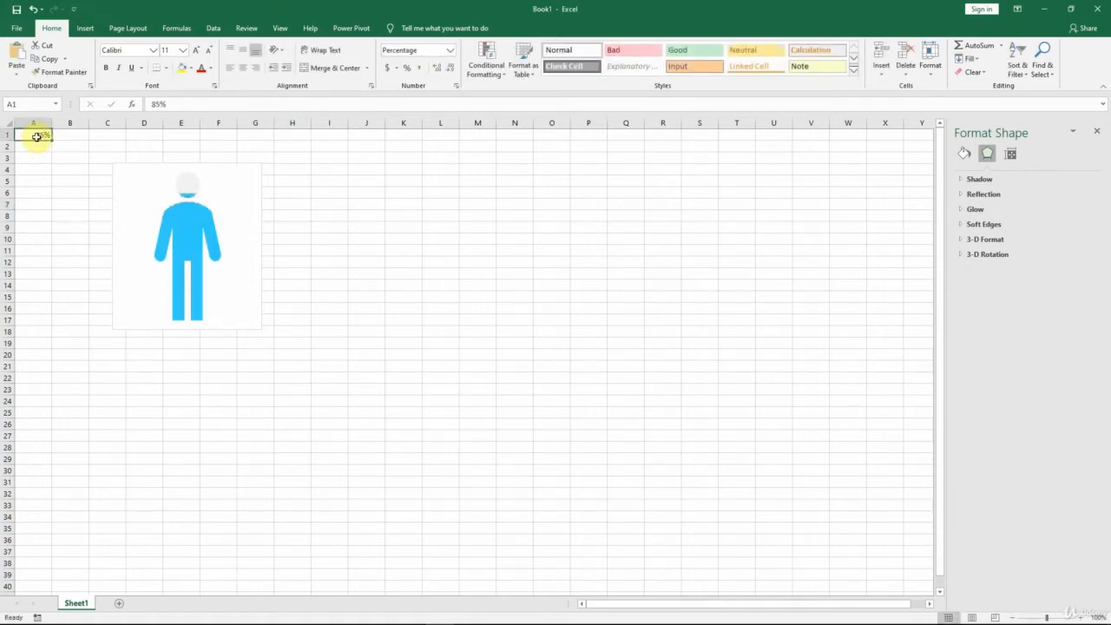
Step: Set the chart area's outline to No Outline
{"action": "left_click", "coordinate": [243, 165]}
{"action": "right_click", "coordinate": [247, 165]}
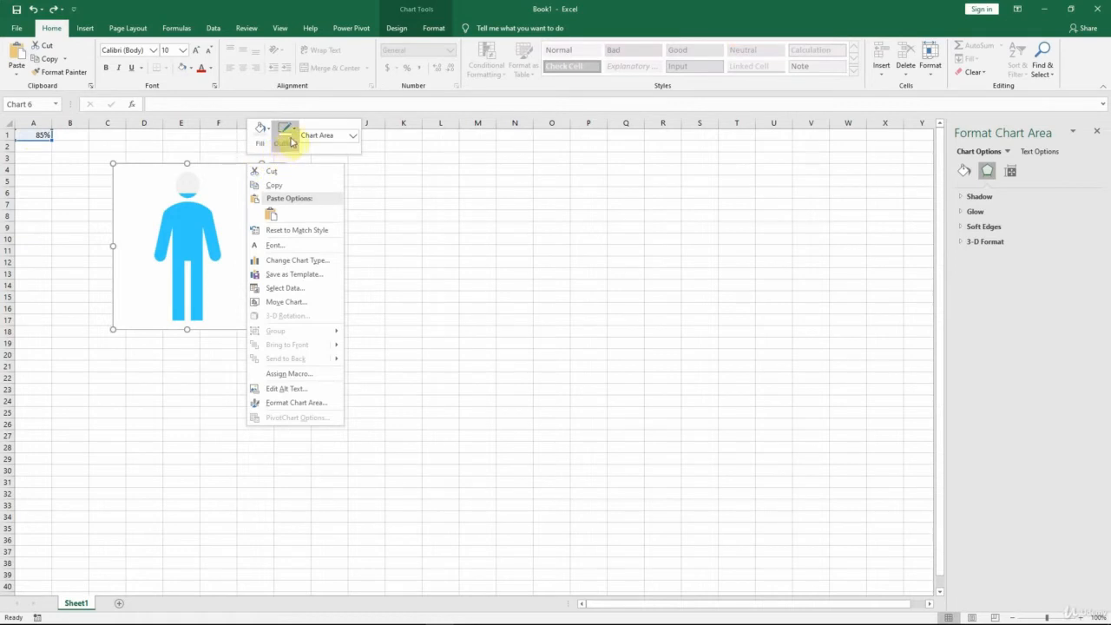
{"action": "left_click", "coordinate": [292, 134]}
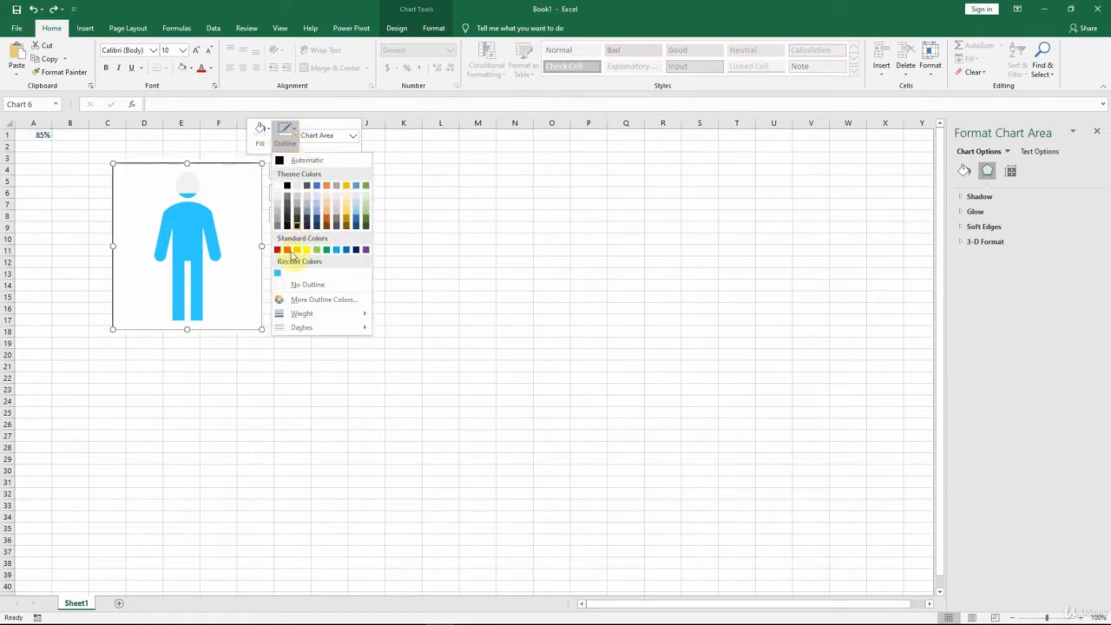
{"action": "left_click", "coordinate": [291, 285]}
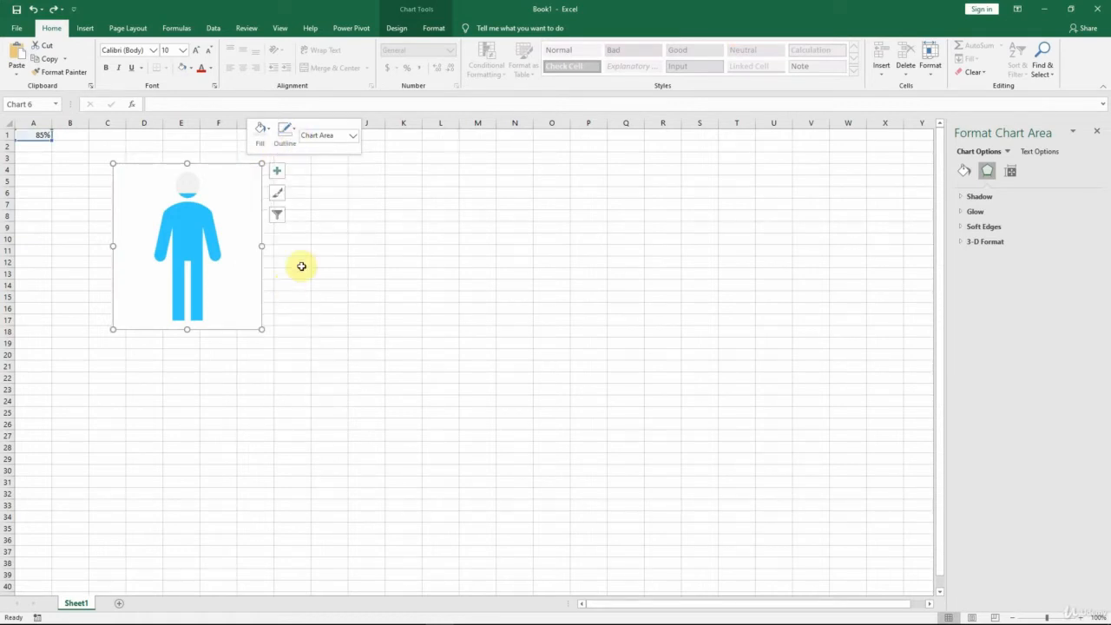
Step: Move the man chart over columns E to H and place a duplicate level with it over columns M to P
{"action": "left_click", "coordinate": [355, 193]}
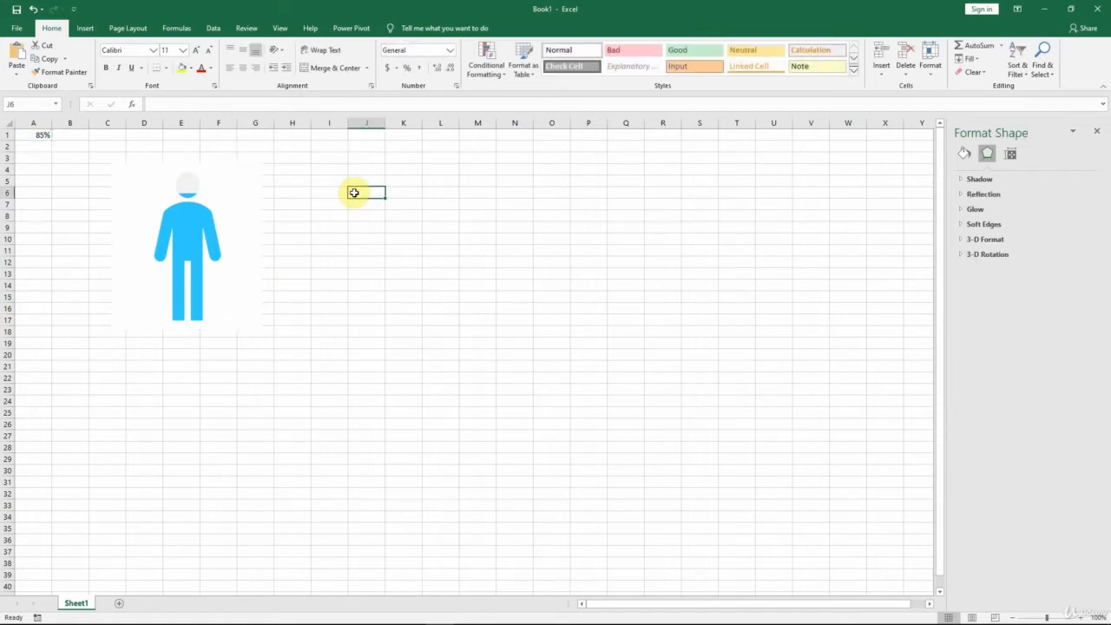
{"action": "left_click", "coordinate": [261, 209]}
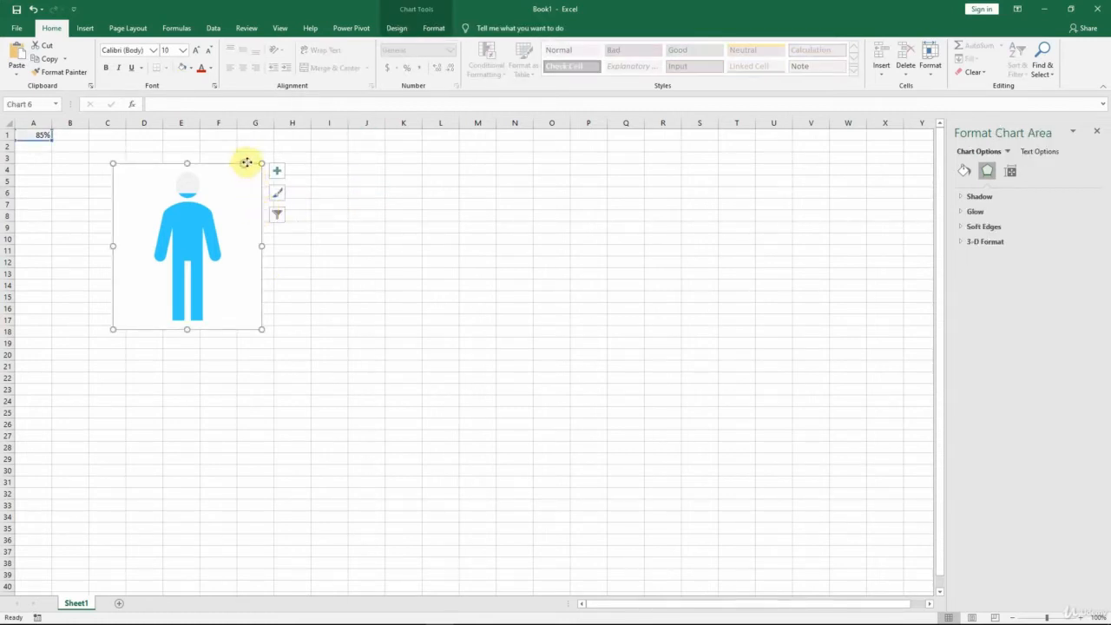
{"action": "left_click_drag", "start_coordinate": [247, 162], "coordinate": [296, 154]}
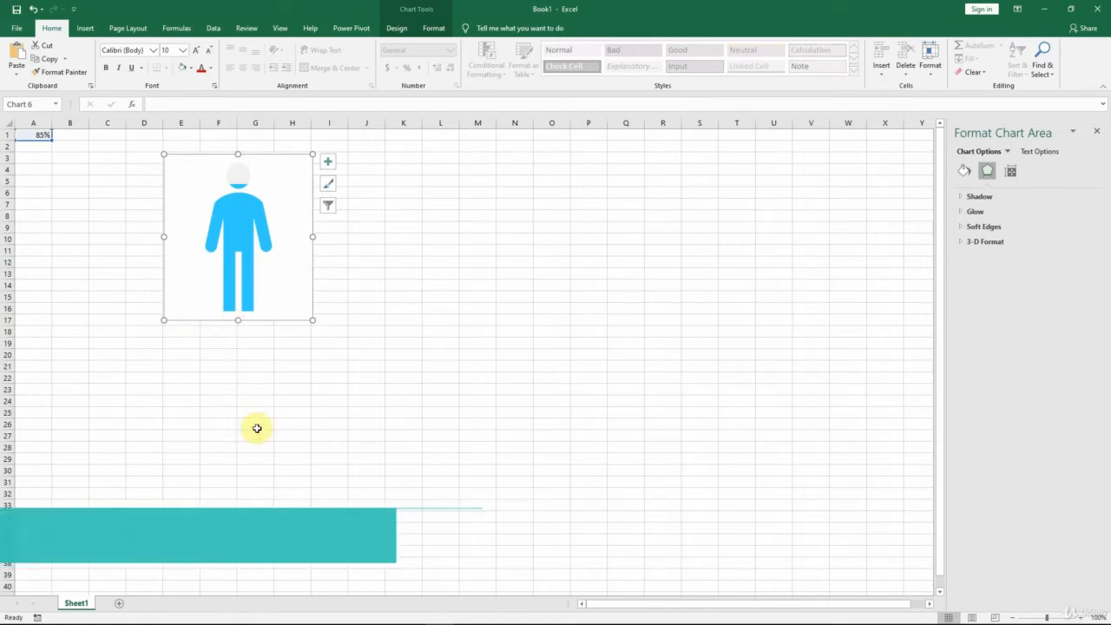
{"action": "key", "text": "ctrl+d"}
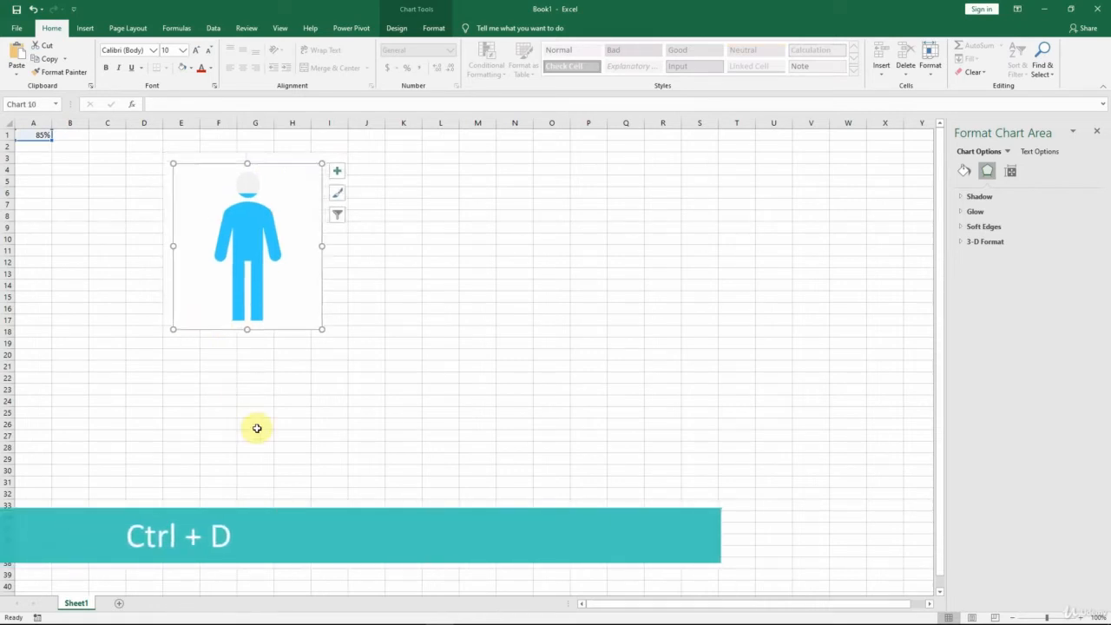
{"action": "left_click_drag", "start_coordinate": [322, 301], "coordinate": [610, 286]}
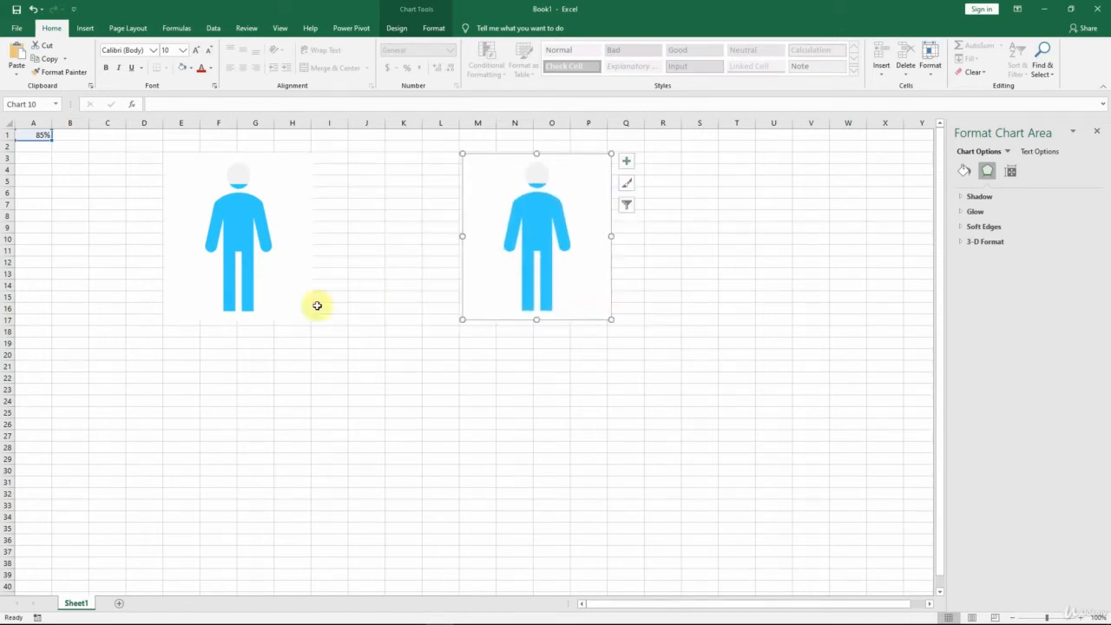
Step: Insert a blank column before column A, shifting the percentage value into column B
{"action": "left_click", "coordinate": [42, 152]}
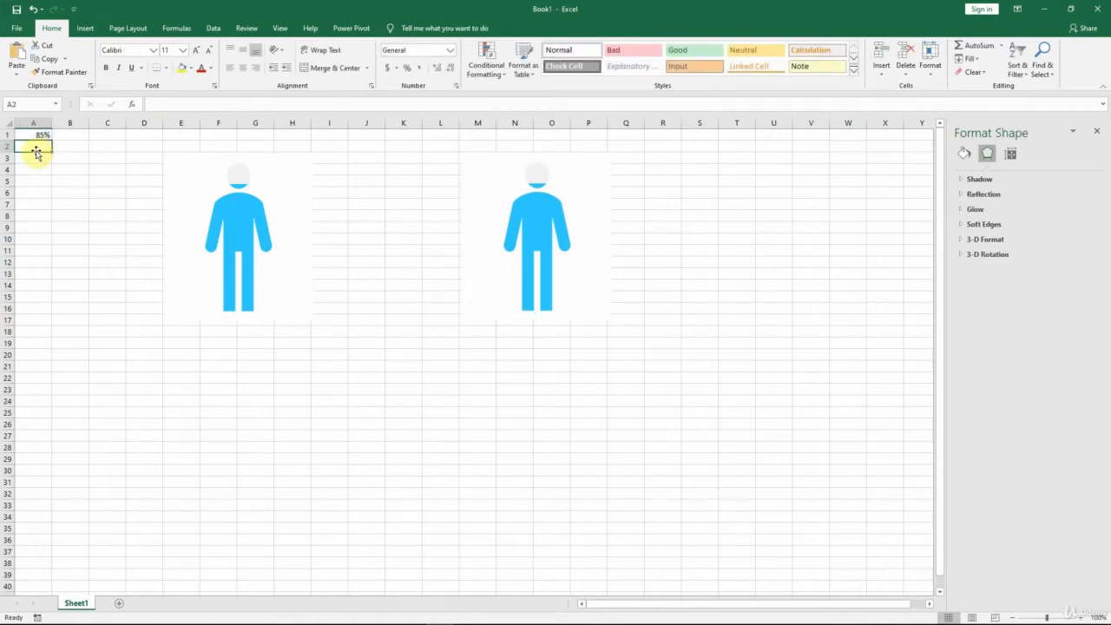
{"action": "left_click", "coordinate": [37, 123]}
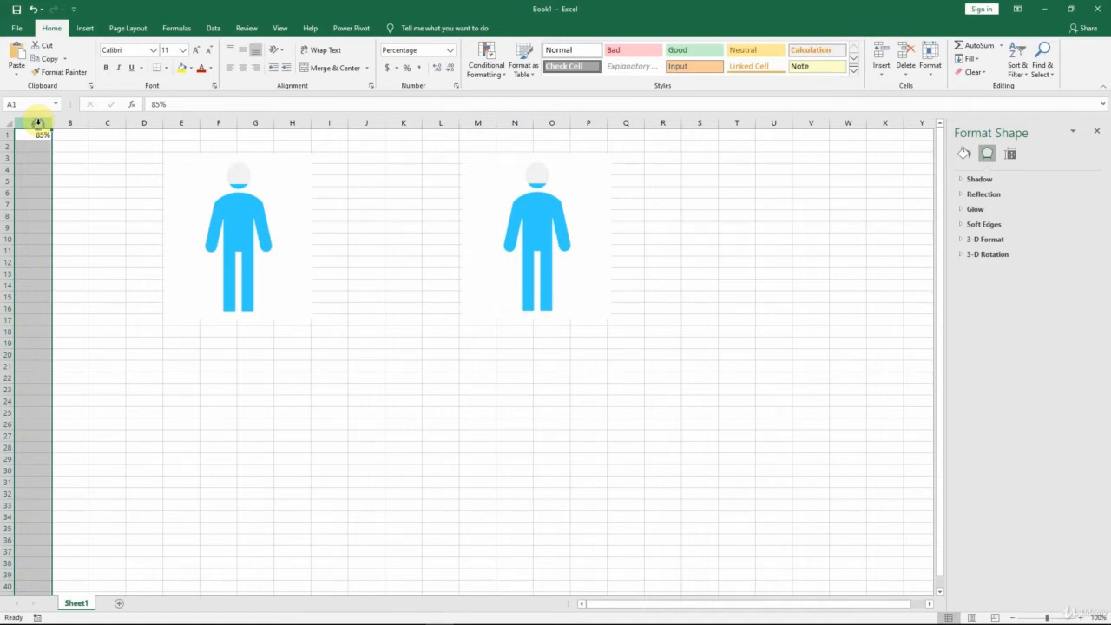
{"action": "right_click", "coordinate": [39, 127]}
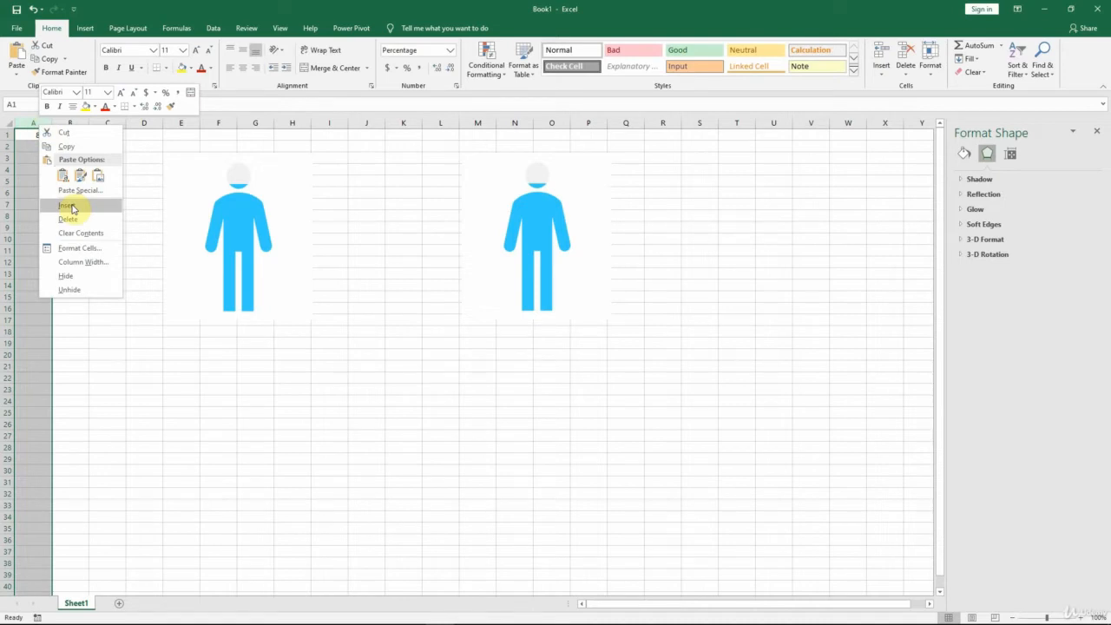
{"action": "left_click", "coordinate": [27, 124]}
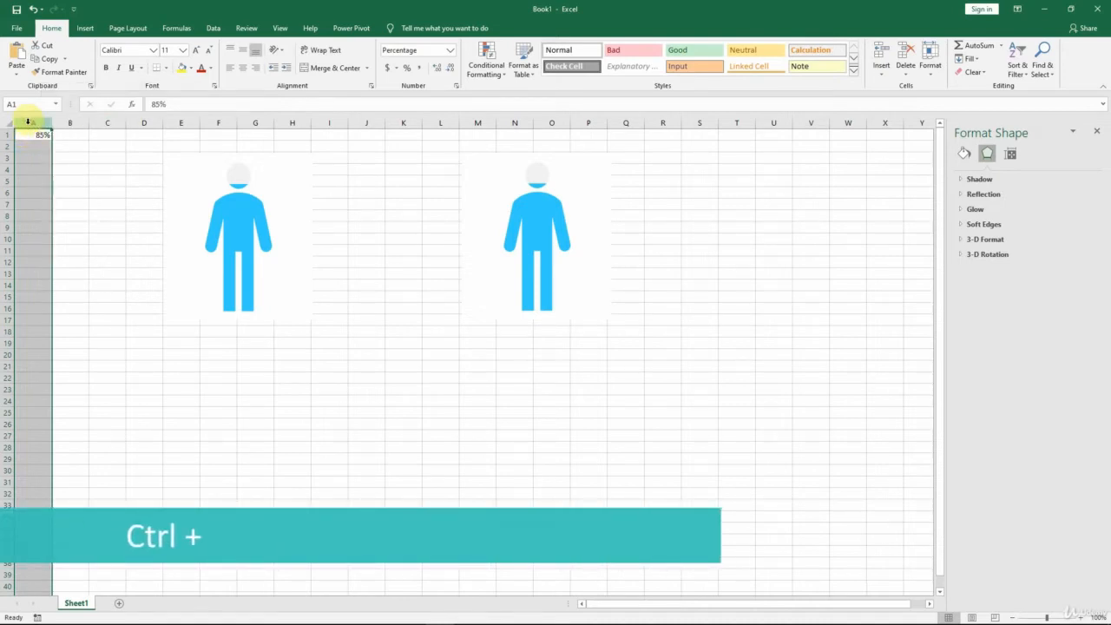
{"action": "key", "text": "ctrl+plus"}
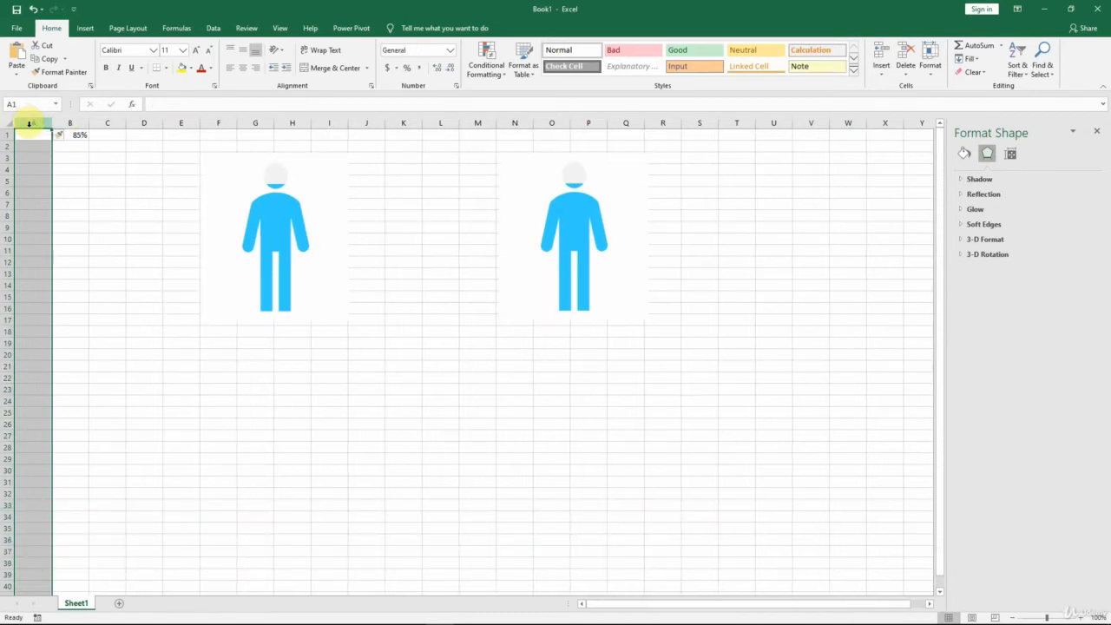
Step: Label cell A1 as MALE and cell A2 as FEMALE
{"action": "left_click", "coordinate": [32, 134]}
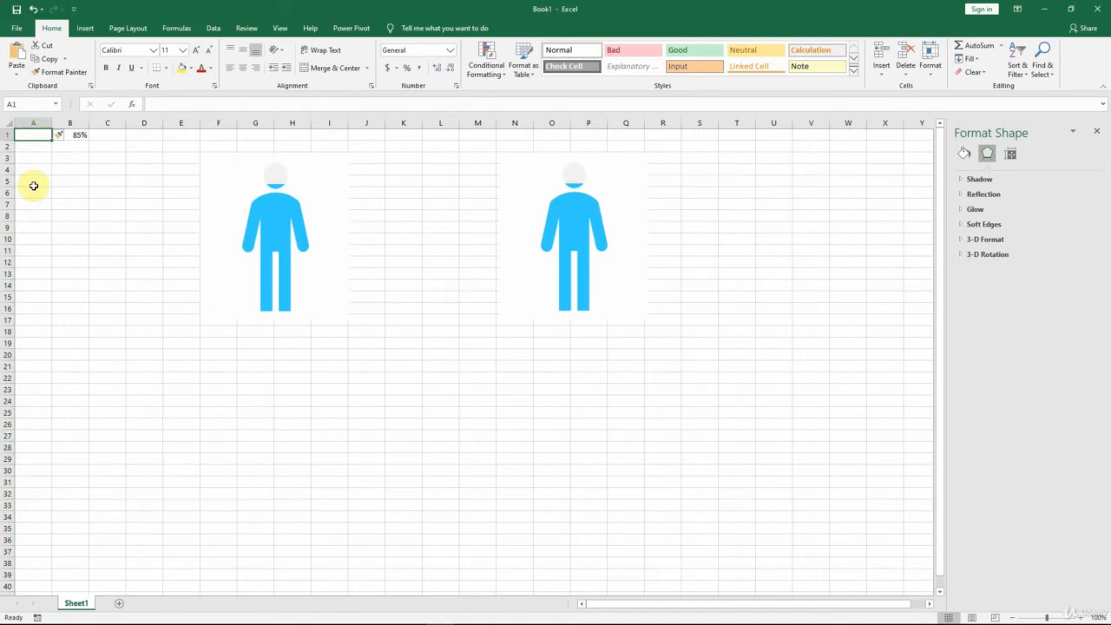
{"action": "type", "text": "MALE"}
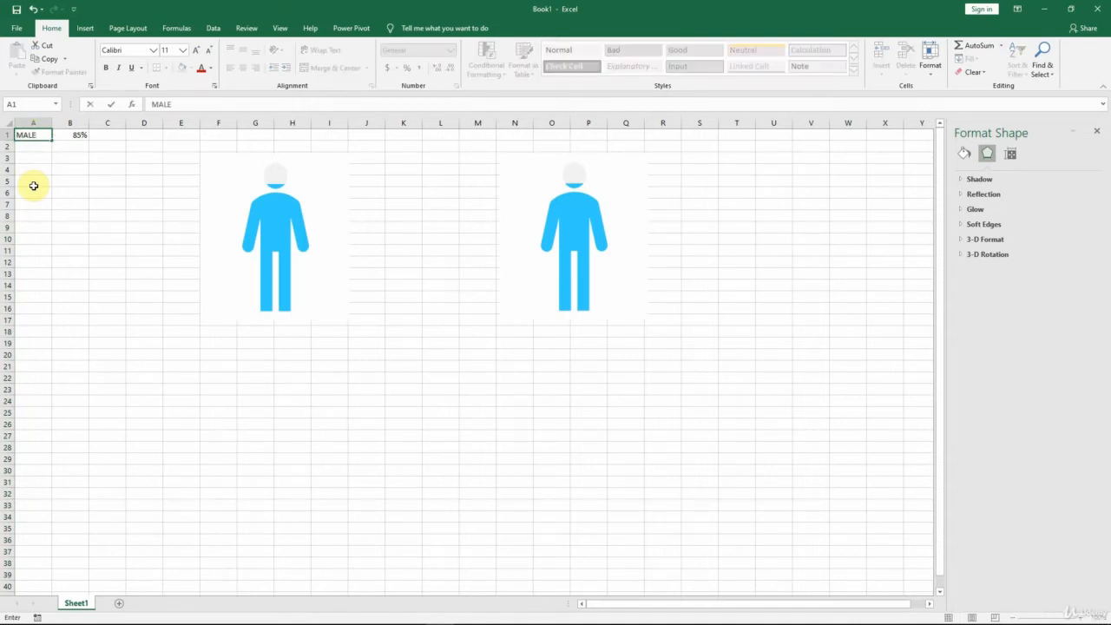
{"action": "key", "text": "Return"}
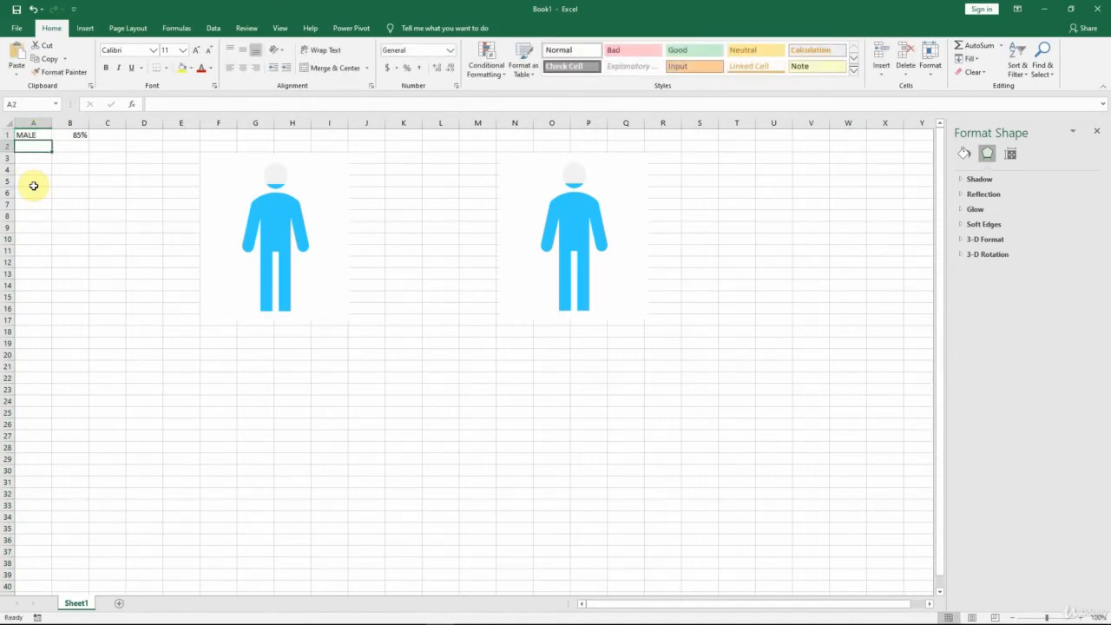
{"action": "type", "text": "FEMALE"}
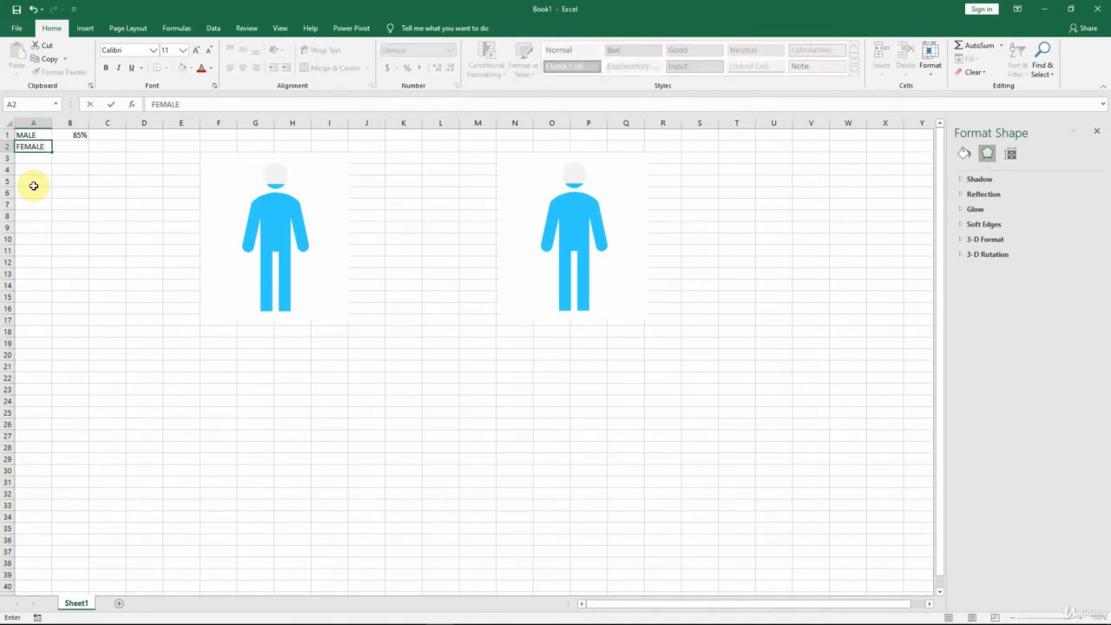
{"action": "key", "text": "Tab"}
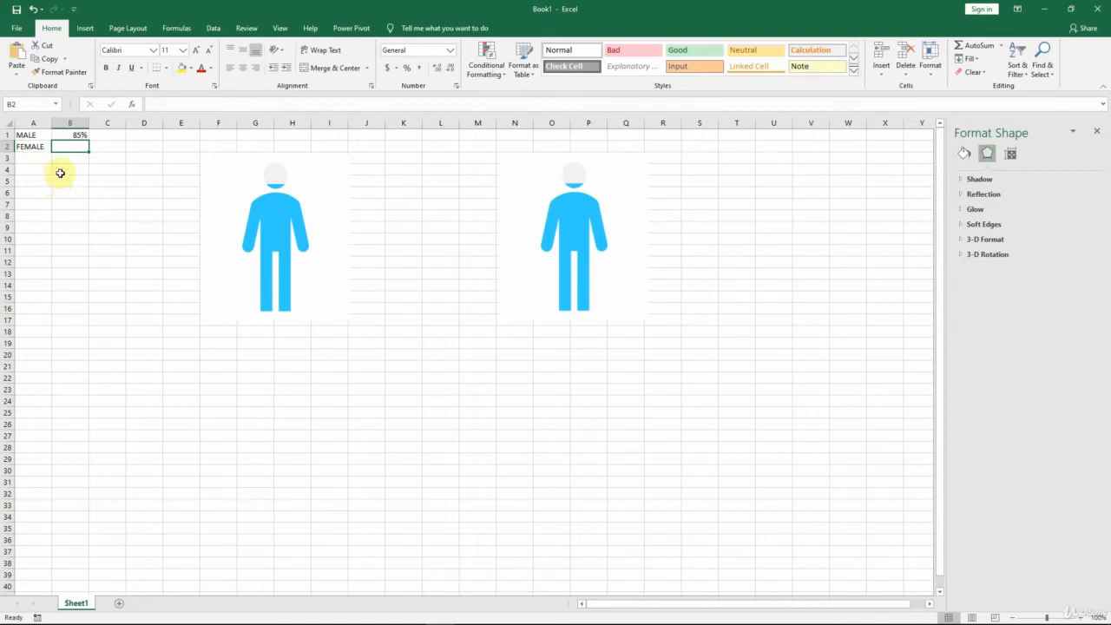
Step: Set the number format of the male value in cell B1 to General
{"action": "left_click", "coordinate": [76, 135]}
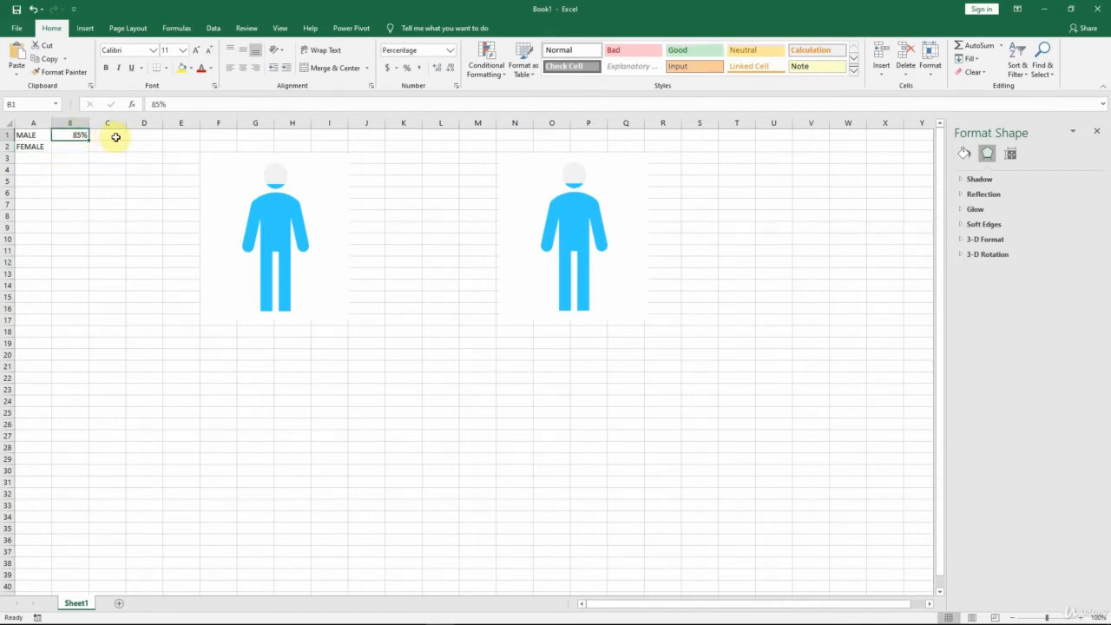
{"action": "left_click", "coordinate": [449, 52]}
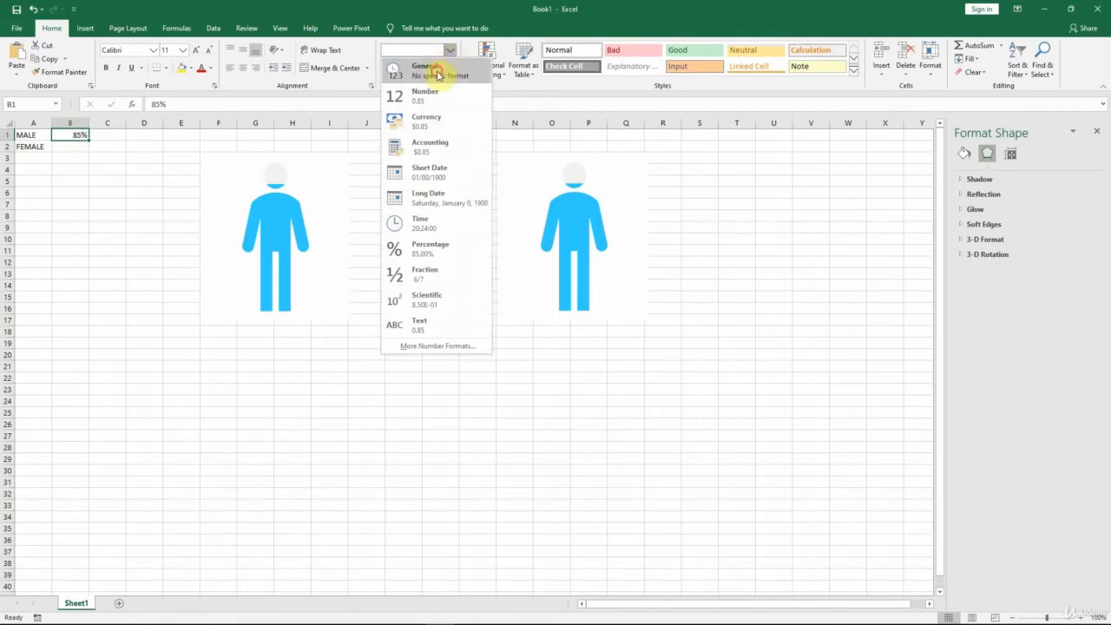
{"action": "left_click", "coordinate": [439, 76]}
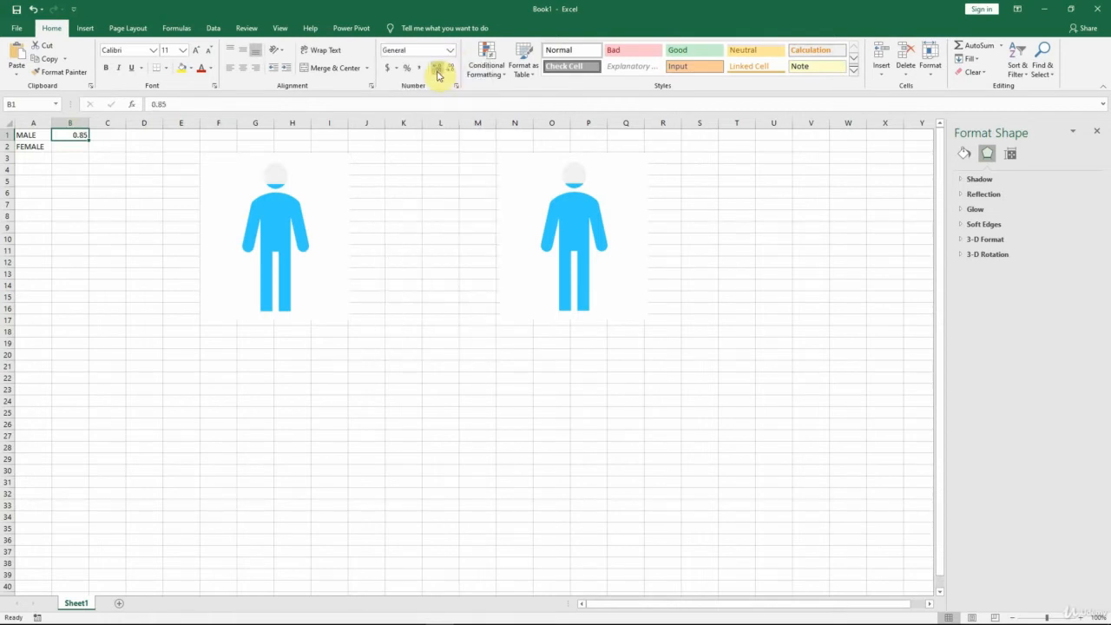
Step: Calculate the female share in cell B2 with the formula =1-B1
{"action": "left_click", "coordinate": [73, 146]}
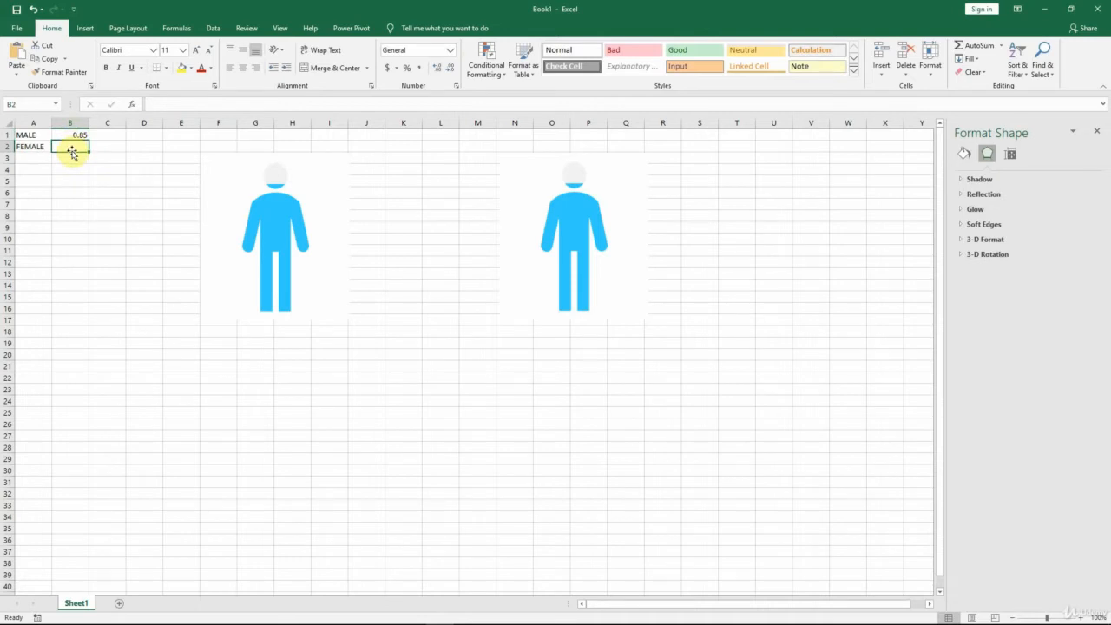
{"action": "type", "text": "="}
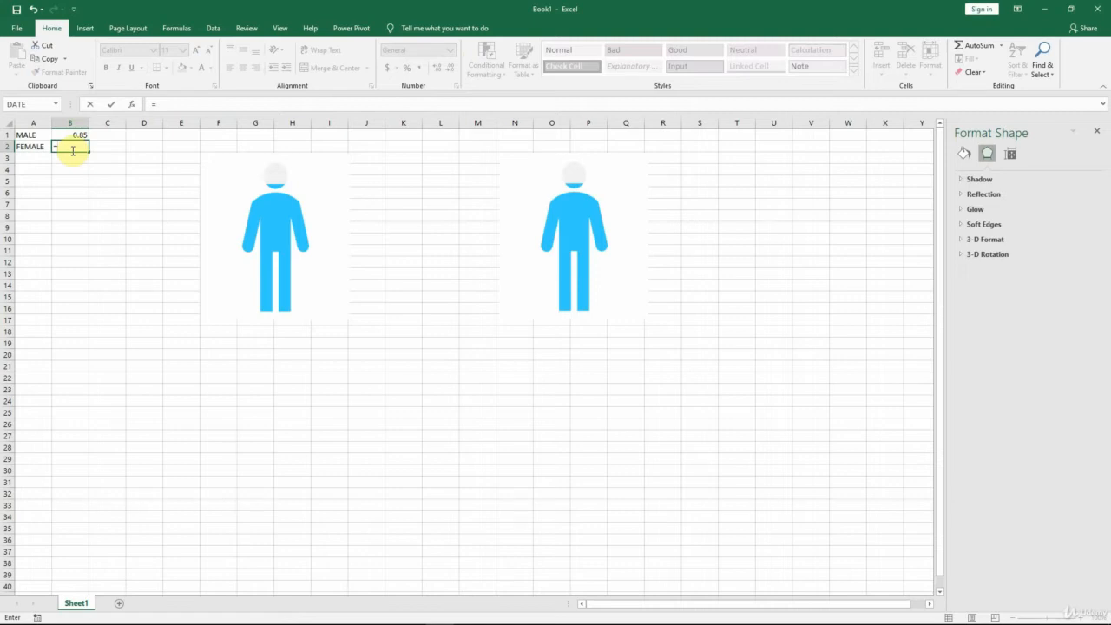
{"action": "type", "text": "1-"}
{"action": "left_click", "coordinate": [77, 135]}
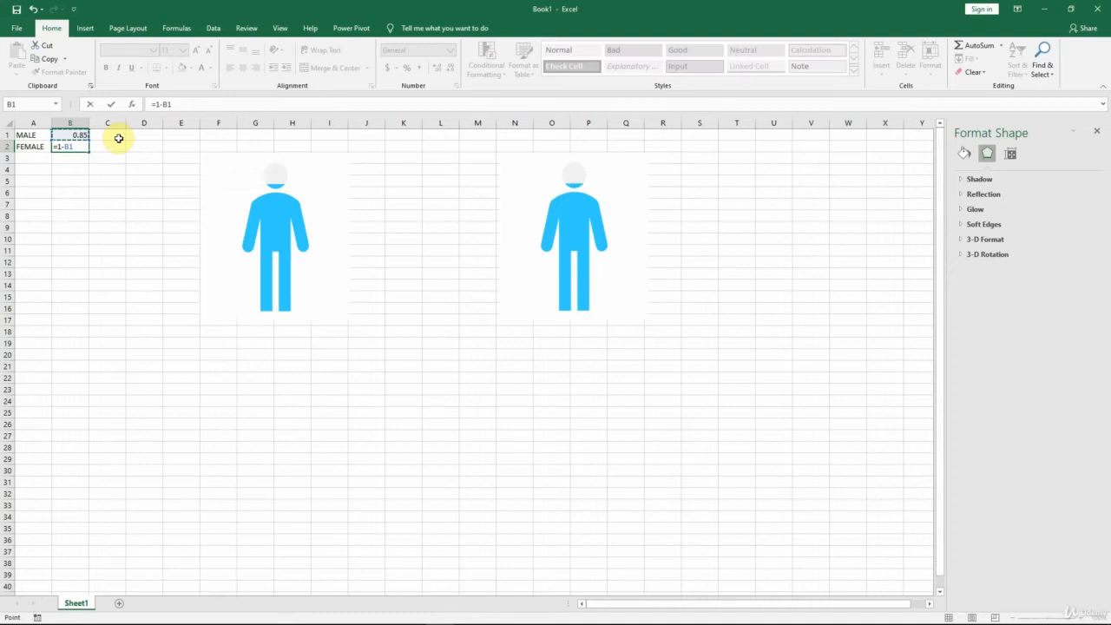
{"action": "key", "text": "Return"}
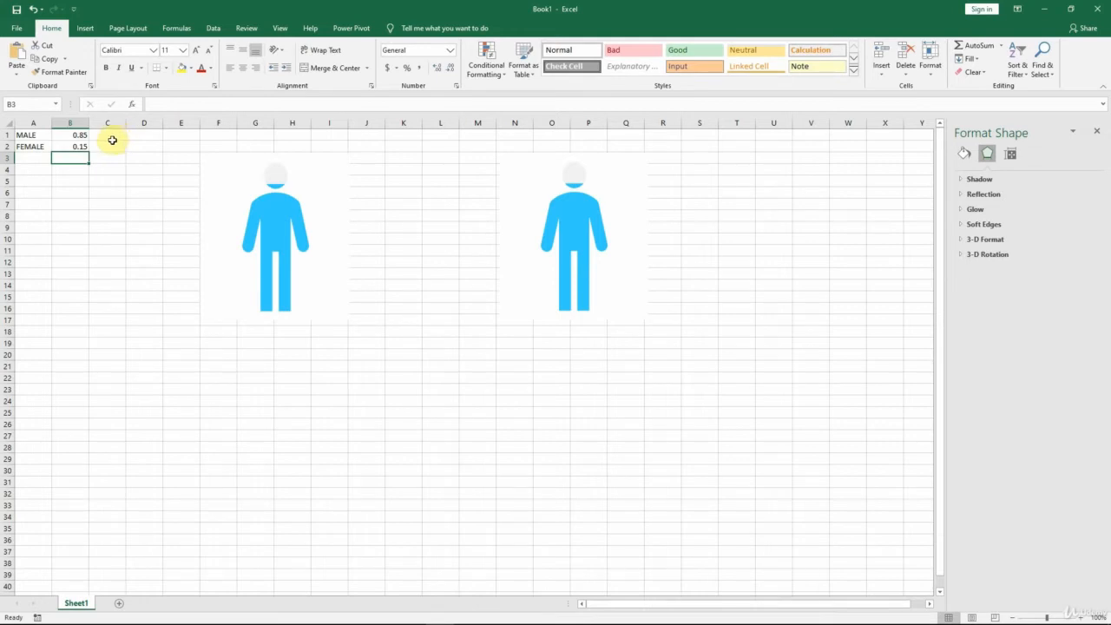
Step: Format the male and female values in B1:B2 as percentages without decimals
{"action": "left_click", "coordinate": [69, 136]}
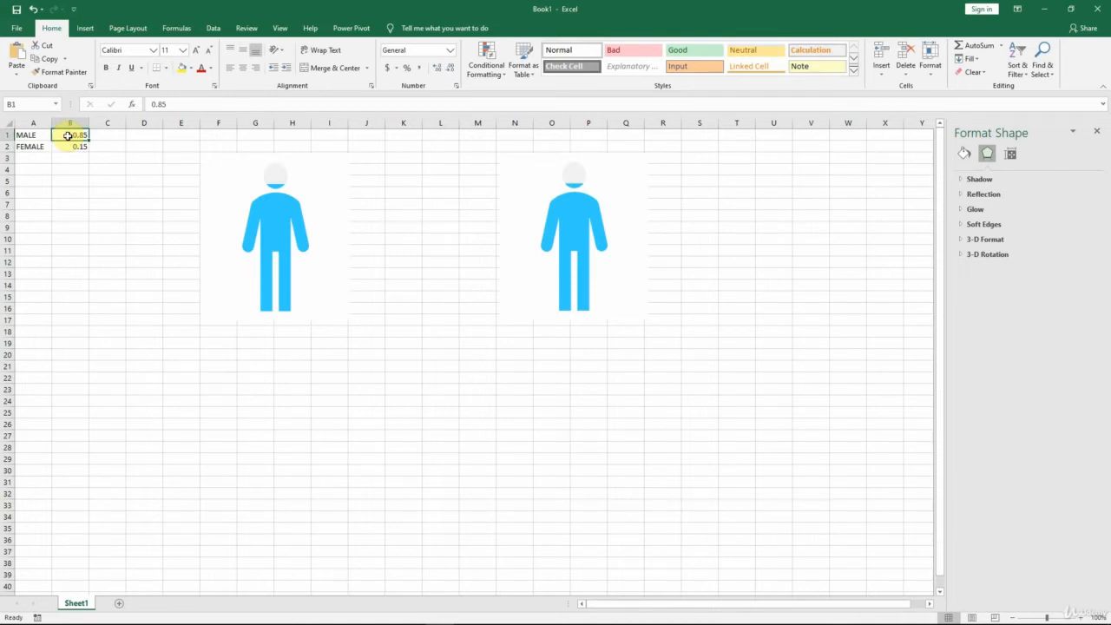
{"action": "left_click_drag", "start_coordinate": [68, 135], "coordinate": [68, 146]}
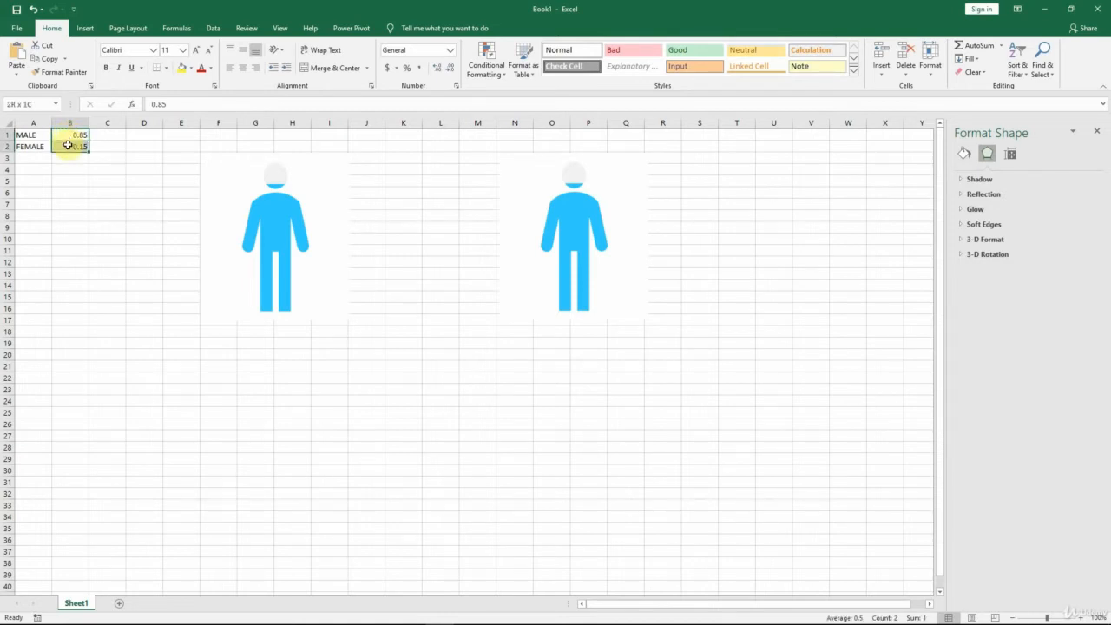
{"action": "left_click_drag", "start_coordinate": [69, 146], "coordinate": [68, 145]}
{"action": "left_click", "coordinate": [407, 68]}
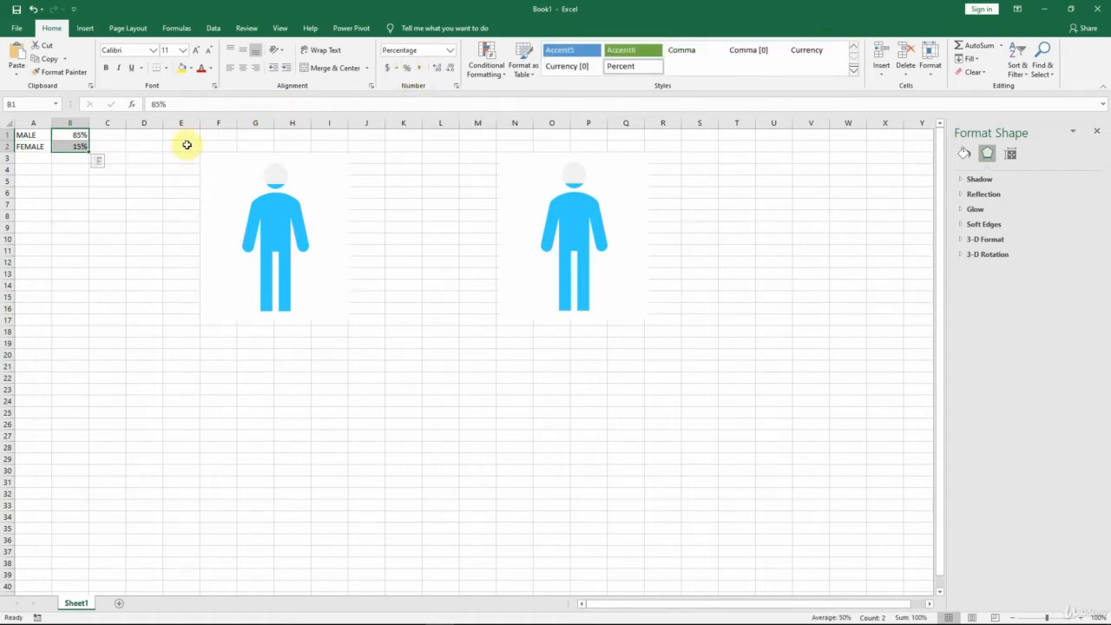
{"action": "left_click", "coordinate": [72, 168]}
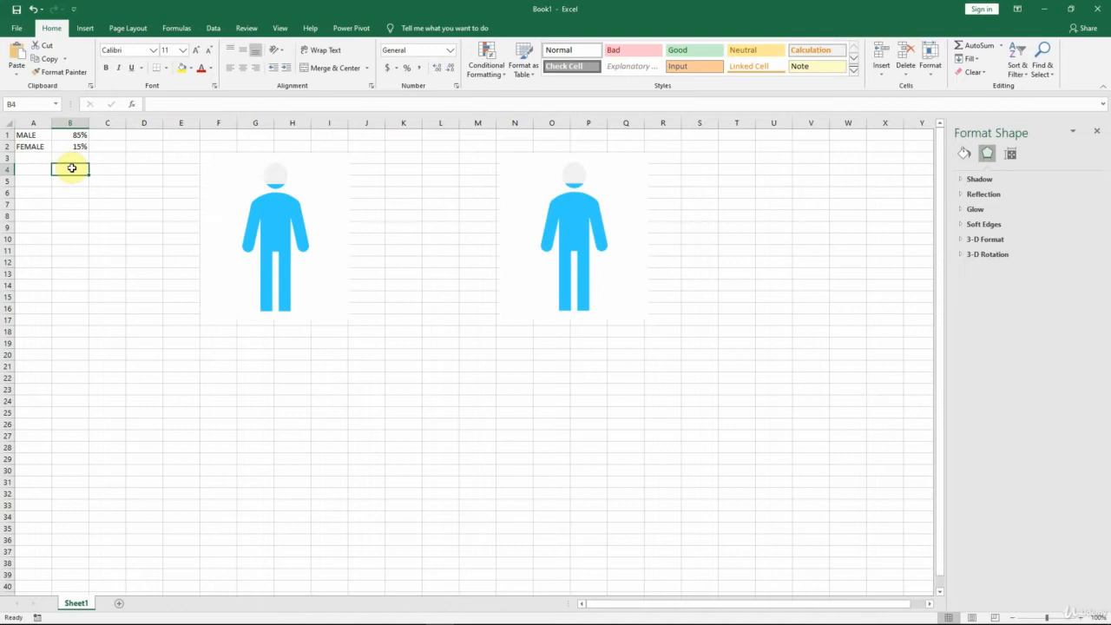
Step: Set the male percentage in cell B1 to 65%
{"action": "left_click", "coordinate": [74, 134]}
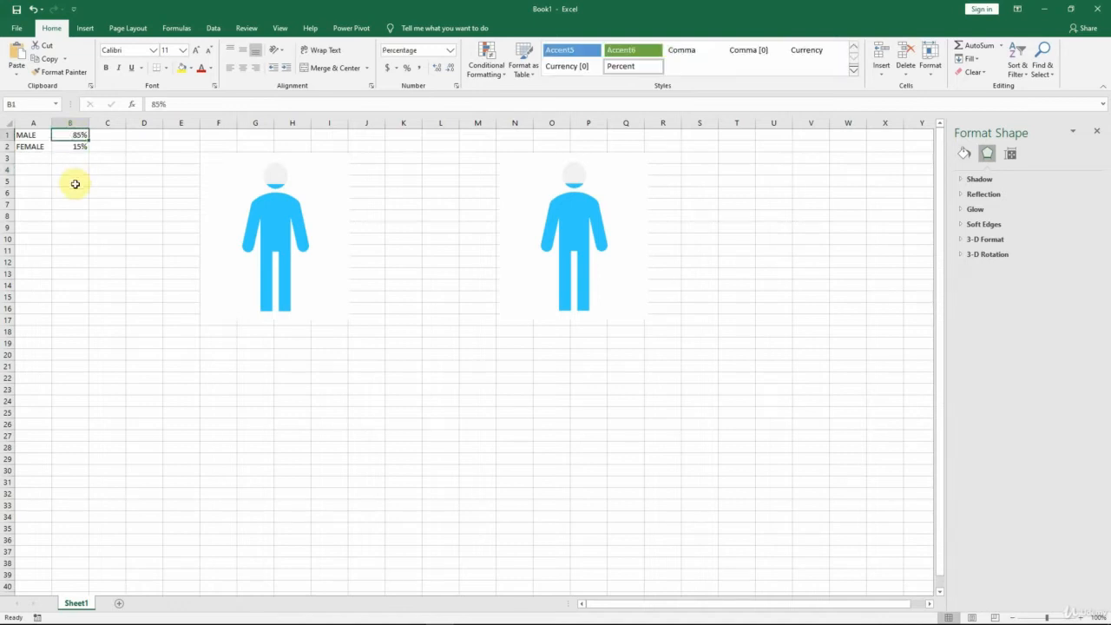
{"action": "type", "text": "65"}
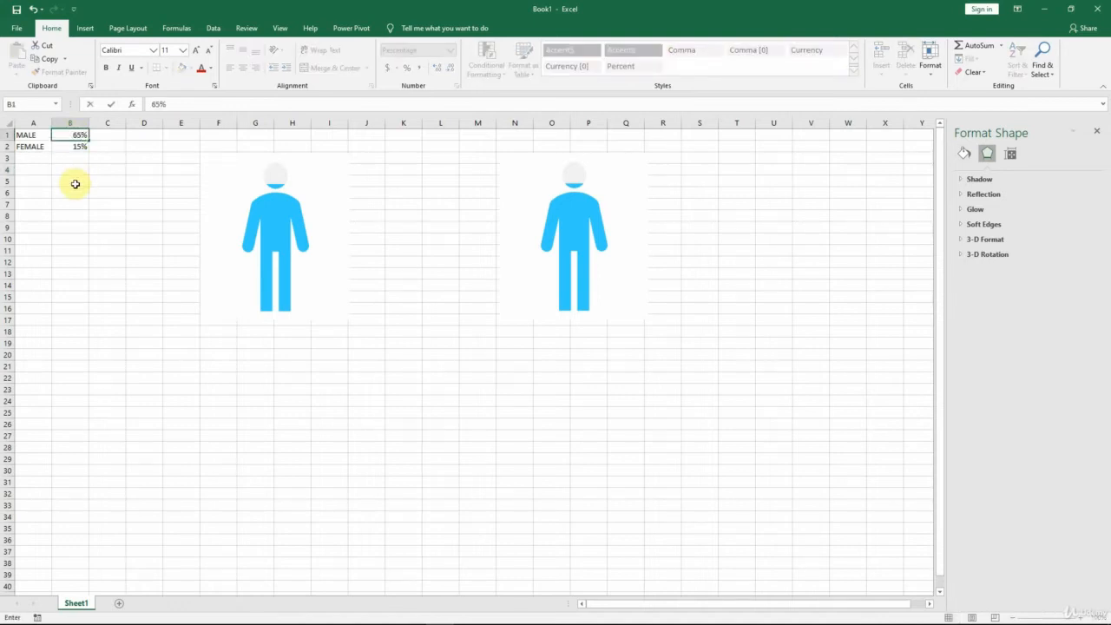
{"action": "key", "text": "ctrl+Return"}
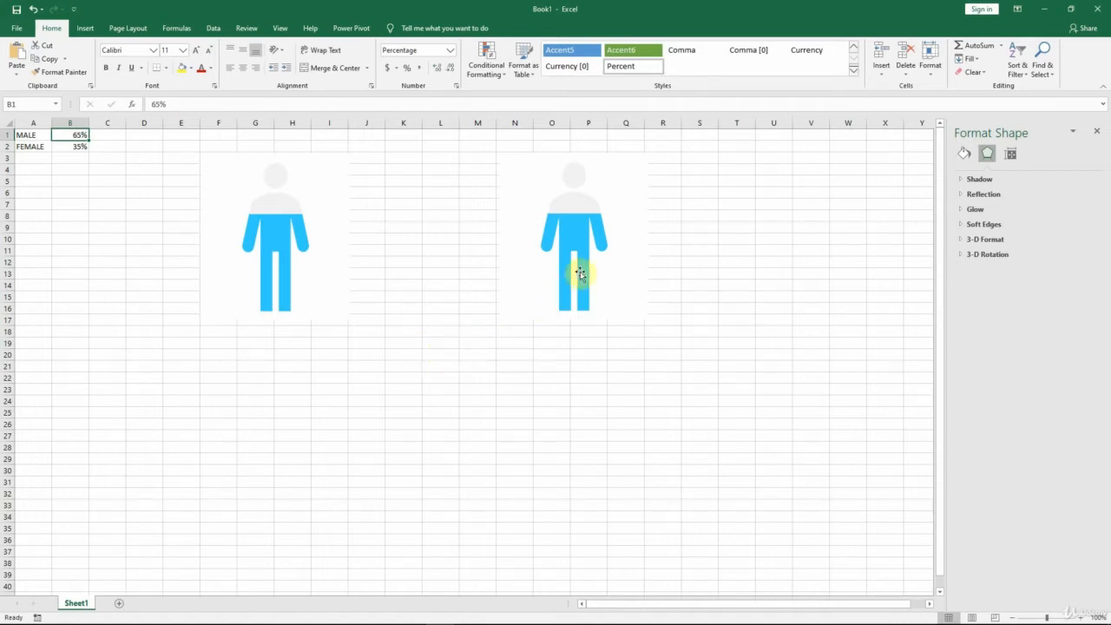
Step: Delete the inverse man picture from the duplicated chart
{"action": "left_click", "coordinate": [595, 204]}
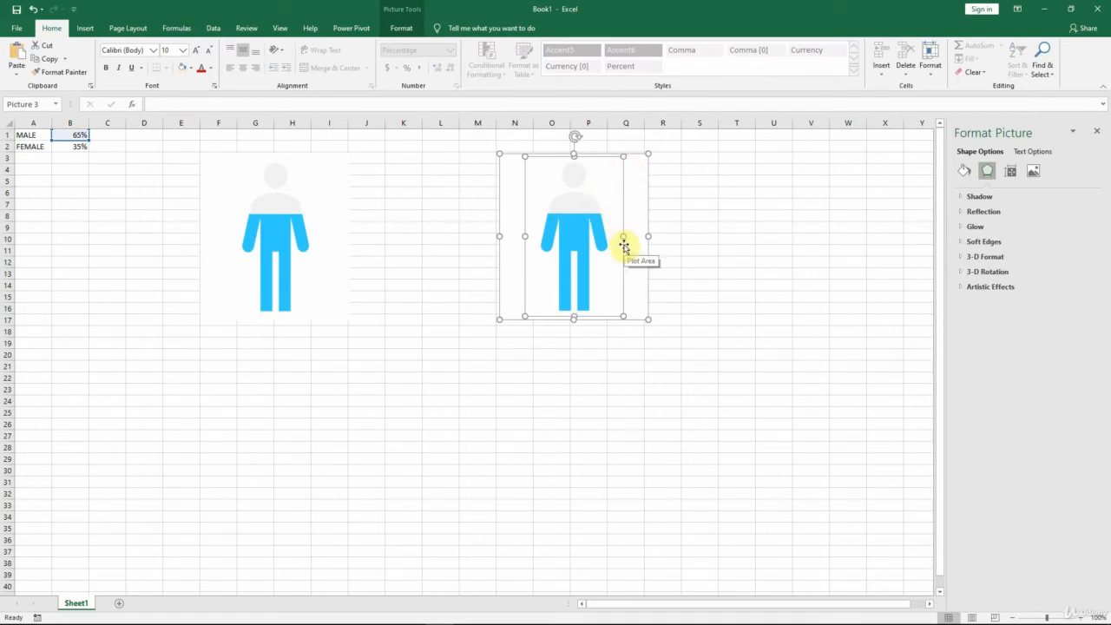
{"action": "key", "text": "Delete"}
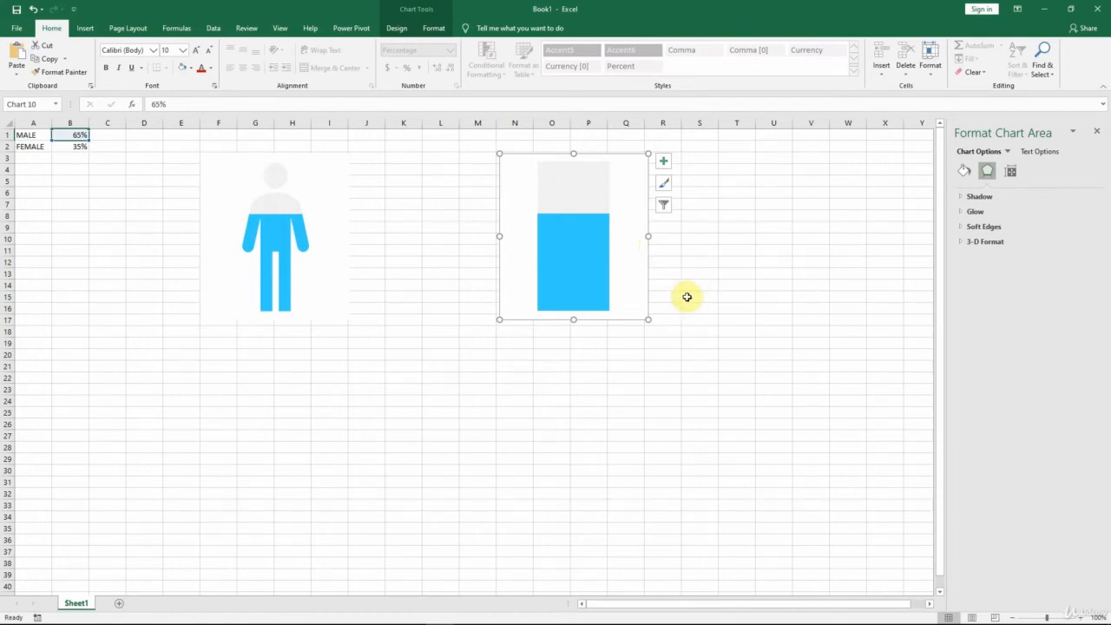
Step: Edit the duplicated chart's Series1 data source so that its series name comes from cell A2
{"action": "left_click", "coordinate": [574, 237]}
{"action": "right_click", "coordinate": [574, 237]}
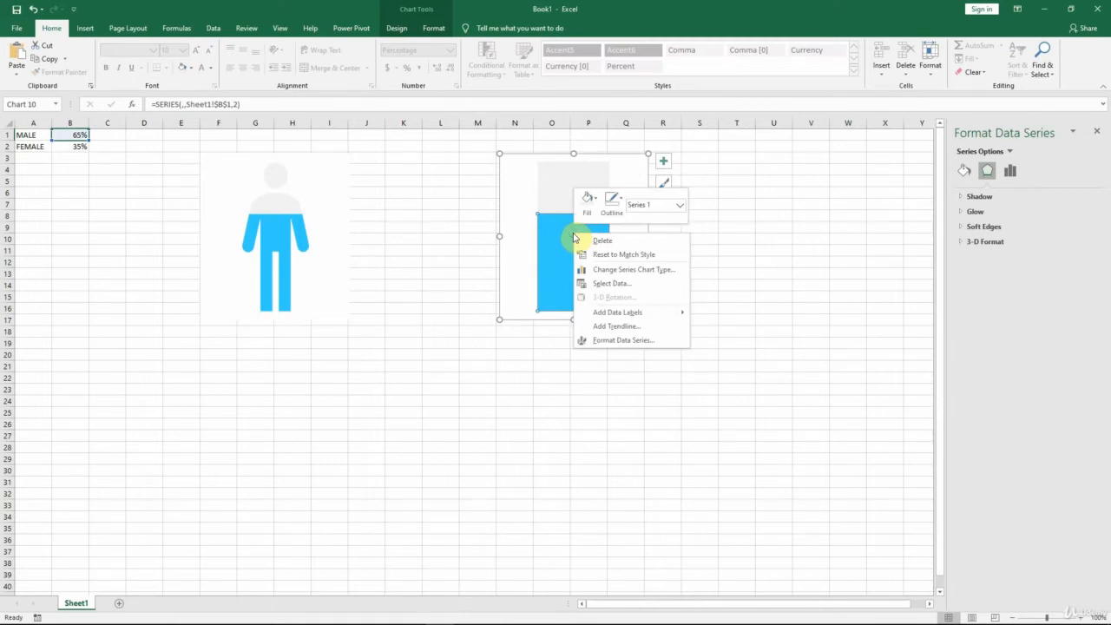
{"action": "left_click", "coordinate": [599, 283]}
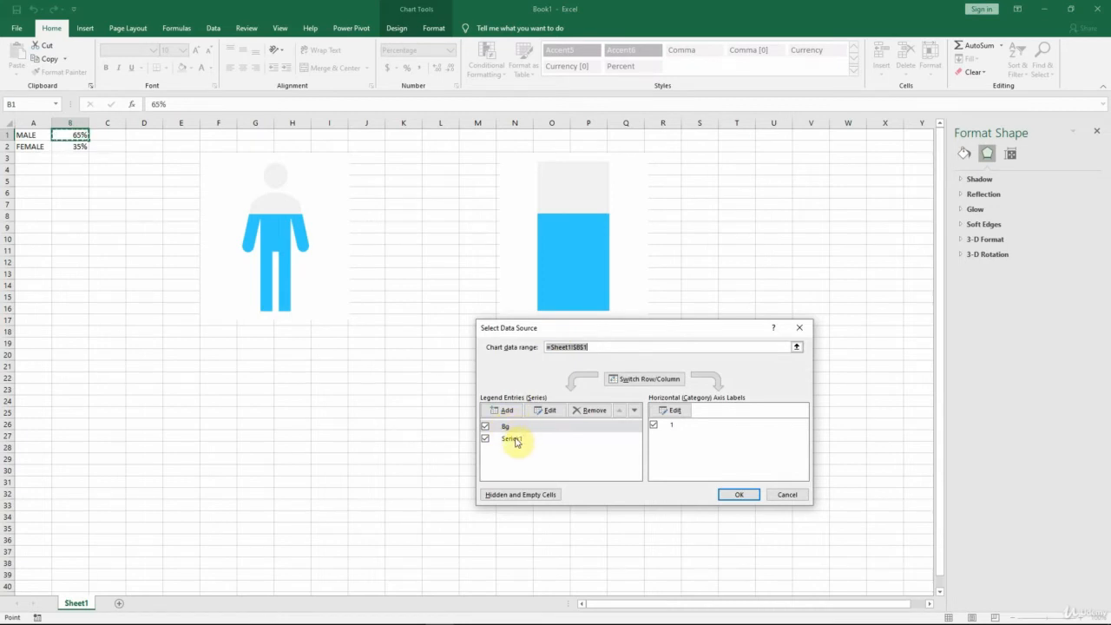
{"action": "left_click", "coordinate": [516, 441]}
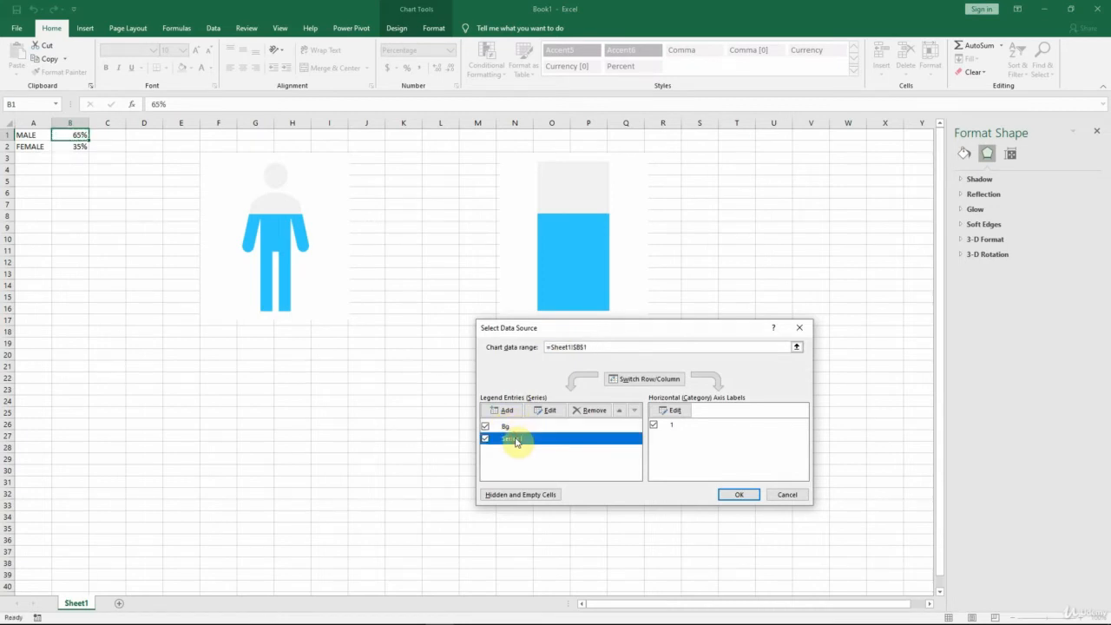
{"action": "left_click", "coordinate": [551, 413]}
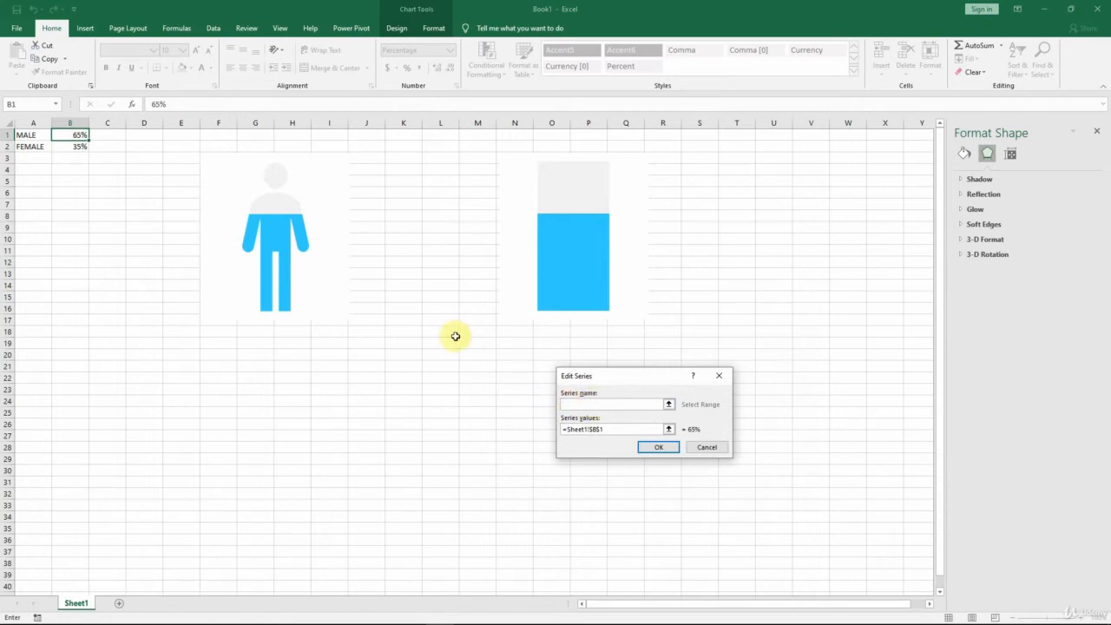
{"action": "left_click", "coordinate": [31, 148]}
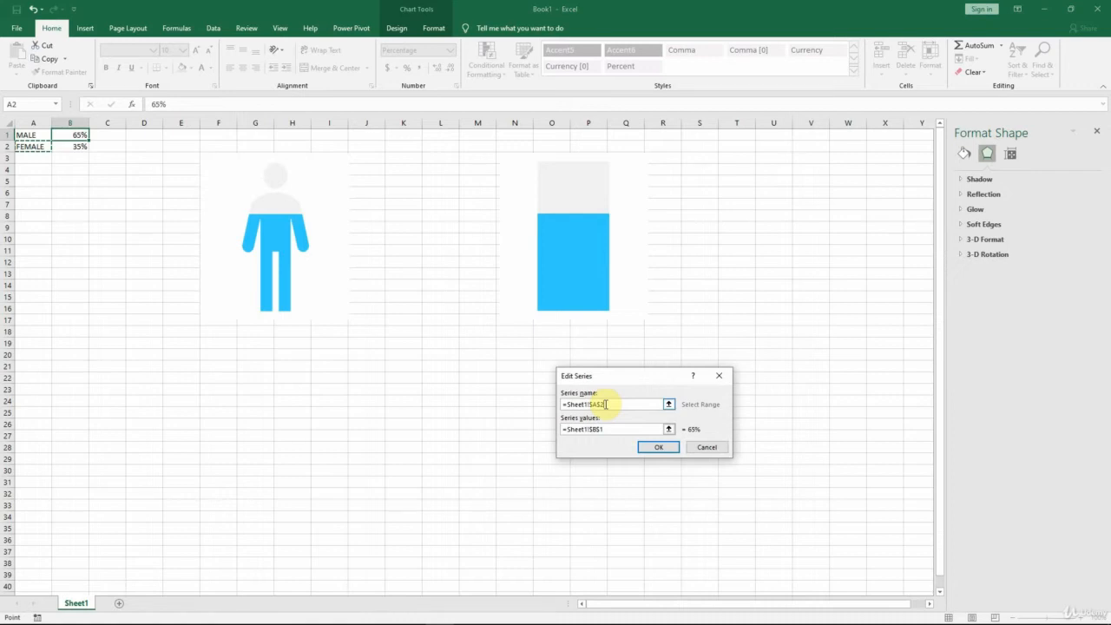
Step: Replace the series values reference with cell B2 and apply the data source changes to the duplicated chart
{"action": "left_click", "coordinate": [591, 429]}
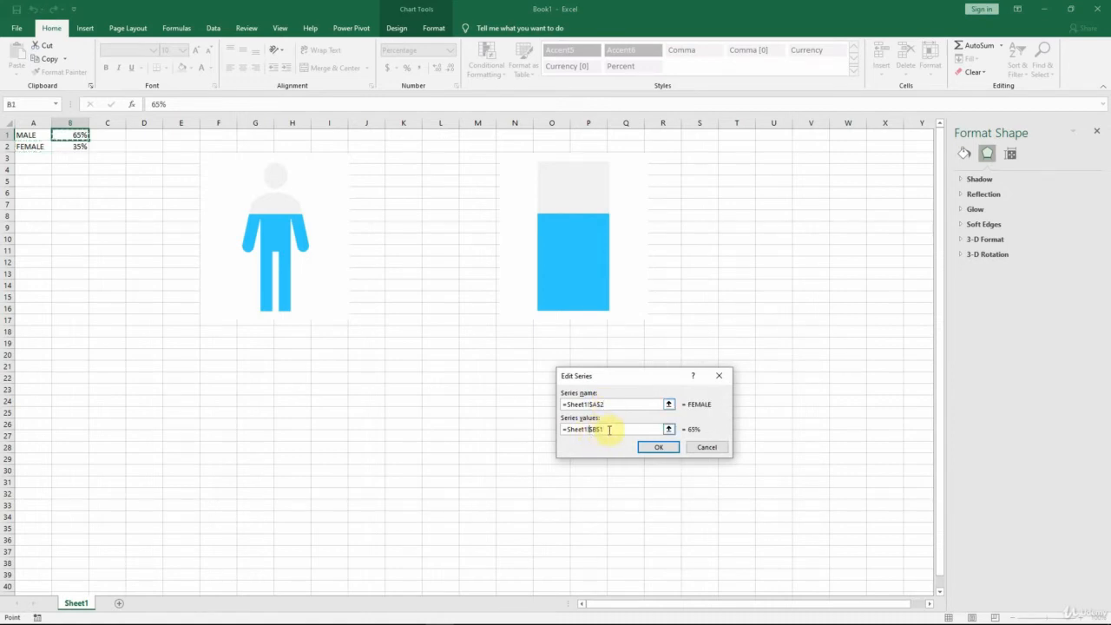
{"action": "left_click_drag", "start_coordinate": [608, 429], "coordinate": [563, 428]}
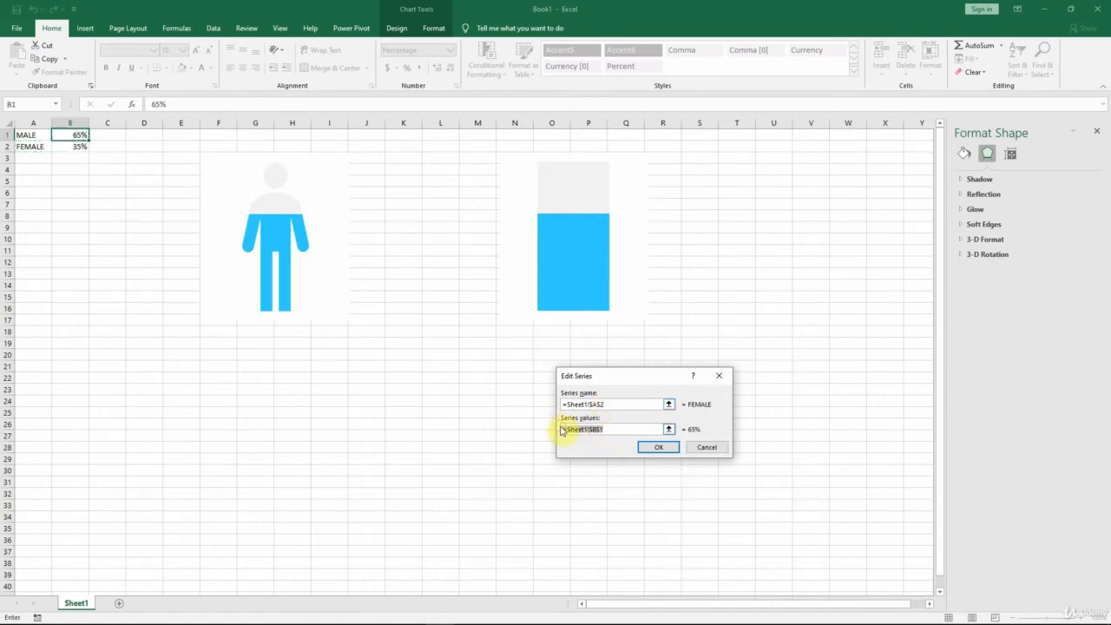
{"action": "key", "text": "BackSpace"}
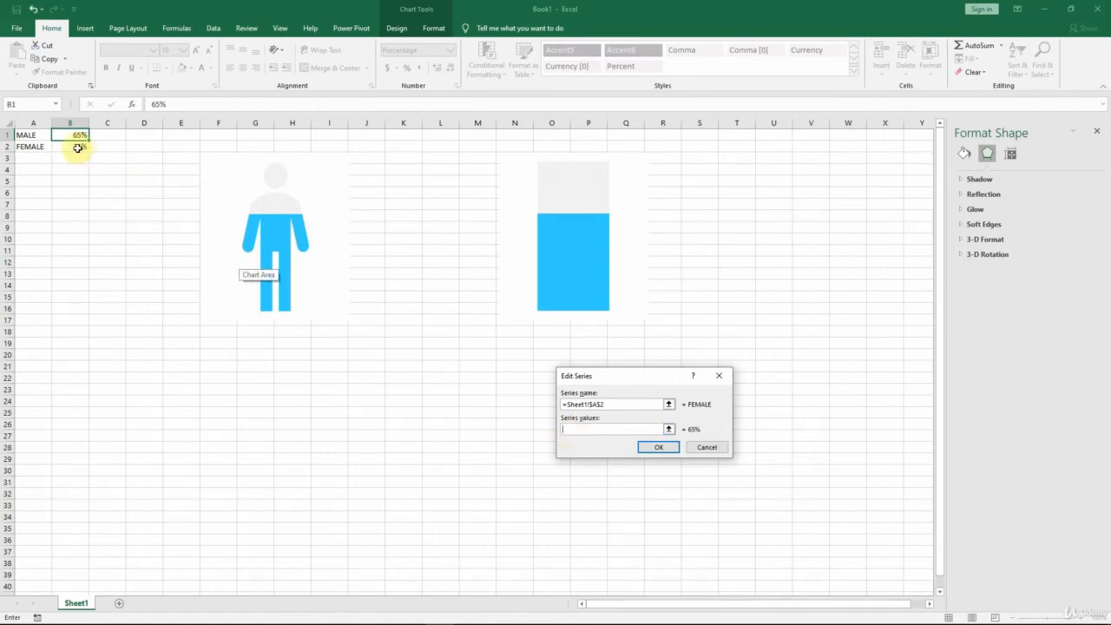
{"action": "left_click", "coordinate": [81, 150]}
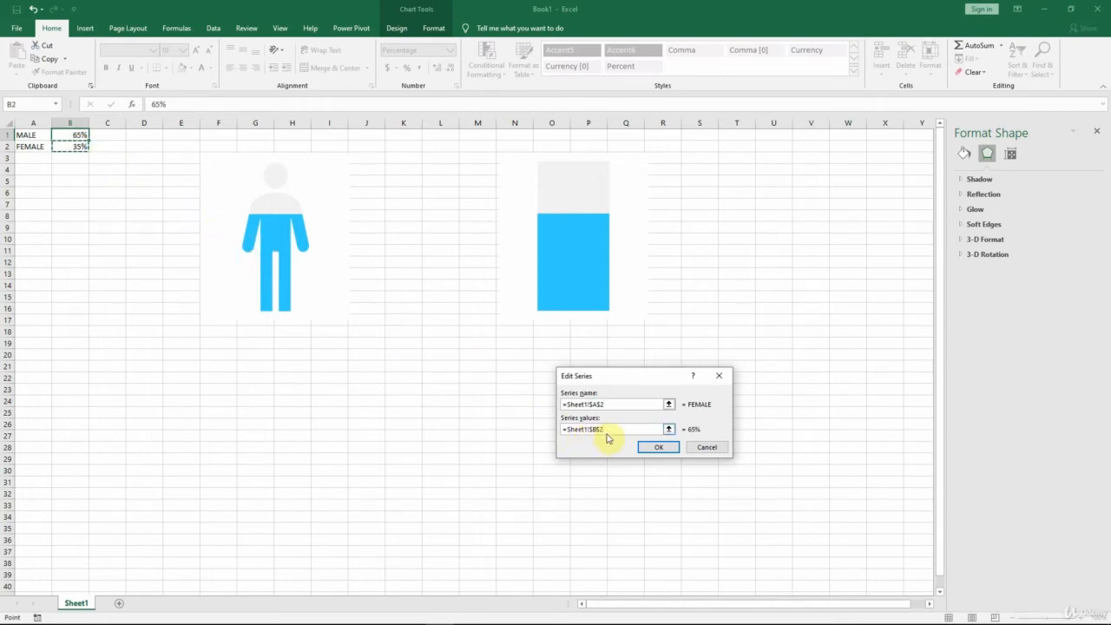
{"action": "left_click", "coordinate": [659, 449]}
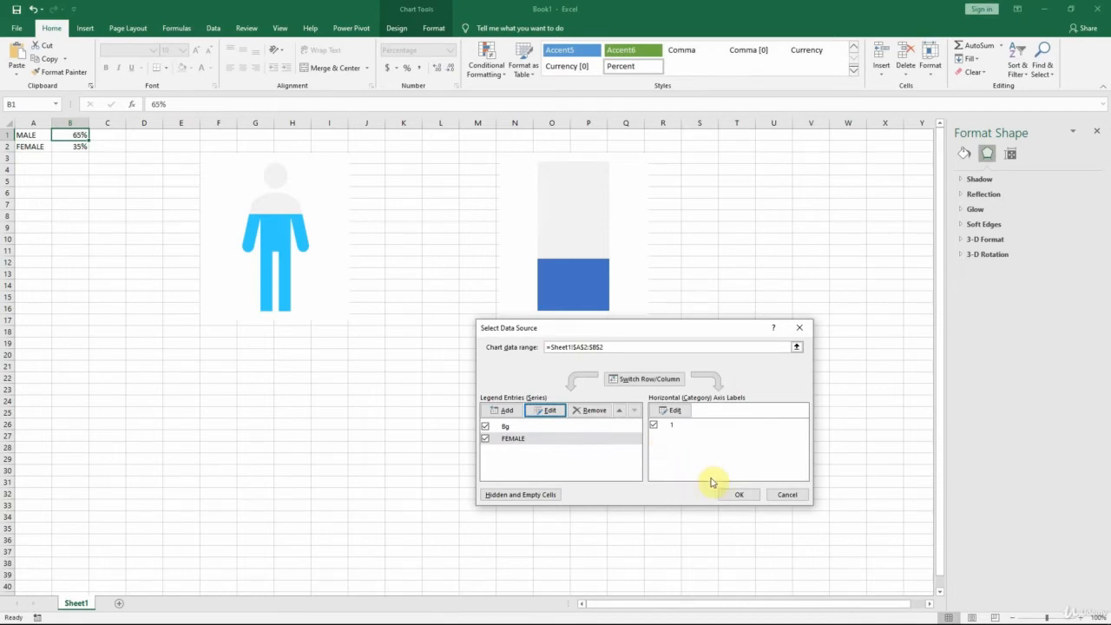
{"action": "left_click", "coordinate": [739, 494]}
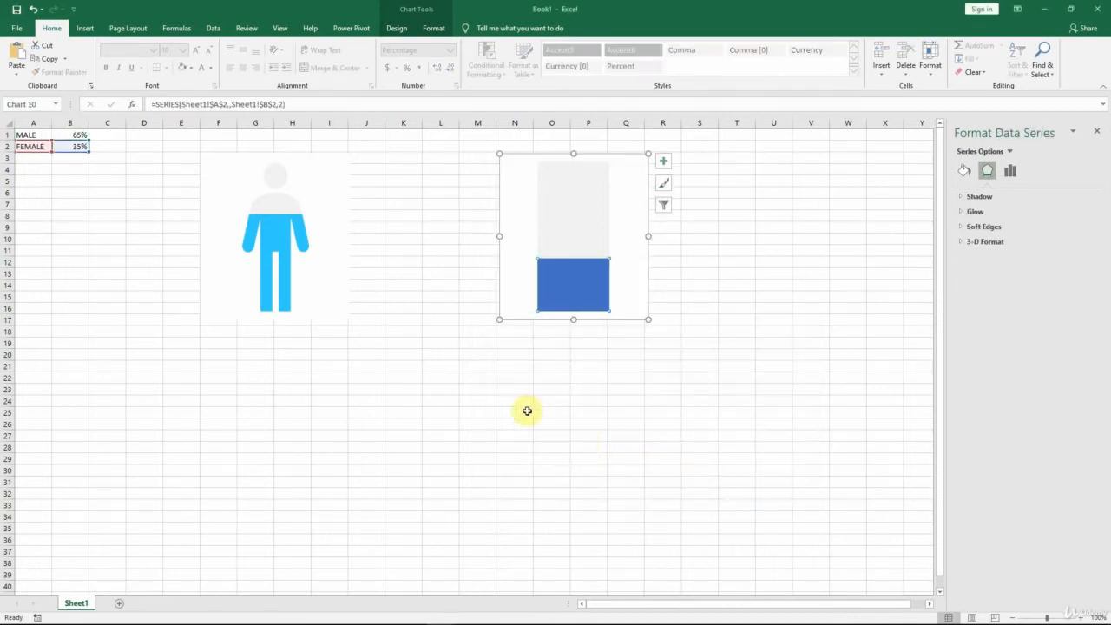
Step: Test both charts by setting the male percentage in cell B1 to 98%, followed by 23%
{"action": "left_click", "coordinate": [65, 136]}
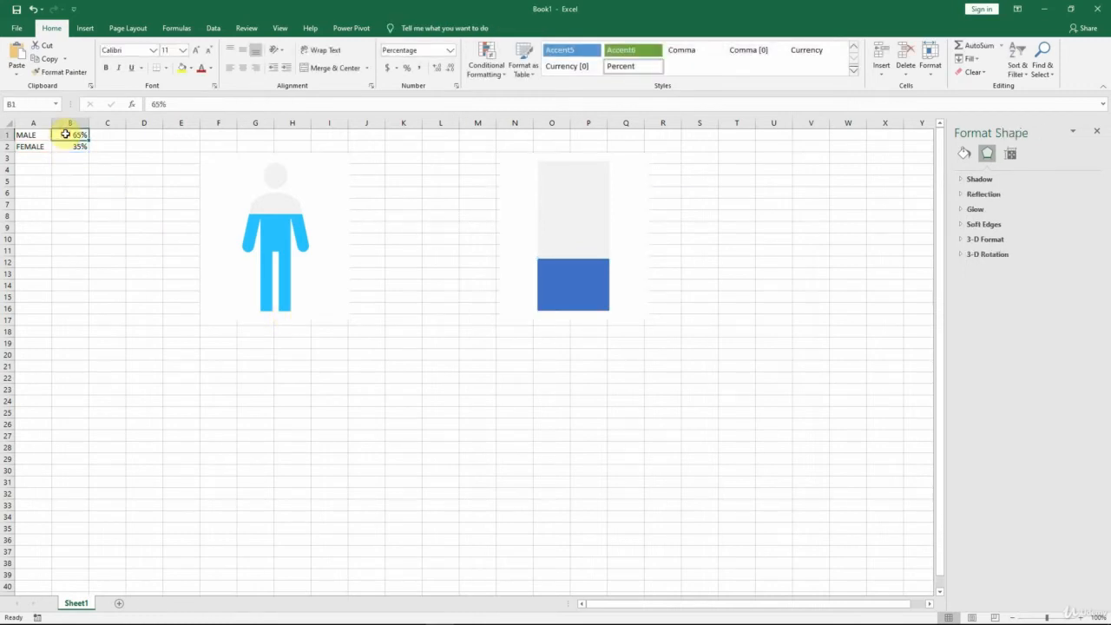
{"action": "type", "text": "98"}
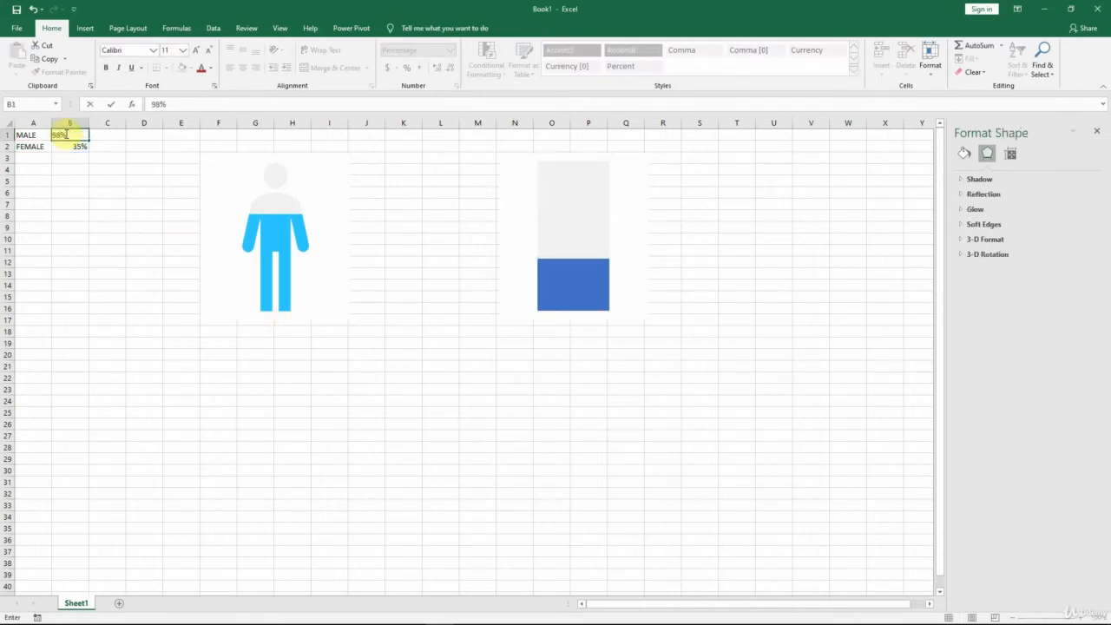
{"action": "left_click", "coordinate": [65, 135]}
{"action": "type", "text": "23"}
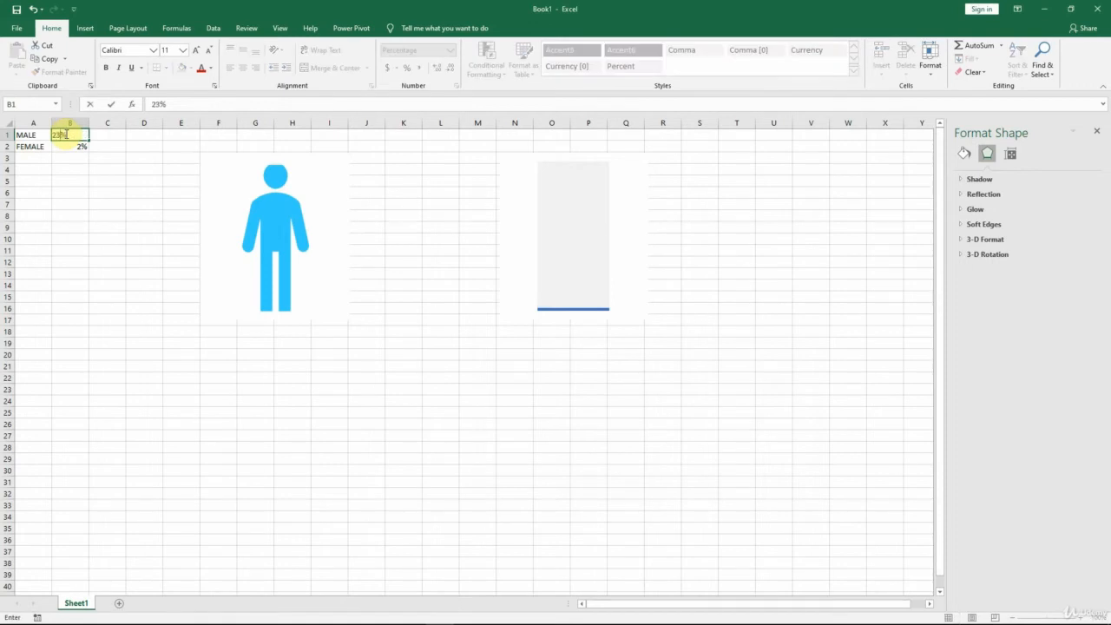
{"action": "left_click", "coordinate": [65, 134]}
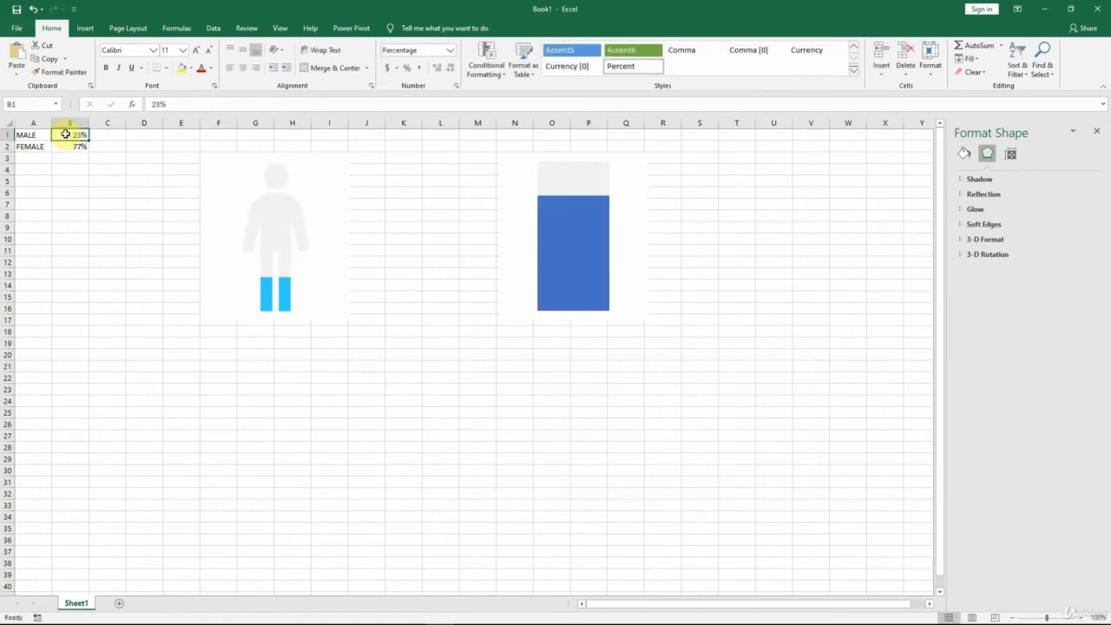
Step: Copy the hex code 33CCFF of the standard light blue from the font colour picker, leaving the cell's font colour unchanged
{"action": "left_click", "coordinate": [387, 172]}
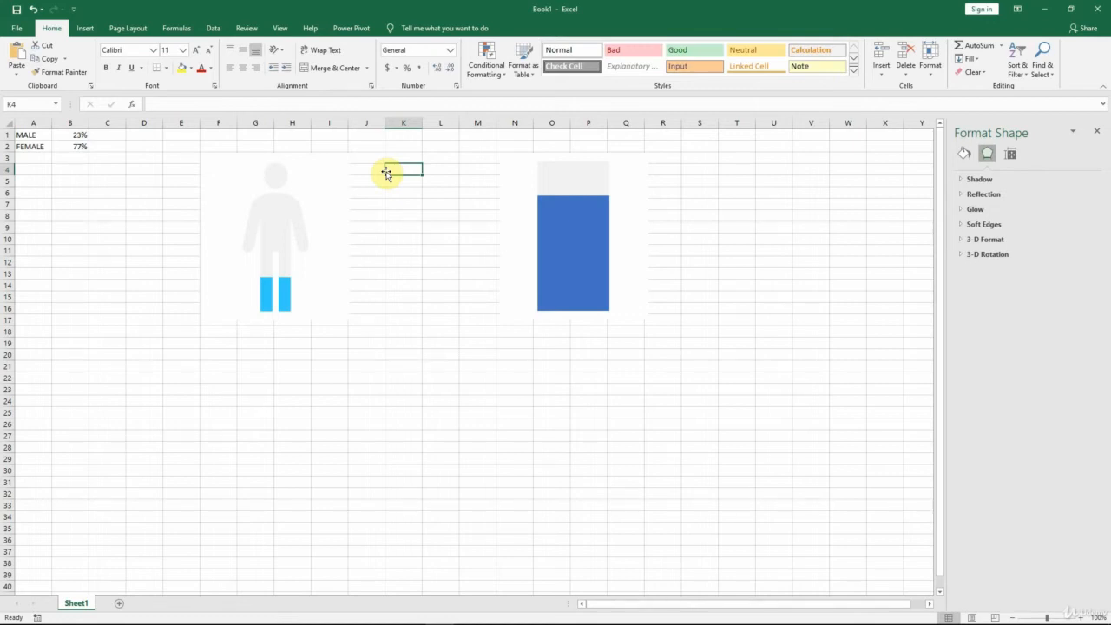
{"action": "left_click", "coordinate": [210, 67]}
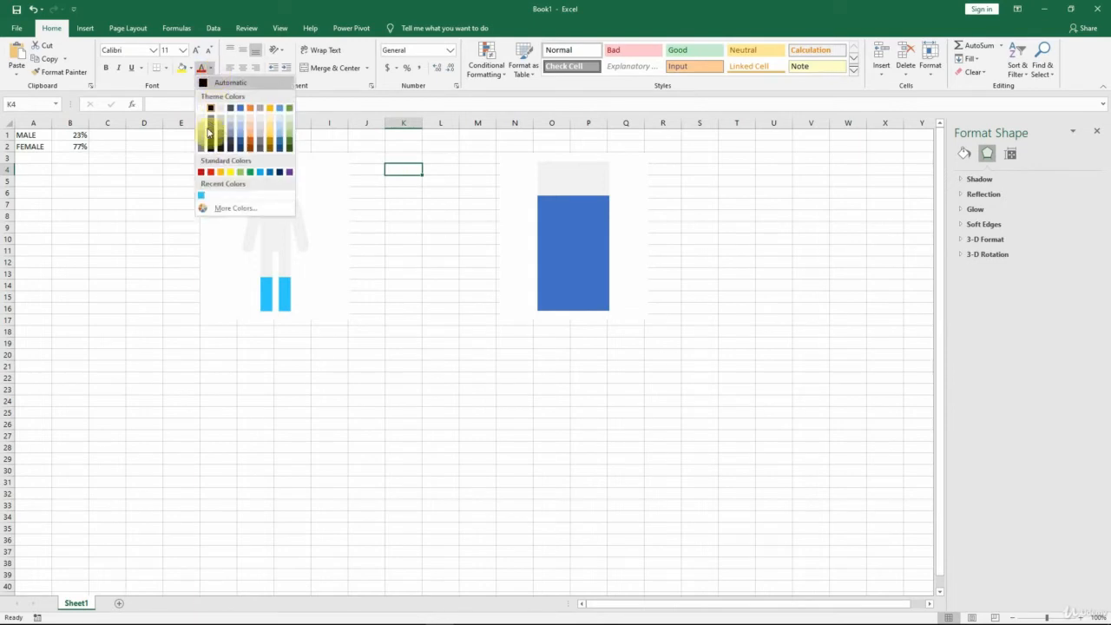
{"action": "left_click", "coordinate": [223, 209]}
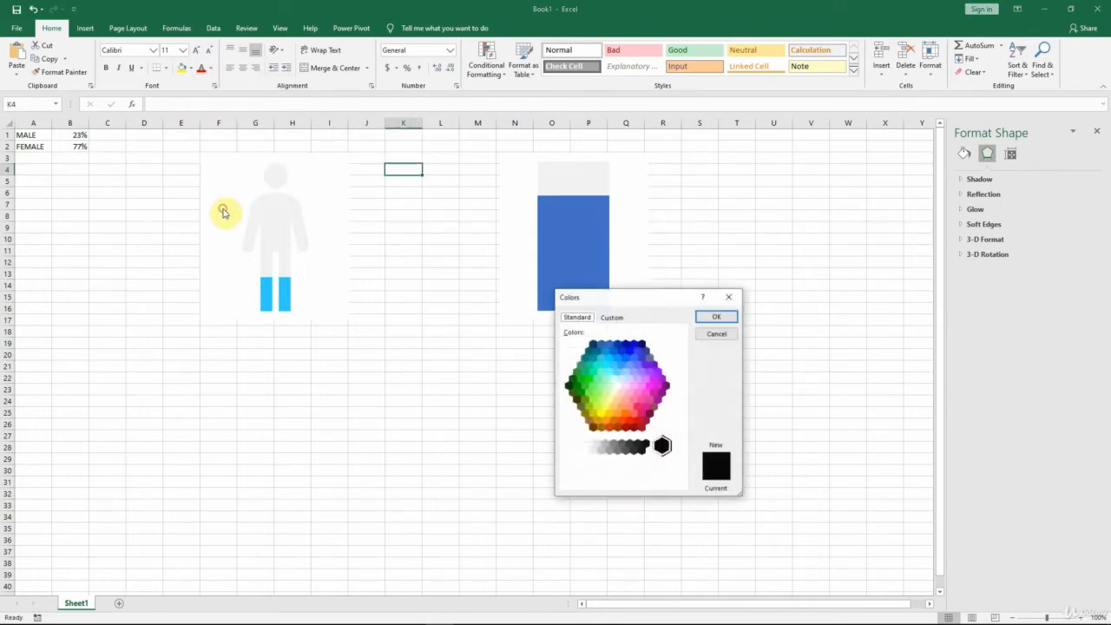
{"action": "left_click", "coordinate": [614, 366]}
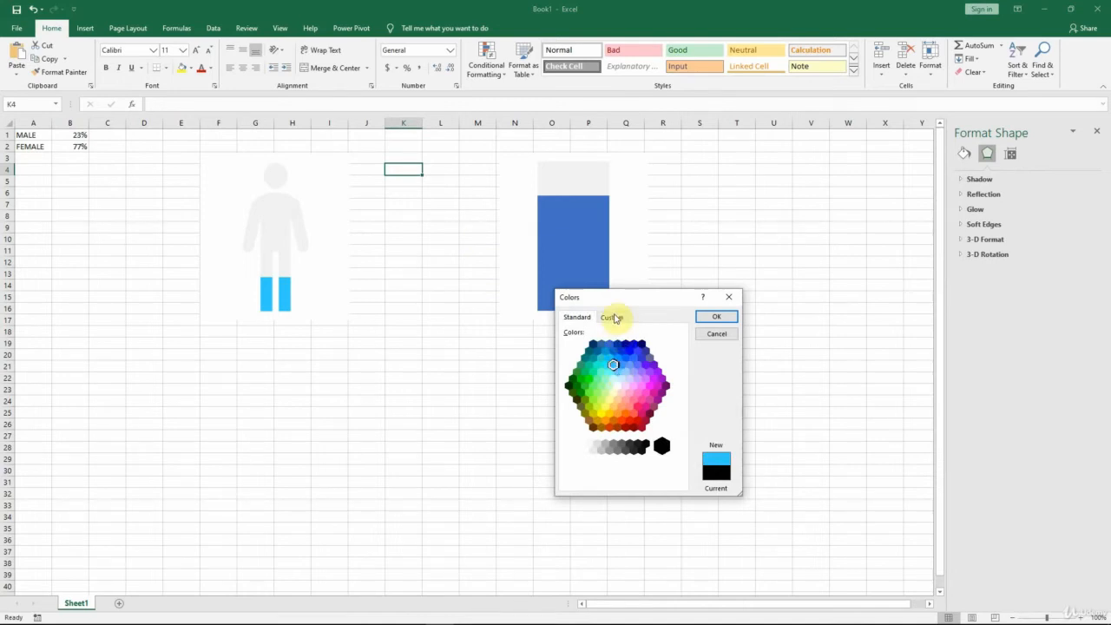
{"action": "left_click", "coordinate": [612, 318]}
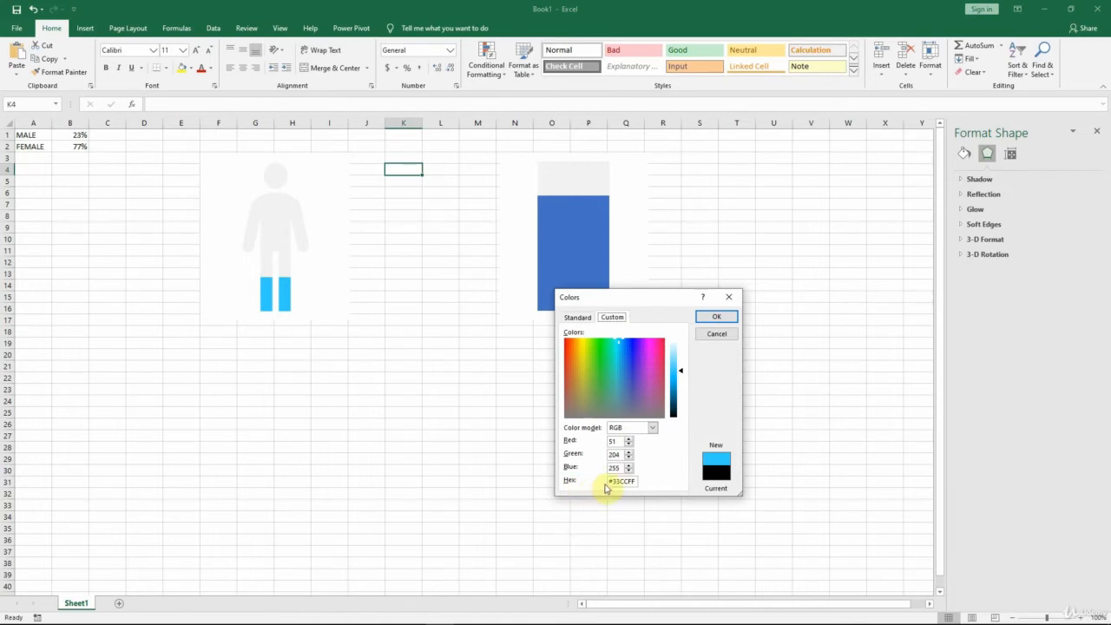
{"action": "left_click_drag", "start_coordinate": [614, 481], "coordinate": [635, 480]}
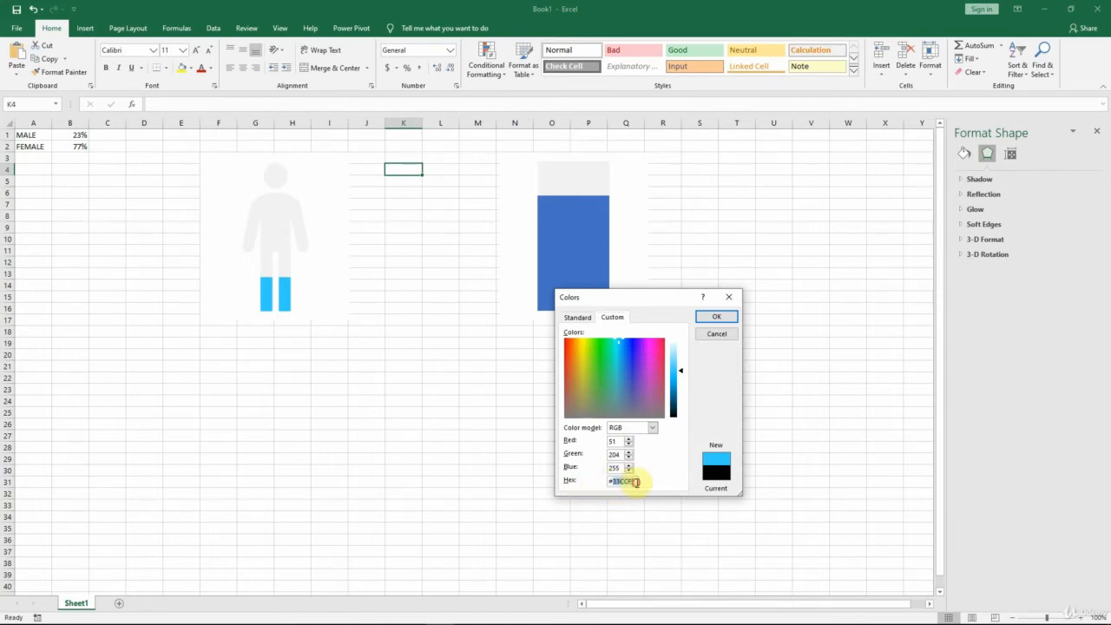
{"action": "key", "text": "ctrl+c"}
{"action": "left_click", "coordinate": [717, 336]}
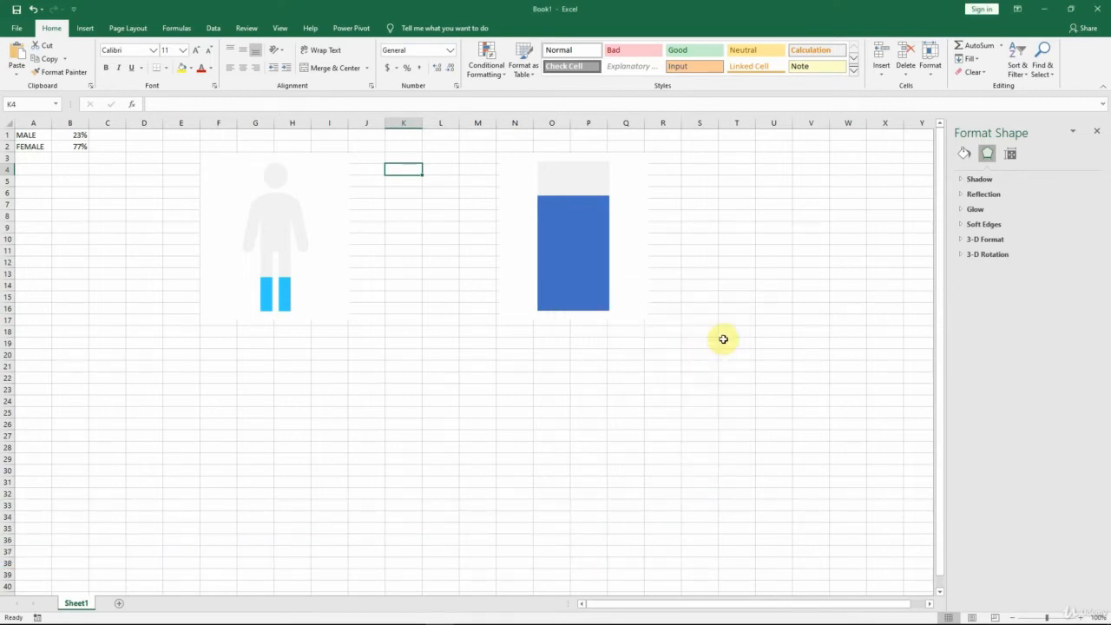
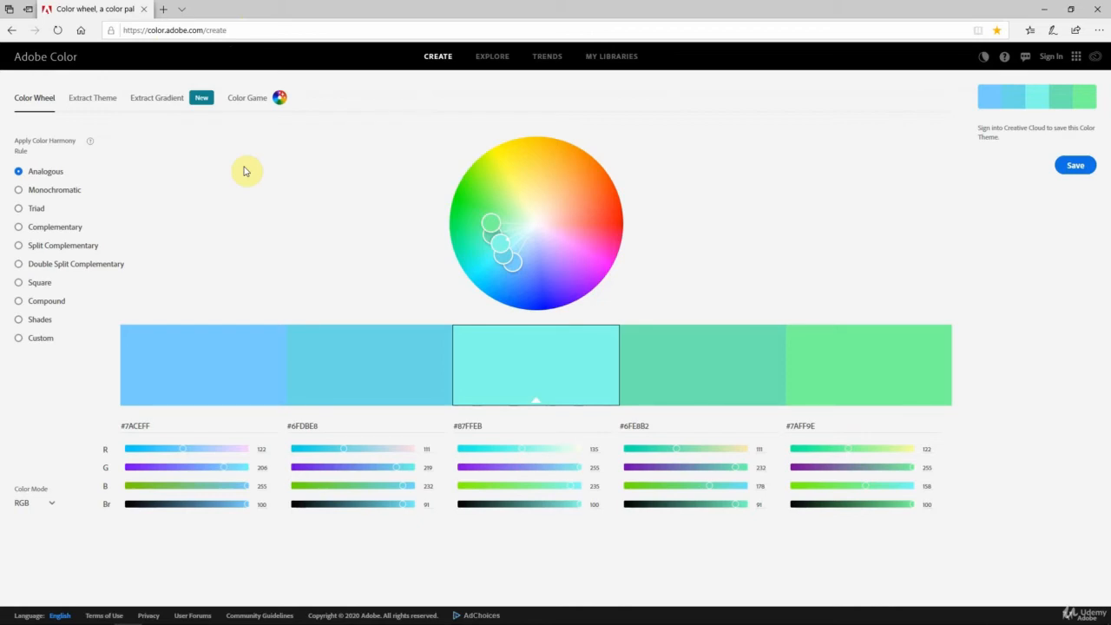
Step: Set the first swatch's hex code to the copied 33CCFF in Adobe Color
{"action": "left_click", "coordinate": [125, 428]}
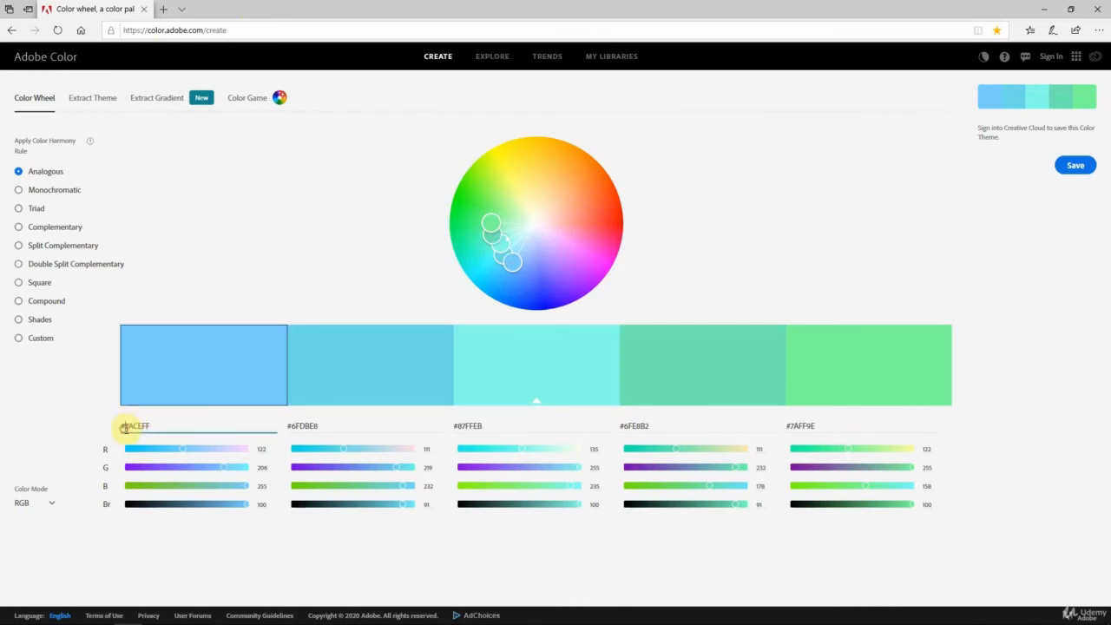
{"action": "left_click_drag", "start_coordinate": [123, 427], "coordinate": [159, 425]}
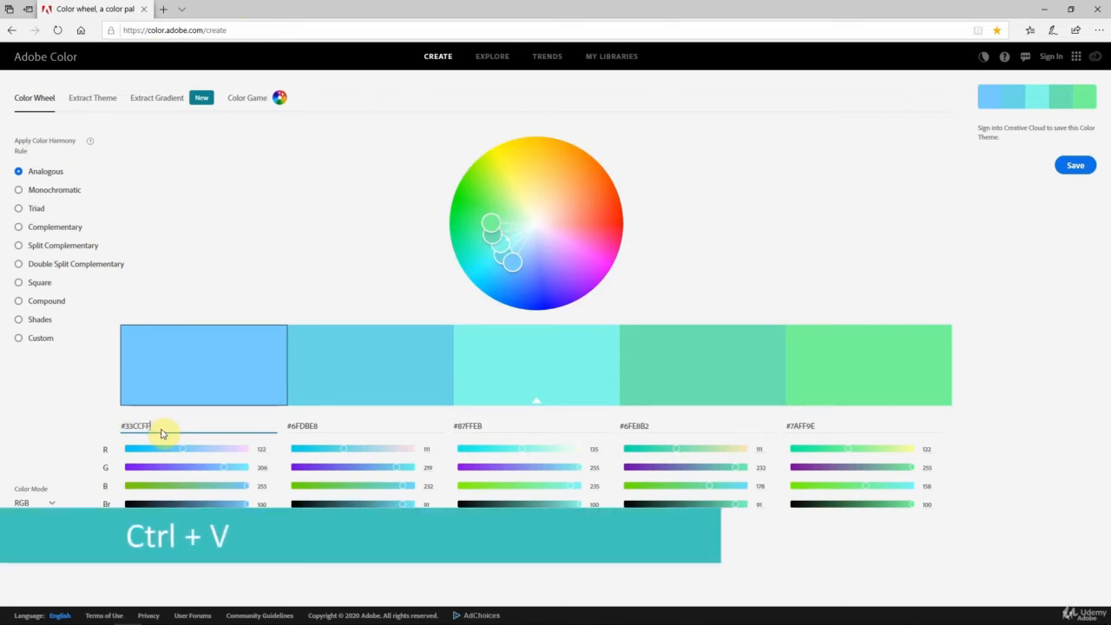
{"action": "type", "text": "#33CCFF"}
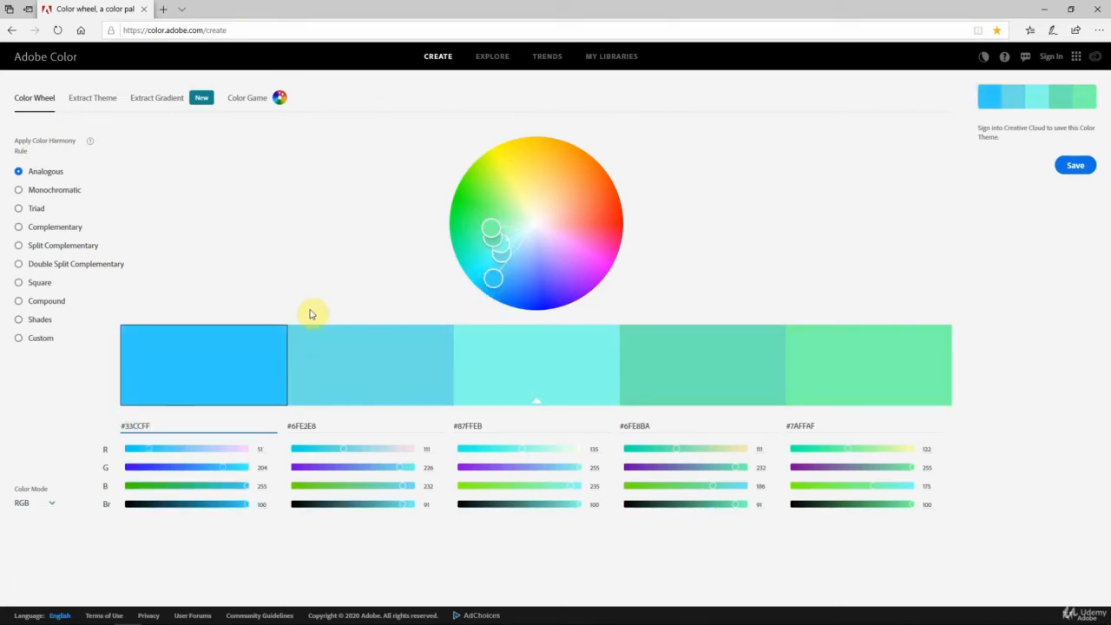
Step: Apply the Complementary harmony rule and set the first swatch's hex code to 33CCFF again
{"action": "left_click", "coordinate": [17, 191]}
{"action": "left_click", "coordinate": [19, 209]}
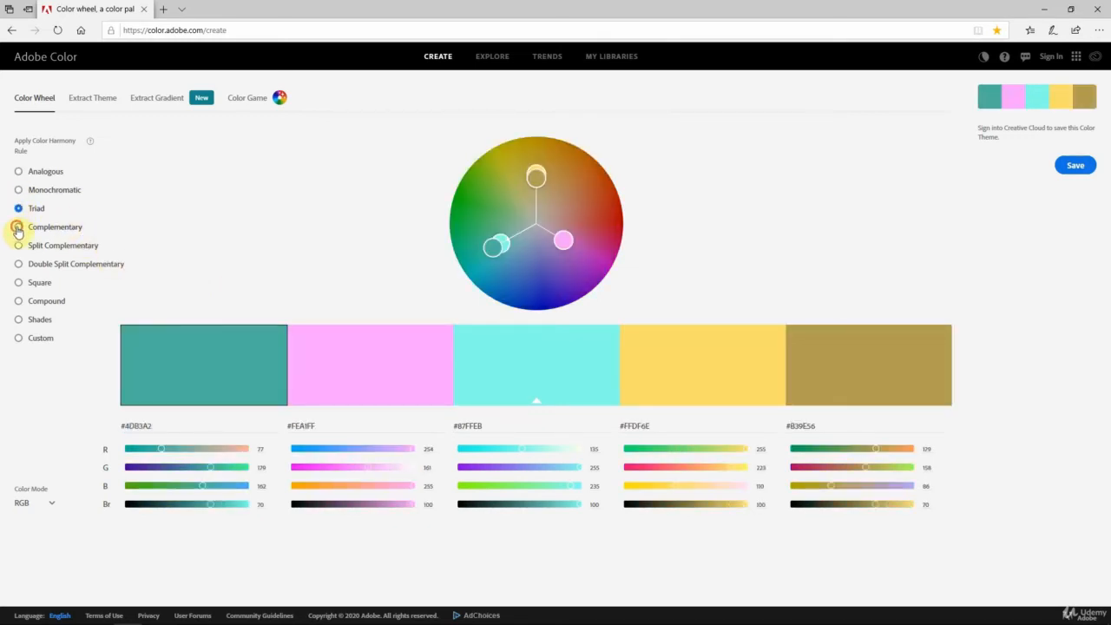
{"action": "left_click", "coordinate": [19, 228]}
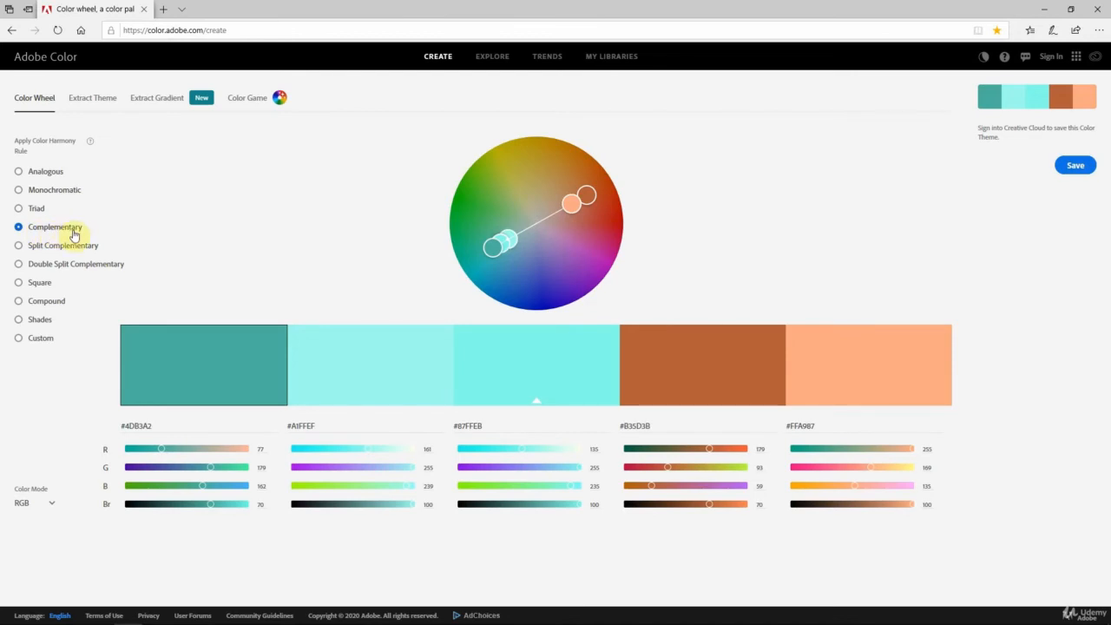
{"action": "left_click_drag", "start_coordinate": [161, 427], "coordinate": [125, 425]}
{"action": "type", "text": "33CCFF"}
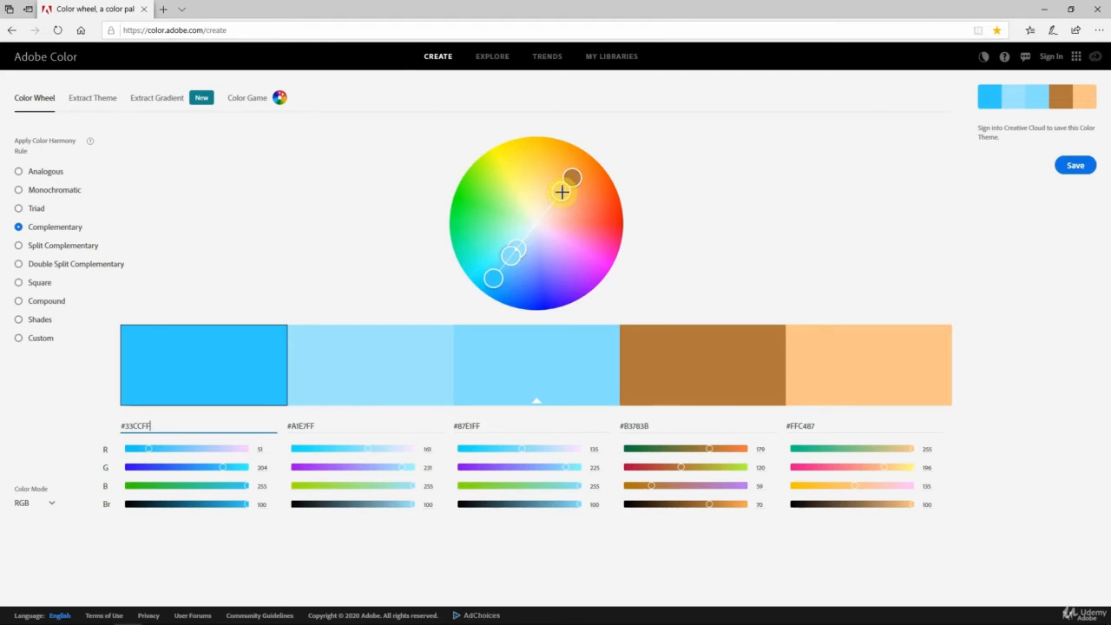
Step: Move the light orange marker outward on the colour wheel for a stronger orange, and reset the first swatch to 33CCFF
{"action": "left_click_drag", "start_coordinate": [562, 193], "coordinate": [578, 169]}
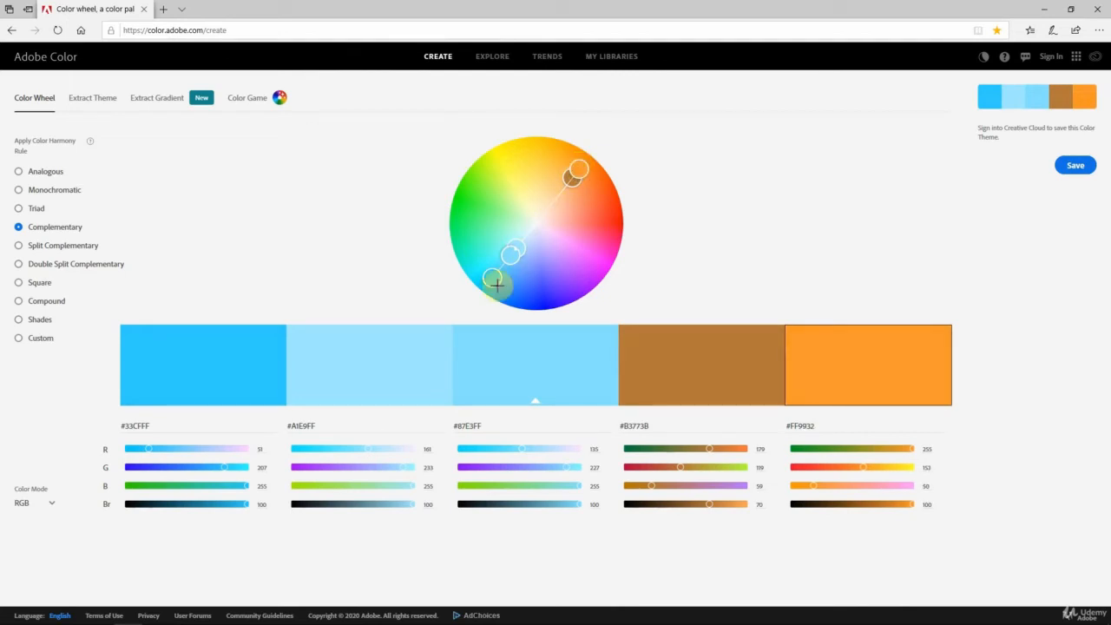
{"action": "triple_click", "coordinate": [133, 428]}
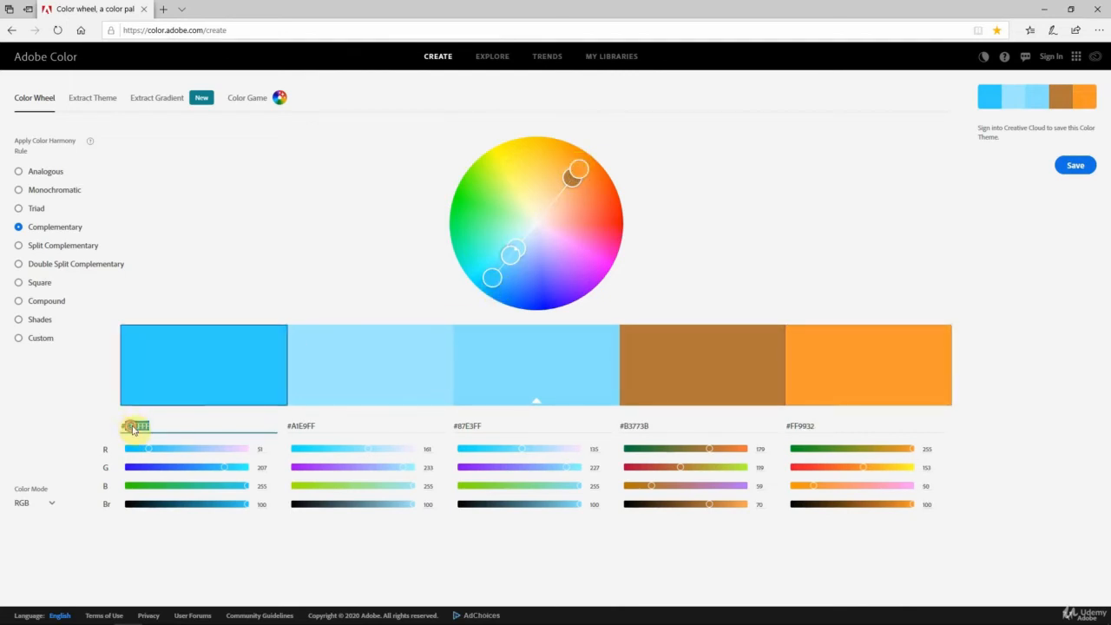
{"action": "left_click", "coordinate": [189, 430]}
{"action": "key", "text": "Return"}
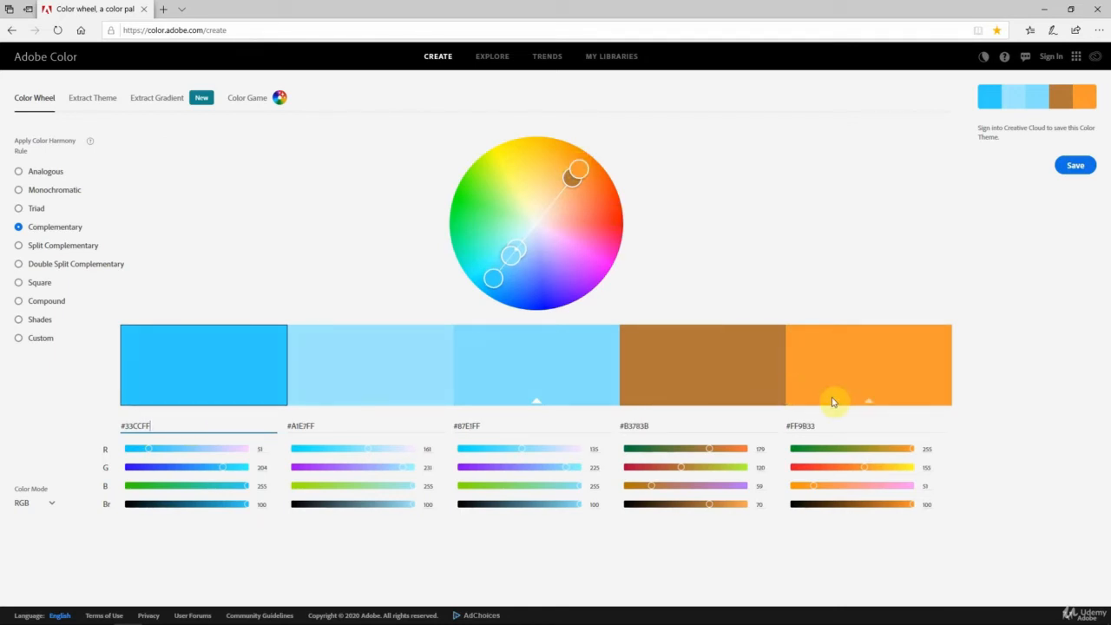
Step: Copy the hex code FF9B33 of the bright orange swatch and switch back to the Excel workbook
{"action": "double_click", "coordinate": [807, 426]}
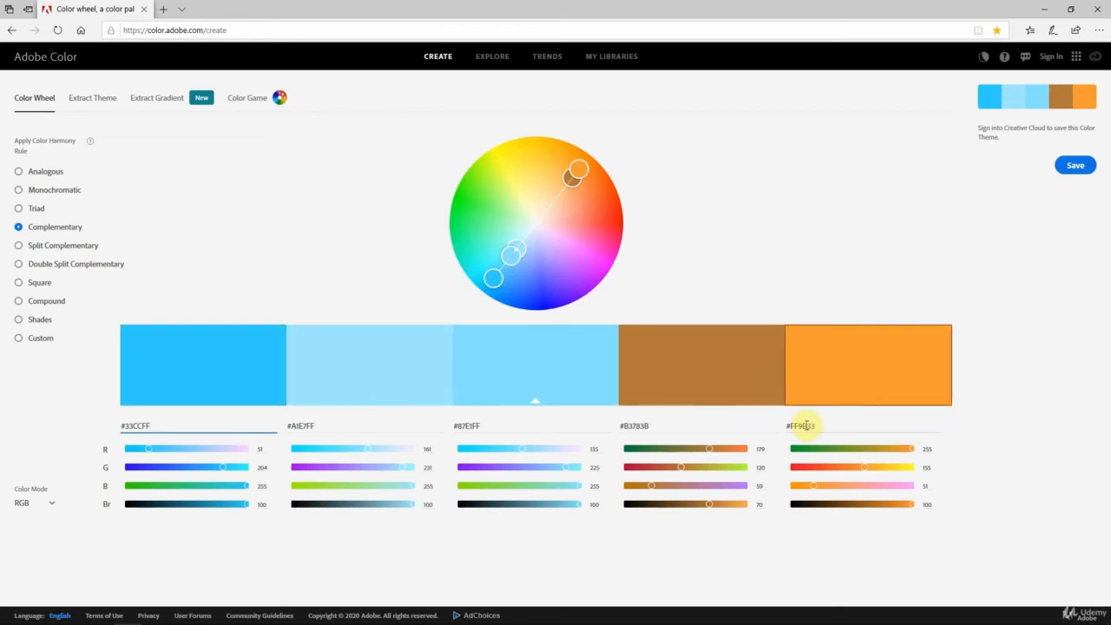
{"action": "right_click", "coordinate": [807, 427]}
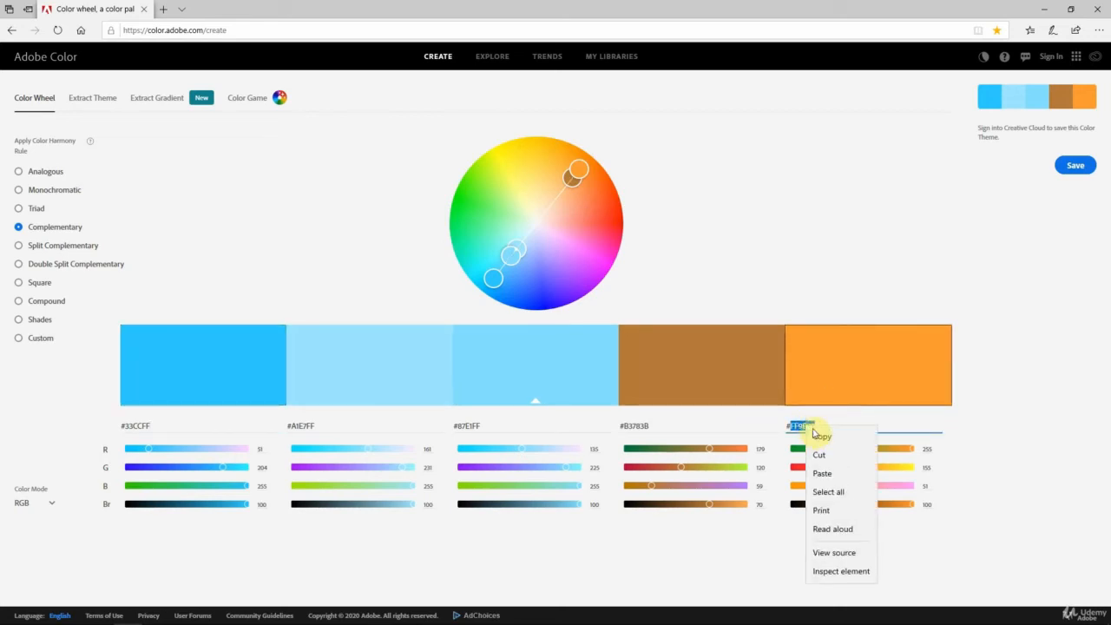
{"action": "left_click", "coordinate": [825, 439]}
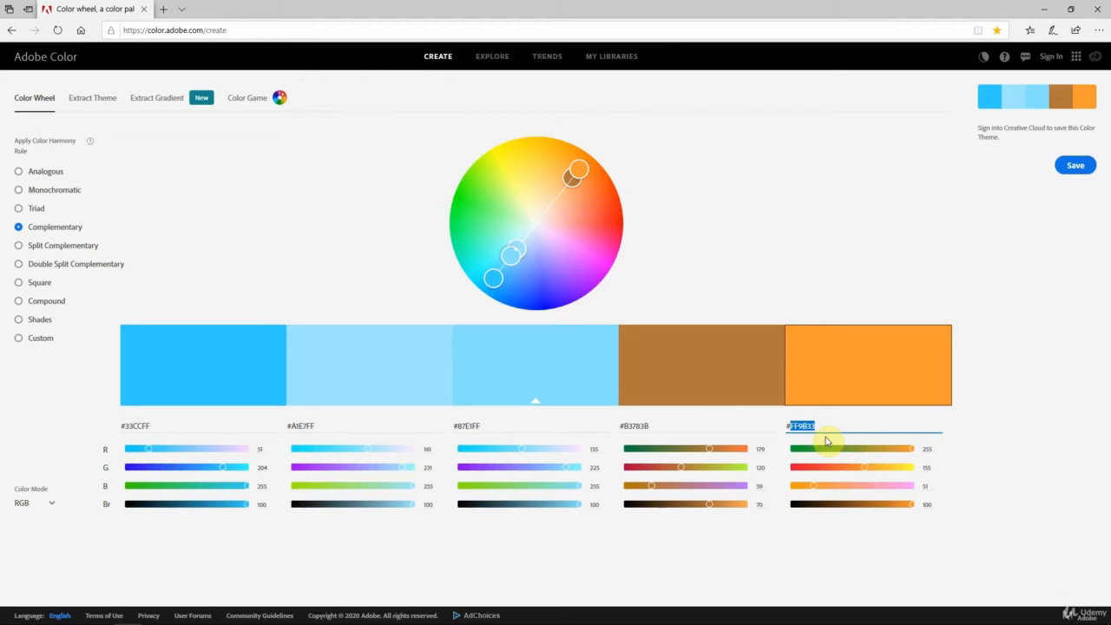
{"action": "key", "text": "alt+Tab"}
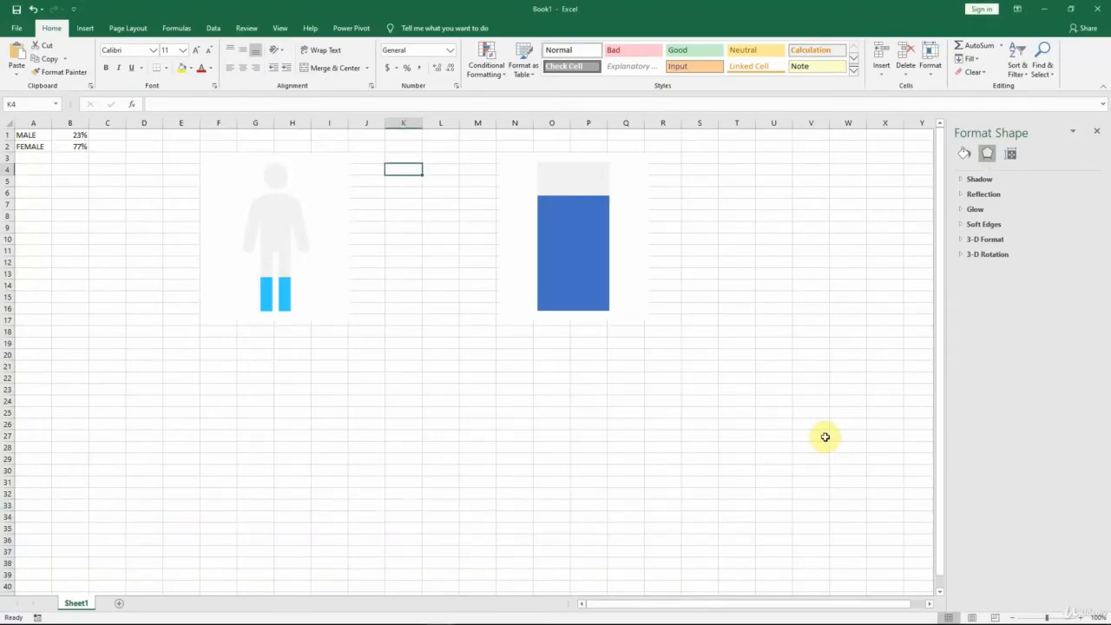
Step: Fill the female percentage series in the duplicated chart with the custom colour FF9B33
{"action": "left_click", "coordinate": [576, 253]}
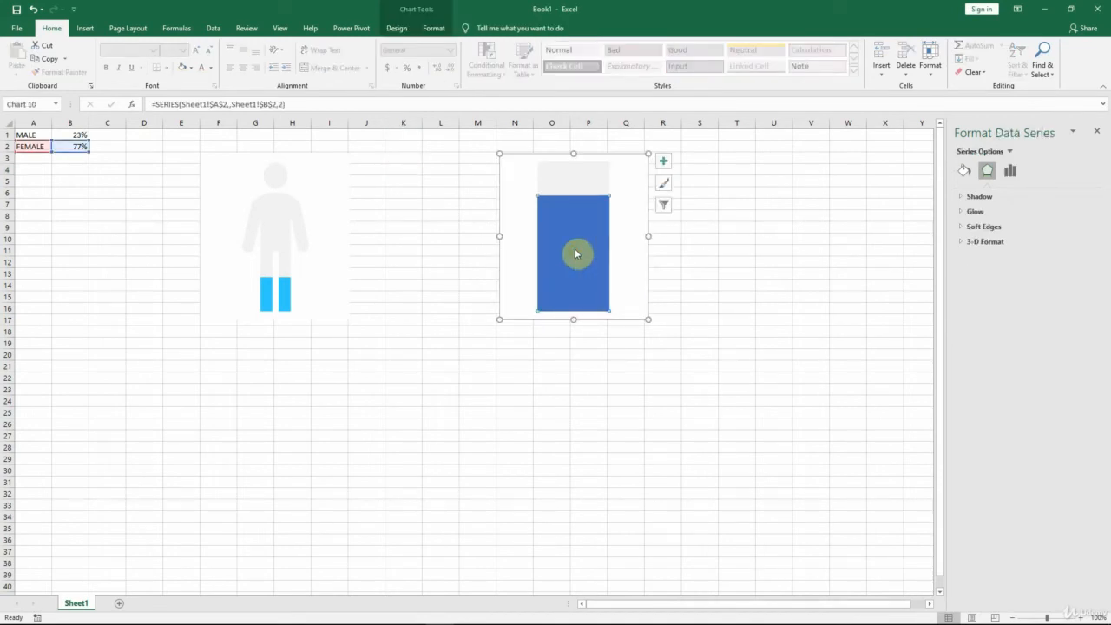
{"action": "left_click", "coordinate": [962, 173]}
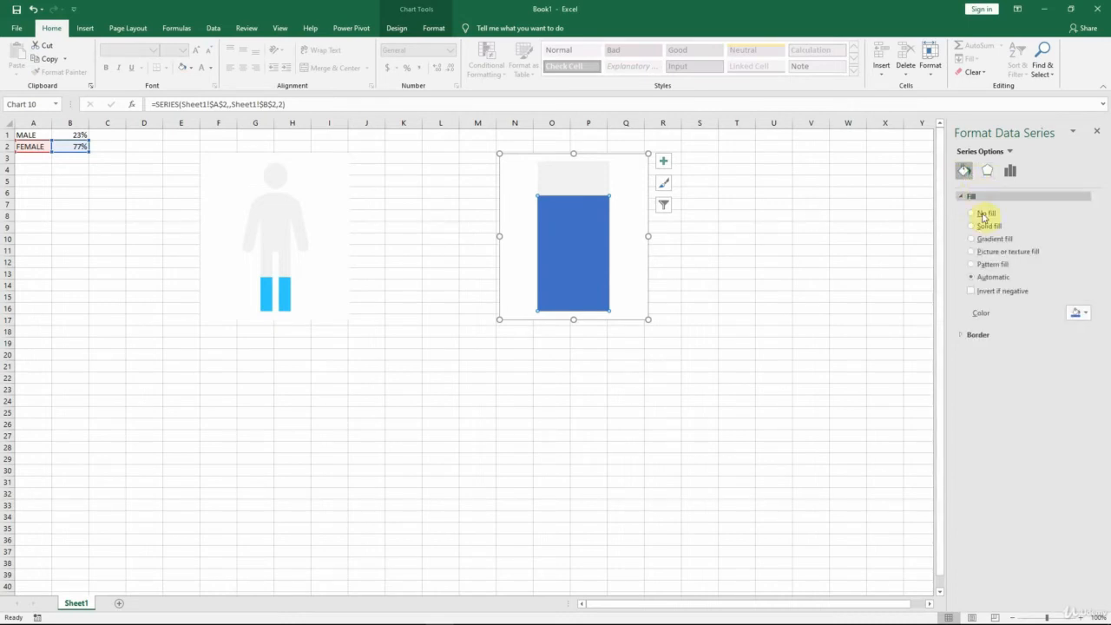
{"action": "left_click", "coordinate": [1085, 312]}
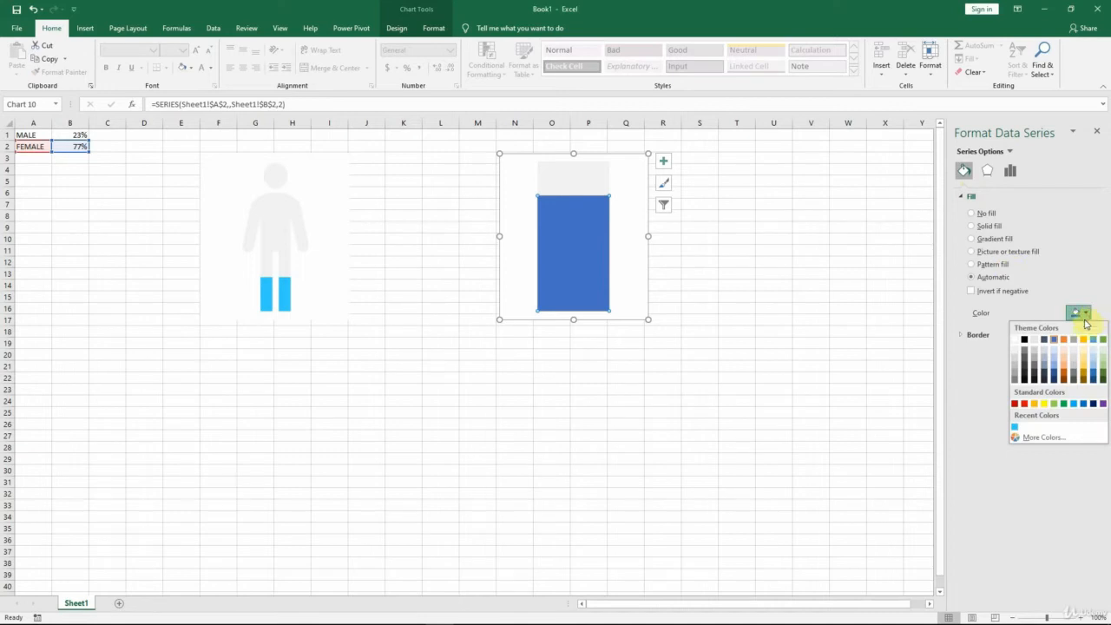
{"action": "left_click", "coordinate": [1042, 437]}
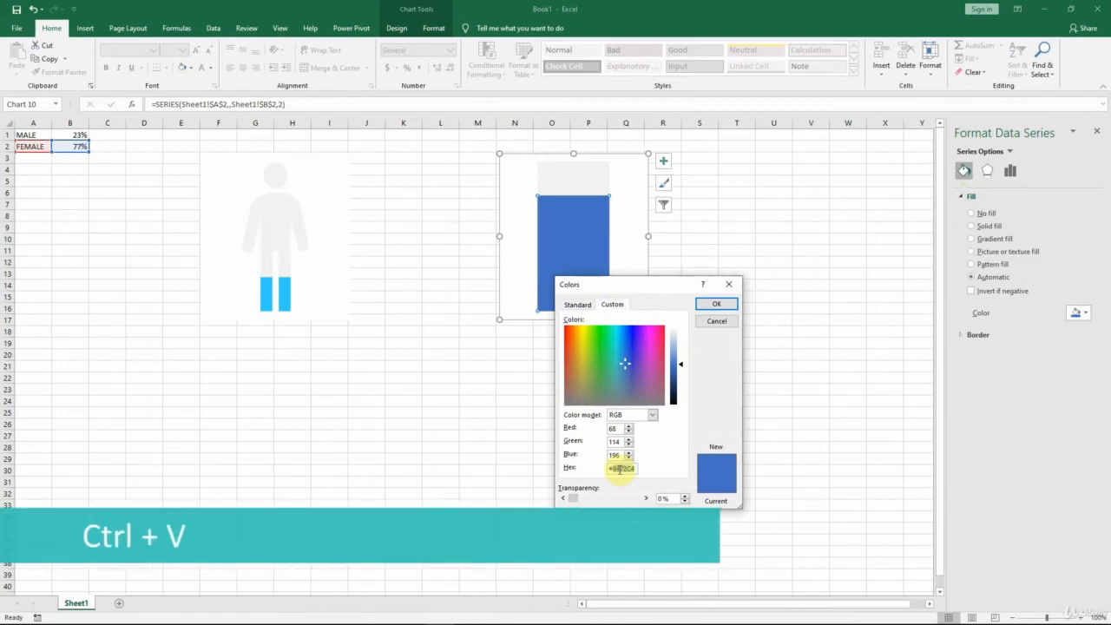
{"action": "right_click", "coordinate": [621, 471]}
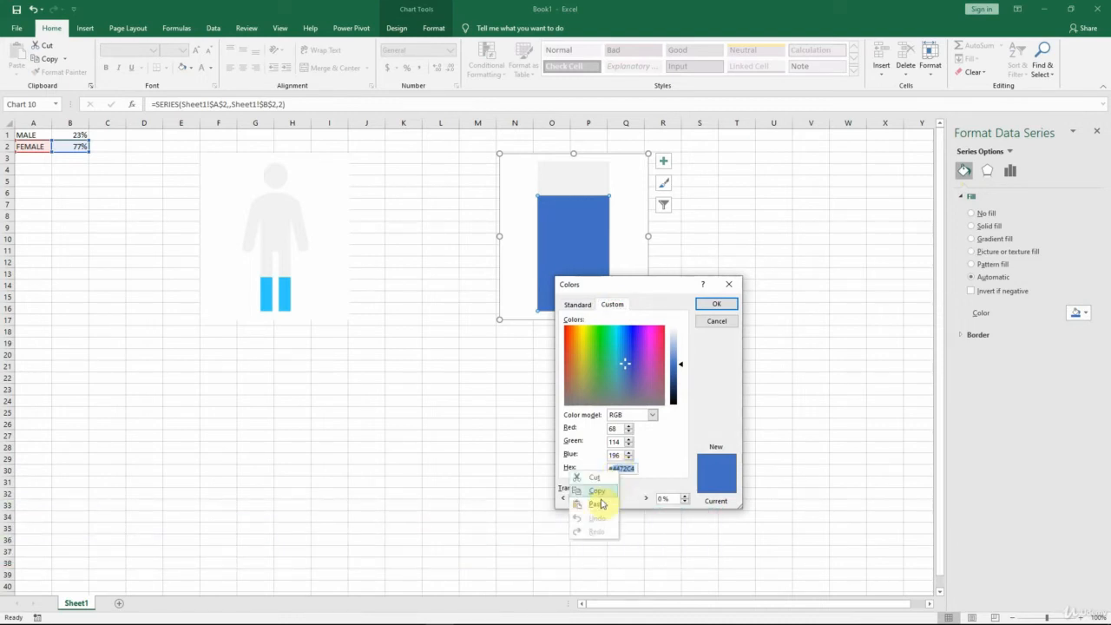
{"action": "left_click", "coordinate": [598, 504]}
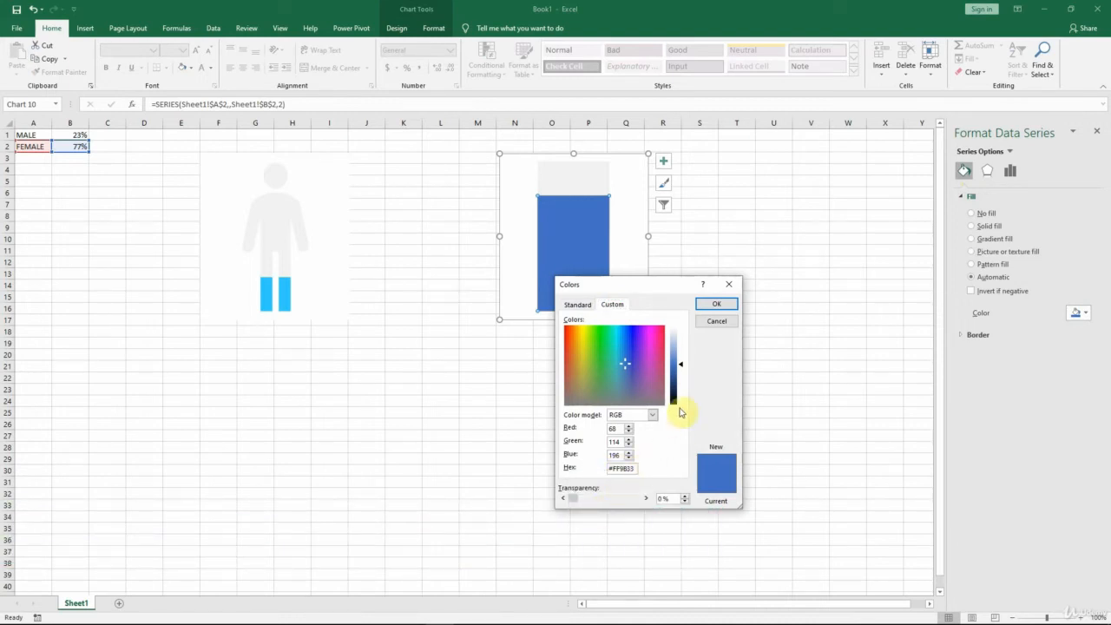
{"action": "left_click", "coordinate": [709, 308]}
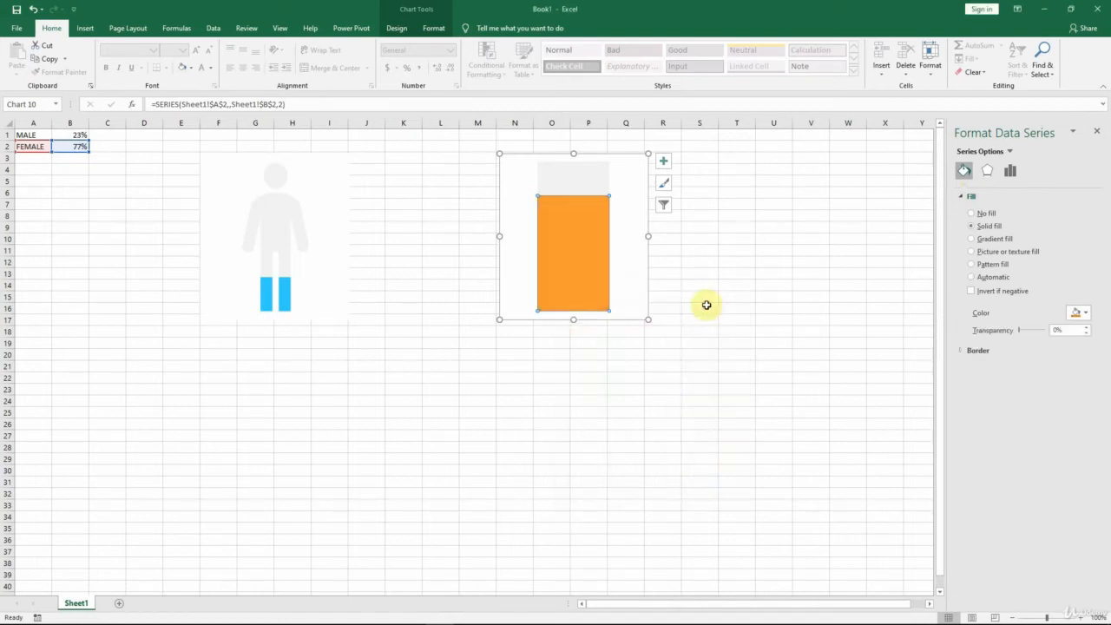
{"action": "left_click", "coordinate": [706, 253]}
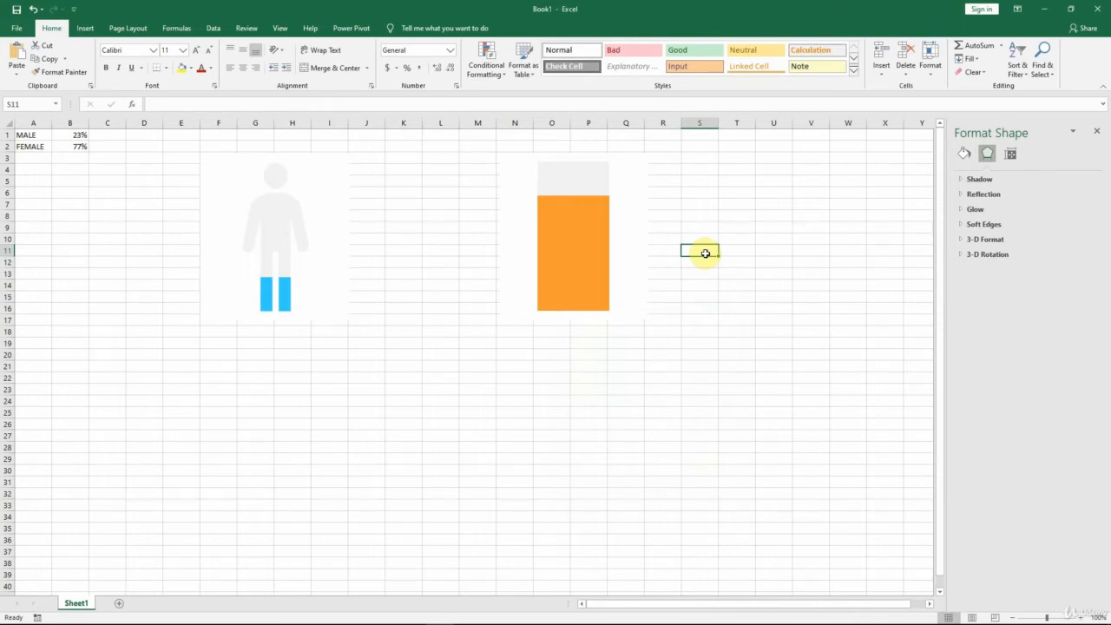
Step: Insert the picture icon-female-inverse.png from this device into the orange female chart
{"action": "left_click", "coordinate": [647, 248]}
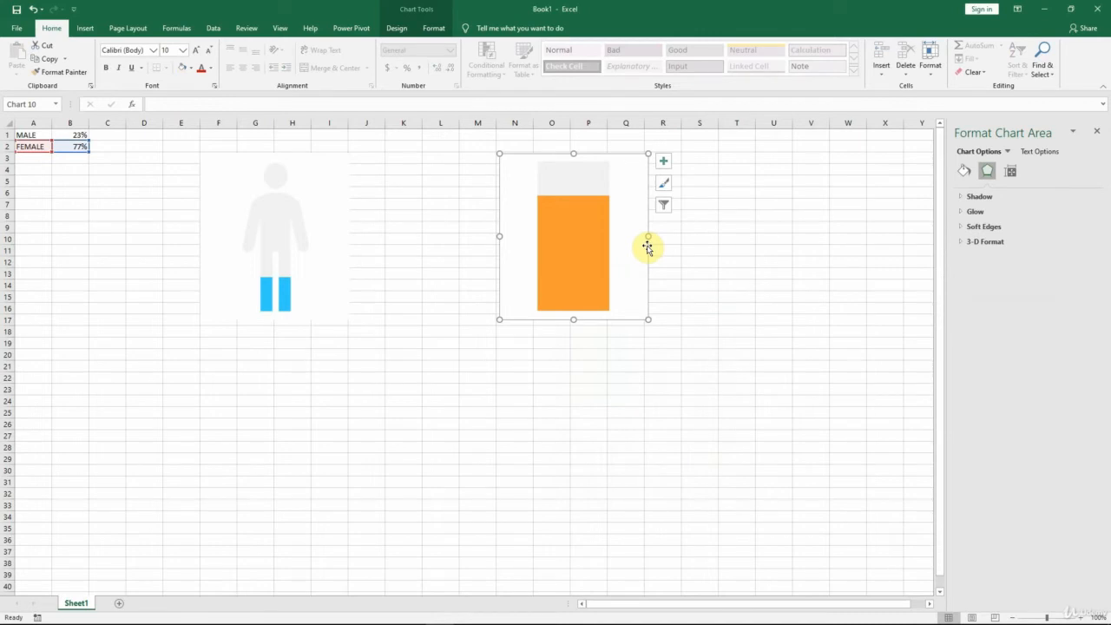
{"action": "left_click", "coordinate": [83, 33]}
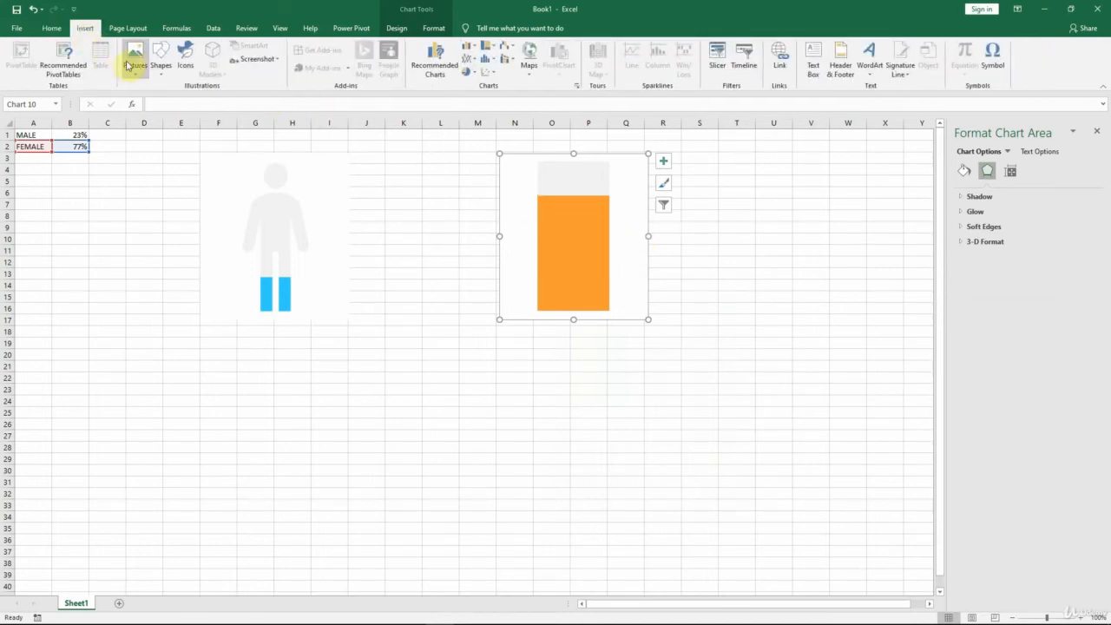
{"action": "left_click", "coordinate": [135, 67]}
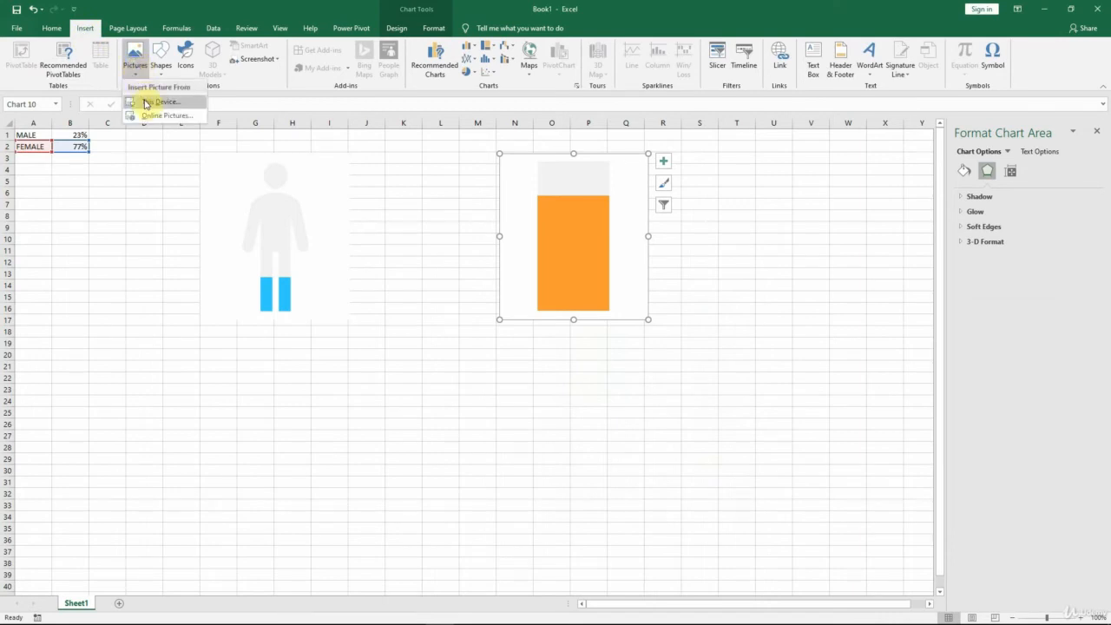
{"action": "left_click", "coordinate": [145, 102]}
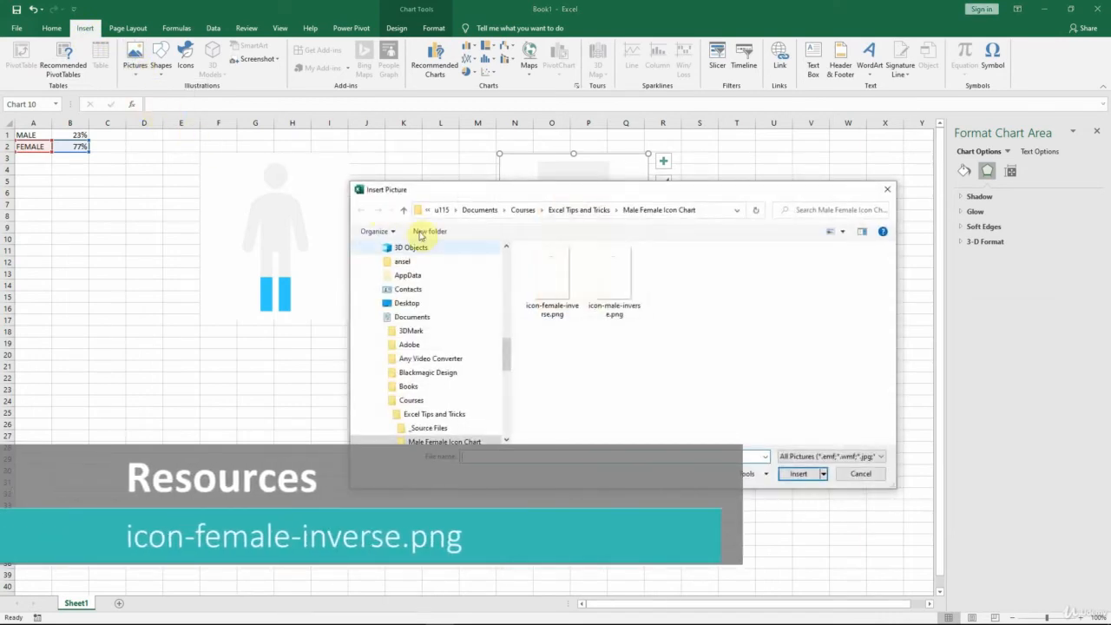
{"action": "double_click", "coordinate": [550, 292]}
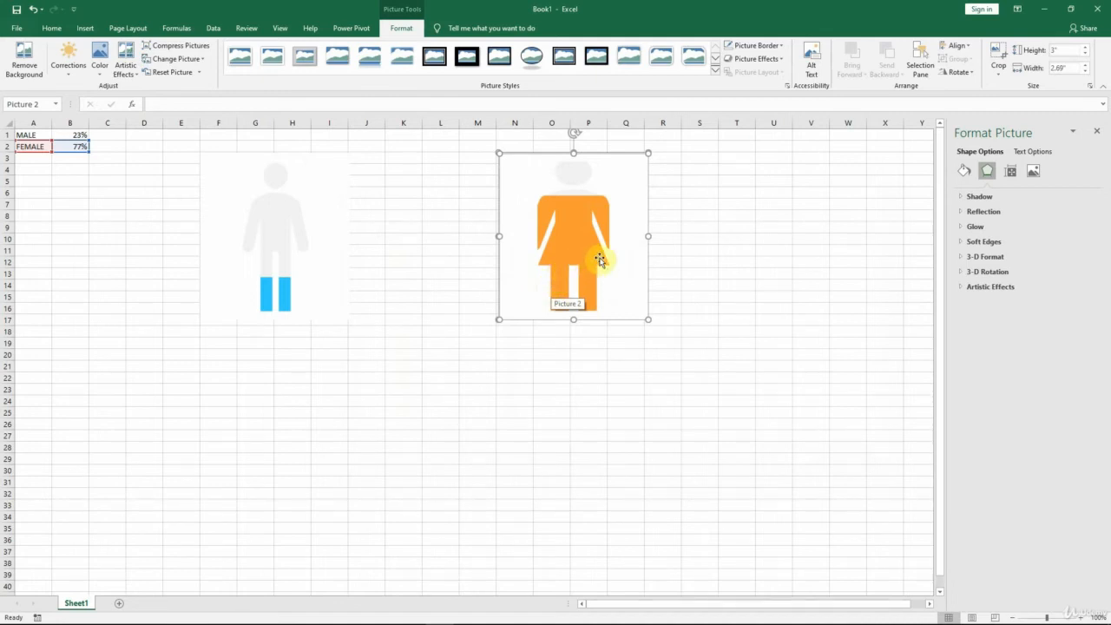
Step: Copy the male mask picture's width and apply it to the female mask picture, setting it to 1.76 inches
{"action": "left_click", "coordinate": [309, 233]}
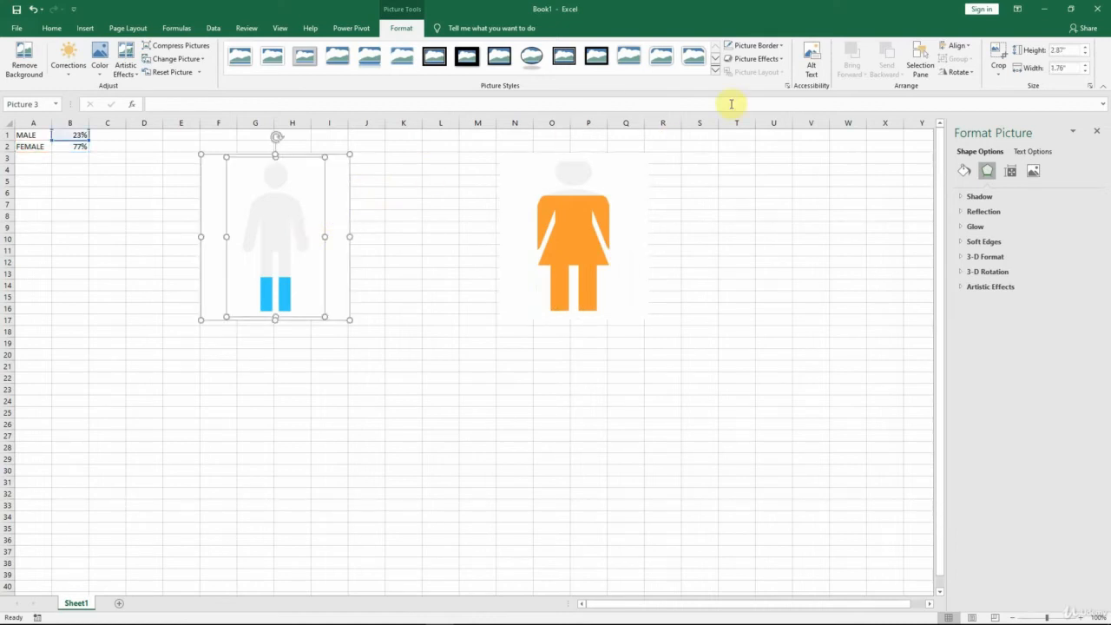
{"action": "left_click", "coordinate": [1063, 69]}
{"action": "key", "text": "ctrl+c"}
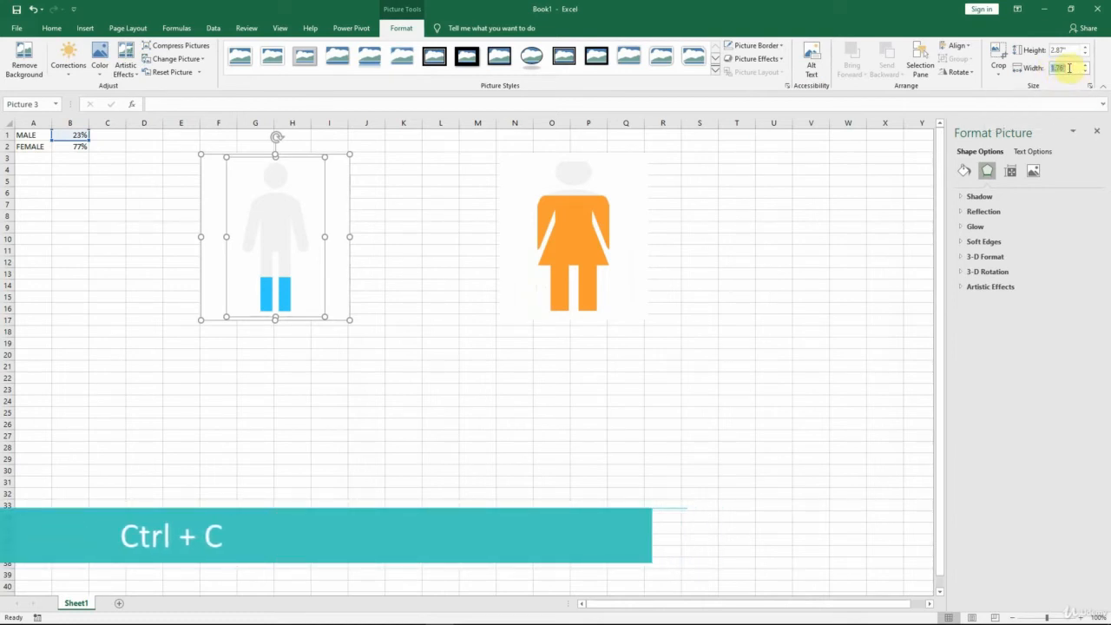
{"action": "left_click", "coordinate": [583, 241]}
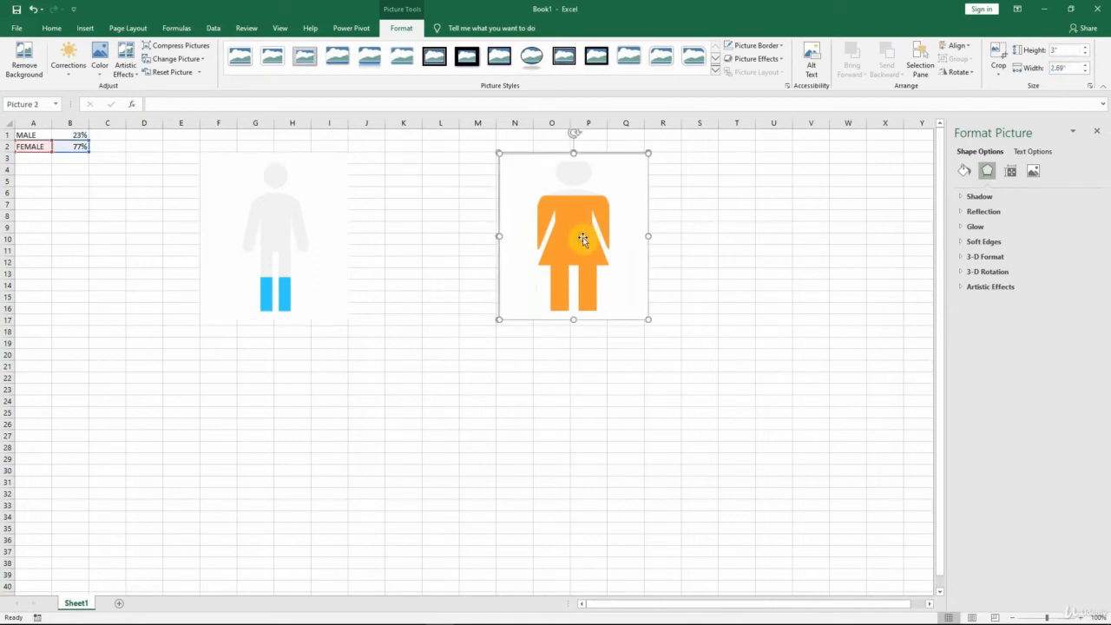
{"action": "left_click", "coordinate": [1073, 66]}
{"action": "key", "text": "ctrl+v"}
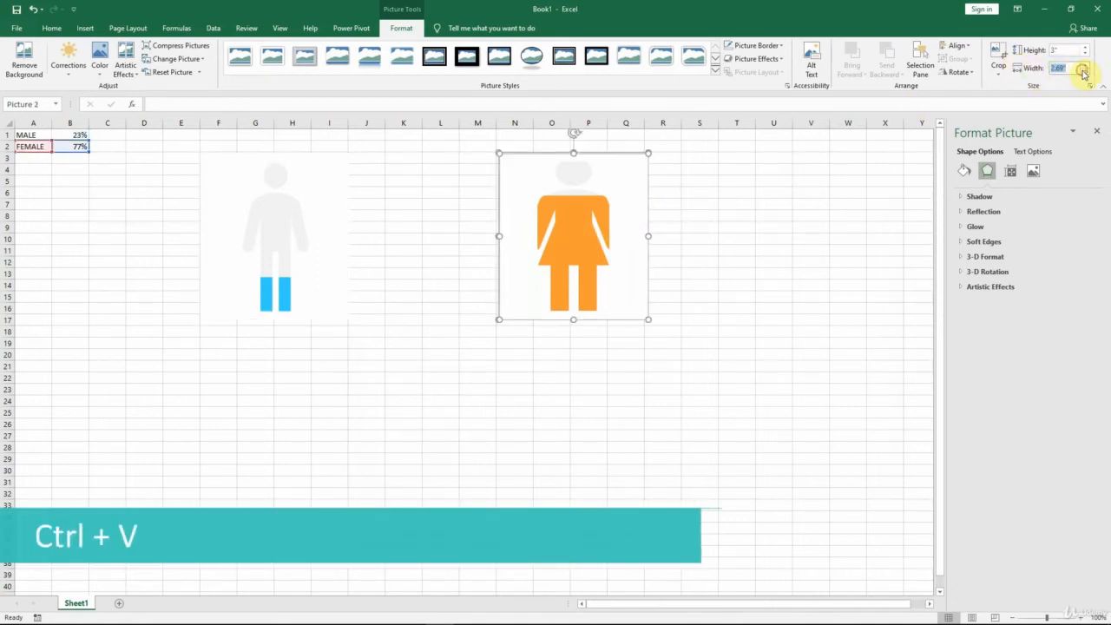
{"action": "key", "text": "ctrl+v"}
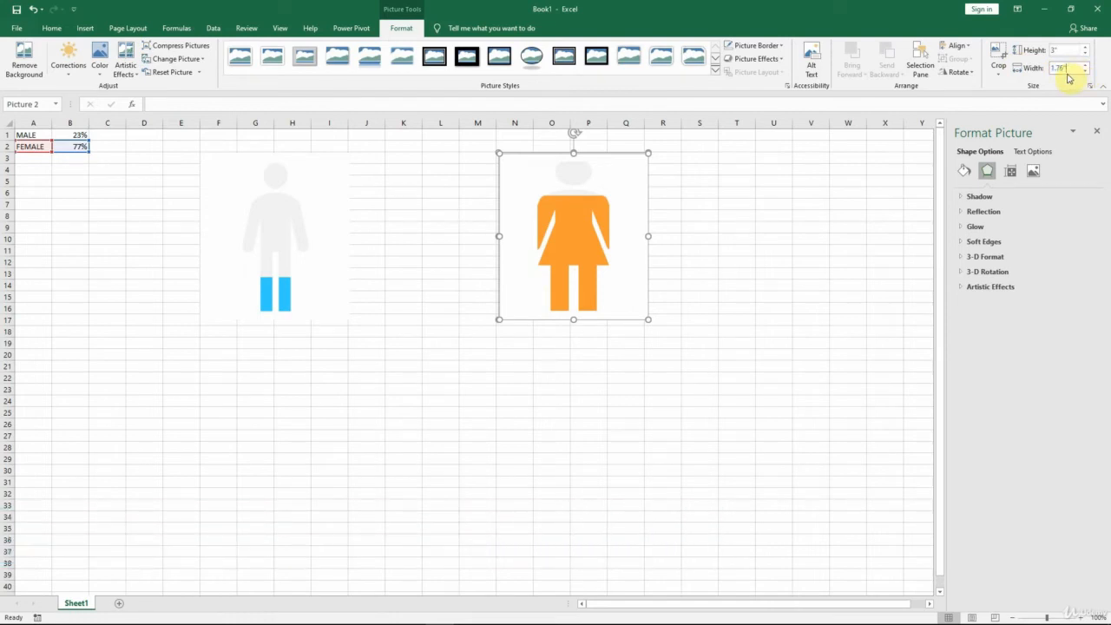
{"action": "key", "text": "Return"}
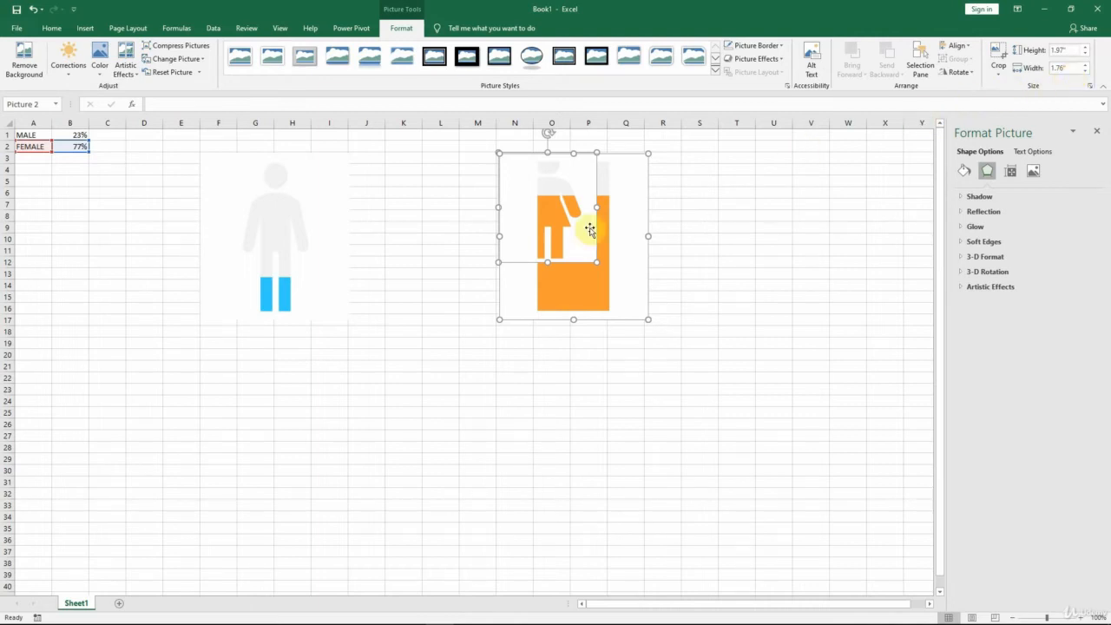
Step: Position the female mask picture over the bottom of its bar and stretch it upward to about 2.84 inches high
{"action": "left_click", "coordinate": [616, 280]}
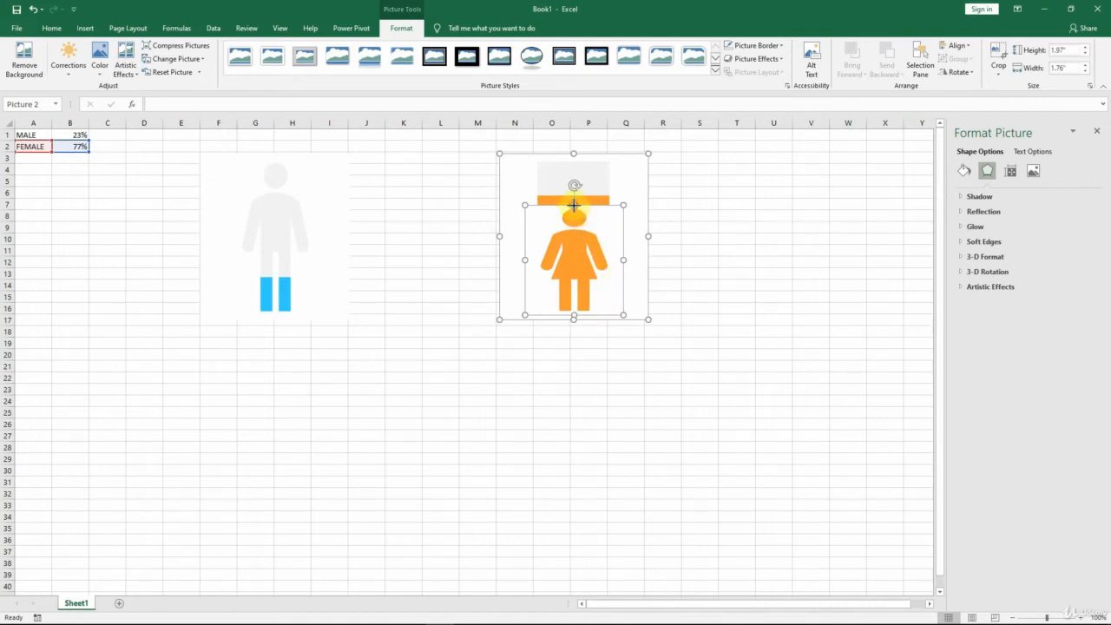
{"action": "left_click_drag", "start_coordinate": [573, 206], "coordinate": [578, 156]}
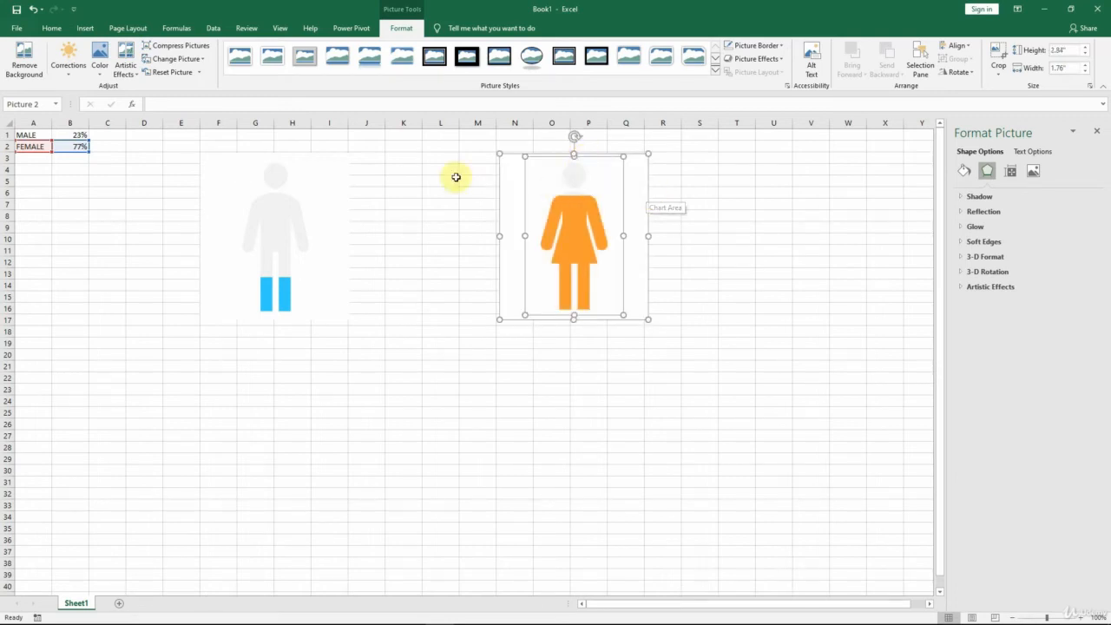
Step: Set the male percentage in B1 to 0% and then 1%, and stretch the female mask picture's top edge slightly upward
{"action": "left_click", "coordinate": [70, 136]}
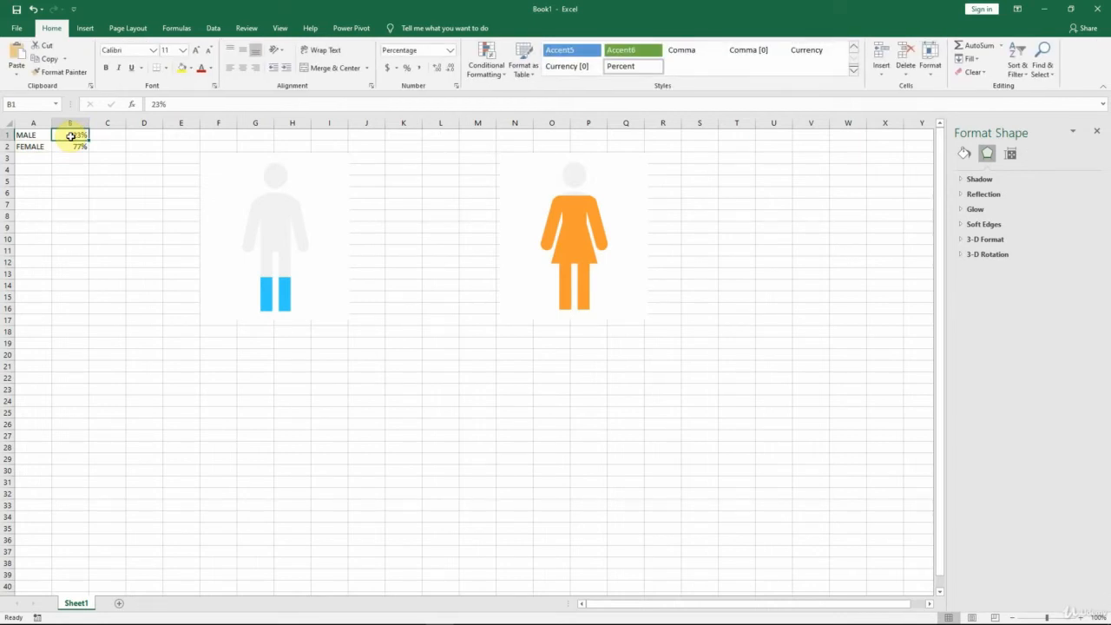
{"action": "type", "text": "0"}
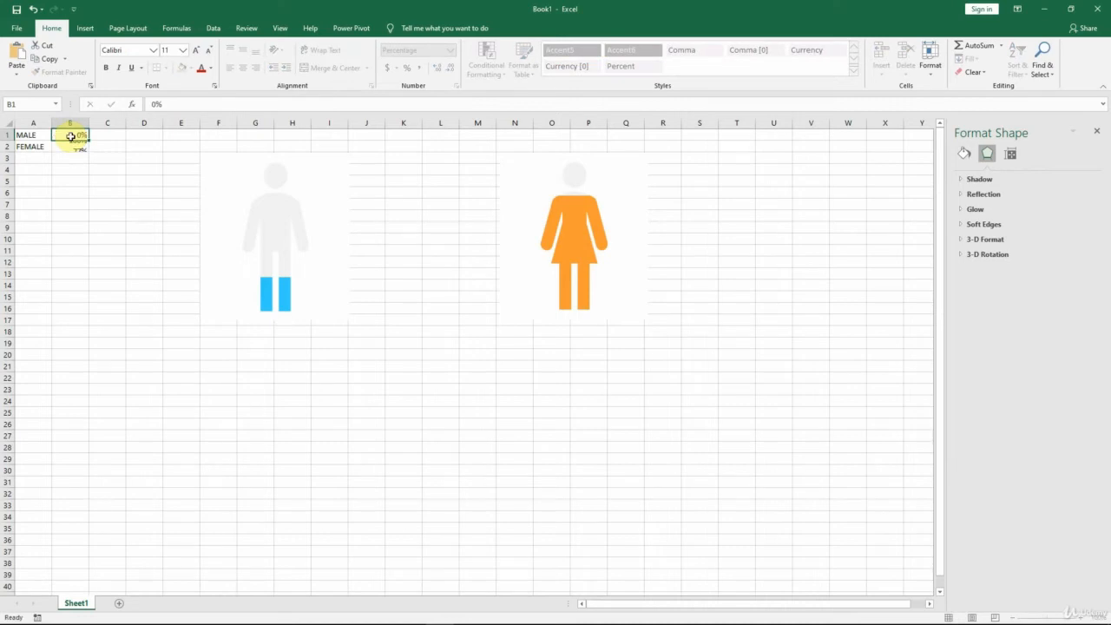
{"action": "key", "text": "ctrl+Return"}
{"action": "type", "text": "1"}
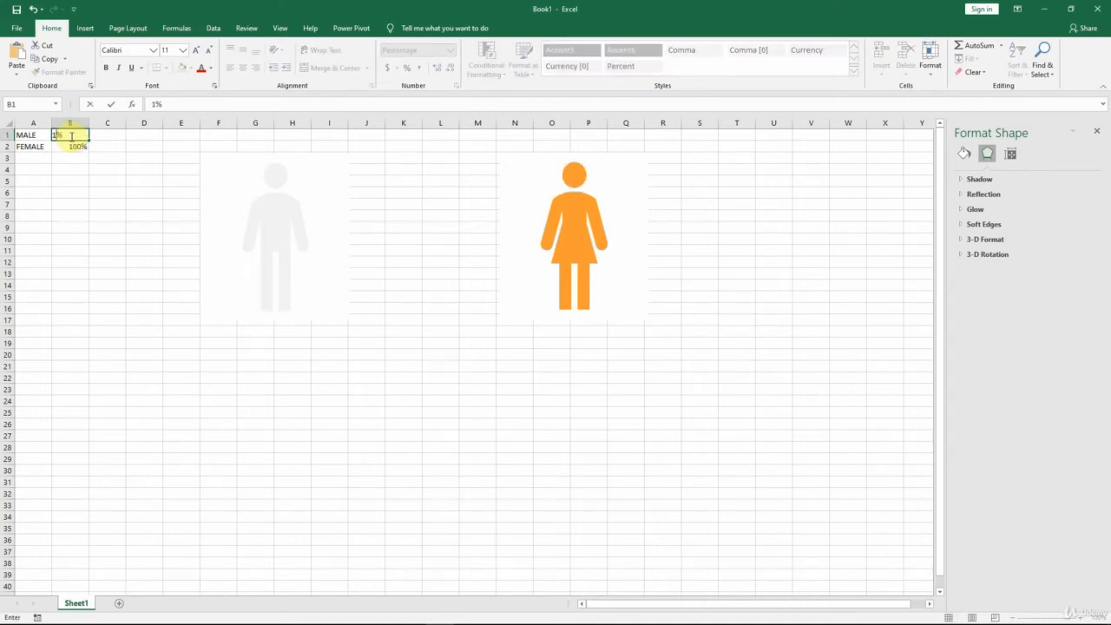
{"action": "key", "text": "ctrl+Return"}
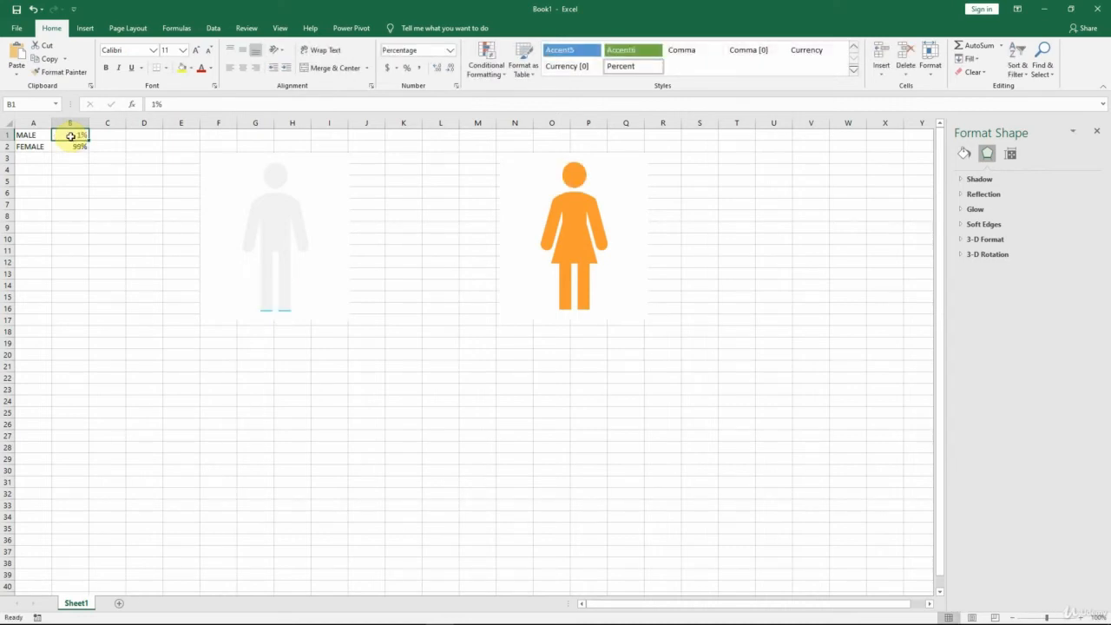
{"action": "left_click", "coordinate": [1081, 617]}
{"action": "left_click", "coordinate": [1081, 617]}
{"action": "left_click", "coordinate": [1081, 617]}
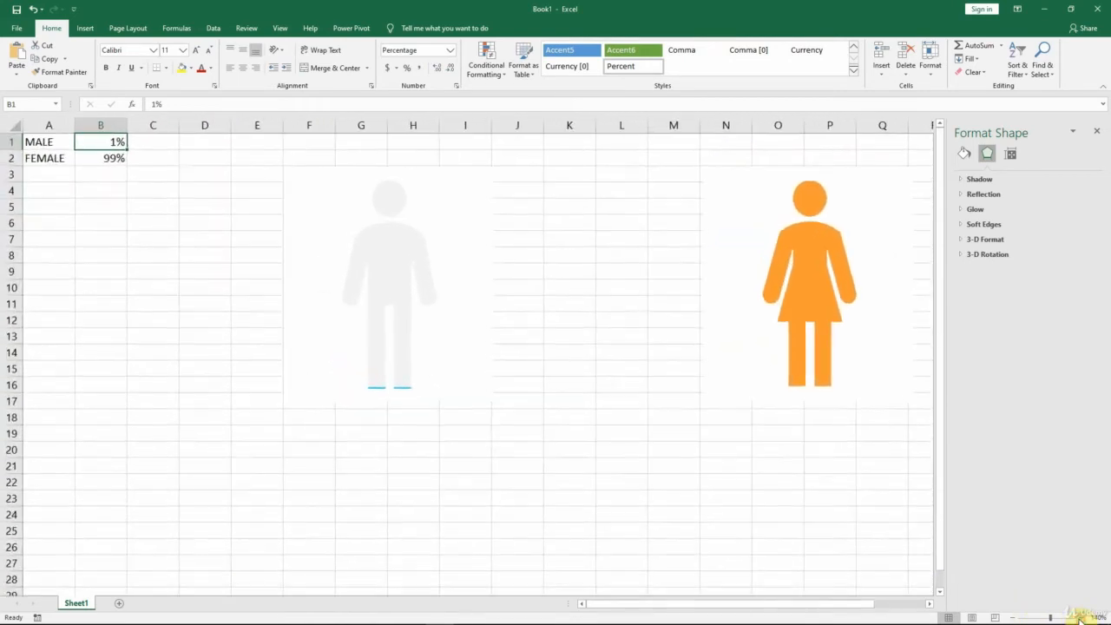
{"action": "left_click", "coordinate": [823, 199]}
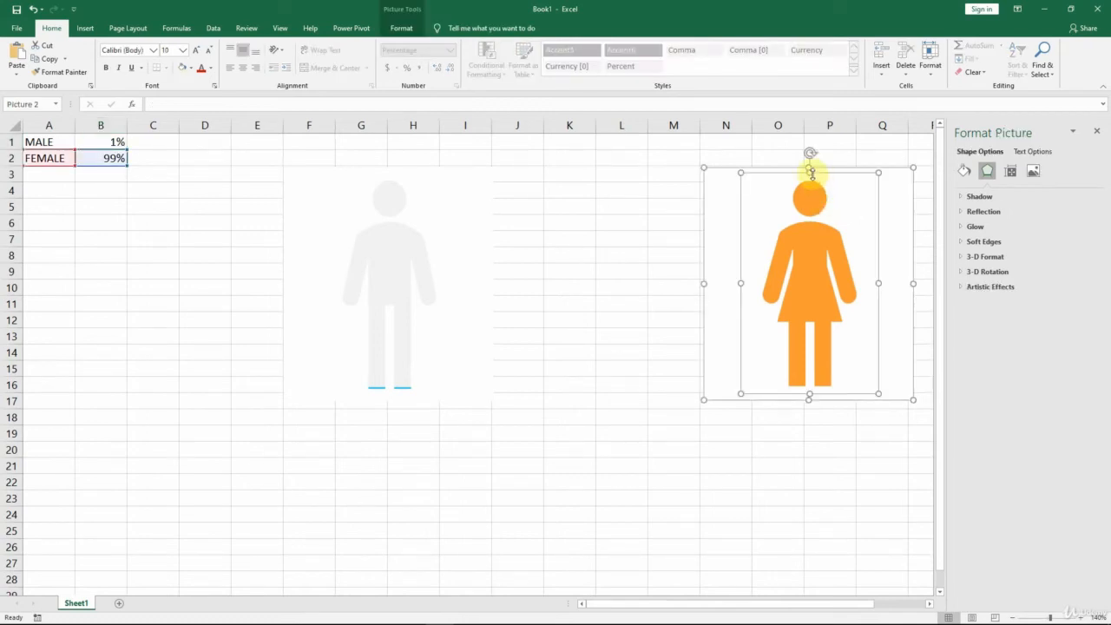
{"action": "left_click_drag", "start_coordinate": [812, 173], "coordinate": [813, 172]}
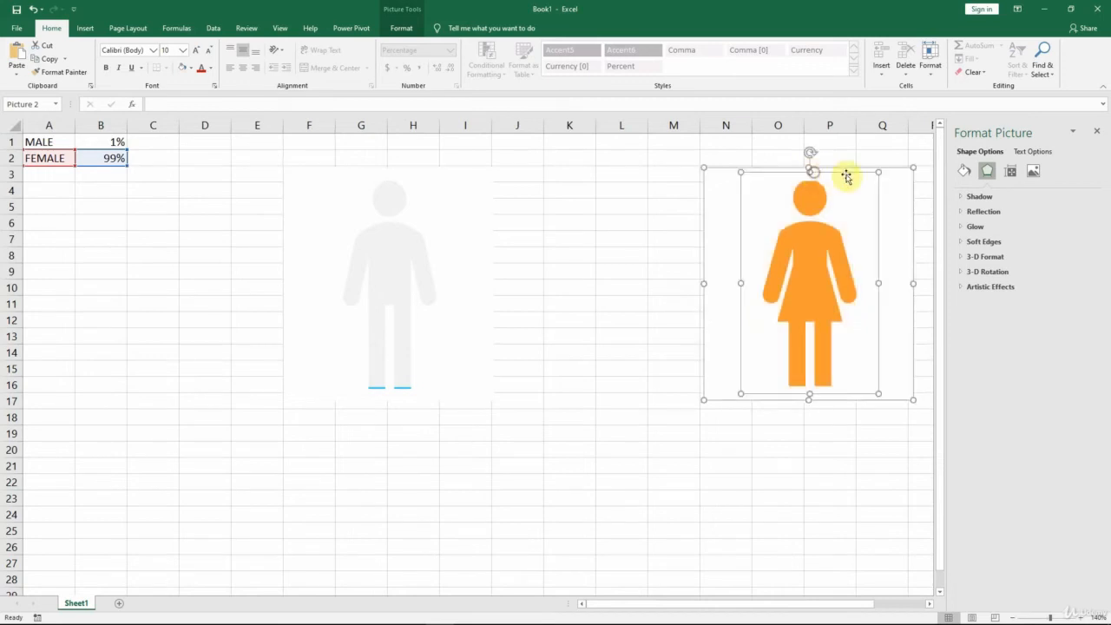
Step: Set the male percentage in B1 to 0% and then 99%, and stretch the female mask picture's bottom edge slightly downward
{"action": "left_click", "coordinate": [91, 141]}
{"action": "type", "text": "0"}
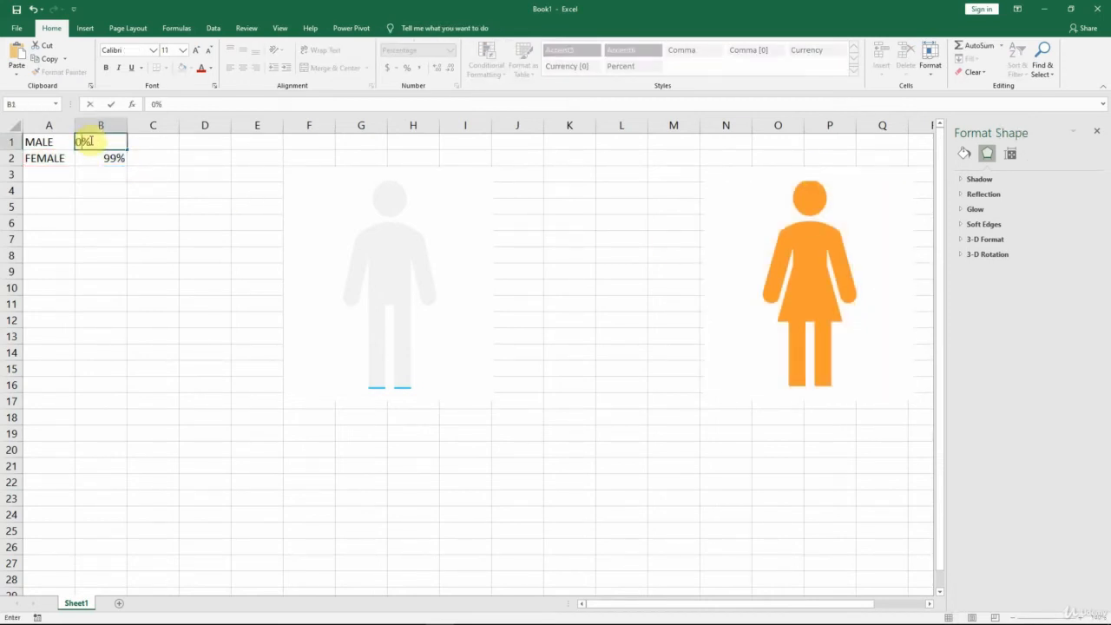
{"action": "key", "text": "ctrl+Return"}
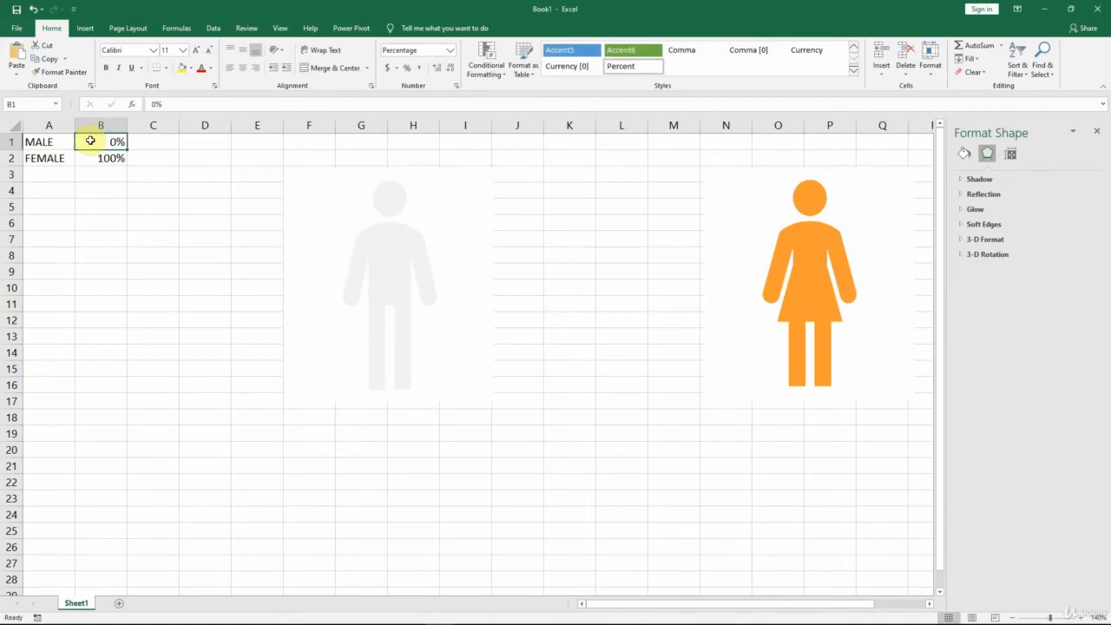
{"action": "type", "text": "99"}
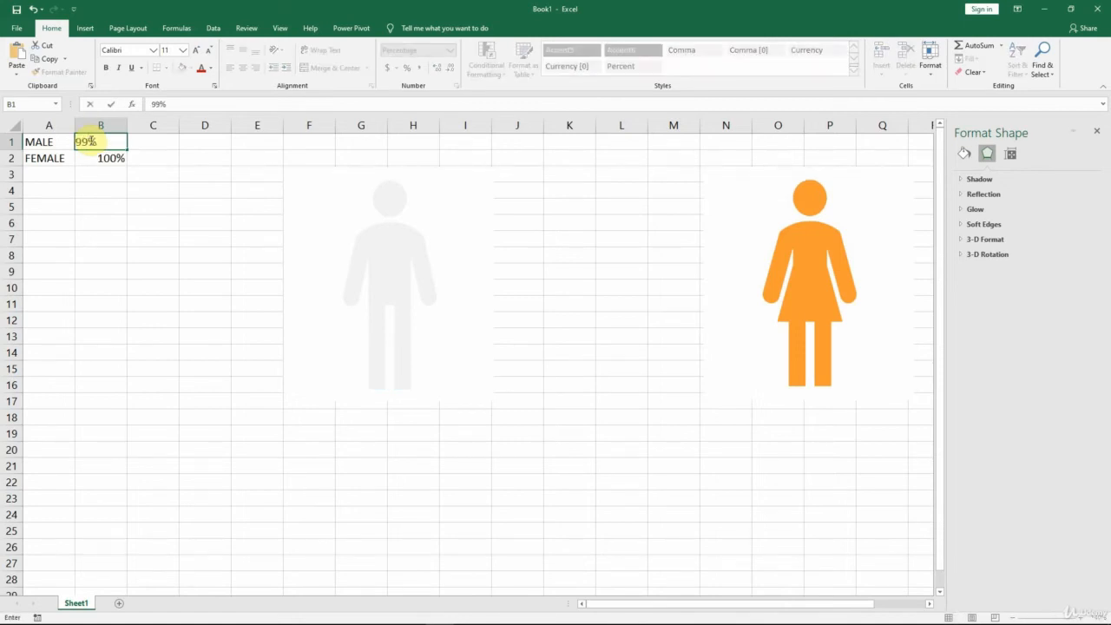
{"action": "key", "text": "ctrl+Return"}
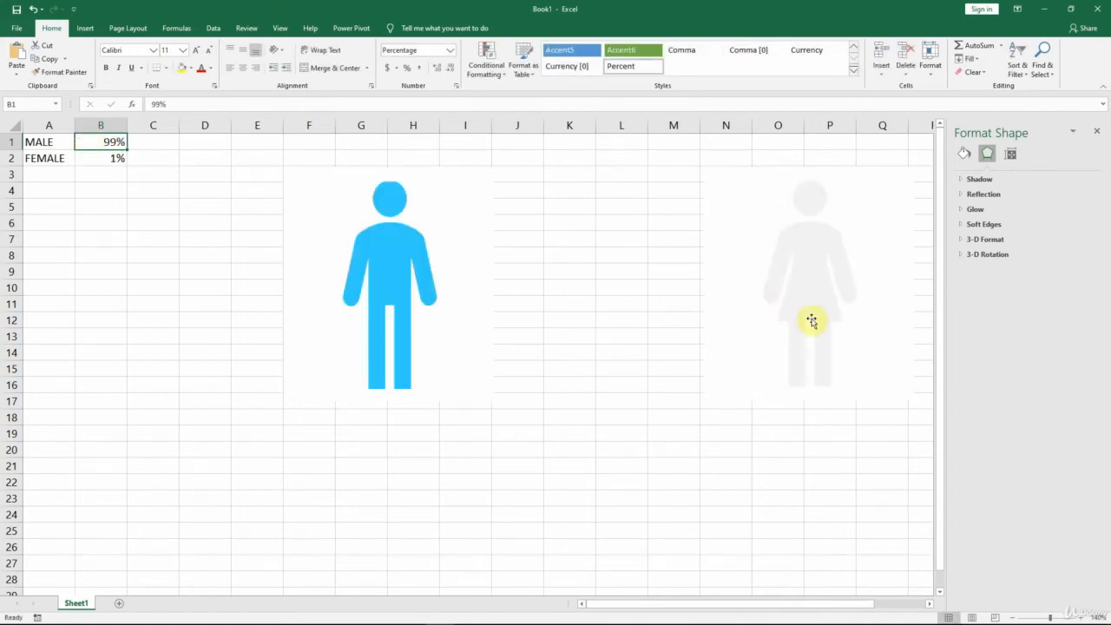
{"action": "left_click", "coordinate": [840, 339]}
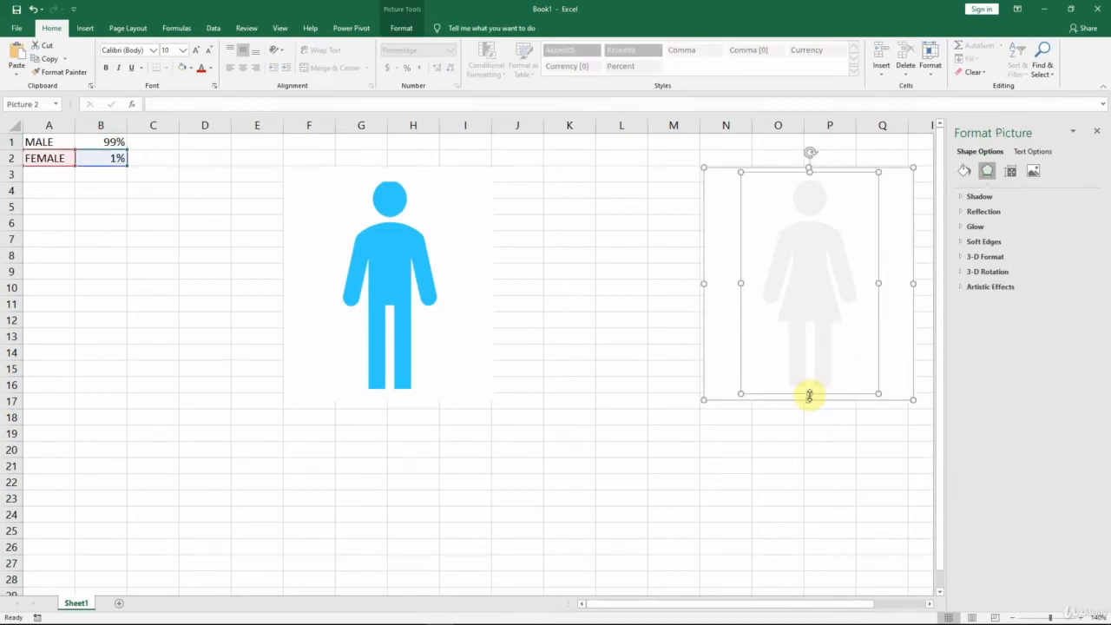
{"action": "left_click_drag", "start_coordinate": [809, 394], "coordinate": [813, 396]}
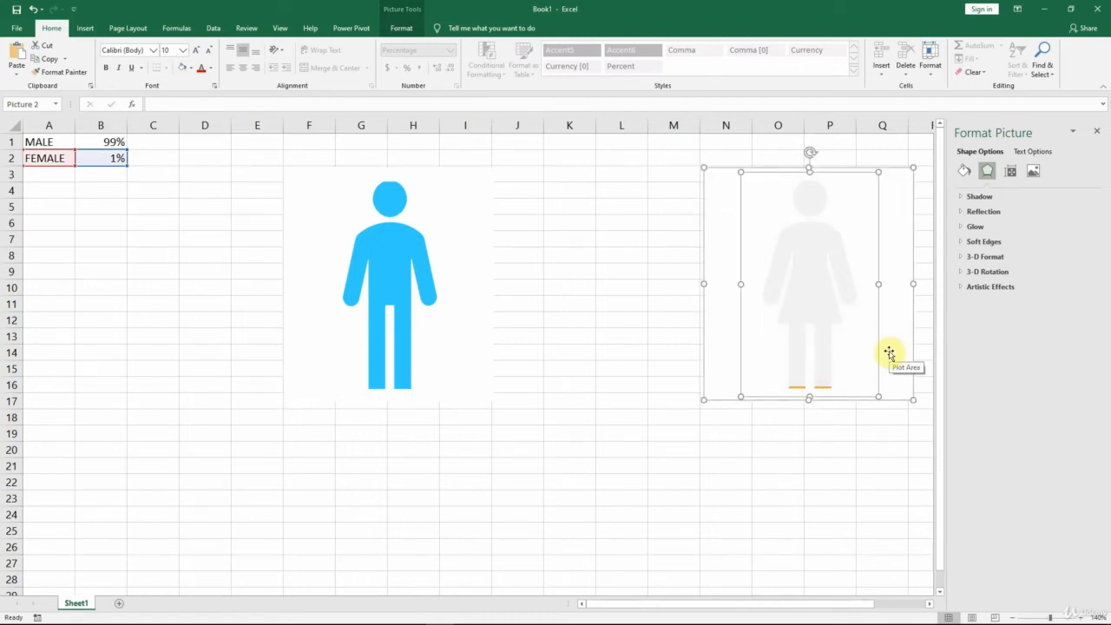
Step: Test both charts with the male percentage in B1 at 100%, and set it to 50%
{"action": "left_click", "coordinate": [97, 141]}
{"action": "type", "text": "100"}
{"action": "key", "text": "Return"}
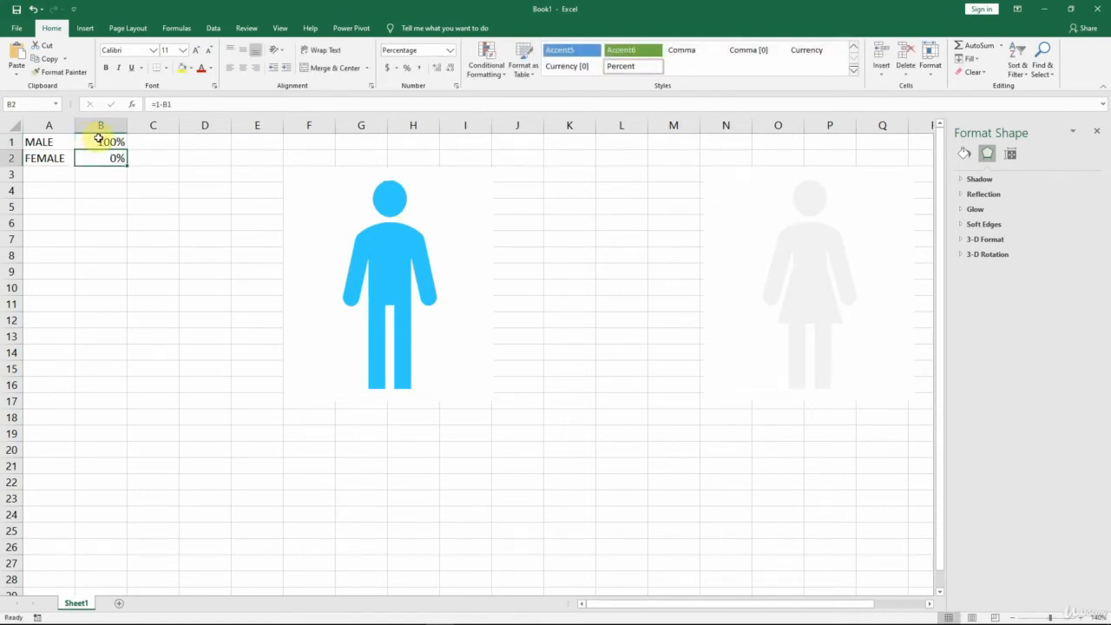
{"action": "left_click", "coordinate": [106, 142]}
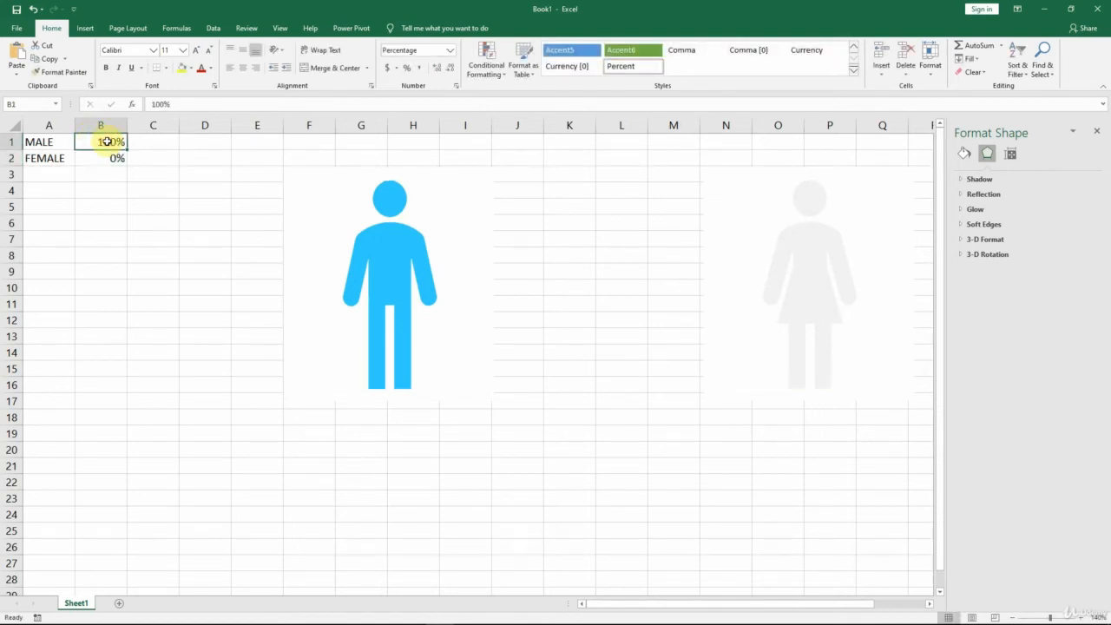
{"action": "type", "text": "50"}
{"action": "key", "text": "Return"}
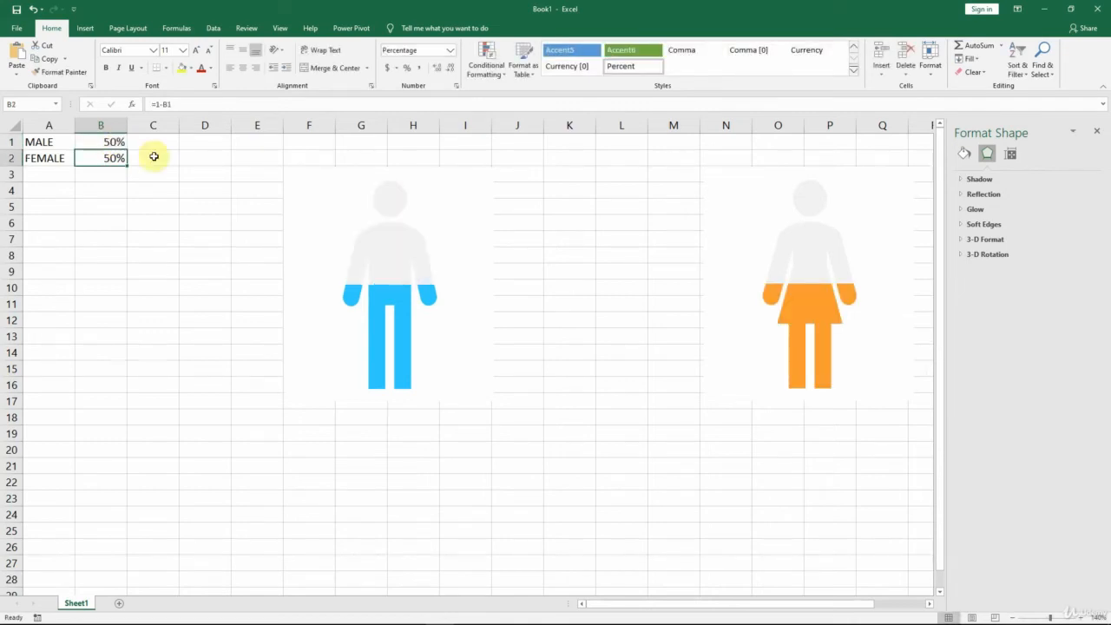
{"action": "left_click", "coordinate": [1049, 619]}
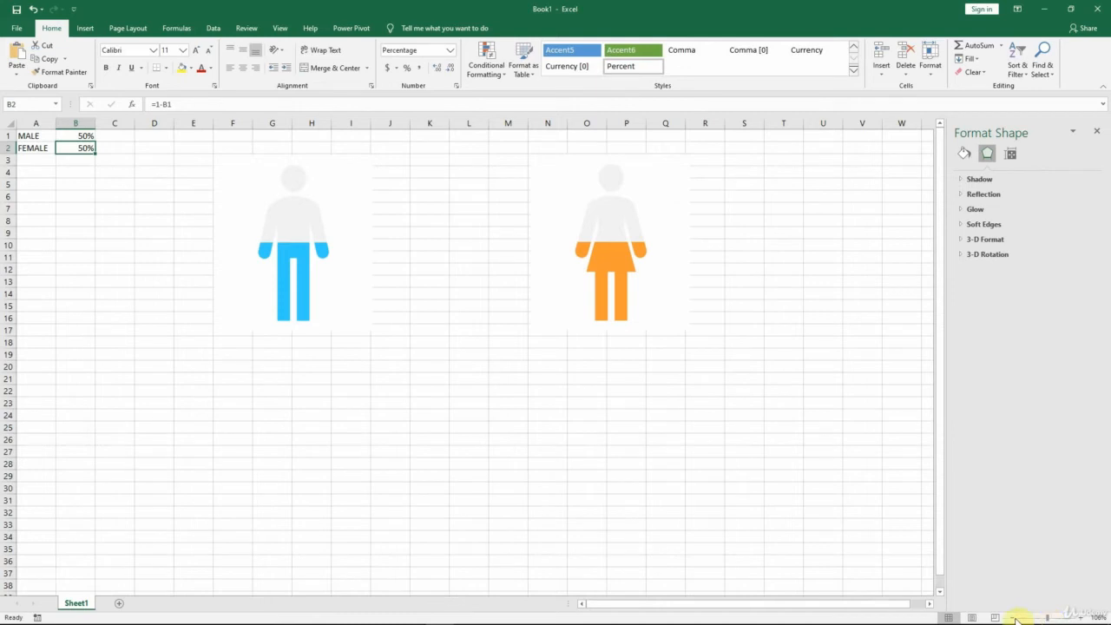
{"action": "left_click", "coordinate": [1012, 617]}
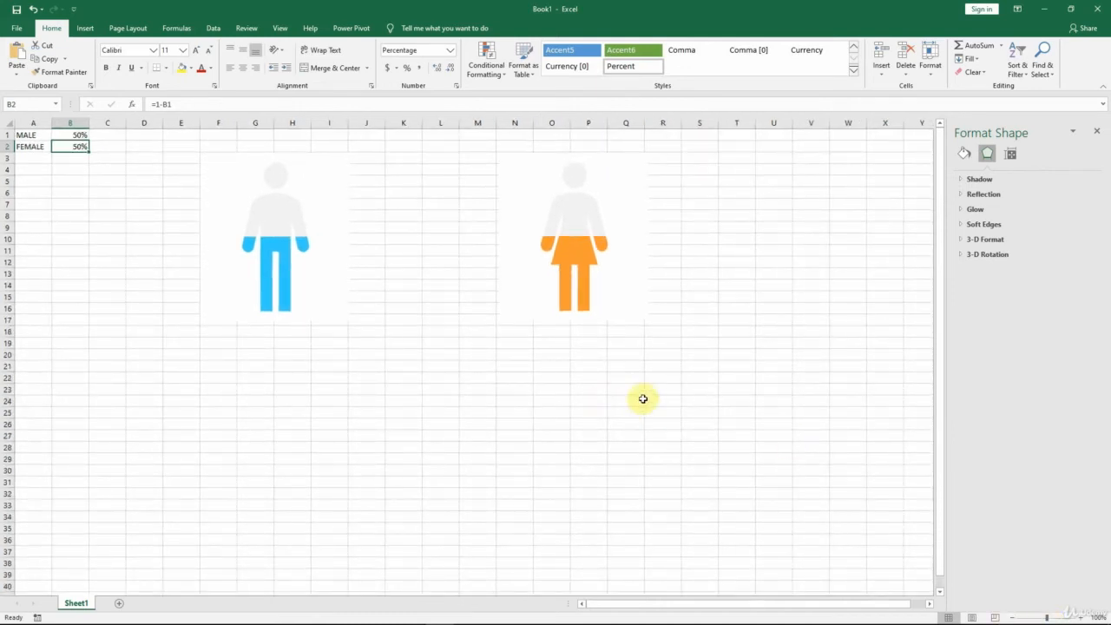
Step: Rename the orange chart object as "Chart 10 - Female" and the blue one as "Chart 6 - Male"
{"action": "left_click", "coordinate": [1101, 133]}
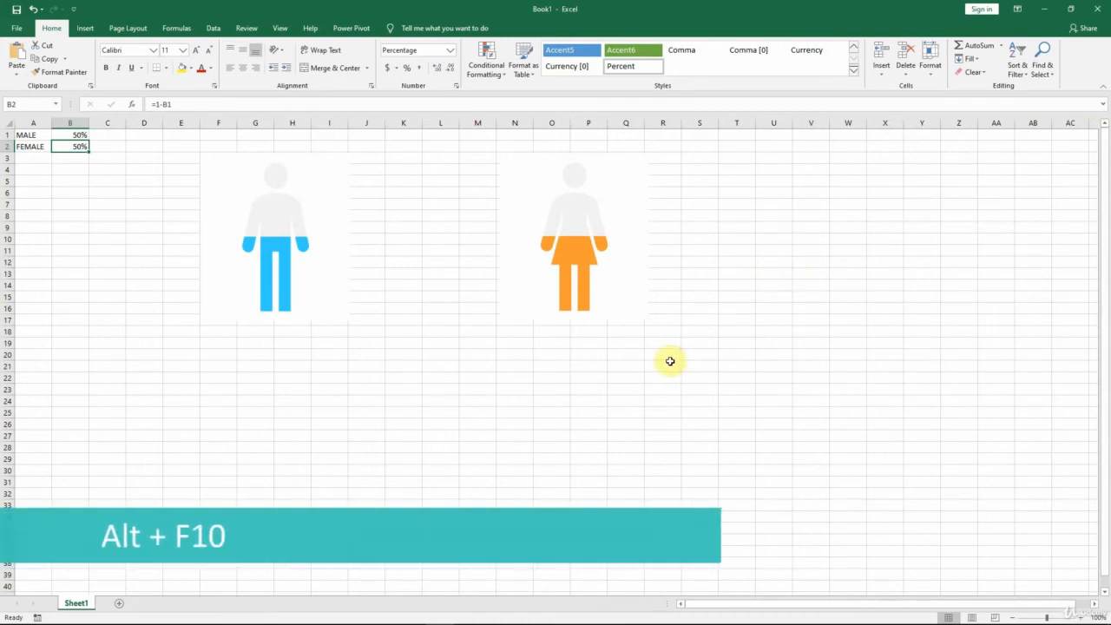
{"action": "key", "text": "alt+F10"}
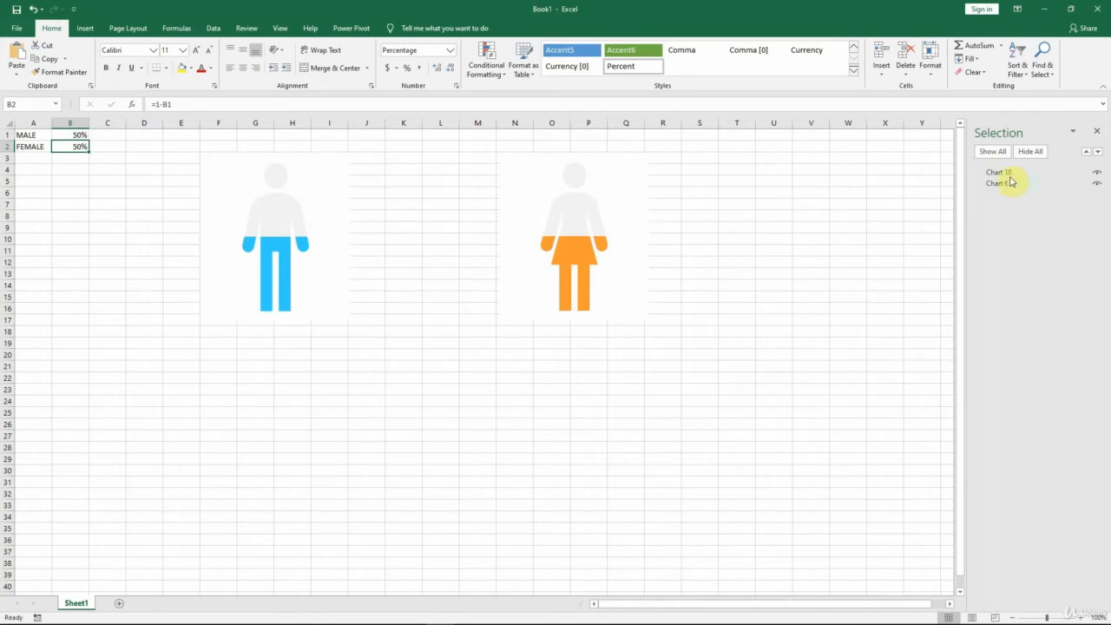
{"action": "left_click", "coordinate": [1010, 173]}
{"action": "left_click", "coordinate": [1019, 176]}
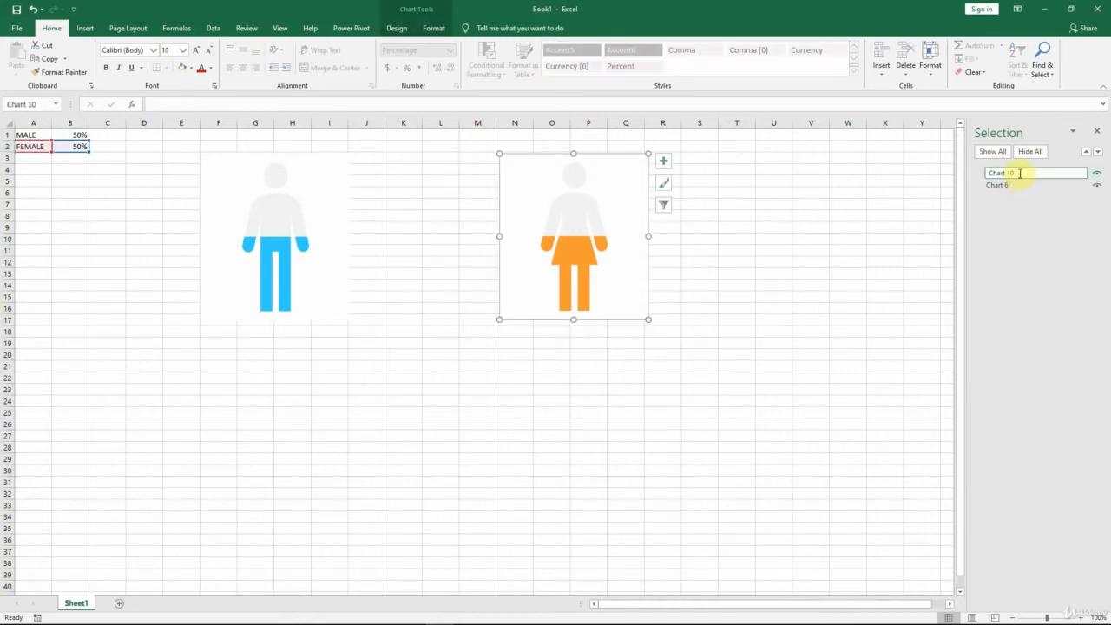
{"action": "type", "text": "- Female"}
{"action": "key", "text": "Return"}
{"action": "left_click", "coordinate": [1020, 183]}
{"action": "left_click", "coordinate": [1020, 184]}
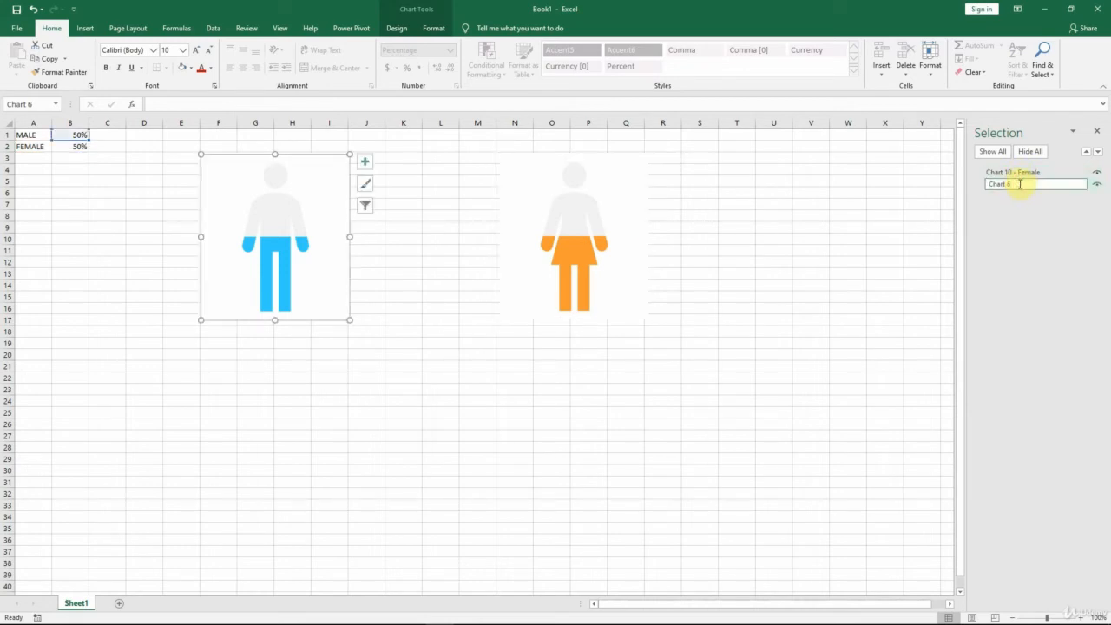
{"action": "type", "text": "- Male"}
{"action": "key", "text": "Return"}
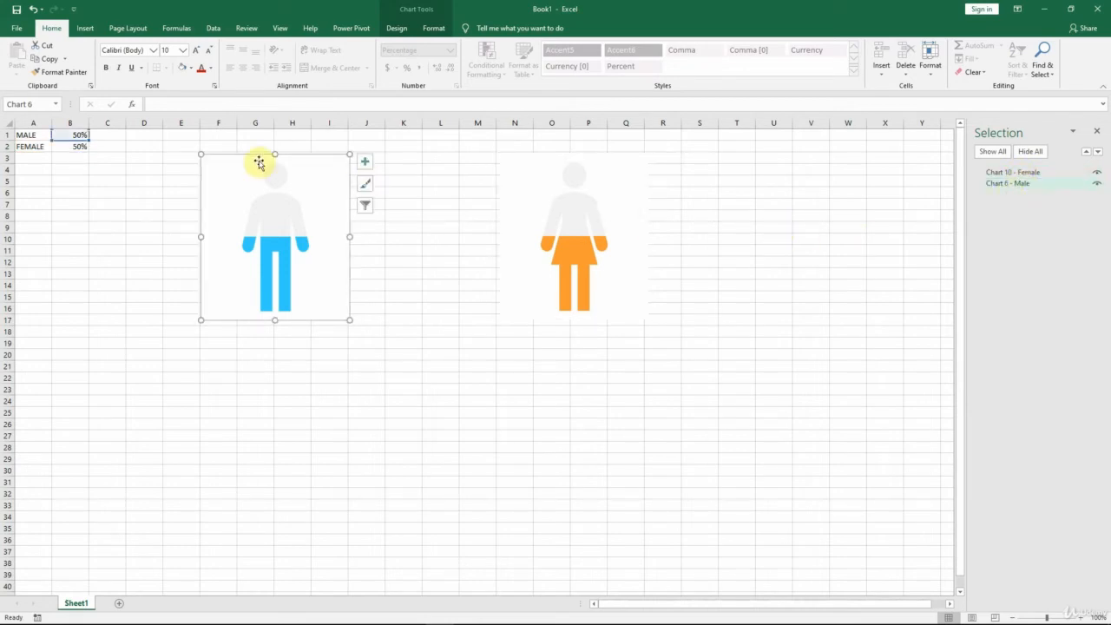
Step: Draw a rectangle about 5.24 inches high and 10.96 inches wide that covers both charts
{"action": "left_click", "coordinate": [149, 154]}
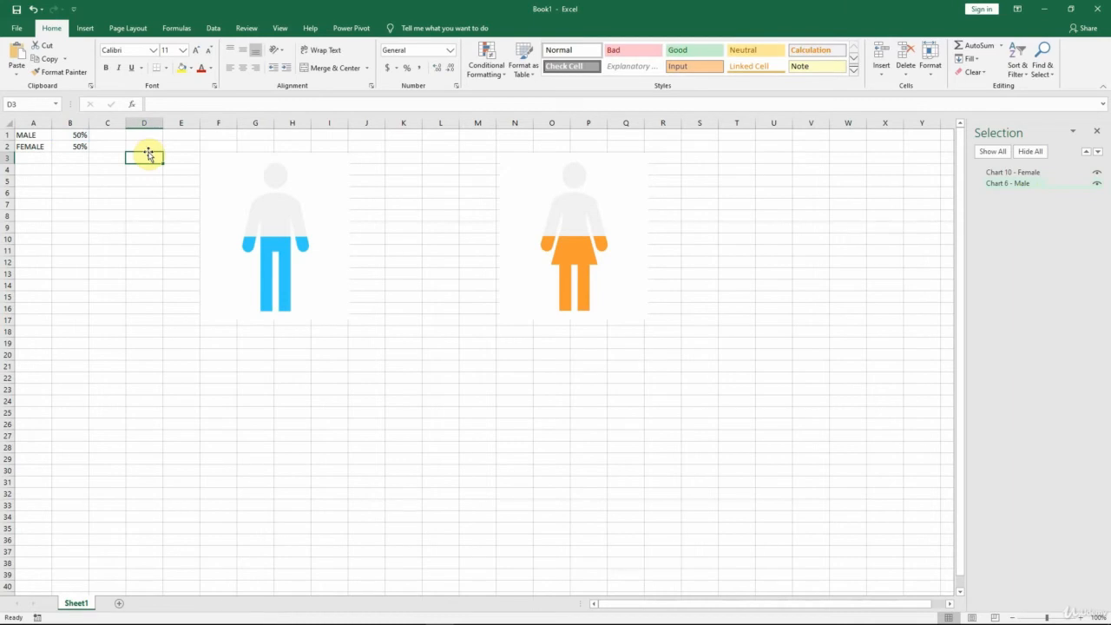
{"action": "left_click", "coordinate": [87, 28]}
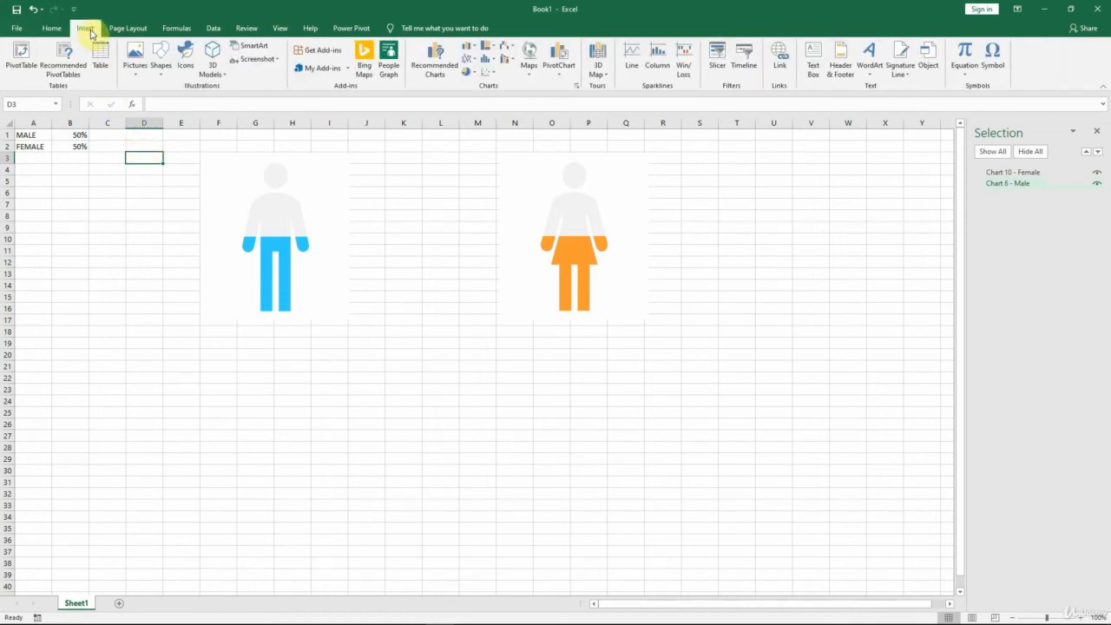
{"action": "left_click", "coordinate": [162, 68]}
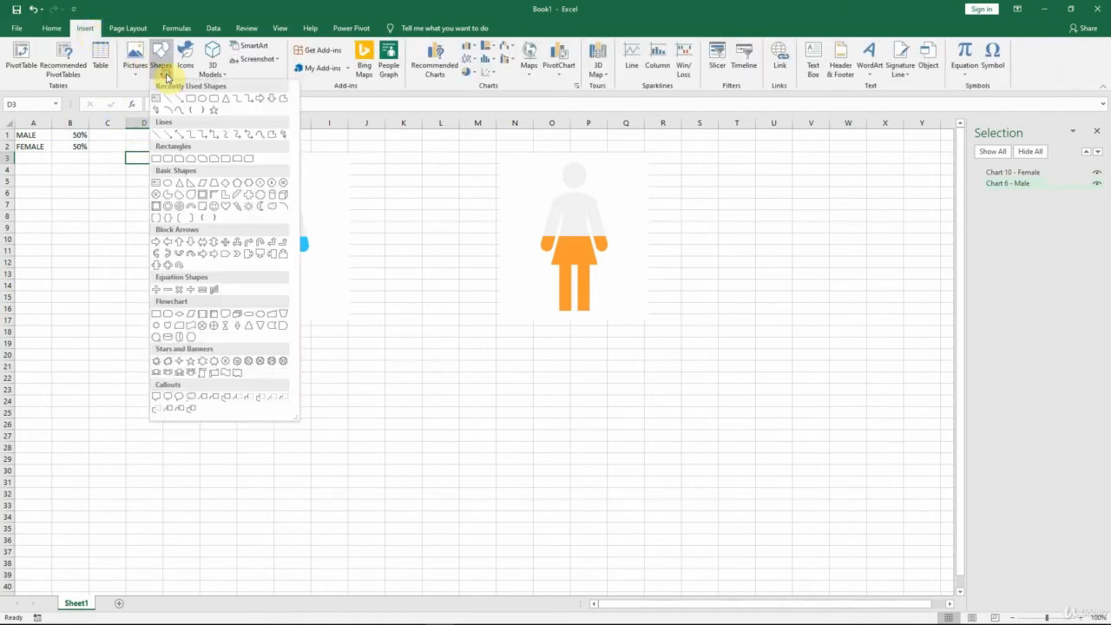
{"action": "left_click", "coordinate": [156, 159]}
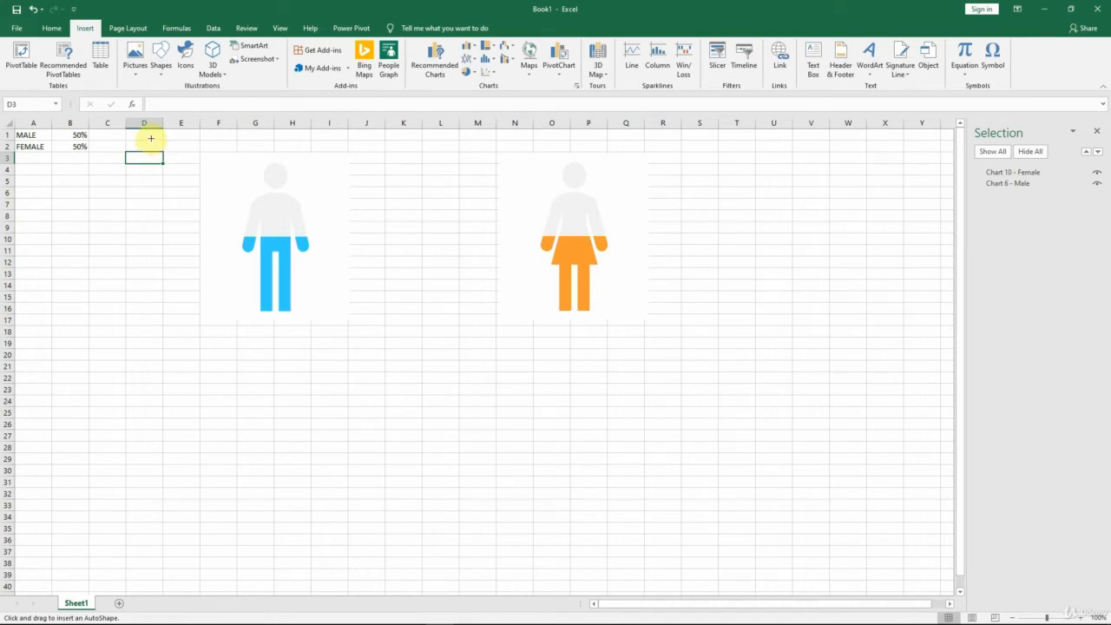
{"action": "left_click_drag", "start_coordinate": [151, 140], "coordinate": [759, 429]}
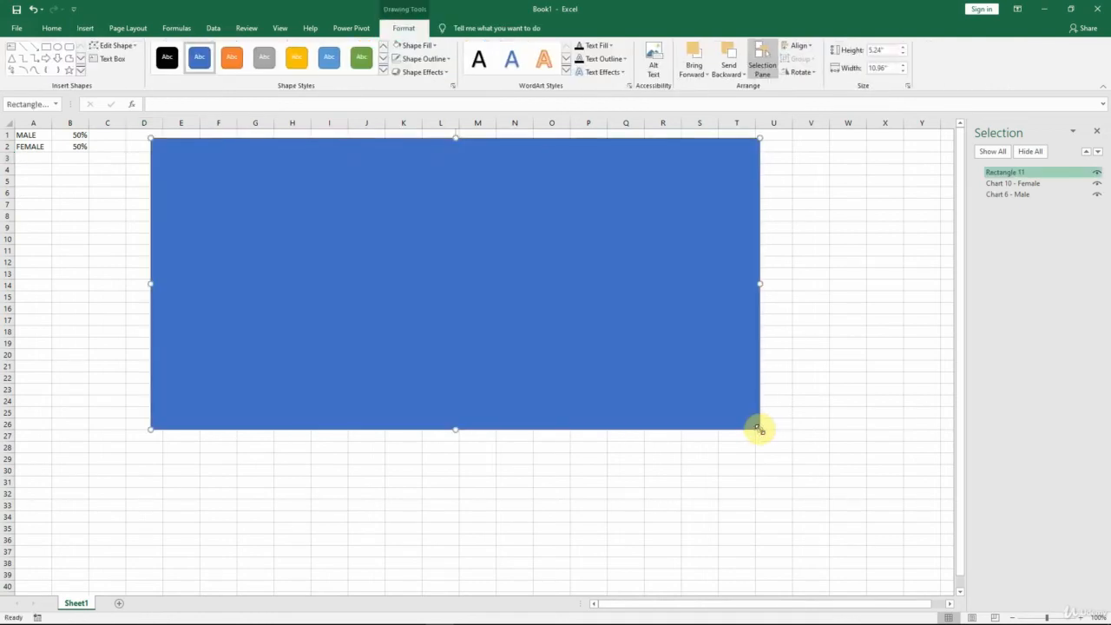
Step: Rename the rectangle as "Rectangle 11 - frame" and move it behind both charts in the stacking order
{"action": "double_click", "coordinate": [1029, 173]}
{"action": "type", "text": "- "}
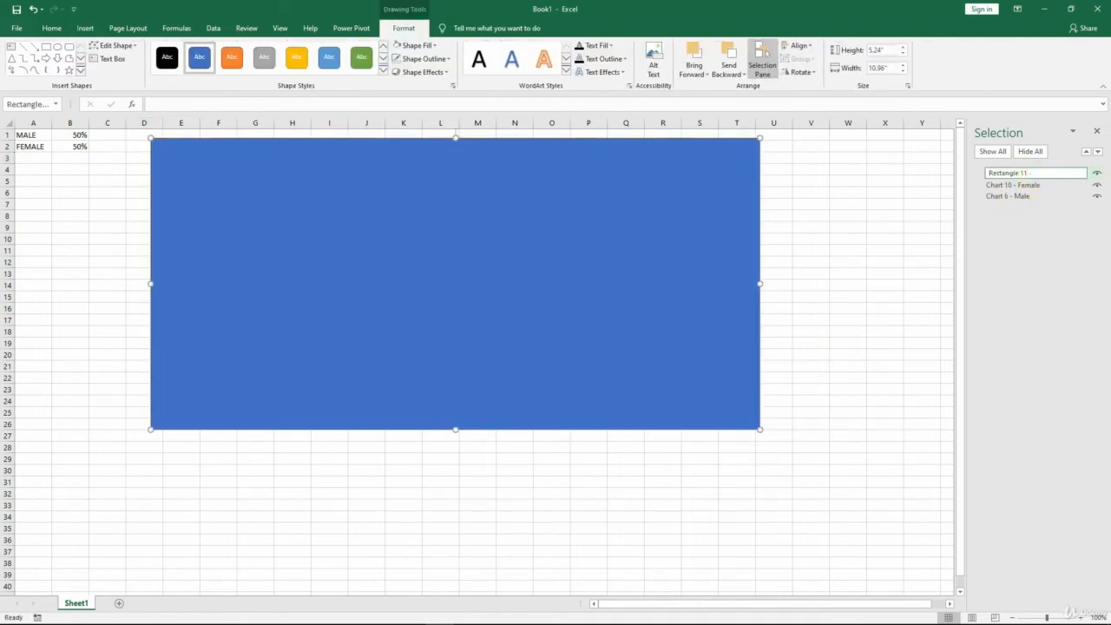
{"action": "type", "text": "frame"}
{"action": "left_click", "coordinate": [1030, 177]}
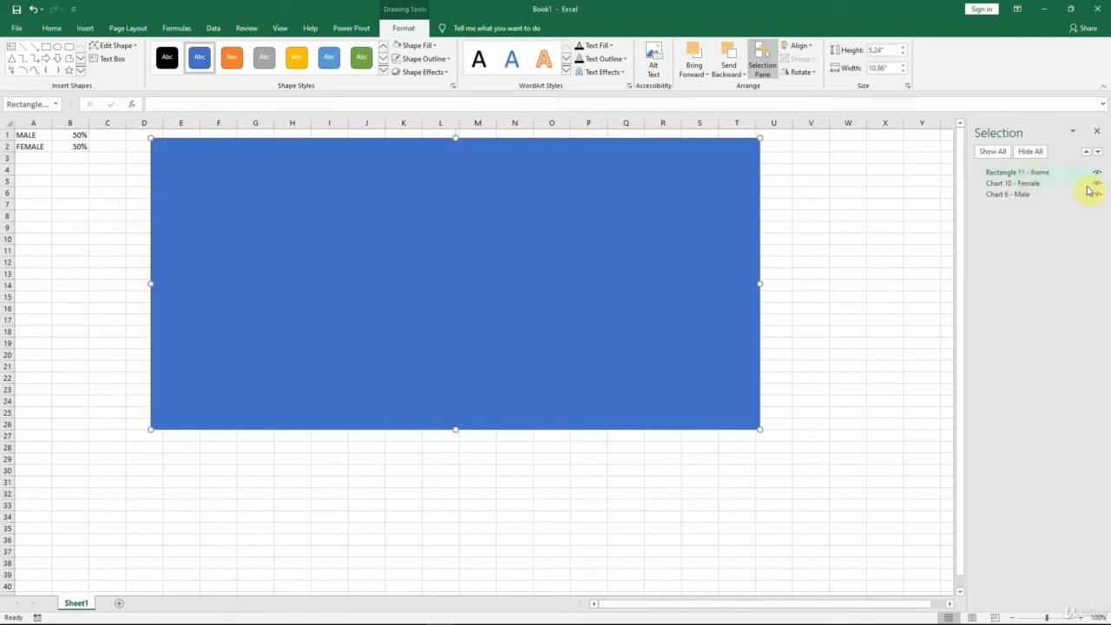
{"action": "left_click", "coordinate": [1098, 155]}
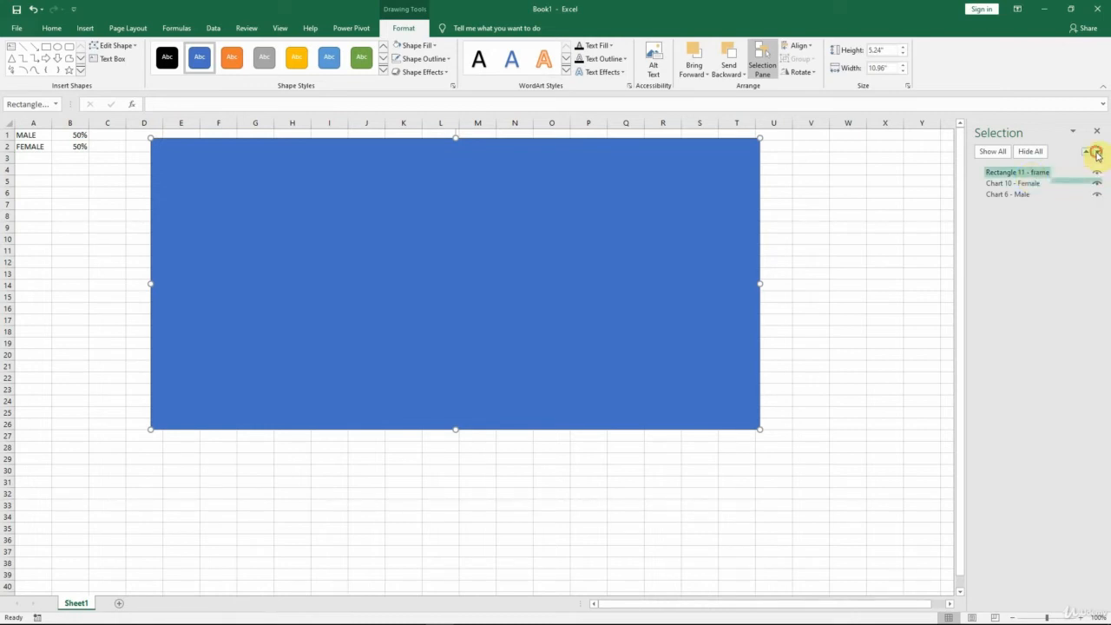
{"action": "left_click", "coordinate": [1098, 154]}
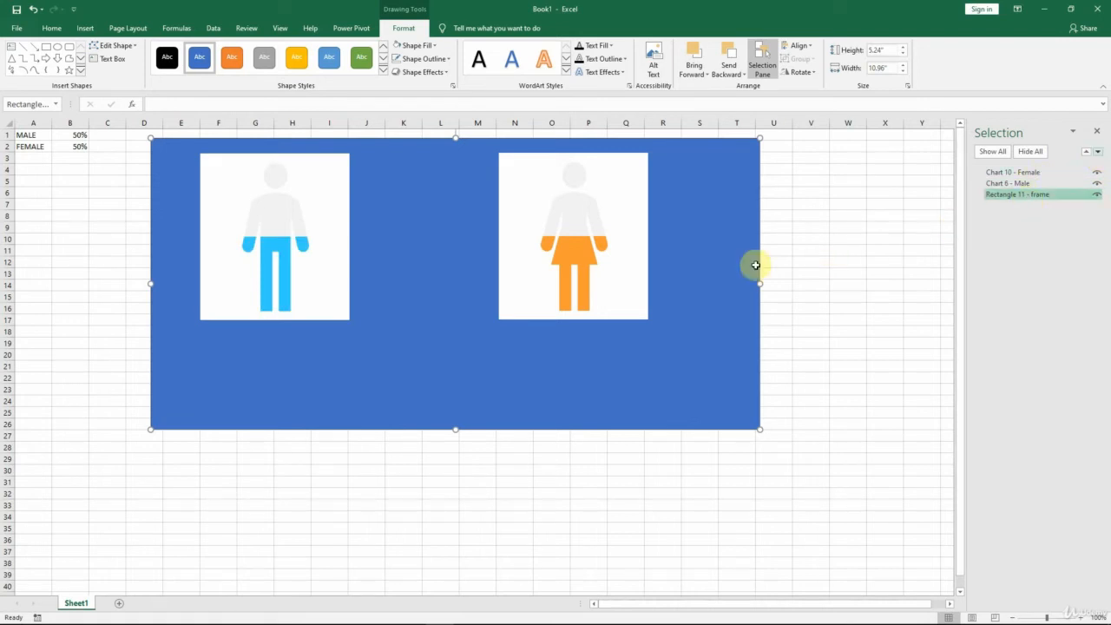
Step: Fill the frame rectangle behind the charts with white
{"action": "right_click", "coordinate": [705, 191]}
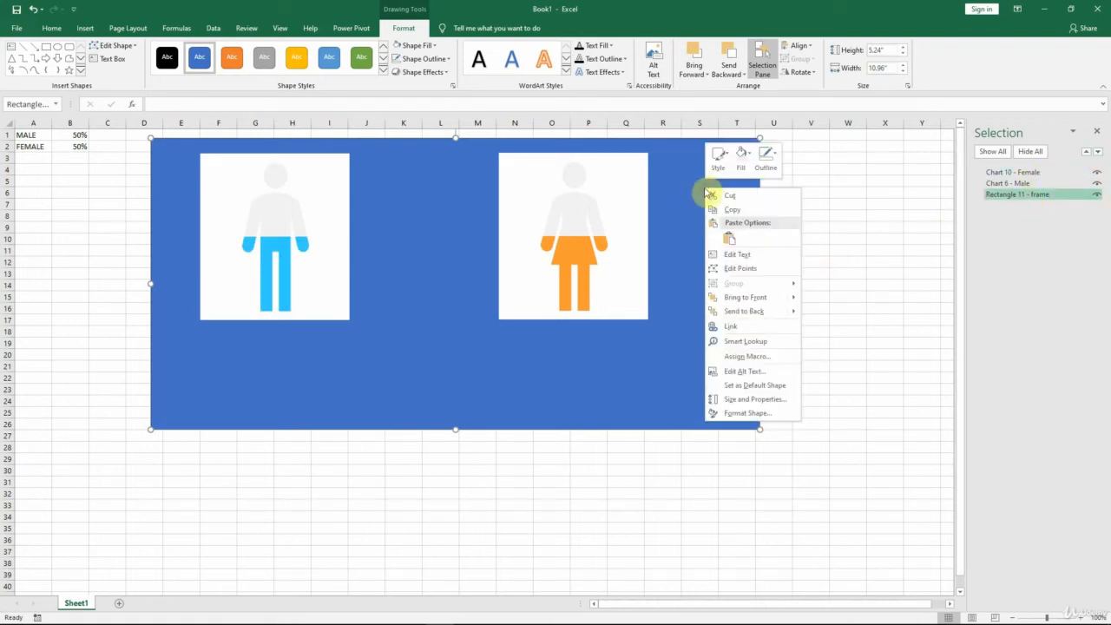
{"action": "left_click", "coordinate": [743, 166]}
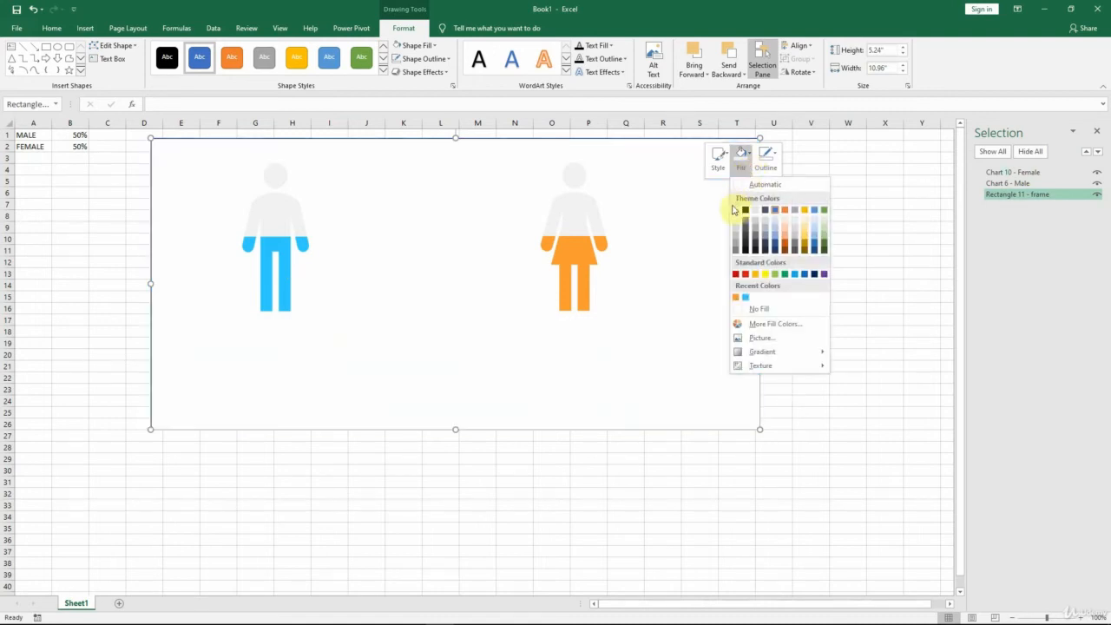
{"action": "left_click", "coordinate": [735, 209]}
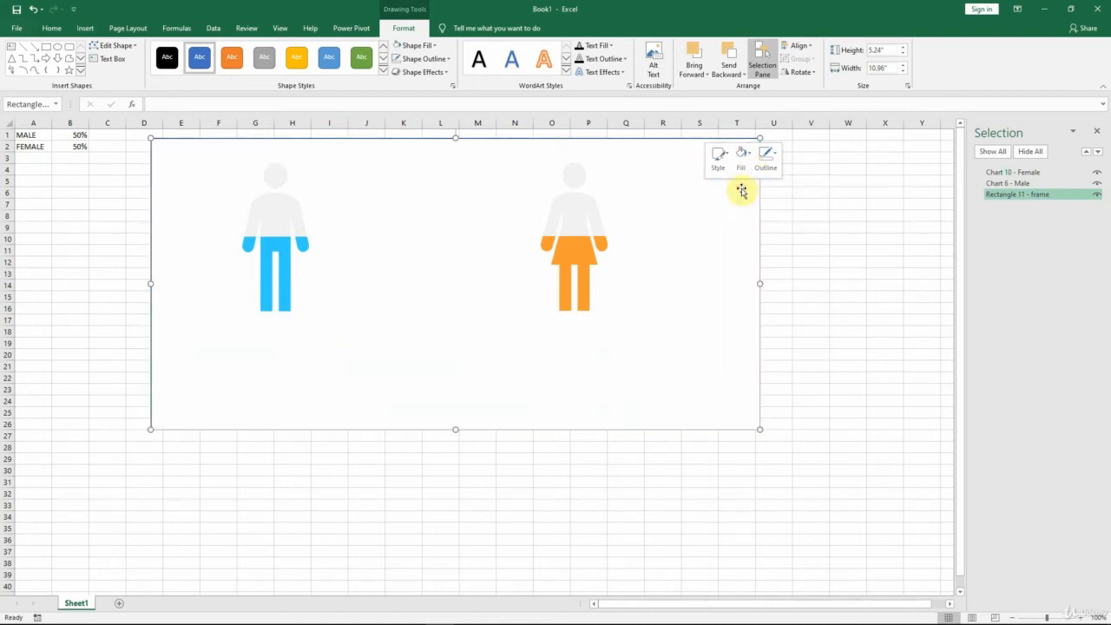
Step: Change the outline of the frame rectangle behind the charts to a light gray theme shade
{"action": "left_click", "coordinate": [776, 170]}
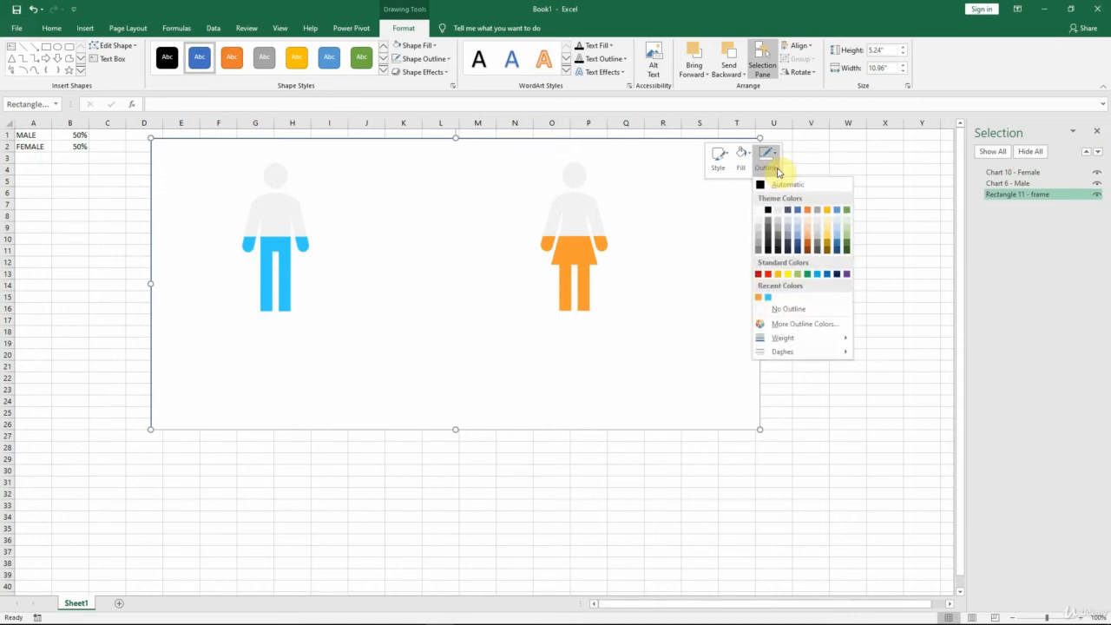
{"action": "left_click", "coordinate": [758, 231]}
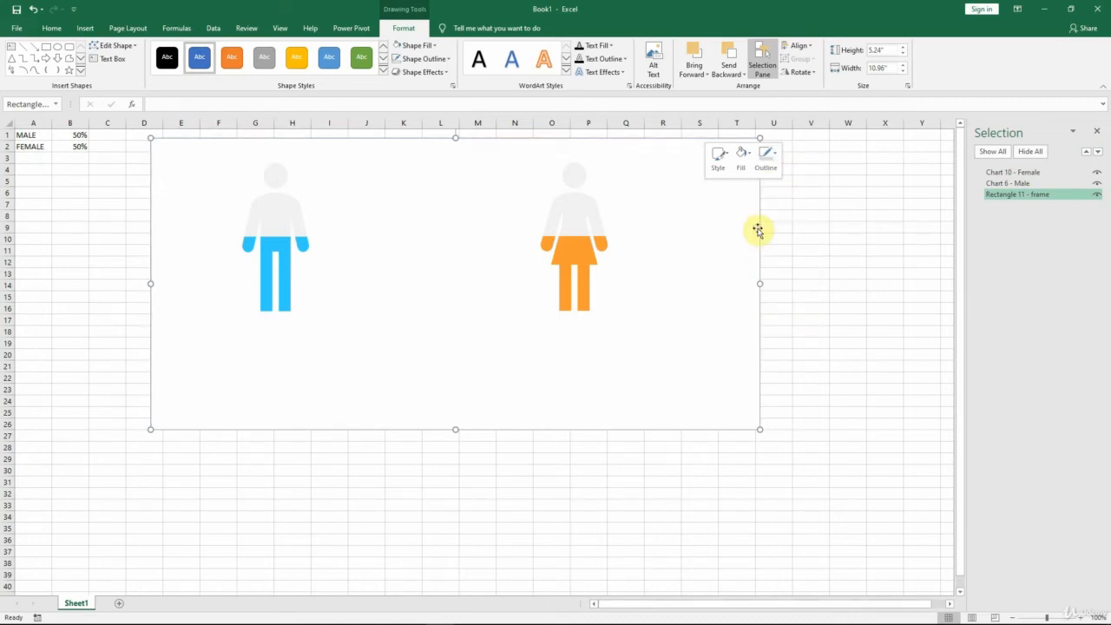
{"action": "left_click", "coordinate": [799, 215]}
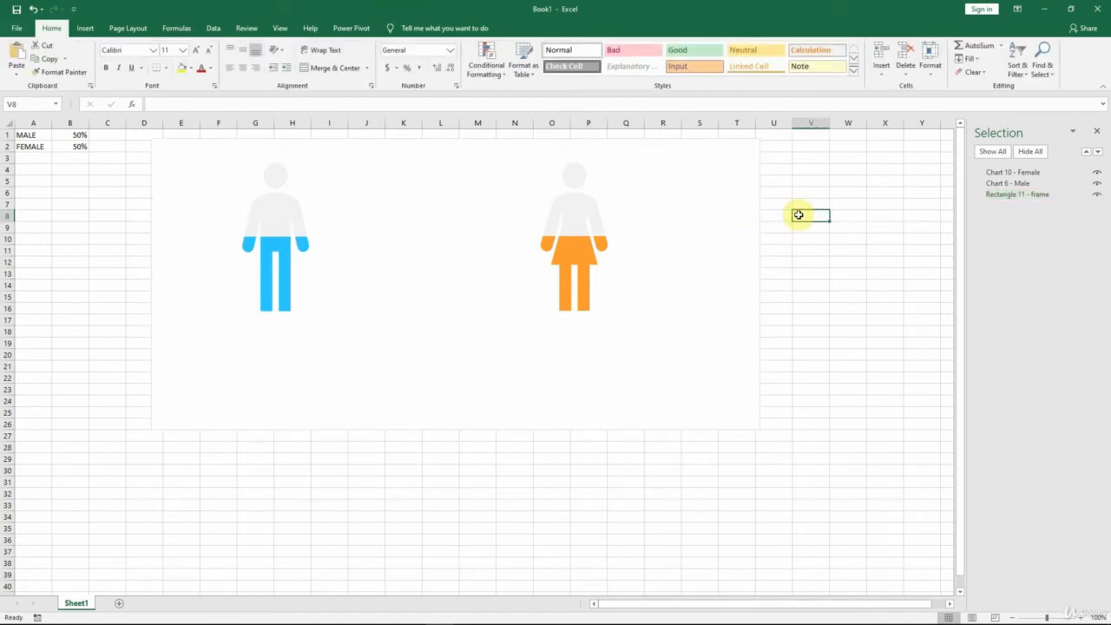
Step: Select the Female and Male charts together and move them down and toward the left edge of the frame
{"action": "left_click", "coordinate": [1008, 173]}
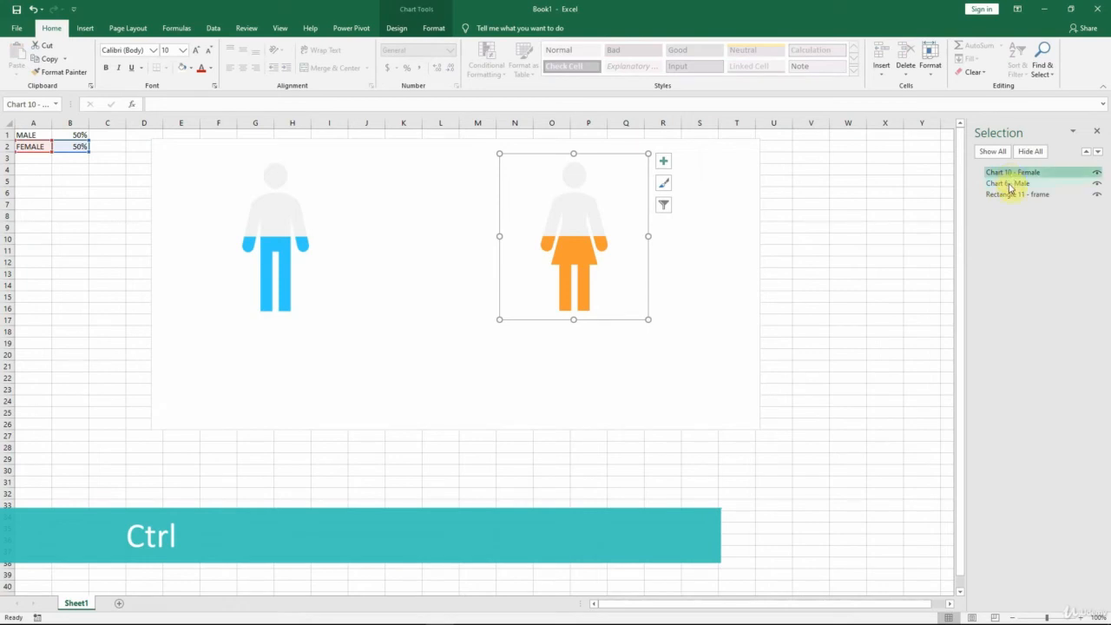
{"action": "left_click", "coordinate": [1009, 183], "text": "ctrl"}
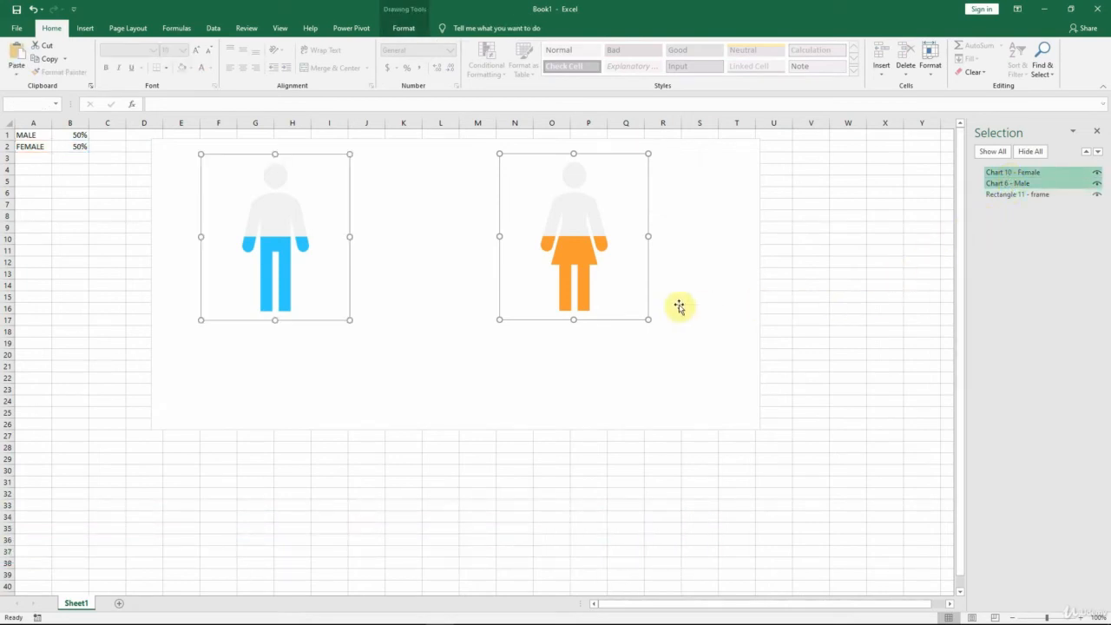
{"action": "left_click_drag", "start_coordinate": [648, 283], "coordinate": [602, 325]}
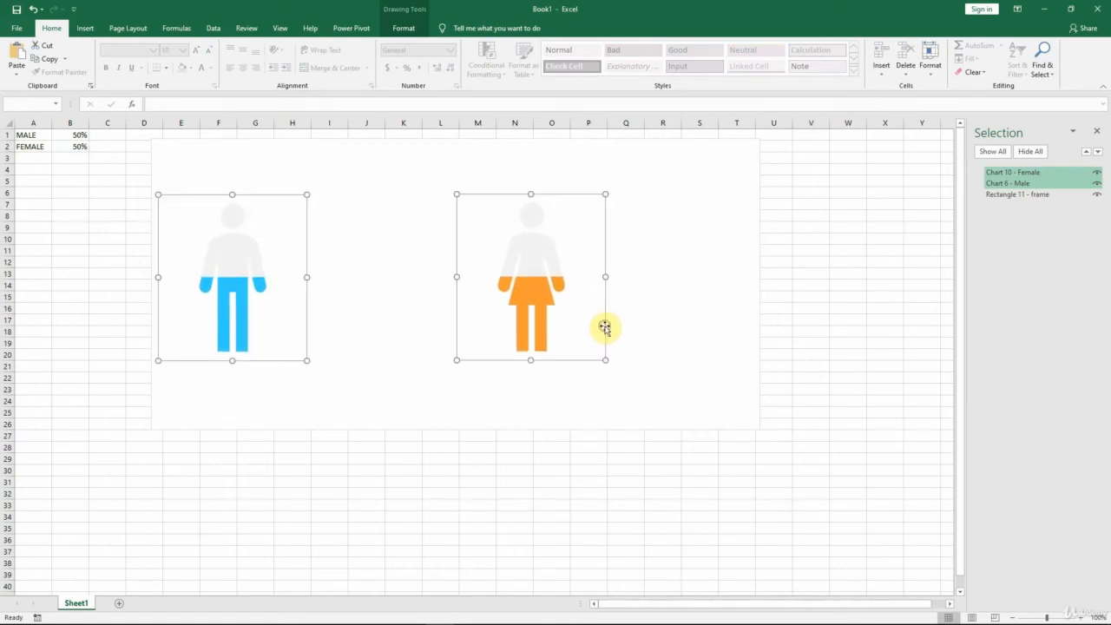
{"action": "left_click", "coordinate": [74, 190]}
Step: Set the male percentage in cell B1 to 51%
{"action": "left_click", "coordinate": [79, 135]}
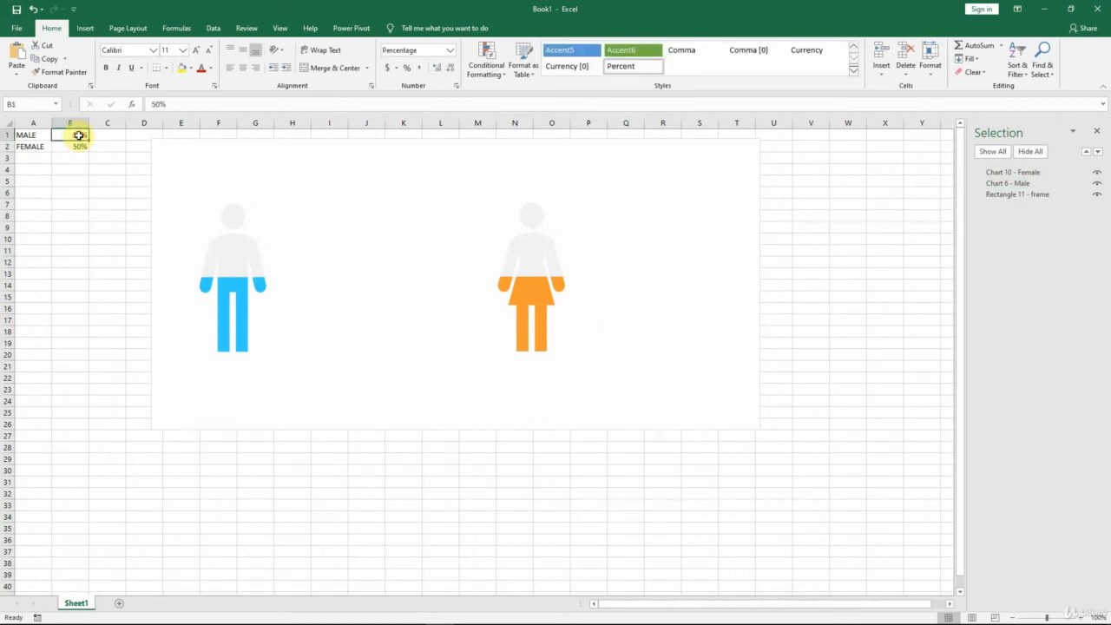
{"action": "type", "text": "51"}
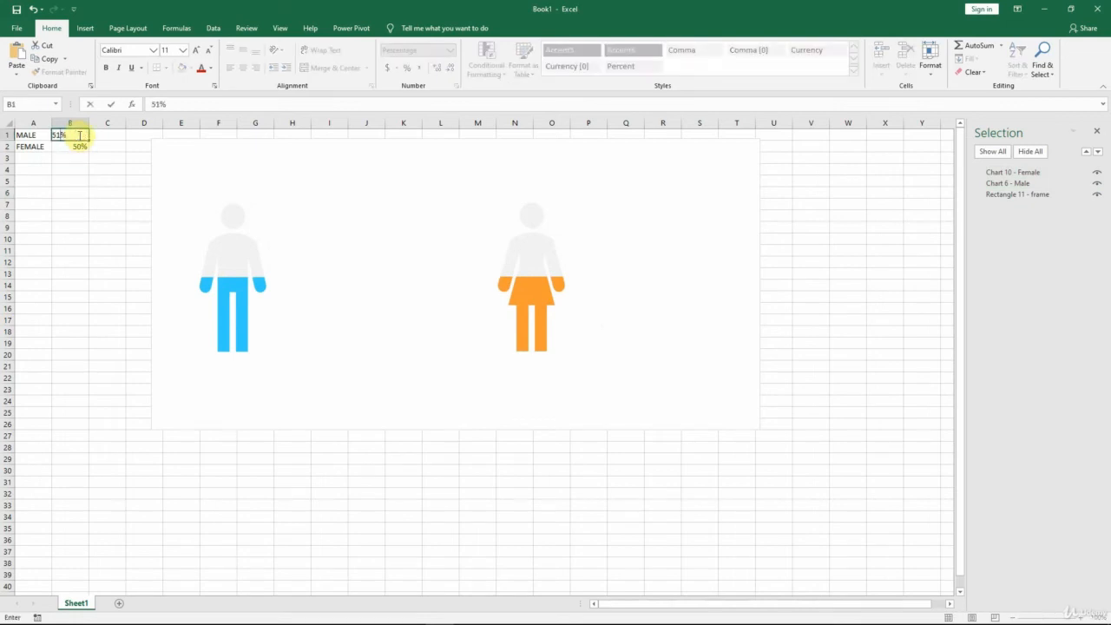
{"action": "key", "text": "ctrl+Return"}
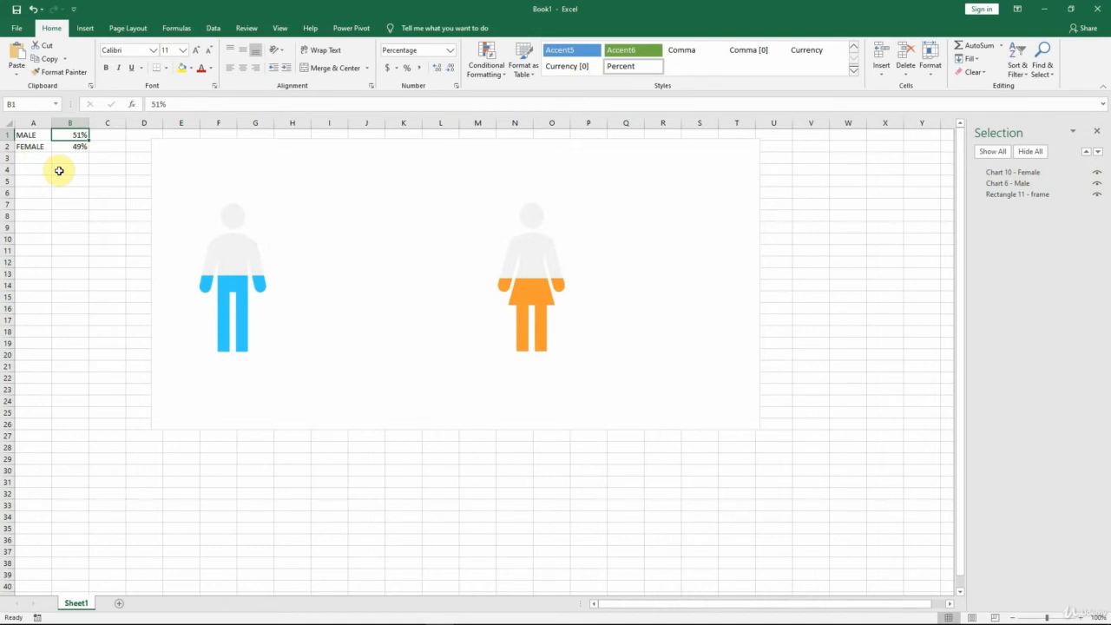
Step: Insert a text box to the right of the male icon and link it to cell B1 with =$B$1
{"action": "left_click", "coordinate": [85, 31]}
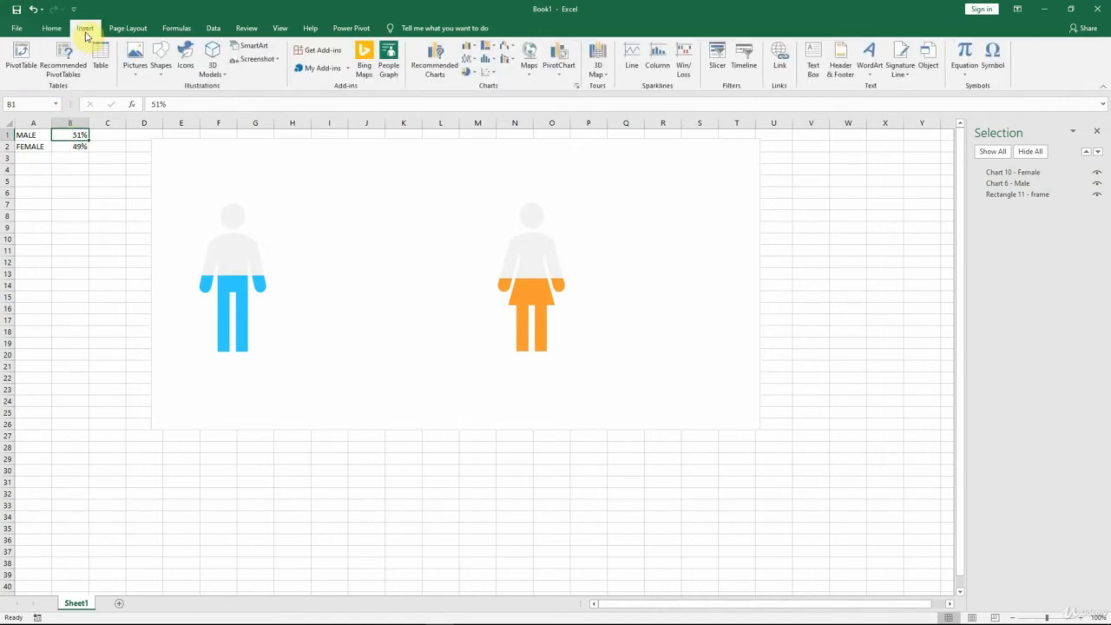
{"action": "left_click", "coordinate": [813, 70]}
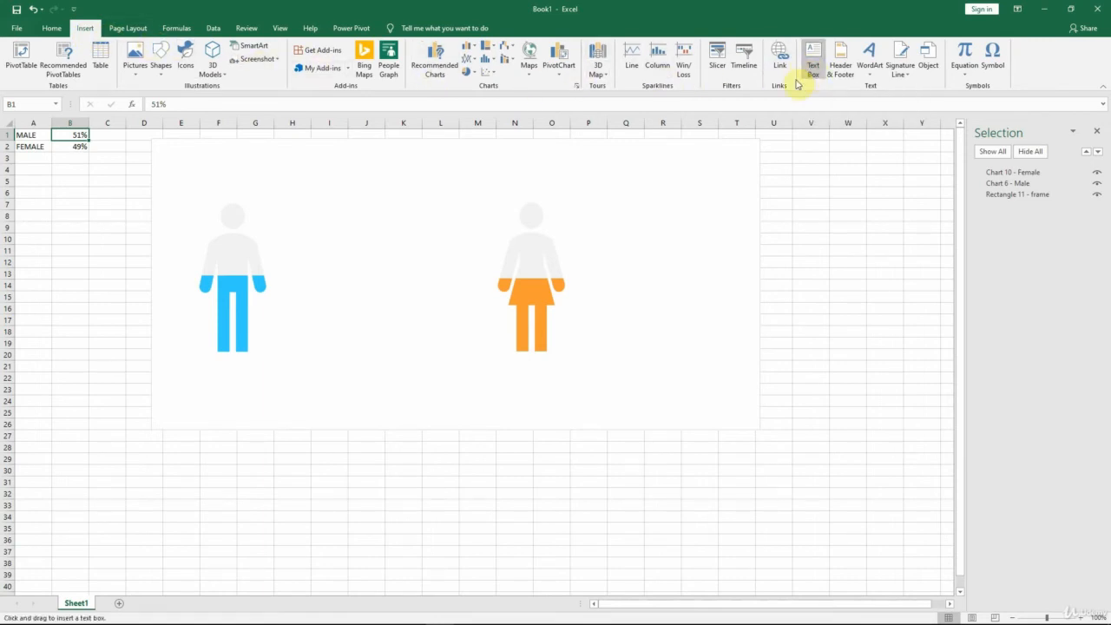
{"action": "left_click", "coordinate": [288, 242]}
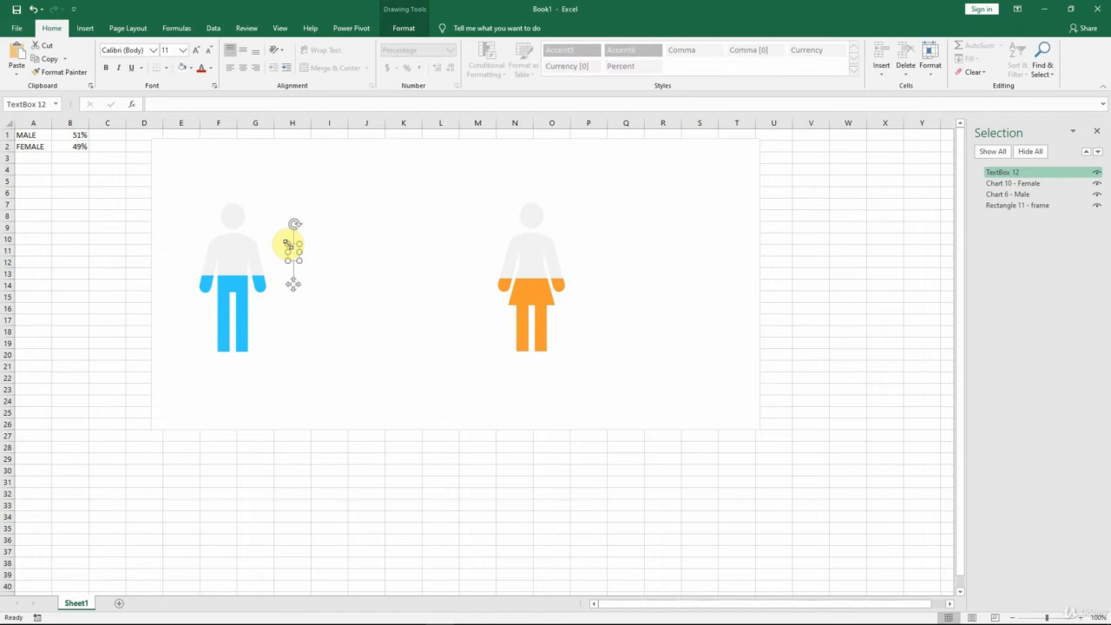
{"action": "left_click", "coordinate": [212, 104]}
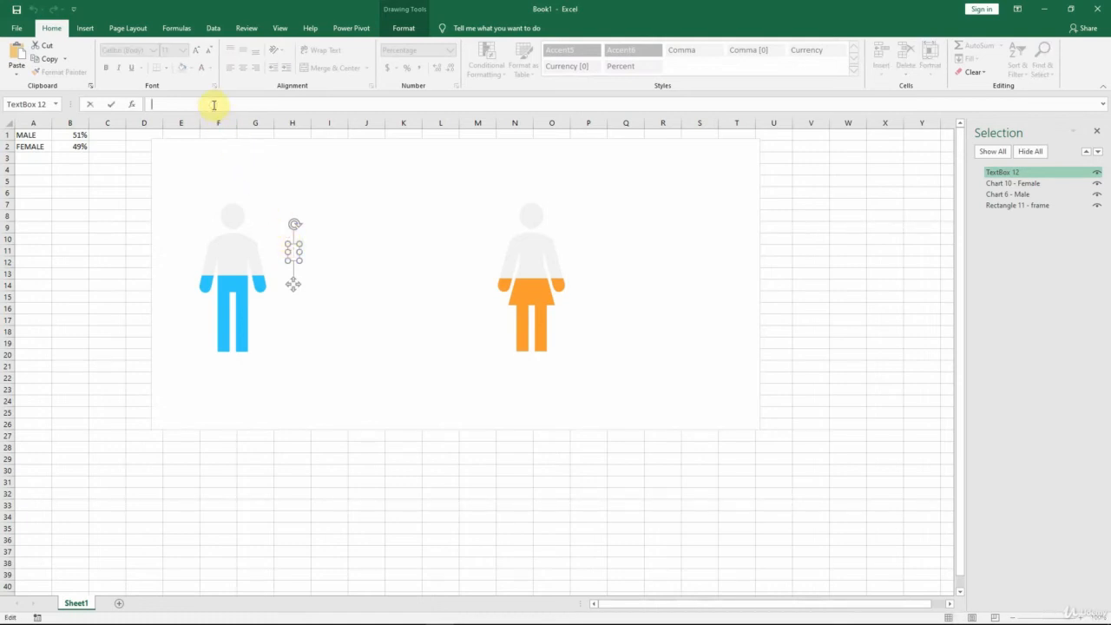
{"action": "type", "text": "="}
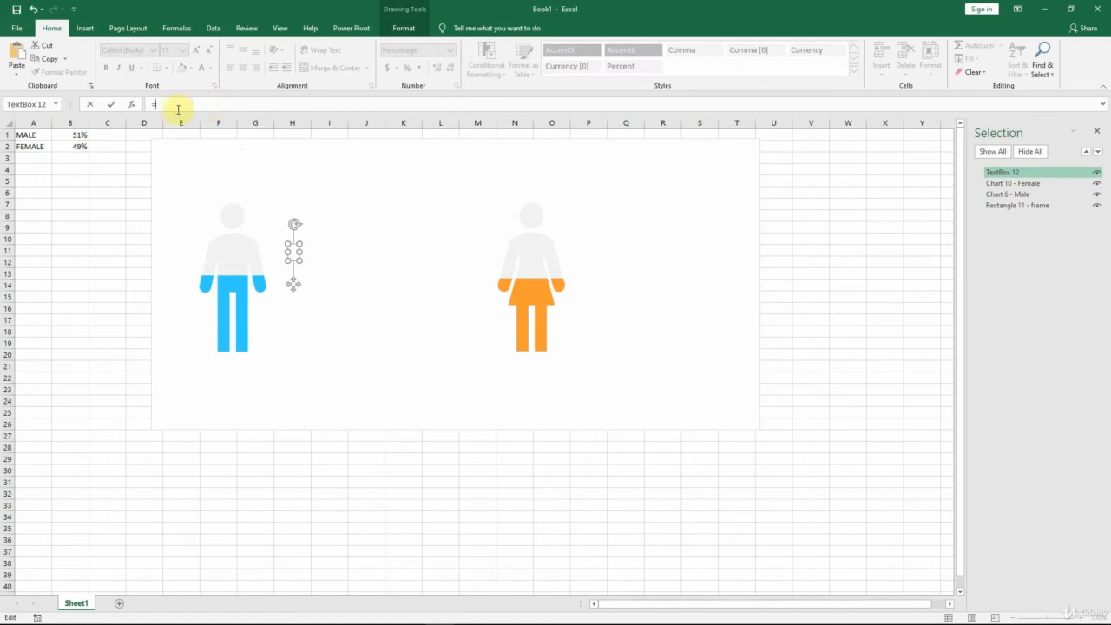
{"action": "left_click", "coordinate": [70, 137]}
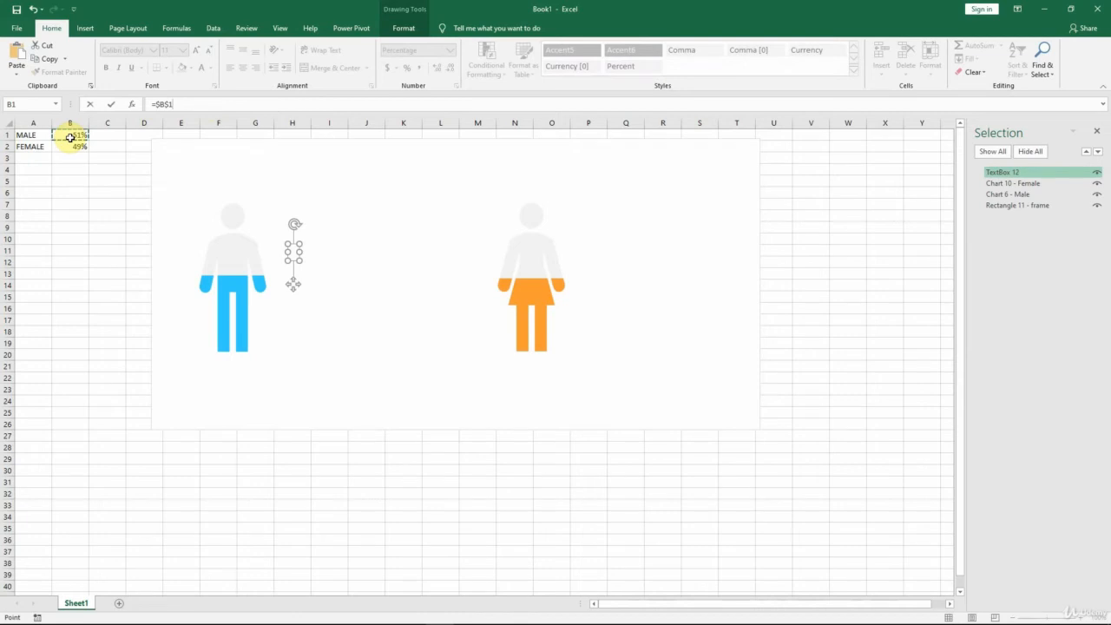
{"action": "key", "text": "Return"}
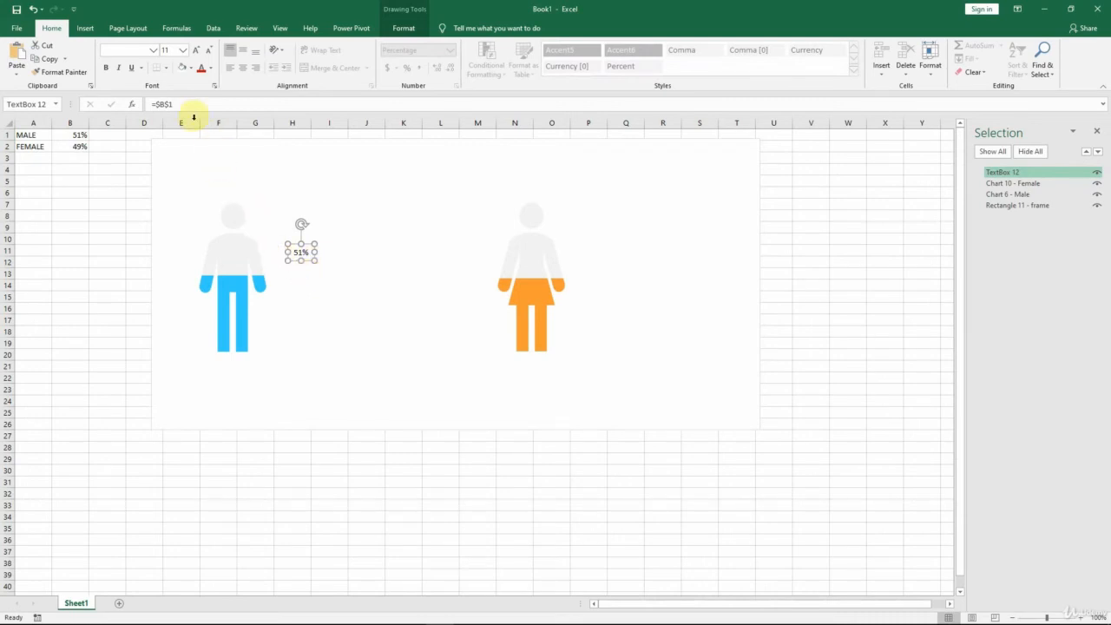
Step: Format the male percentage text box as bold 48-point Calibri in the icon's light blue, and move it up closer beside the male icon
{"action": "left_click", "coordinate": [153, 51]}
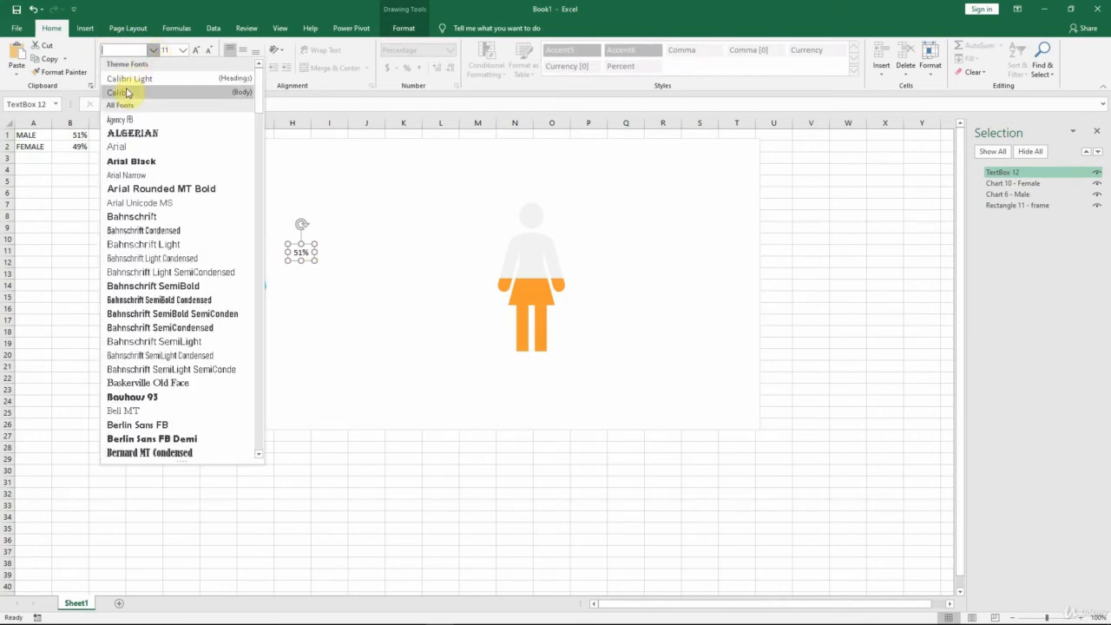
{"action": "left_click", "coordinate": [126, 92]}
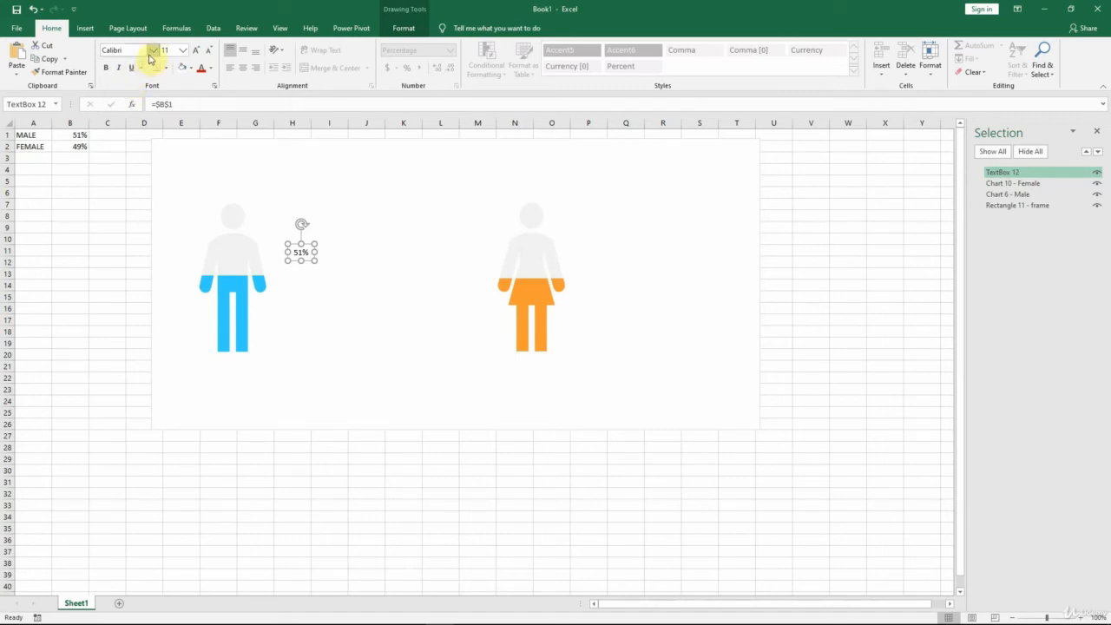
{"action": "left_click", "coordinate": [183, 50]}
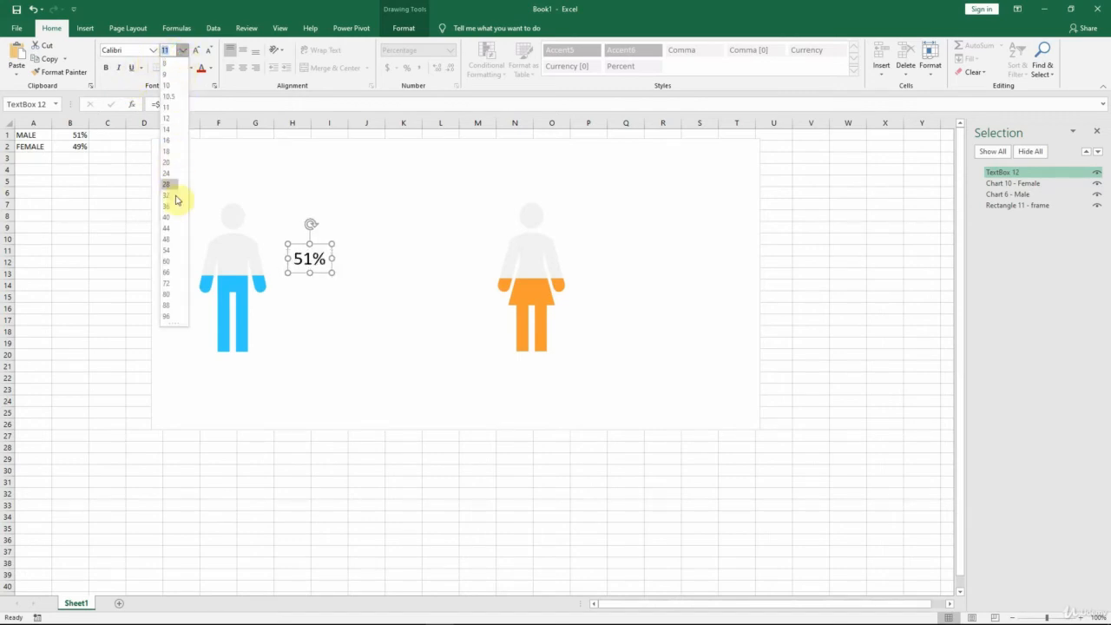
{"action": "left_click", "coordinate": [168, 240]}
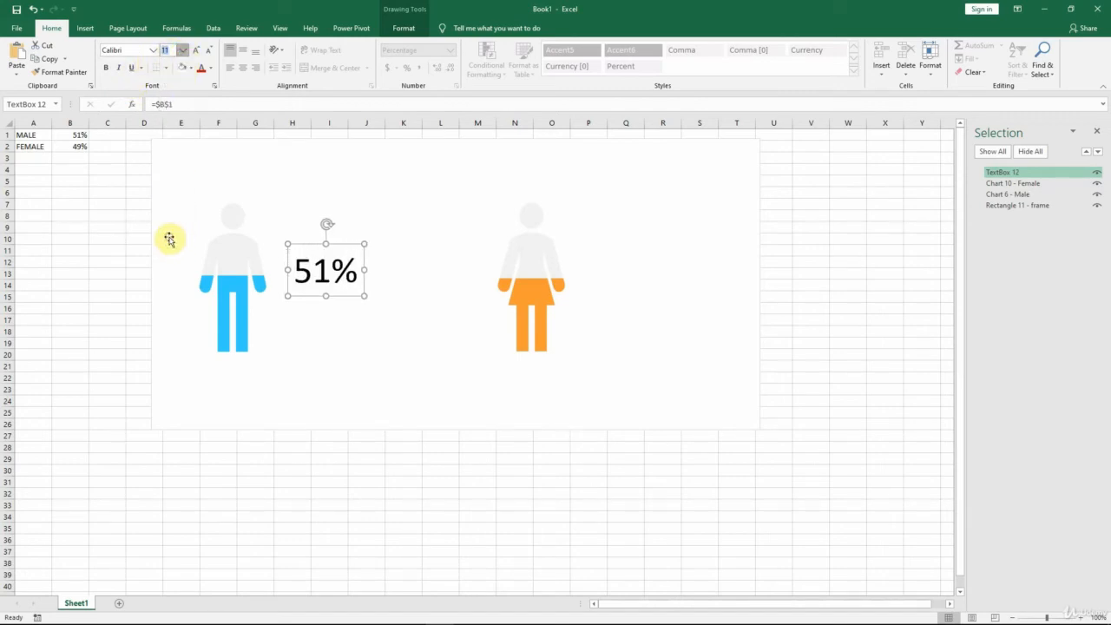
{"action": "left_click", "coordinate": [105, 68]}
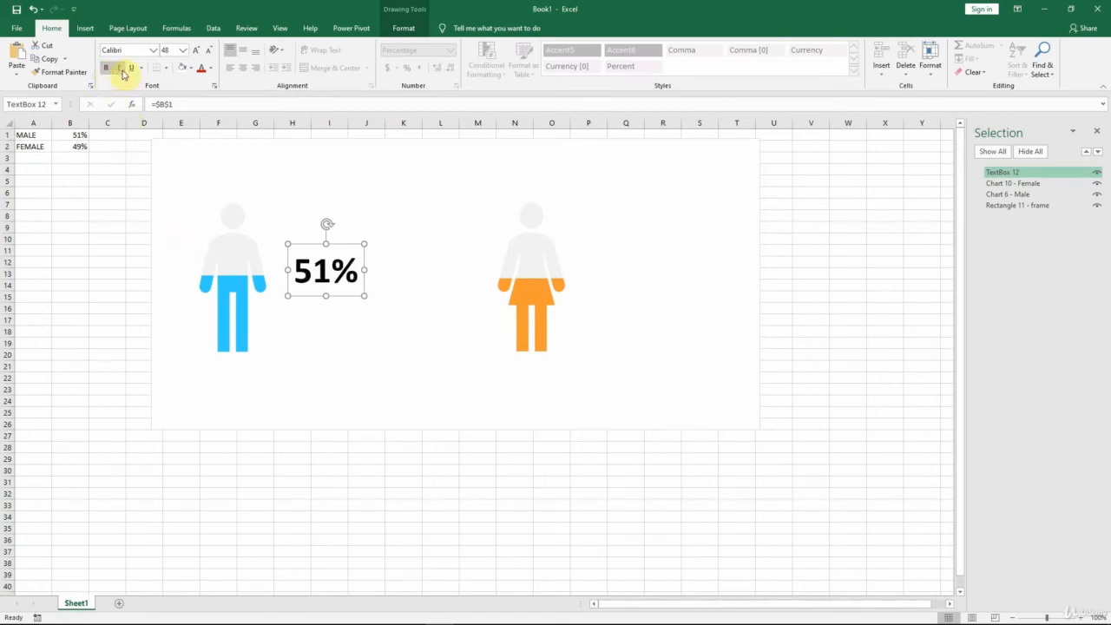
{"action": "left_click", "coordinate": [210, 70]}
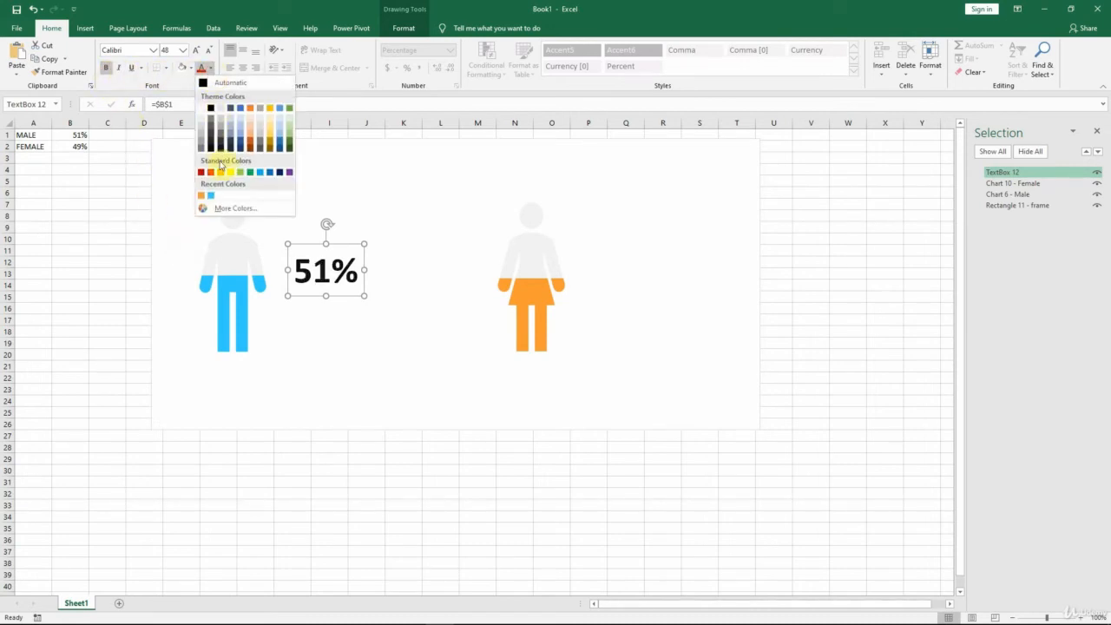
{"action": "left_click", "coordinate": [210, 198]}
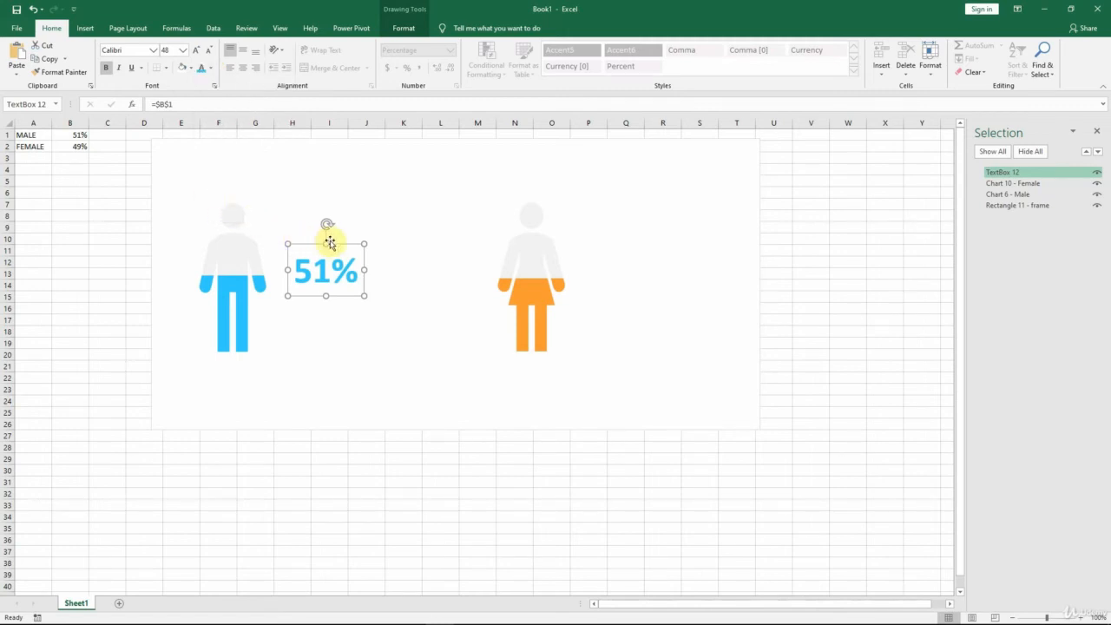
{"action": "left_click_drag", "start_coordinate": [340, 243], "coordinate": [329, 220]}
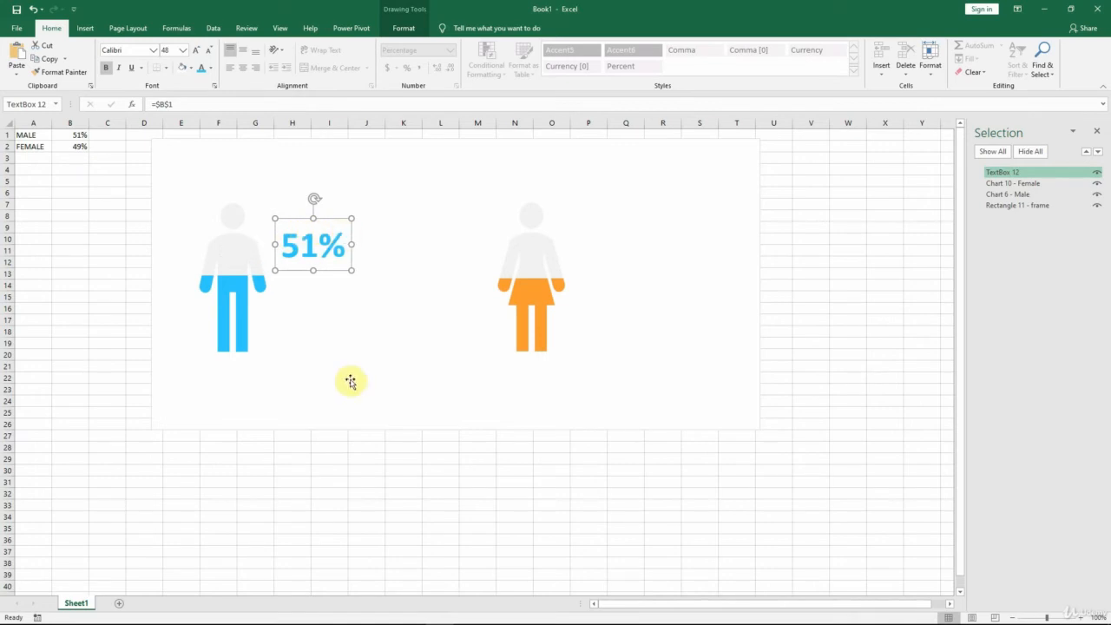
Step: Insert a second text box below the male percentage and link it to cell A1 with =$A$1
{"action": "left_click", "coordinate": [86, 30]}
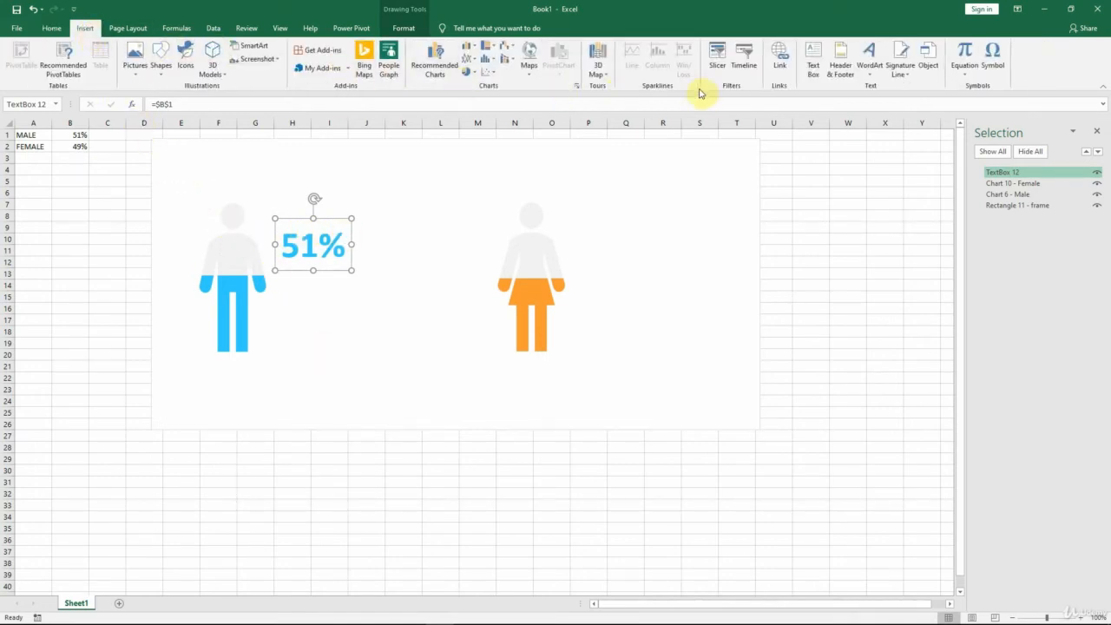
{"action": "left_click", "coordinate": [813, 74]}
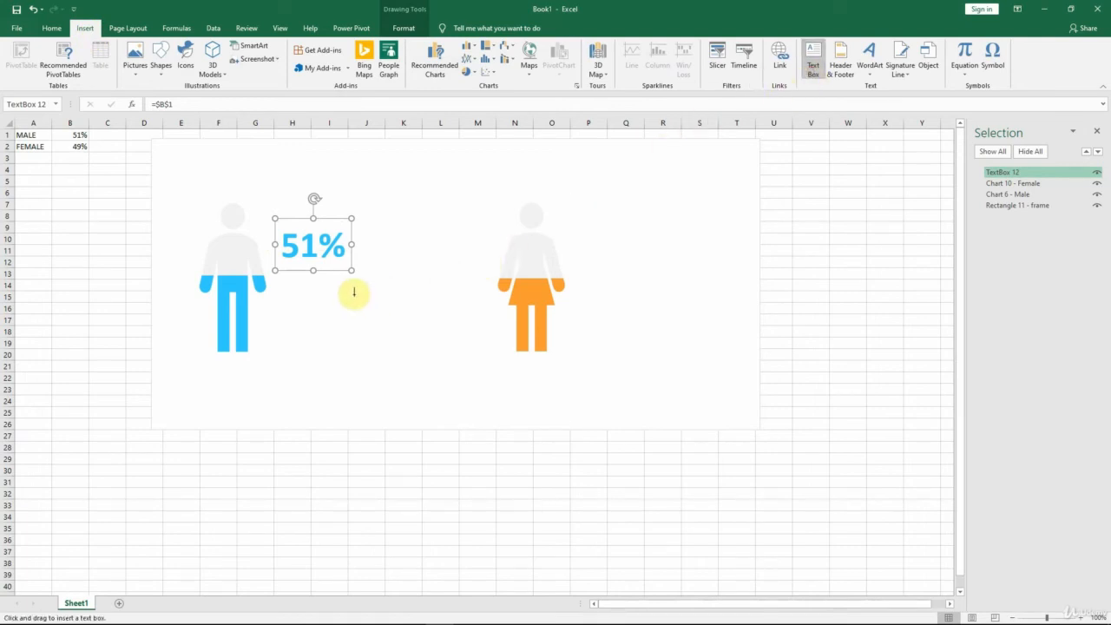
{"action": "left_click", "coordinate": [280, 313]}
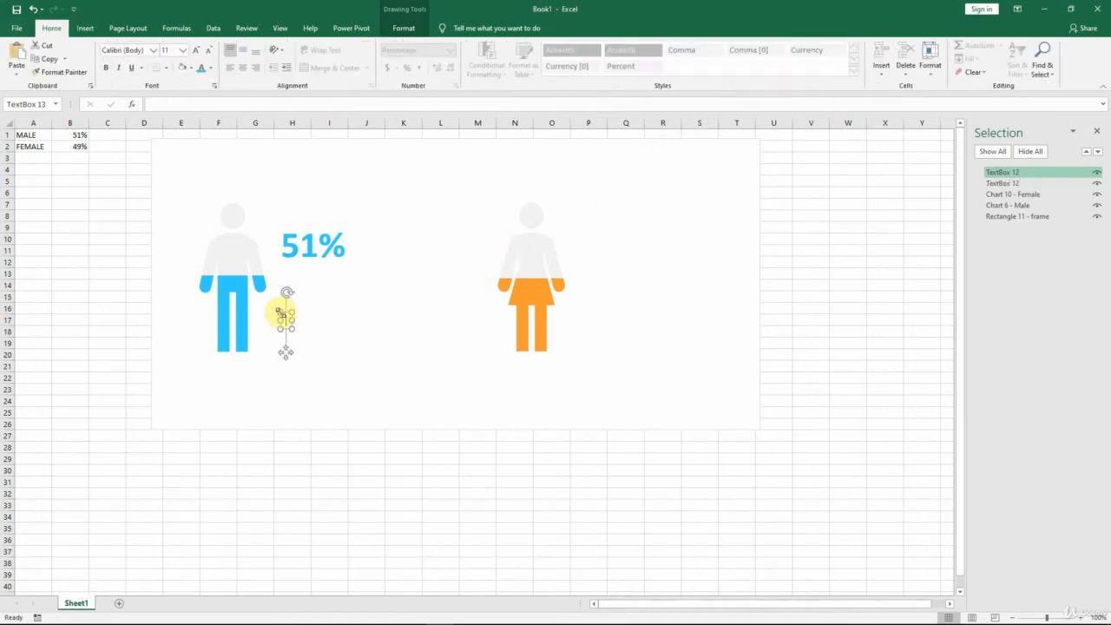
{"action": "left_click", "coordinate": [164, 105]}
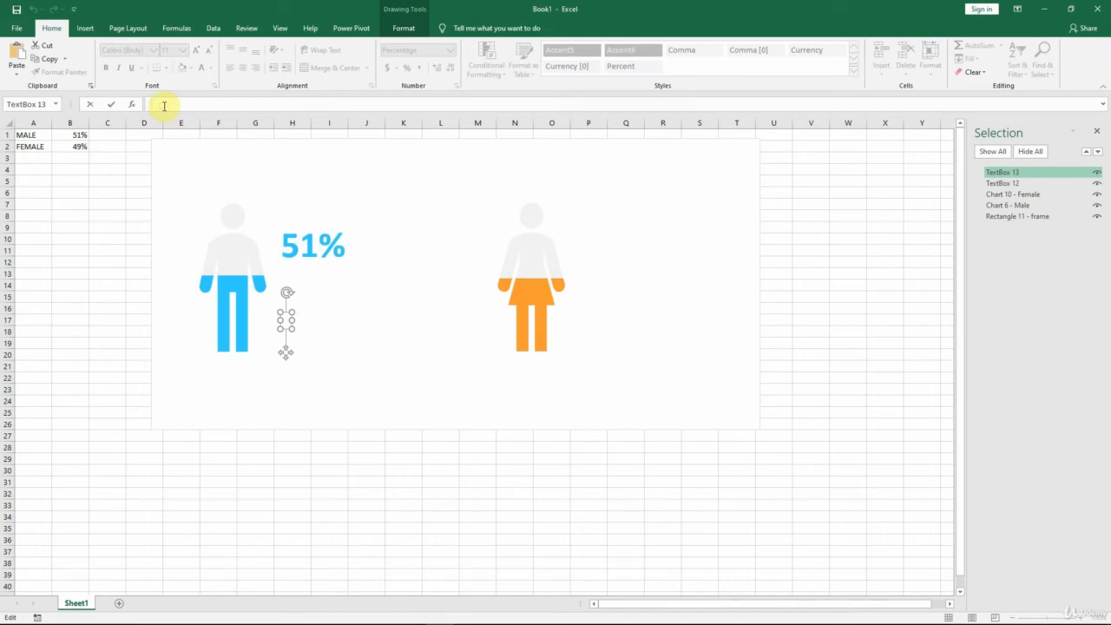
{"action": "type", "text": "="}
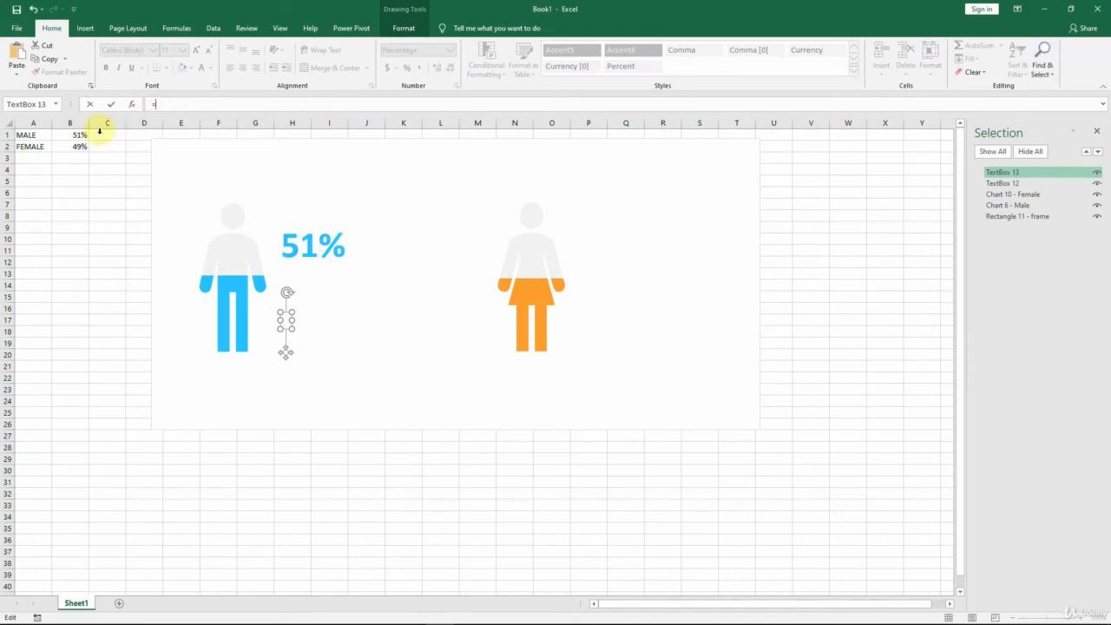
{"action": "left_click", "coordinate": [32, 137]}
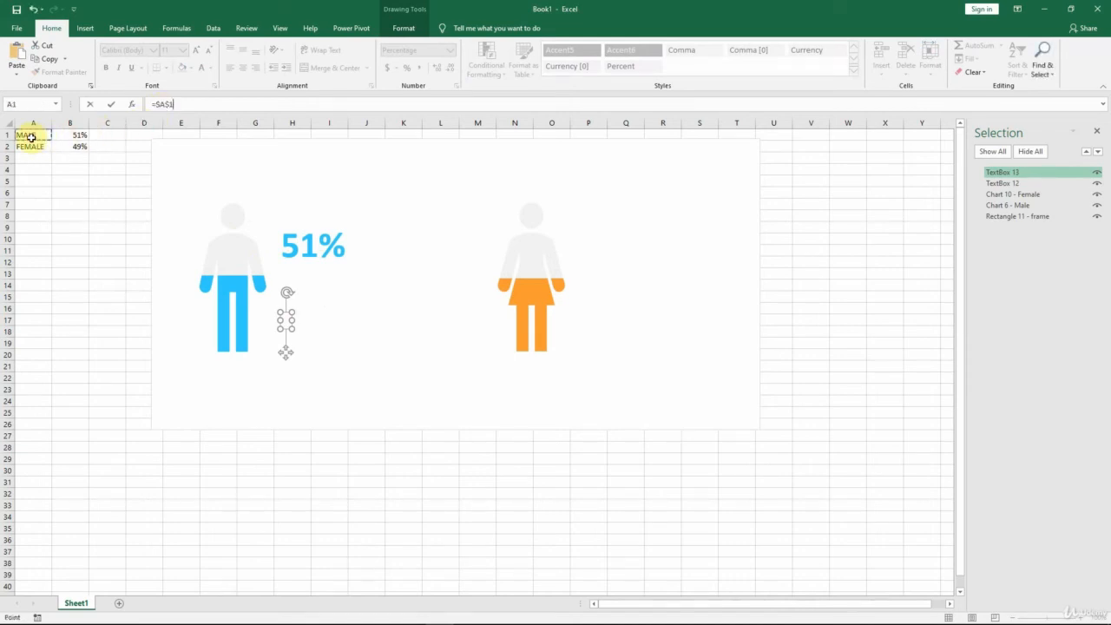
{"action": "key", "text": "Return"}
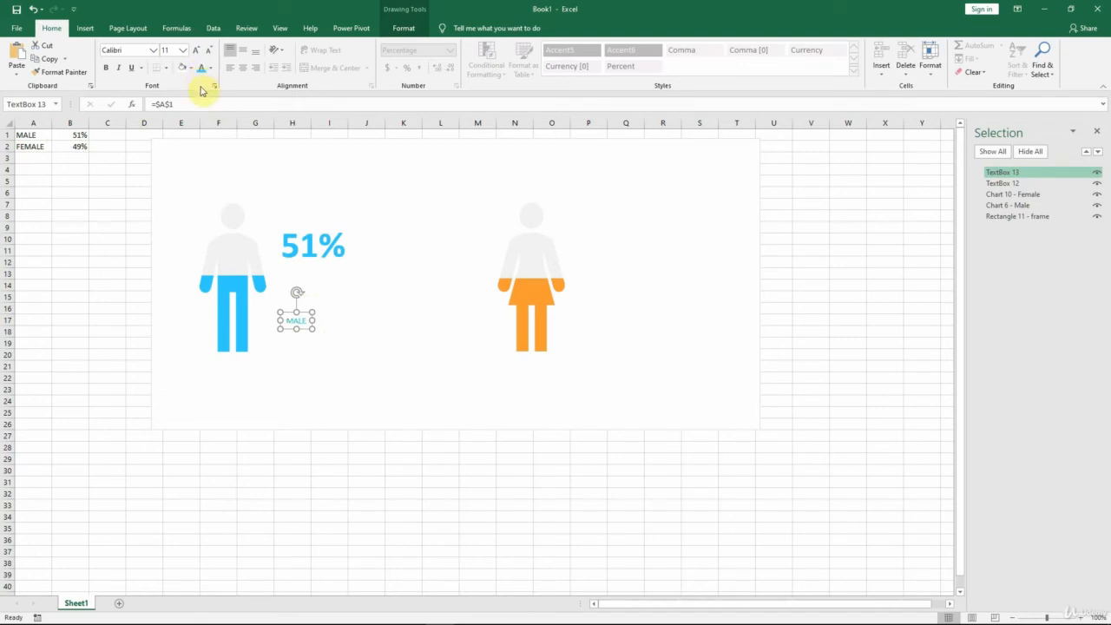
Step: Set the MALE label to 24 points and move it directly under the male percentage, aligned with its left edge
{"action": "left_click", "coordinate": [183, 49]}
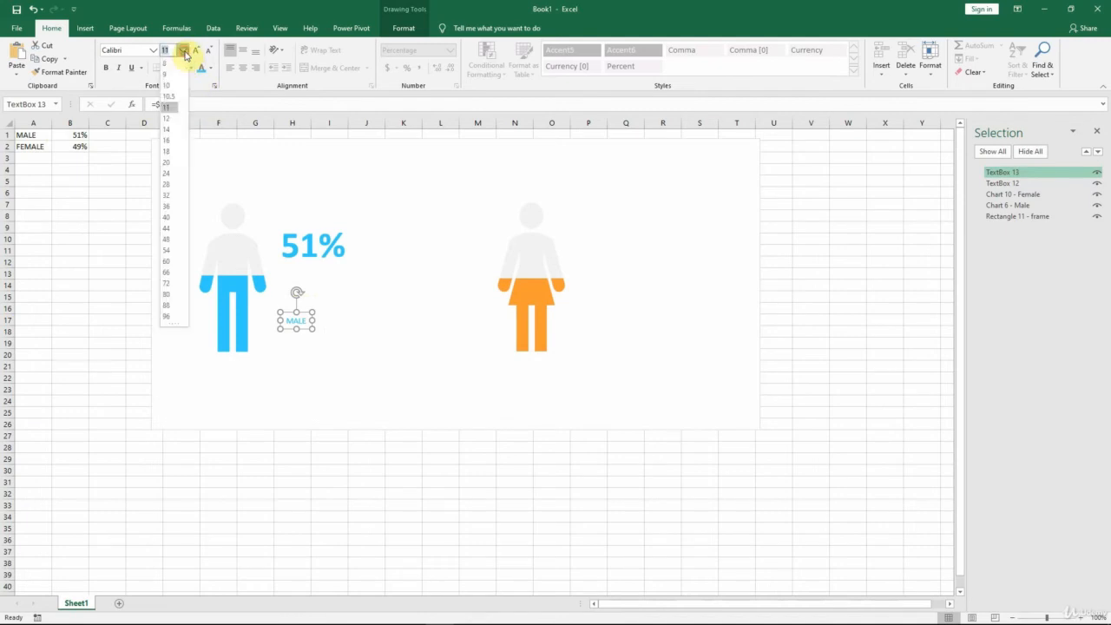
{"action": "left_click", "coordinate": [168, 174]}
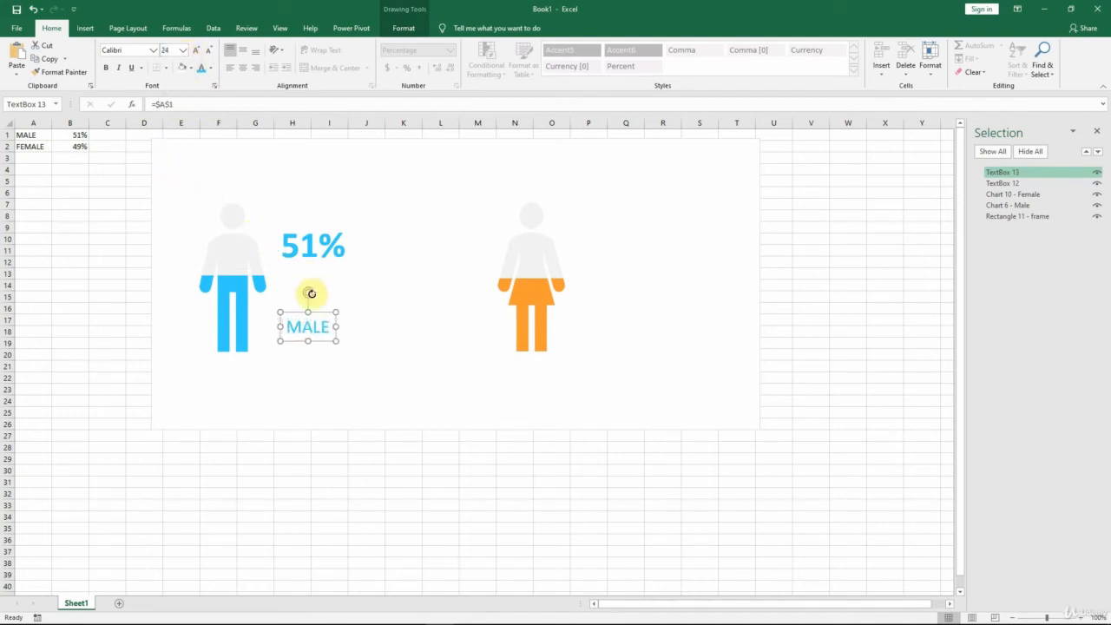
{"action": "left_click_drag", "start_coordinate": [324, 313], "coordinate": [319, 259]}
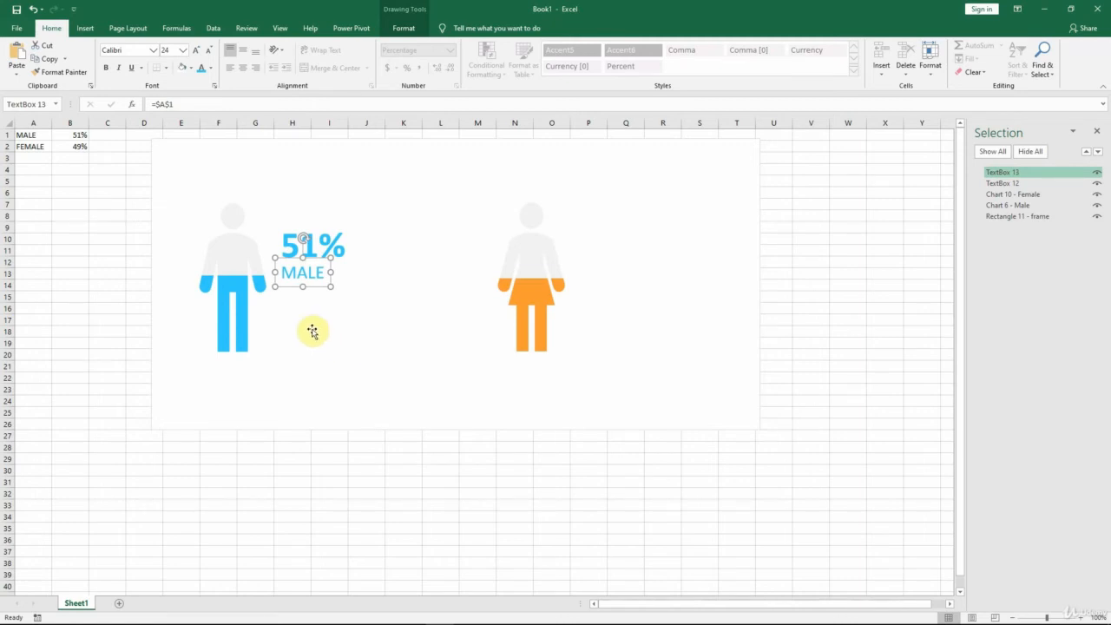
Step: Draw a straight horizontal line about 0.78 inches long below the MALE label, starting at the label's left edge
{"action": "left_click", "coordinate": [80, 27]}
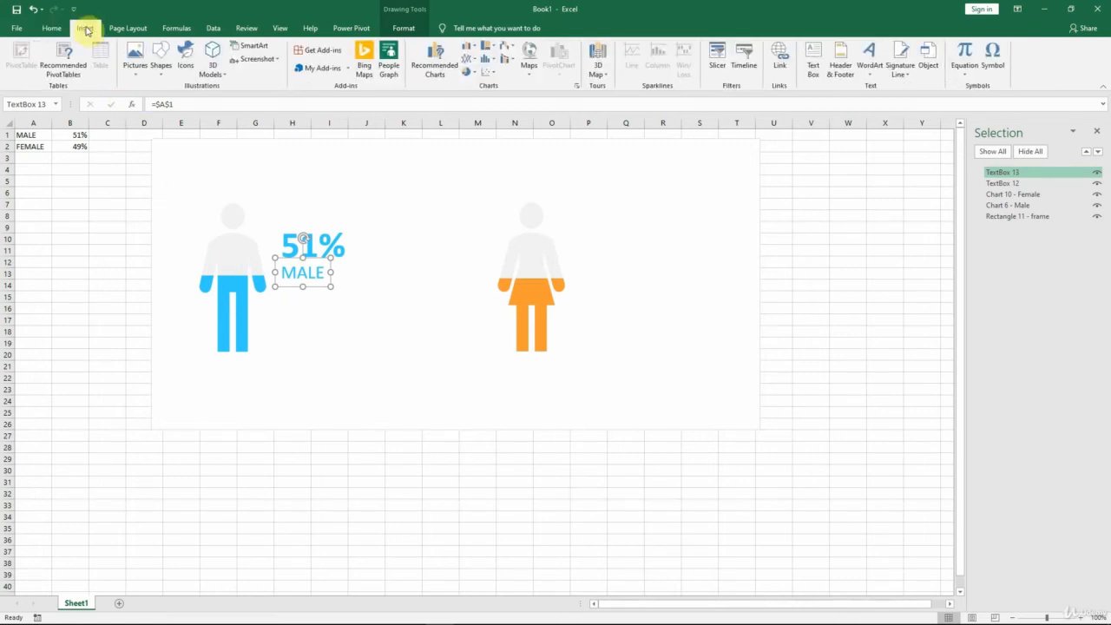
{"action": "left_click", "coordinate": [169, 76]}
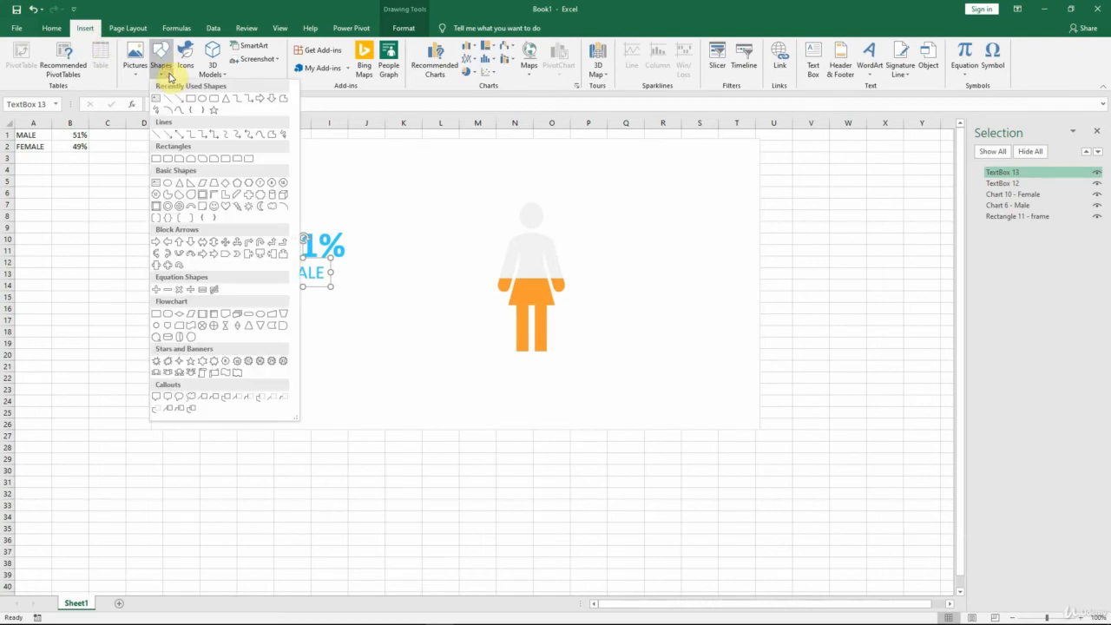
{"action": "left_click", "coordinate": [158, 135]}
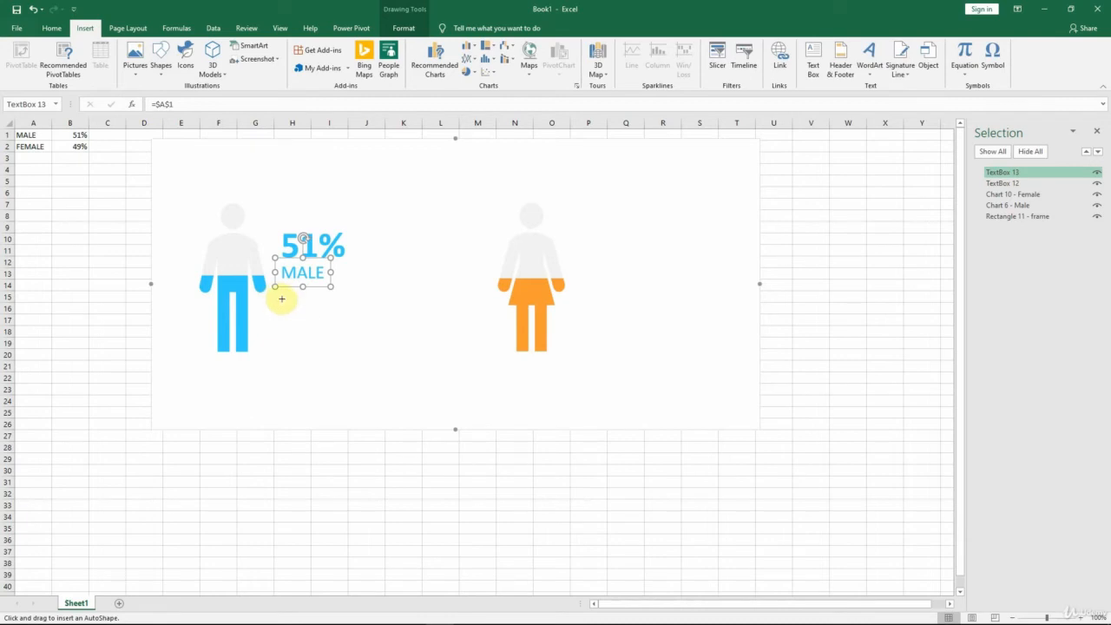
{"action": "left_click_drag", "start_coordinate": [284, 298], "coordinate": [326, 300]}
{"action": "key", "text": "shift"}
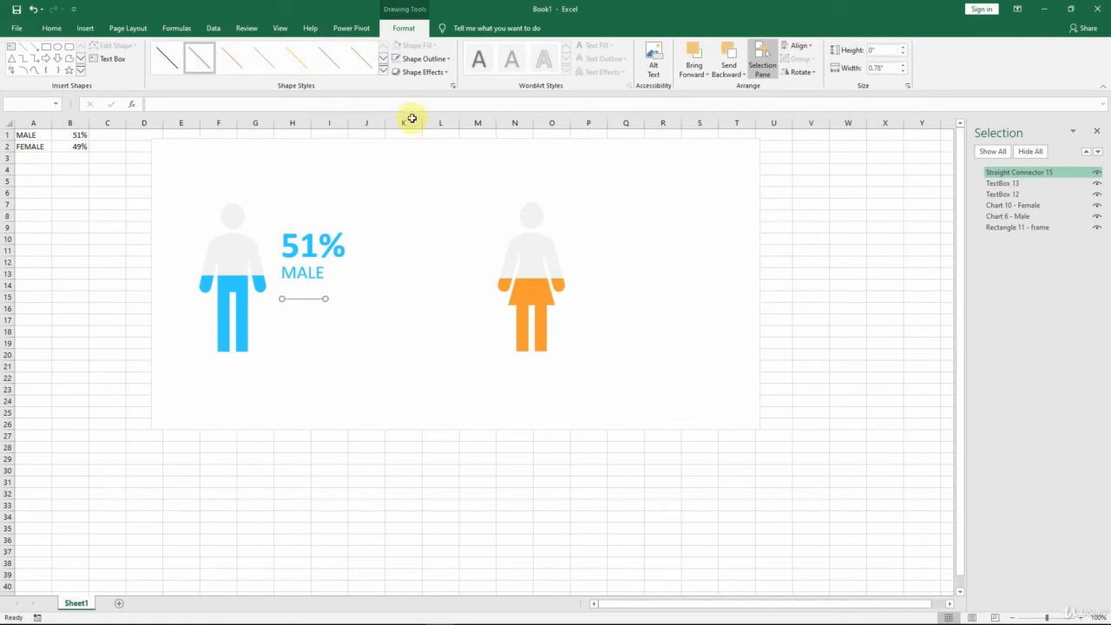
Step: Format the line below the MALE label with the male icon's light blue outline color and a 3 pt weight
{"action": "left_click", "coordinate": [449, 59]}
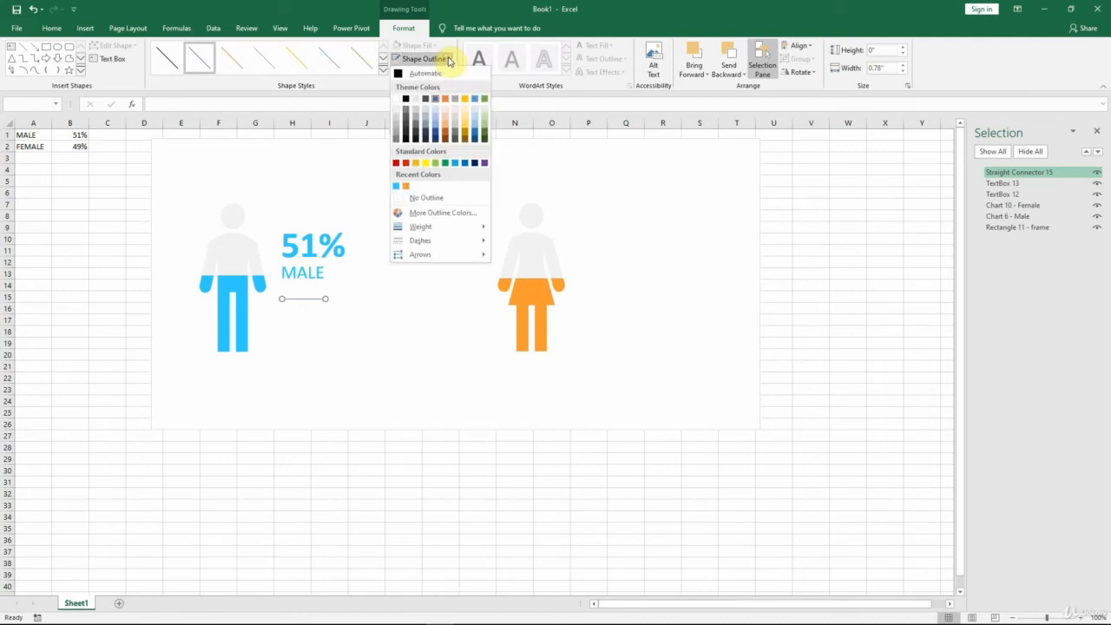
{"action": "left_click", "coordinate": [395, 188]}
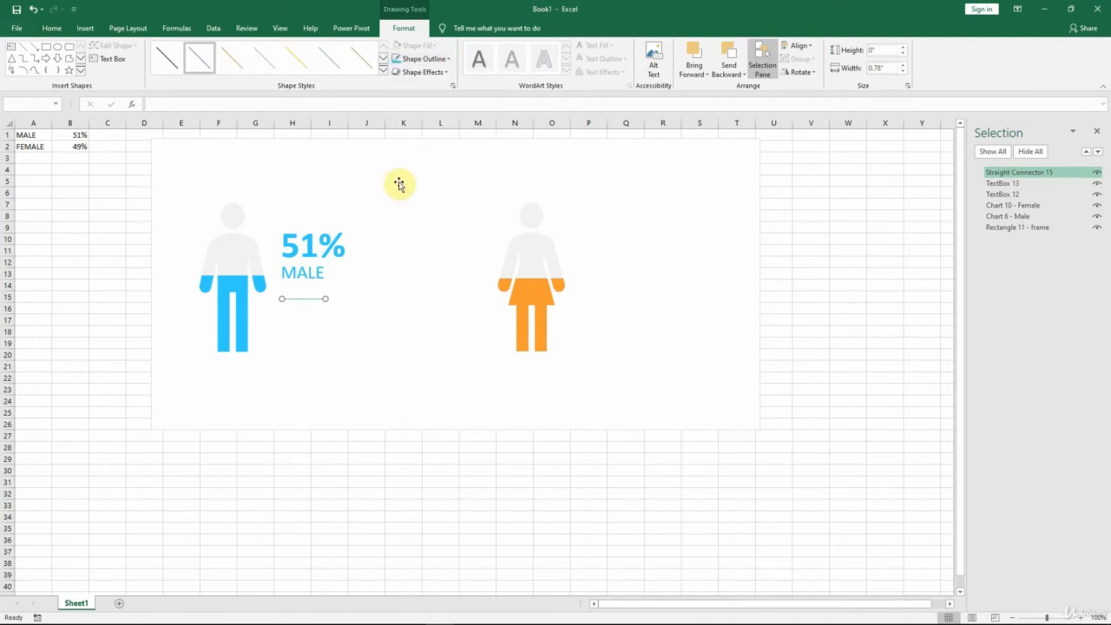
{"action": "left_click", "coordinate": [449, 59]}
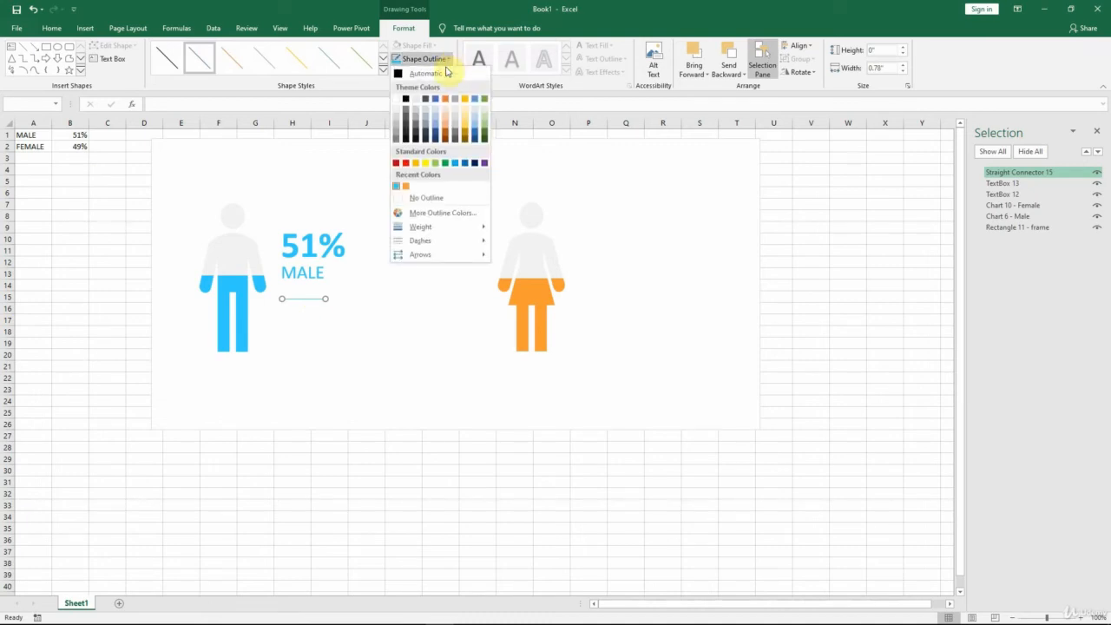
{"action": "mouse_move", "coordinate": [428, 228]}
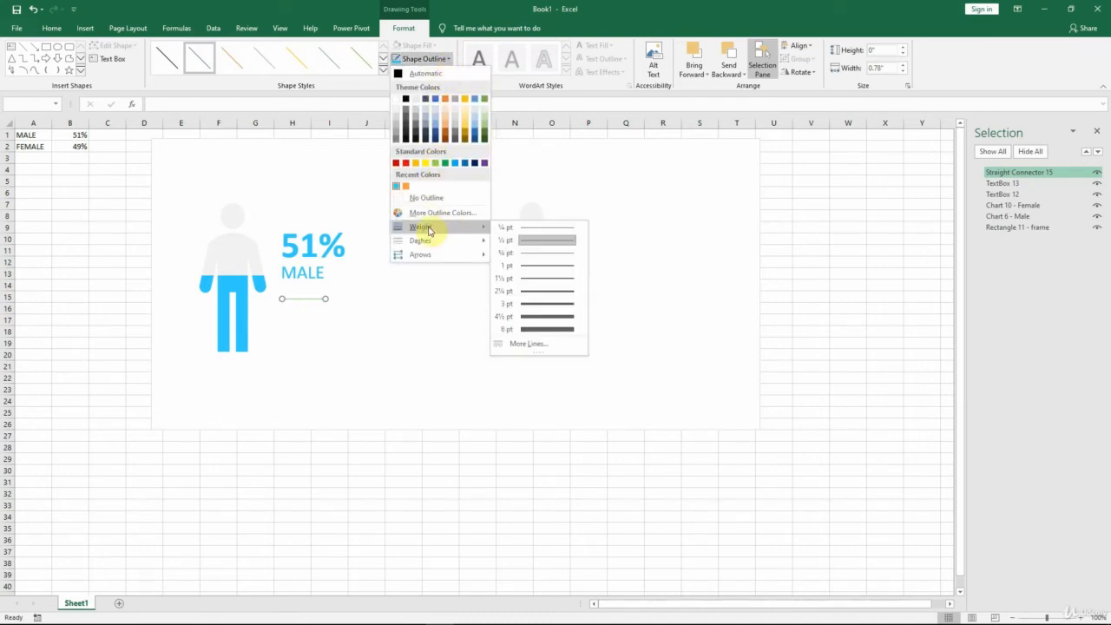
{"action": "left_click", "coordinate": [531, 305]}
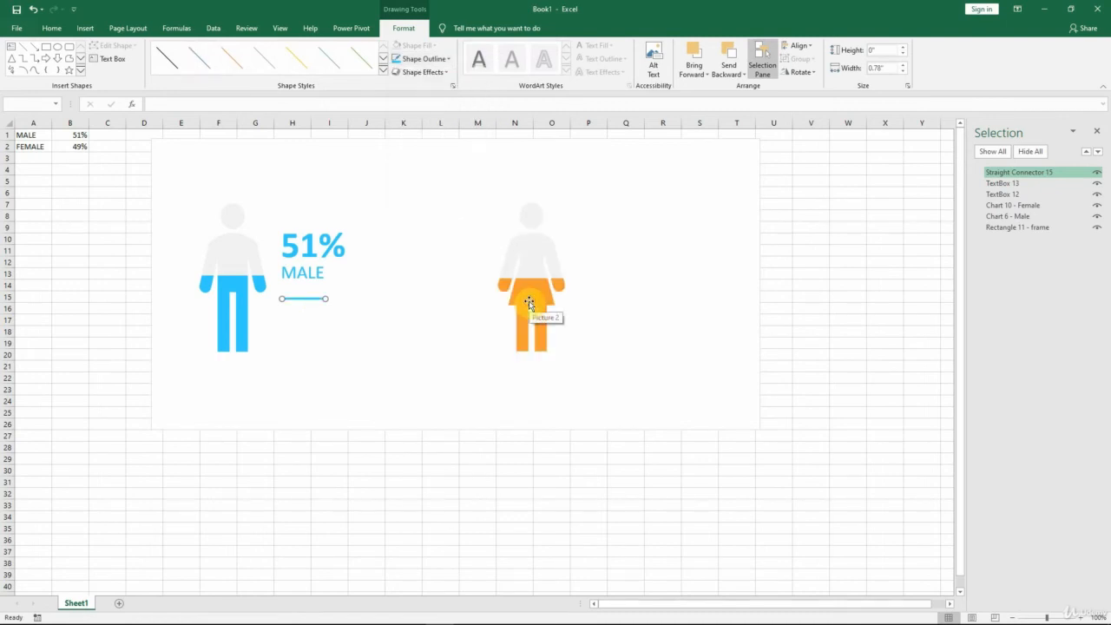
Step: Nudge the blue line up until it sits directly beneath the MALE label as an underline
{"action": "key", "text": "Up"}
{"action": "key", "text": "Up"}
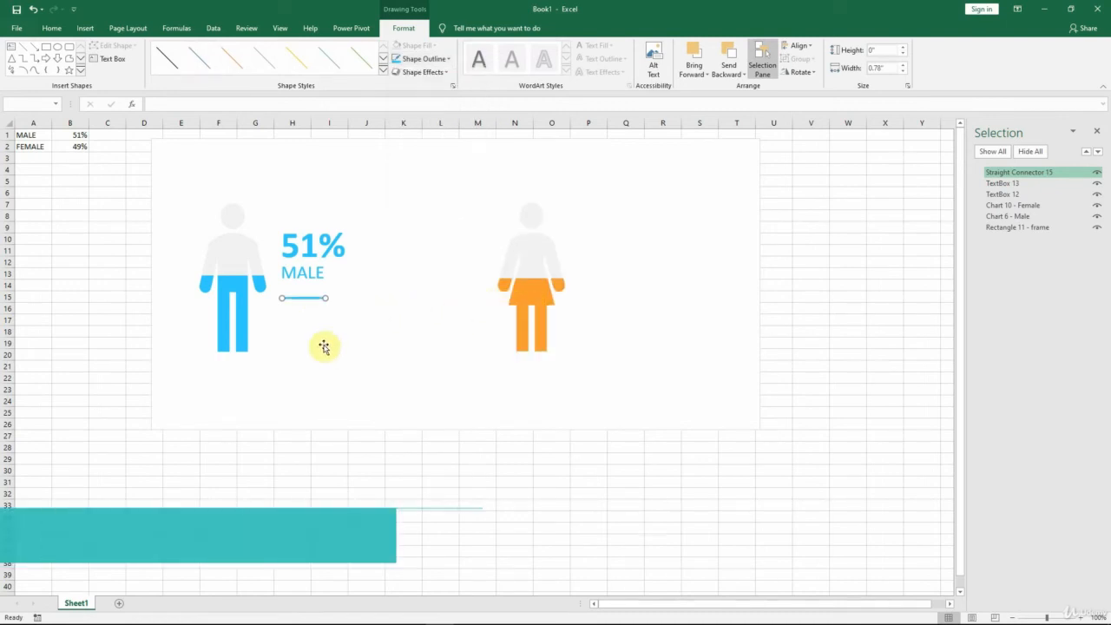
{"action": "key", "text": "Up"}
{"action": "key", "text": "Up"}
{"action": "key", "text": "Up"}
{"action": "key", "text": "Up"}
{"action": "key", "text": "Up"}
{"action": "key", "text": "Up"}
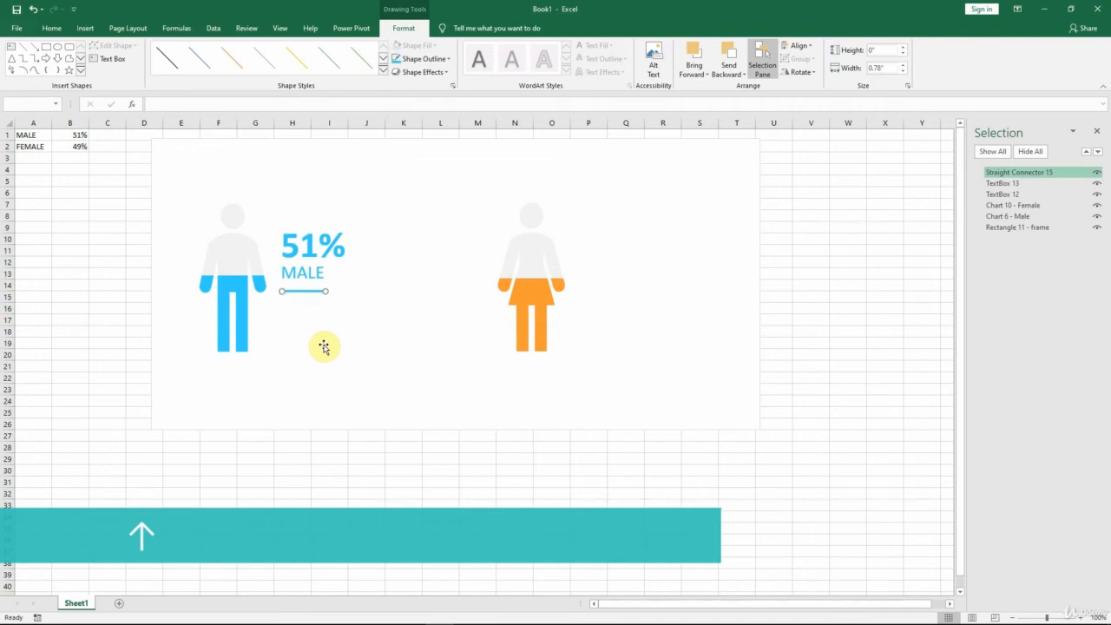
{"action": "key", "text": "Up"}
{"action": "key", "text": "Up"}
{"action": "key", "text": "Up"}
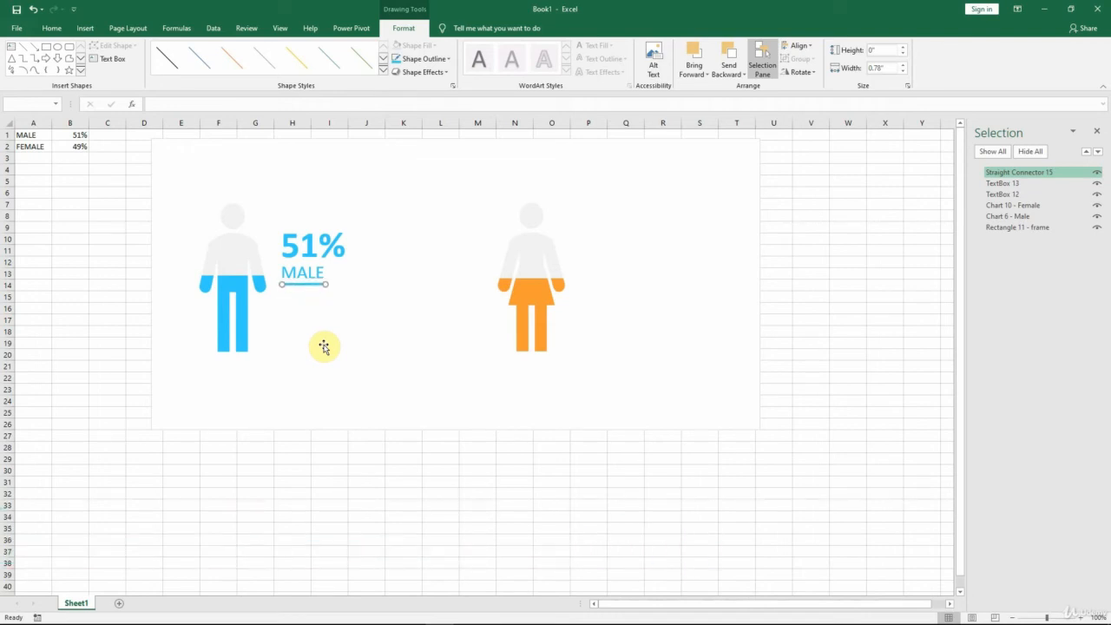
{"action": "left_click", "coordinate": [376, 318]}
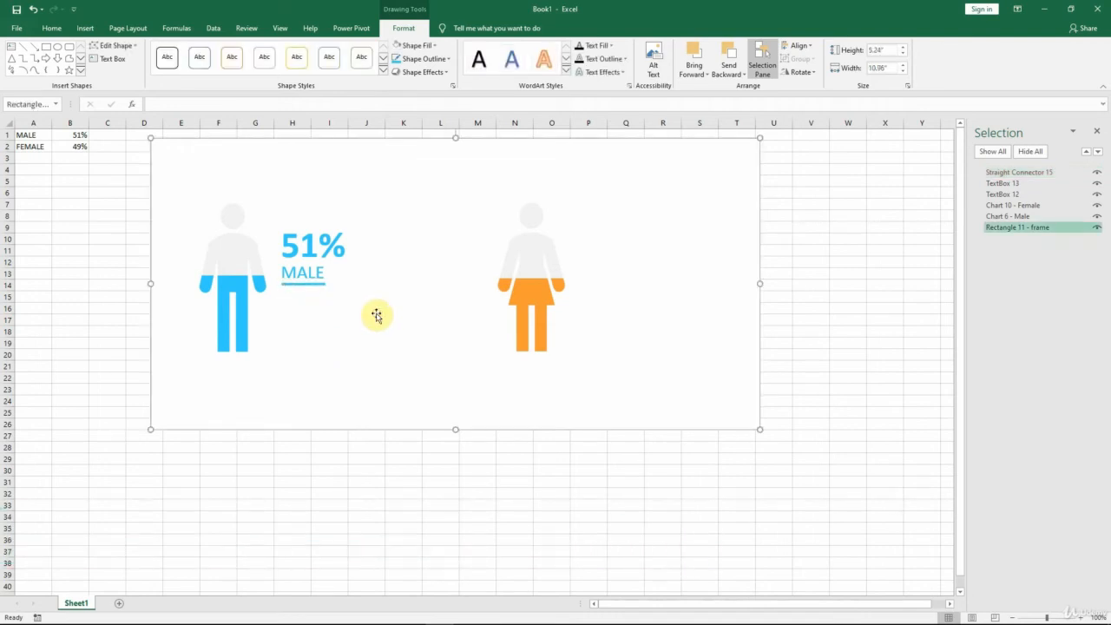
Step: Set the width of the line under the MALE label to 0.75 inches
{"action": "left_click", "coordinate": [320, 285]}
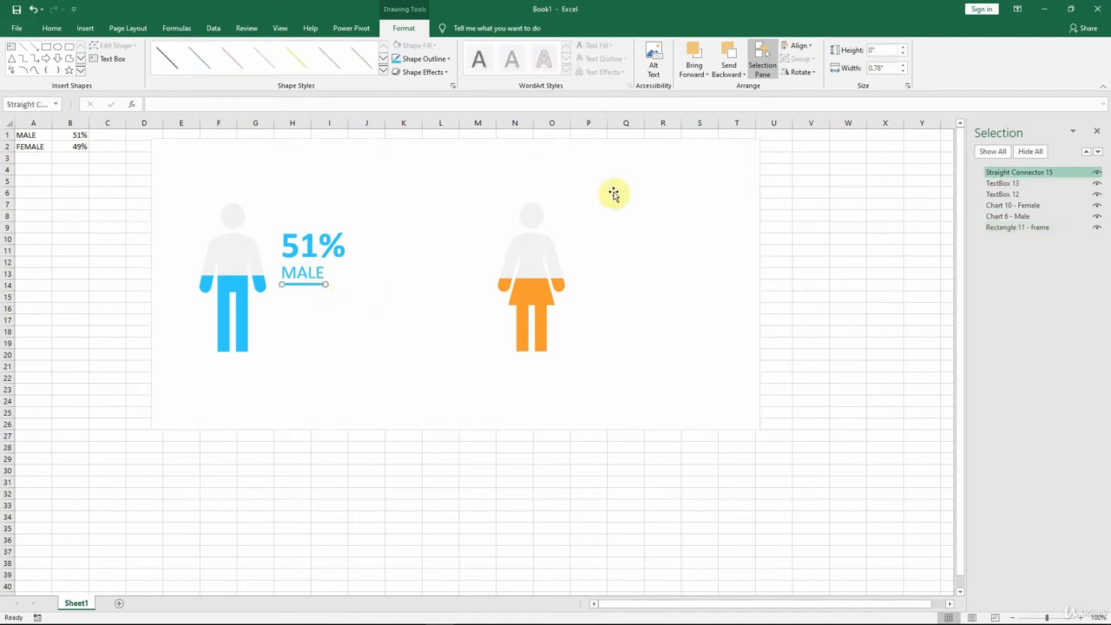
{"action": "left_click", "coordinate": [879, 69]}
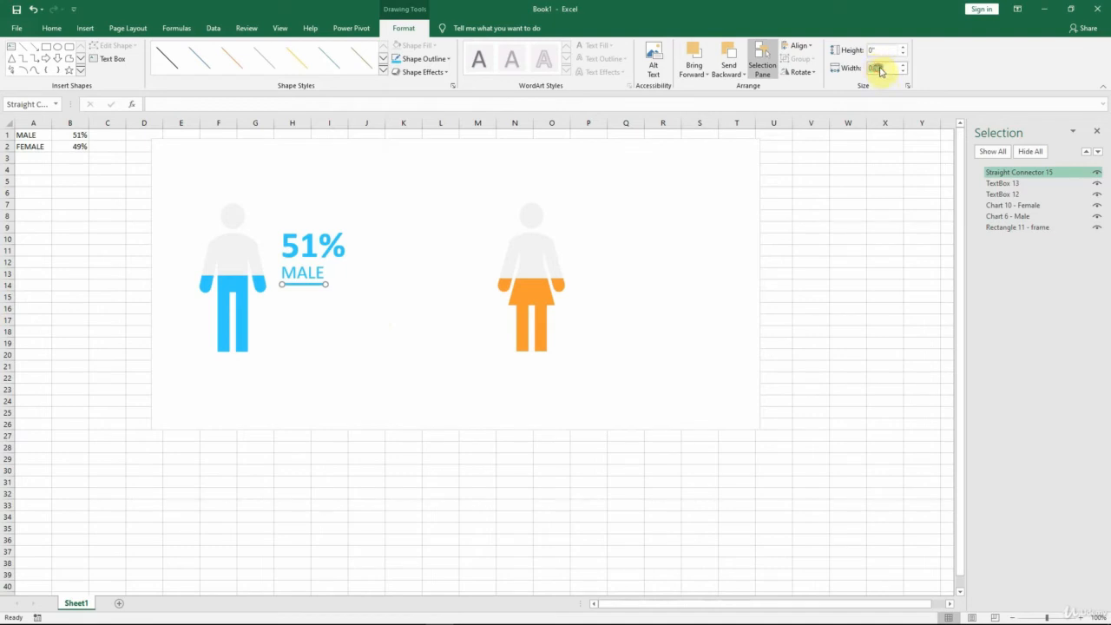
{"action": "type", "text": "0.7"}
{"action": "key", "text": "Return"}
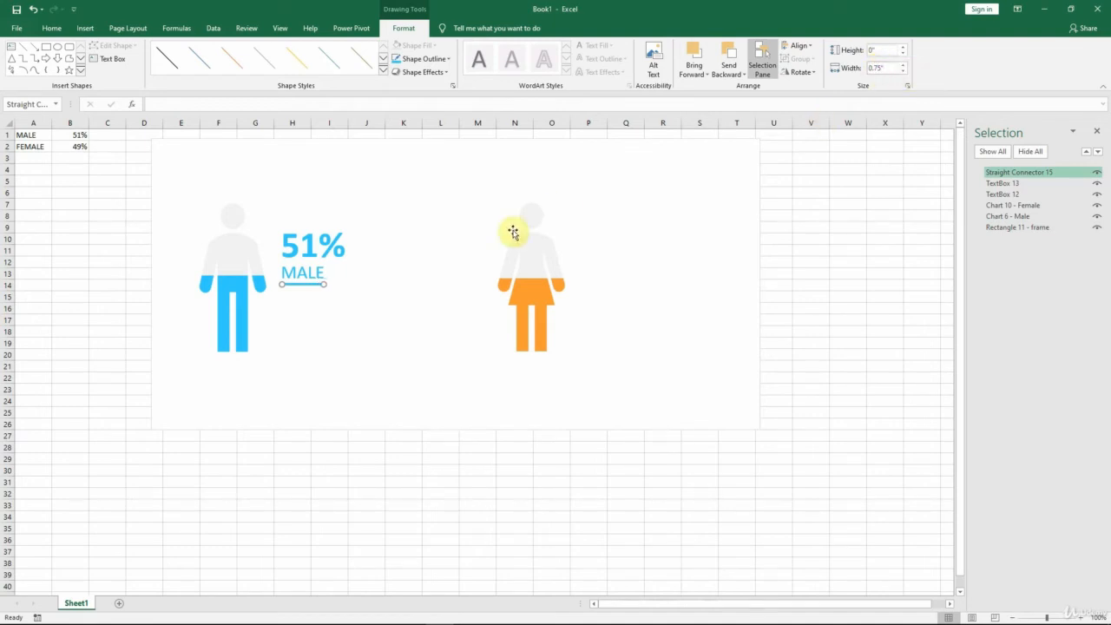
{"action": "left_click", "coordinate": [380, 306]}
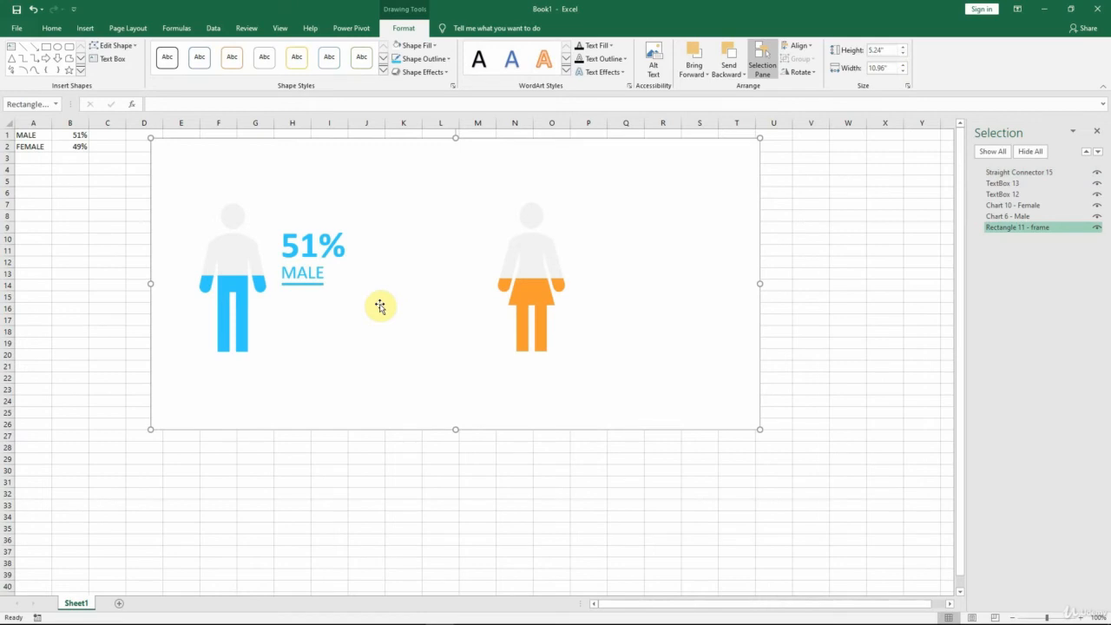
Step: Make the MALE label text bold
{"action": "left_click", "coordinate": [309, 277]}
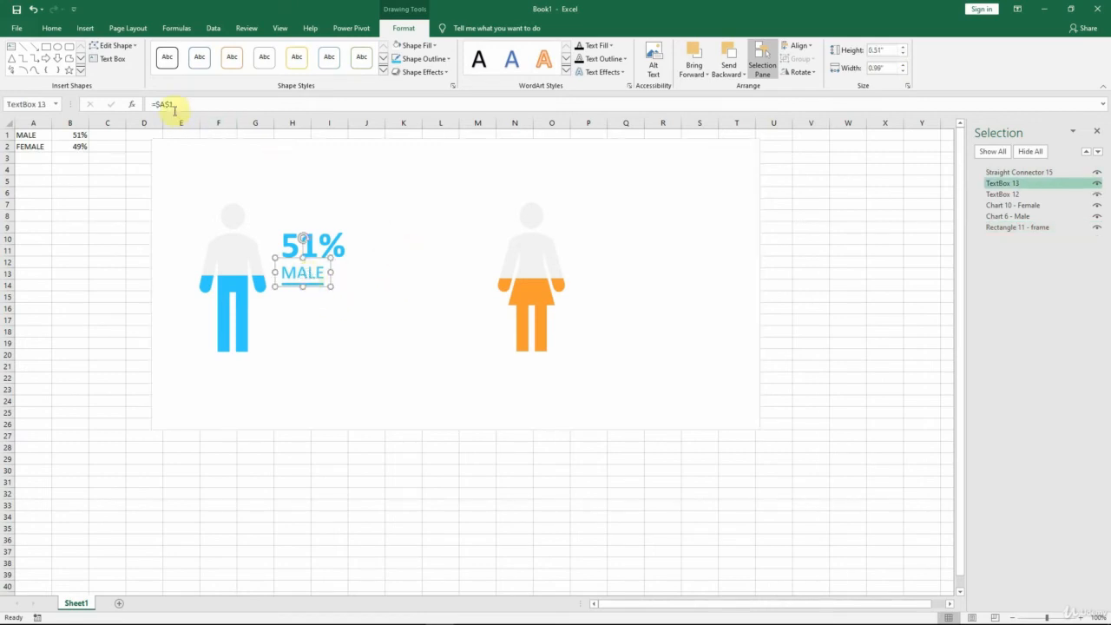
{"action": "left_click", "coordinate": [53, 28]}
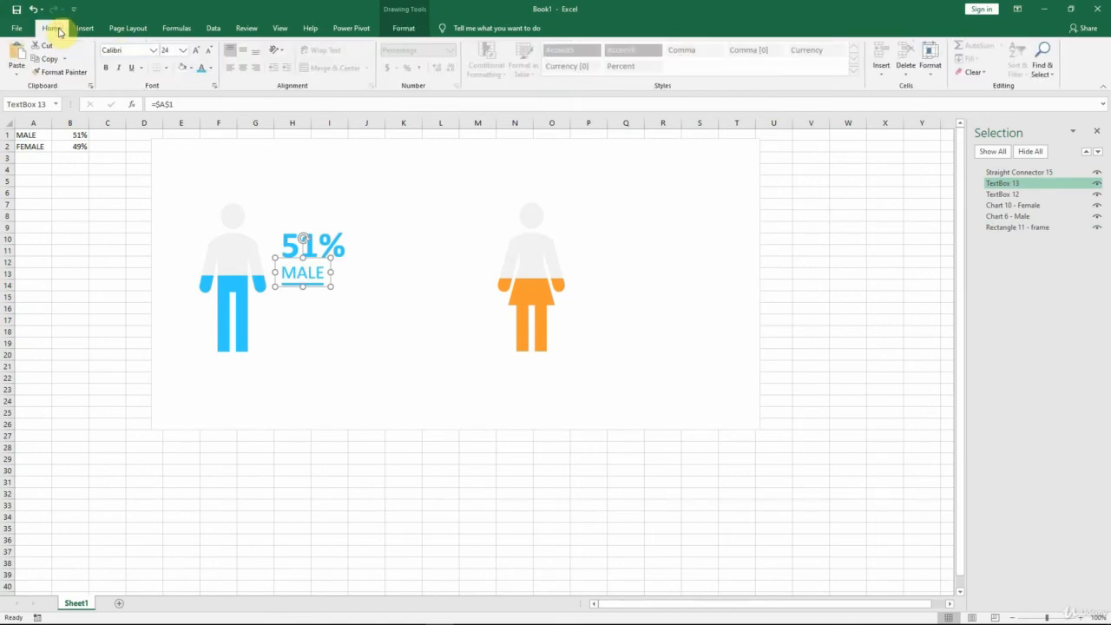
{"action": "left_click", "coordinate": [105, 68]}
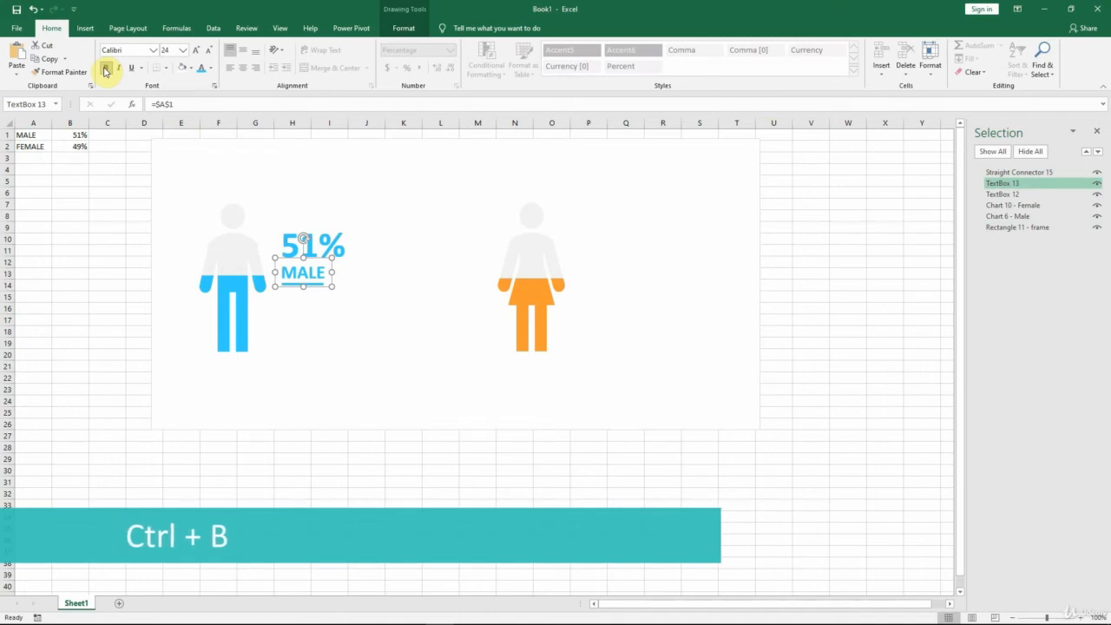
{"action": "left_click", "coordinate": [423, 283]}
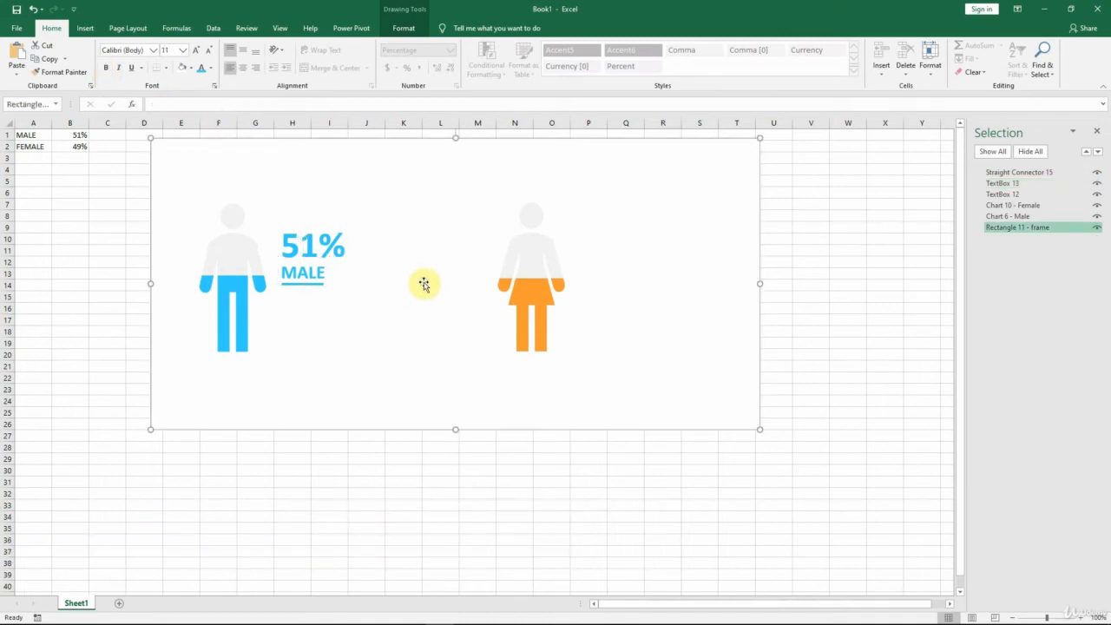
Step: Widen the blue underline slightly so it matches the width of the bold MALE label
{"action": "left_click", "coordinate": [310, 284]}
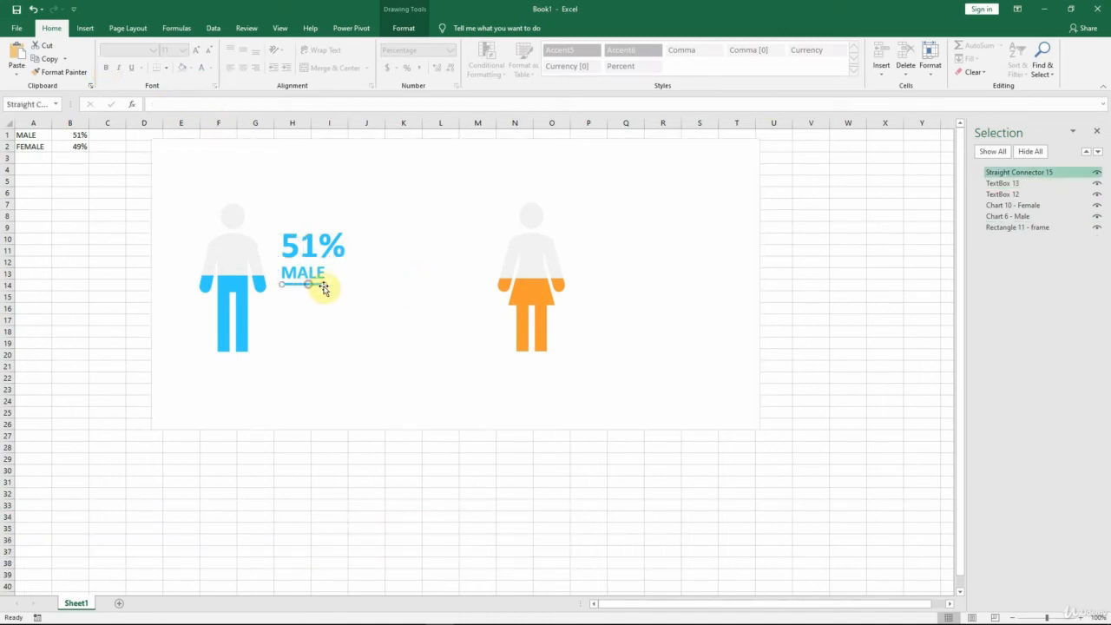
{"action": "left_click", "coordinate": [402, 30]}
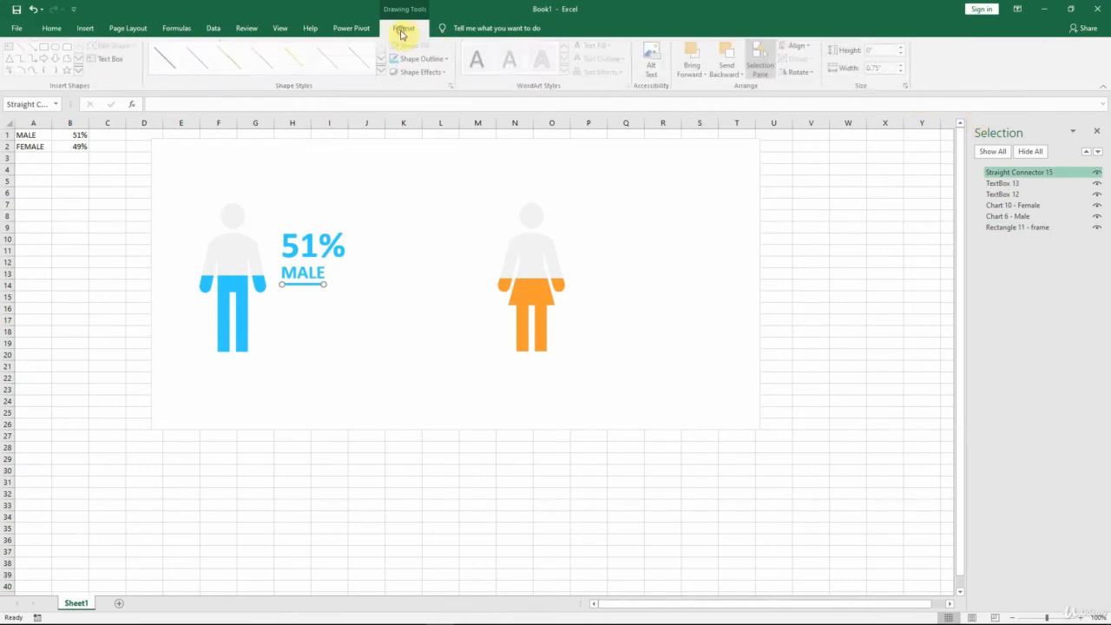
{"action": "left_click", "coordinate": [877, 69]}
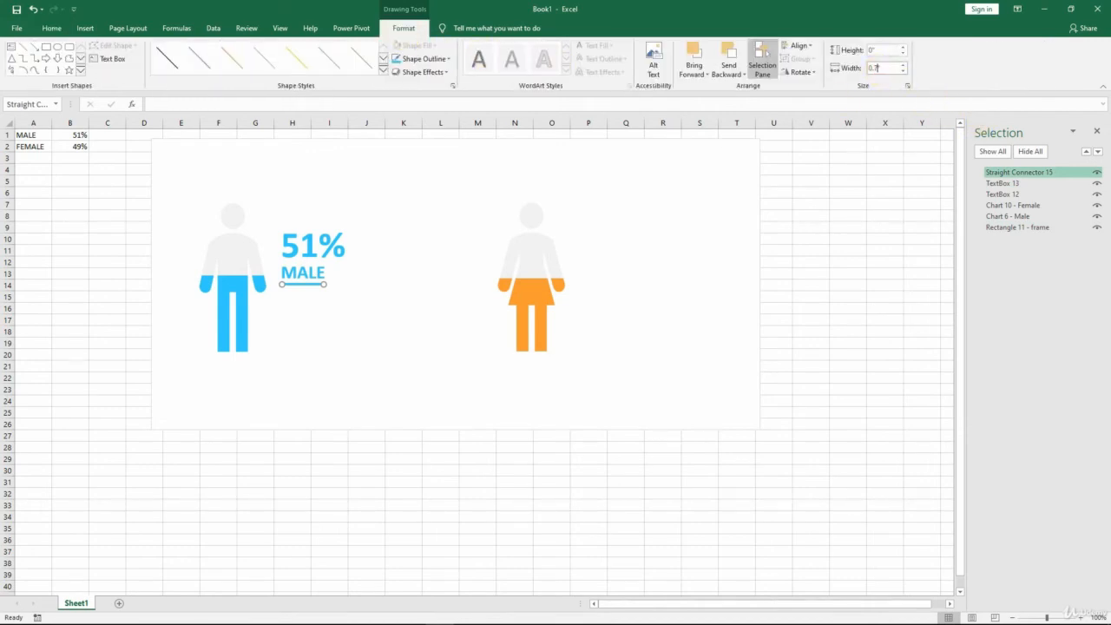
{"action": "left_click", "coordinate": [404, 290]}
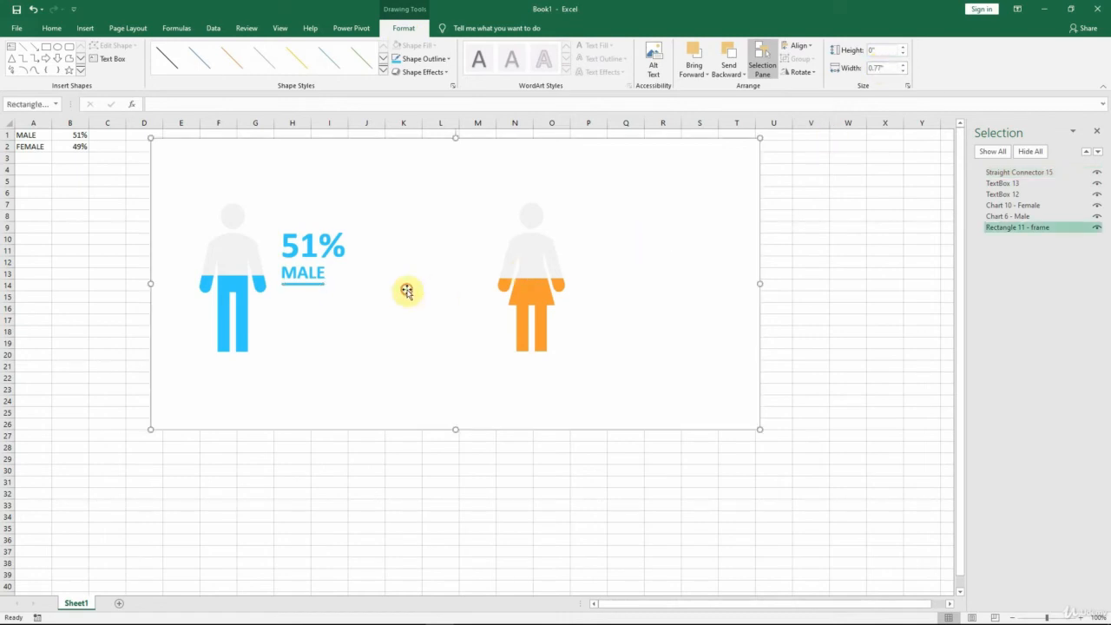
Step: Insert a text box below the underline reading "This is the description for this icon. Include some useful information for the viewer."
{"action": "left_click", "coordinate": [91, 31]}
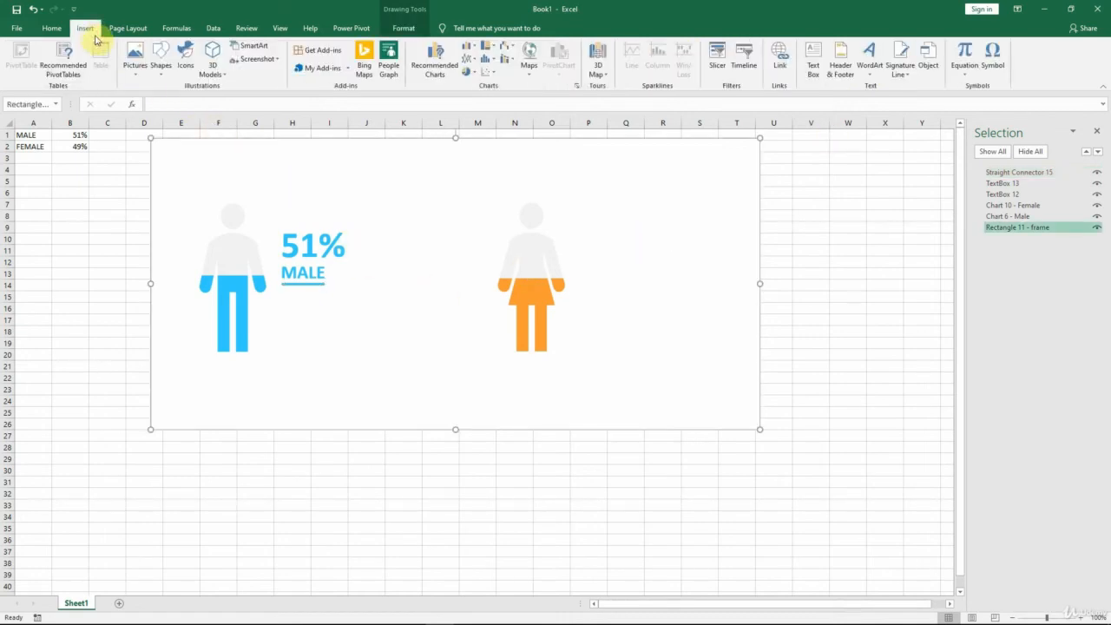
{"action": "left_click", "coordinate": [812, 63]}
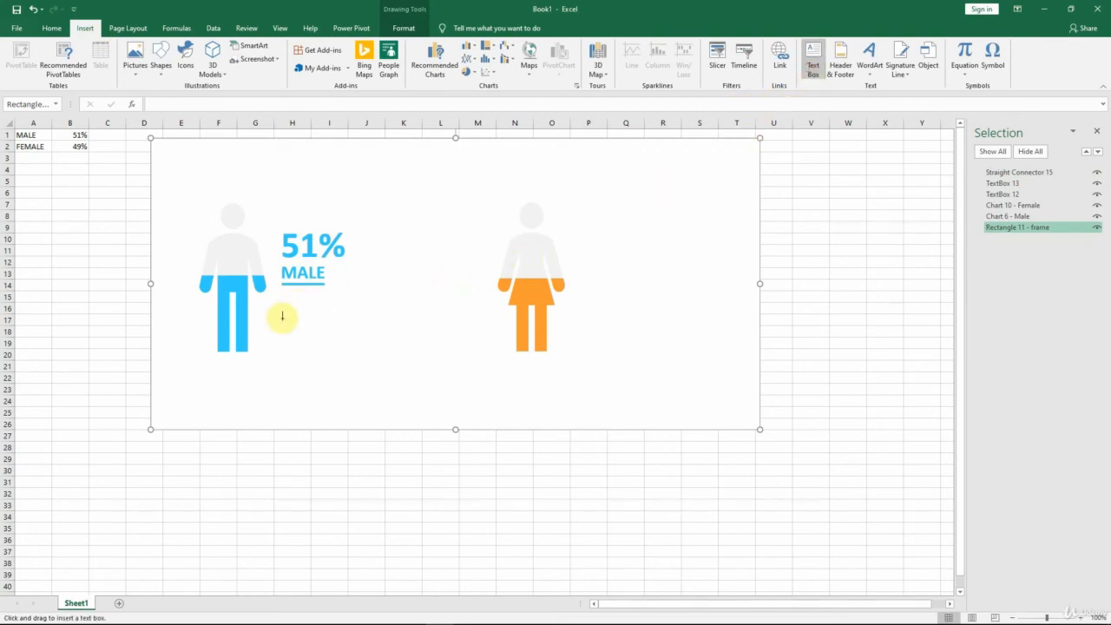
{"action": "left_click_drag", "start_coordinate": [281, 314], "coordinate": [293, 333]}
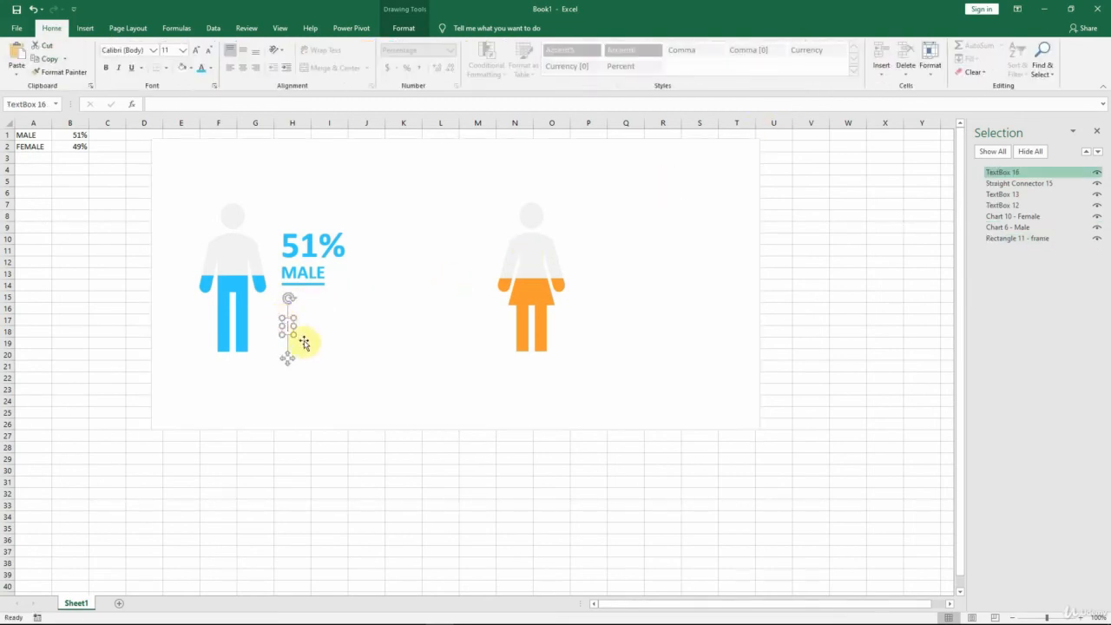
{"action": "type", "text": "This is the description"}
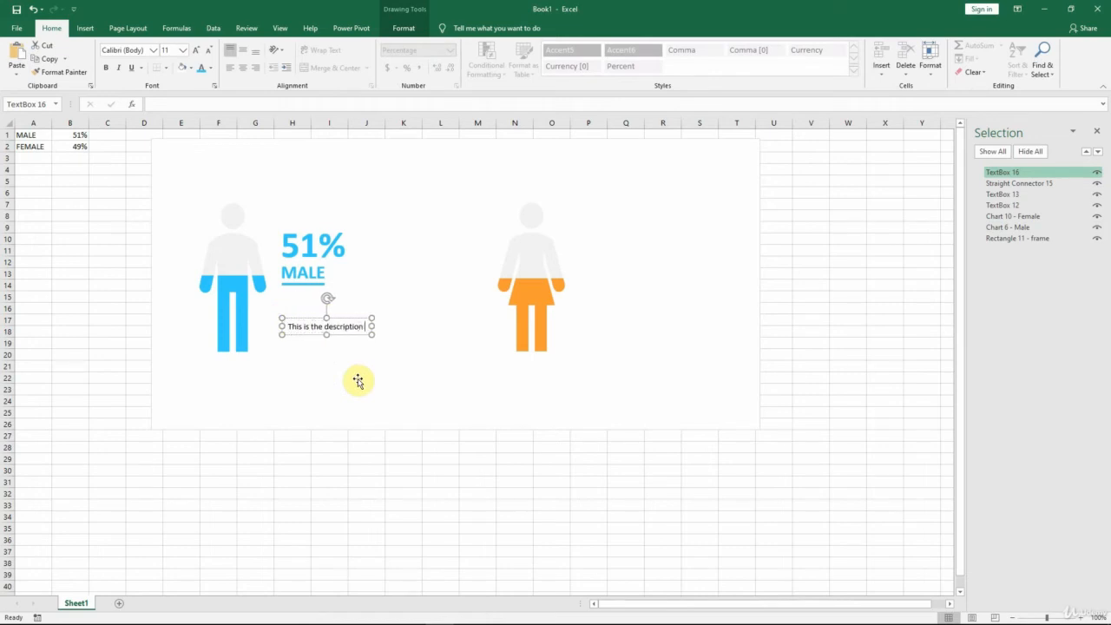
{"action": "type", "text": " for this icon. Include som"}
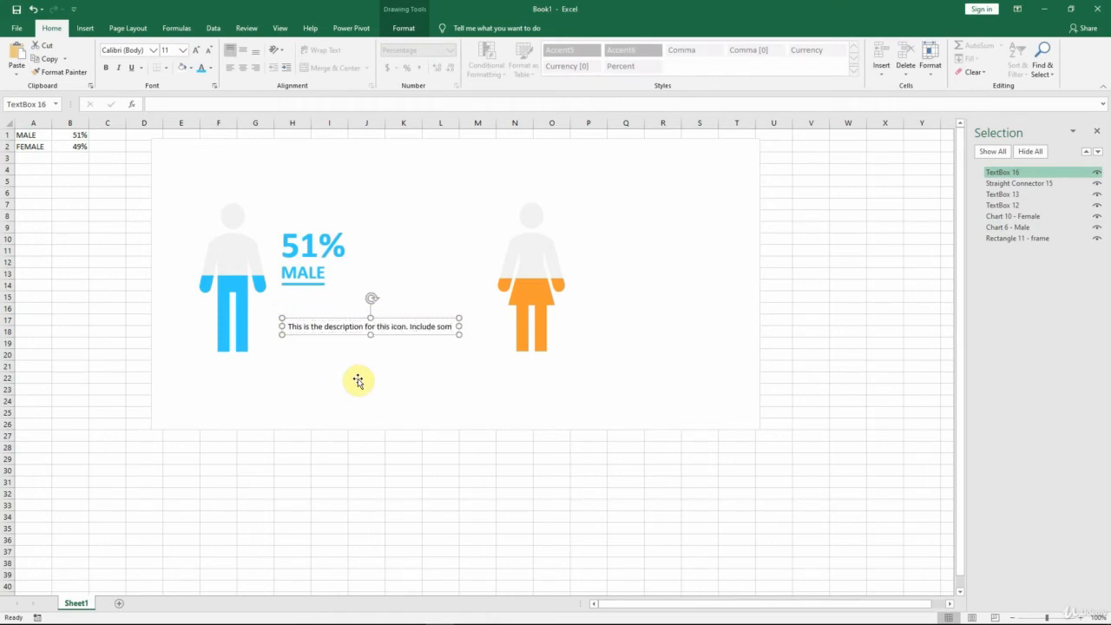
{"action": "type", "text": "e useful information for the viewer."}
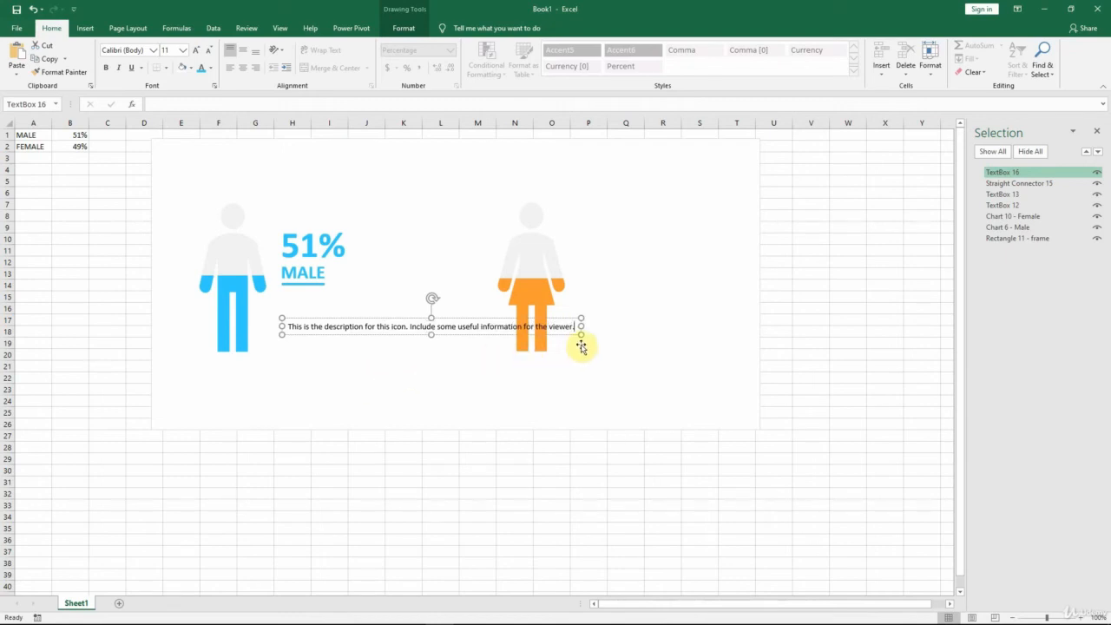
Step: Fit the description box as three lines directly under the underline, left-aligned with MALE, and color its text White, Background 1, Darker 50%
{"action": "left_click_drag", "start_coordinate": [582, 335], "coordinate": [395, 356]}
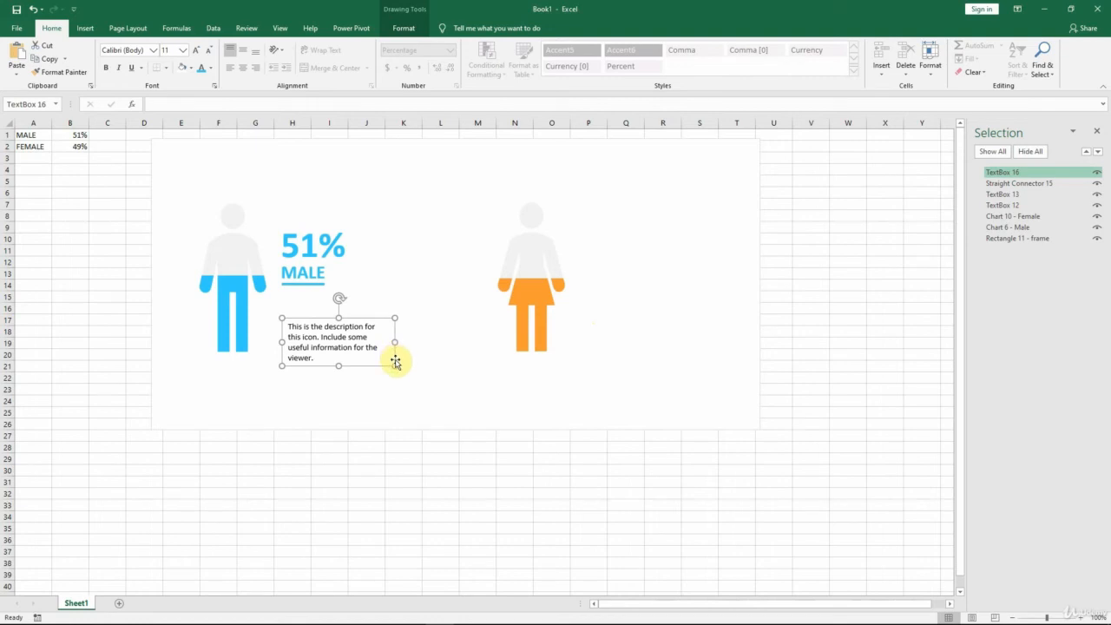
{"action": "left_click_drag", "start_coordinate": [379, 317], "coordinate": [412, 310]}
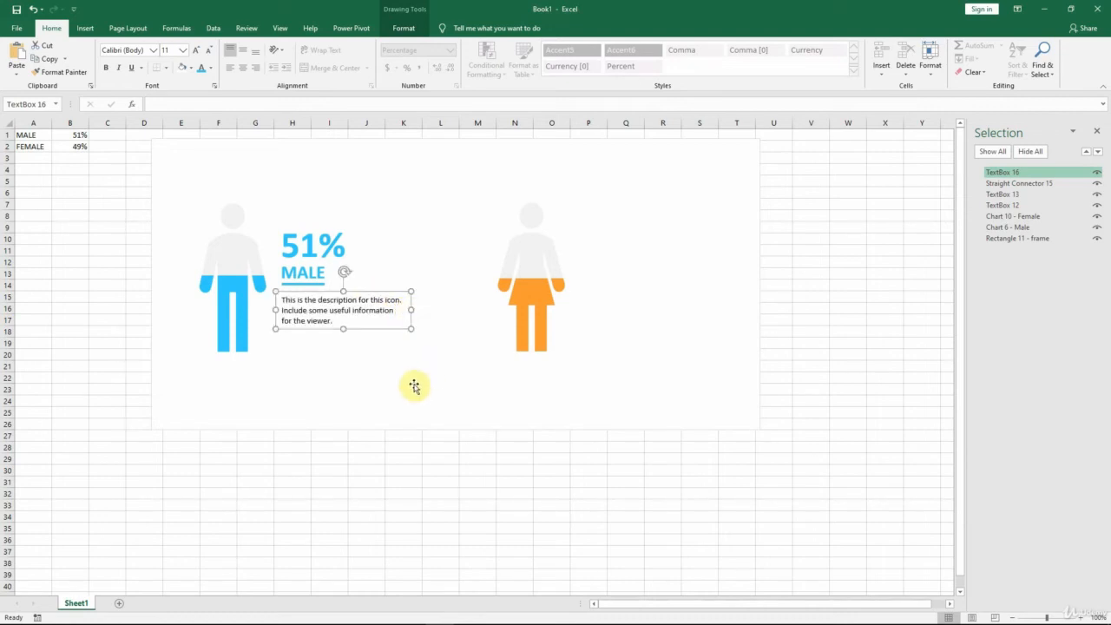
{"action": "left_click", "coordinate": [211, 68]}
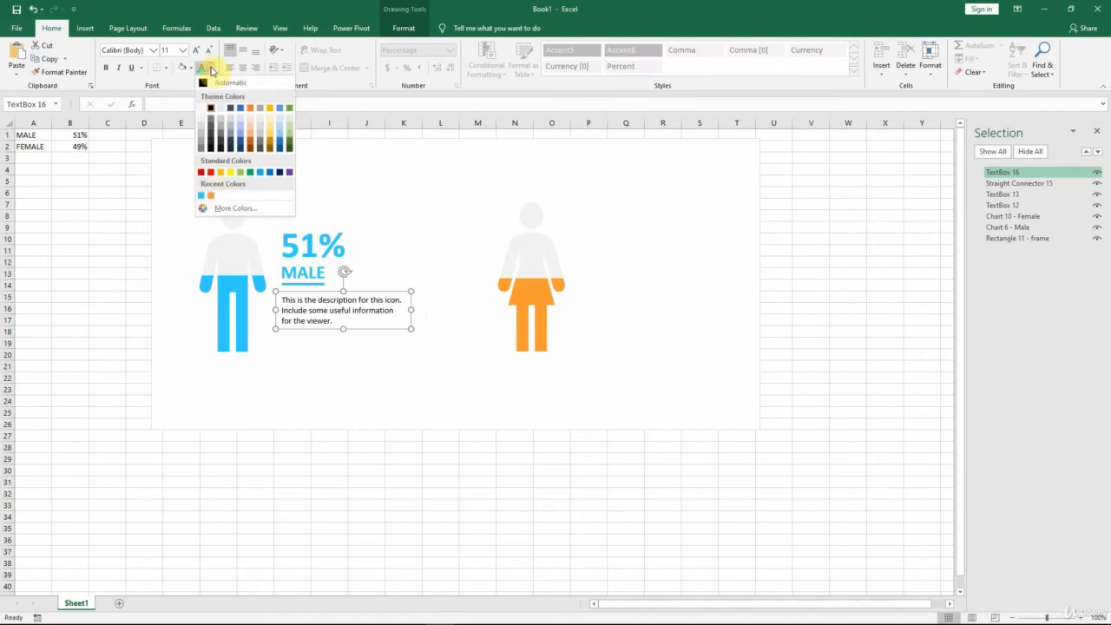
{"action": "left_click", "coordinate": [202, 153]}
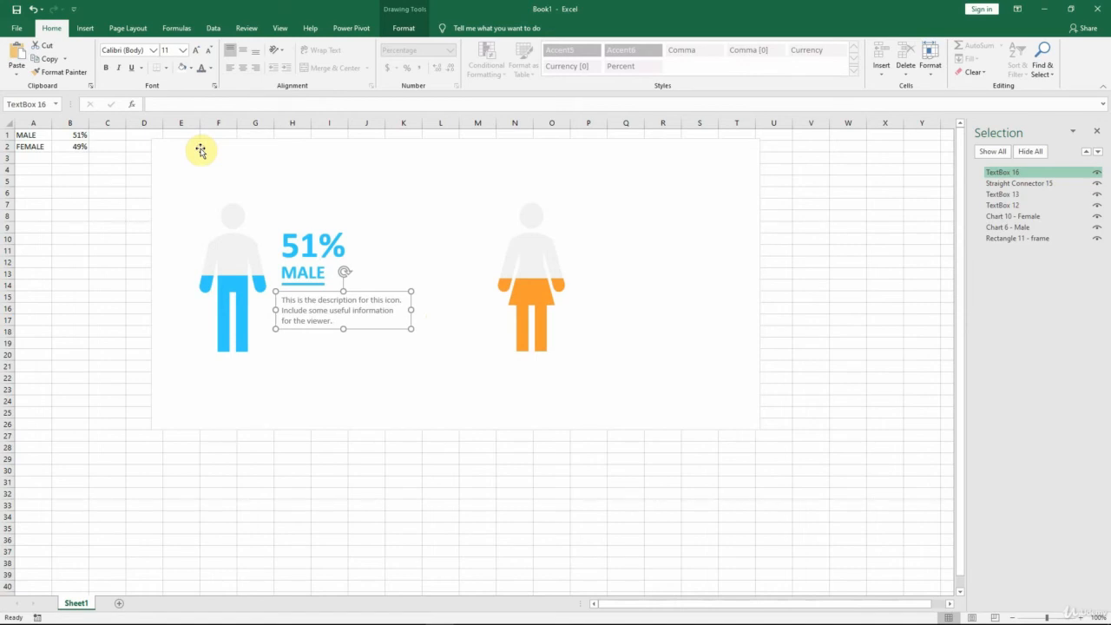
Step: Rename the description text box as "TextBox 16 - desc"
{"action": "left_click", "coordinate": [458, 468]}
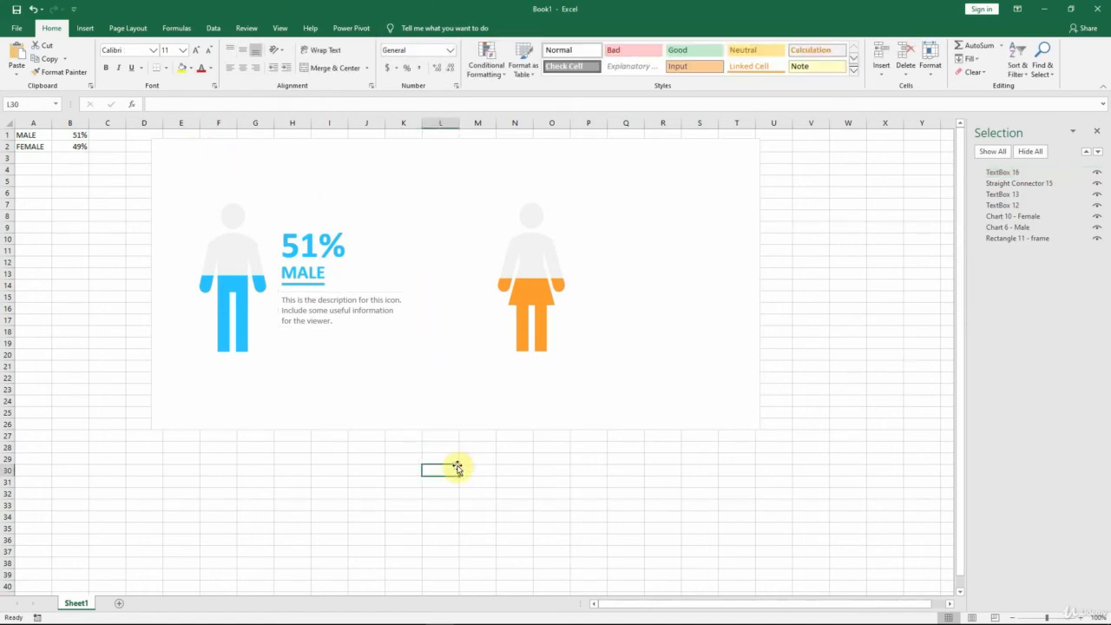
{"action": "left_click", "coordinate": [1031, 173]}
{"action": "left_click", "coordinate": [1034, 175]}
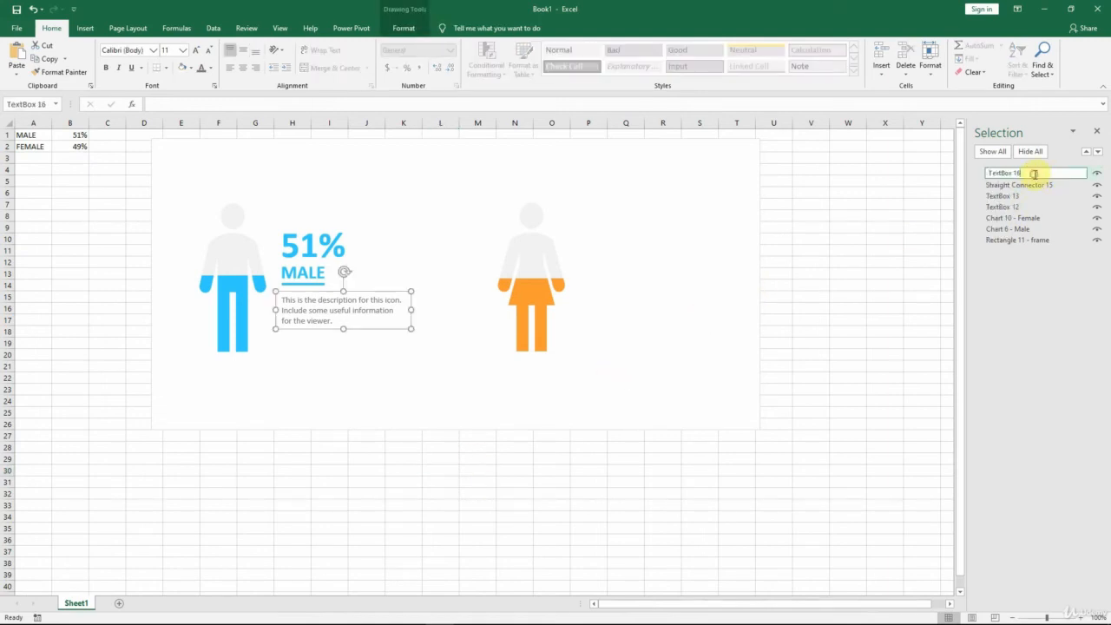
{"action": "type", "text": "- desc"}
{"action": "key", "text": "Return"}
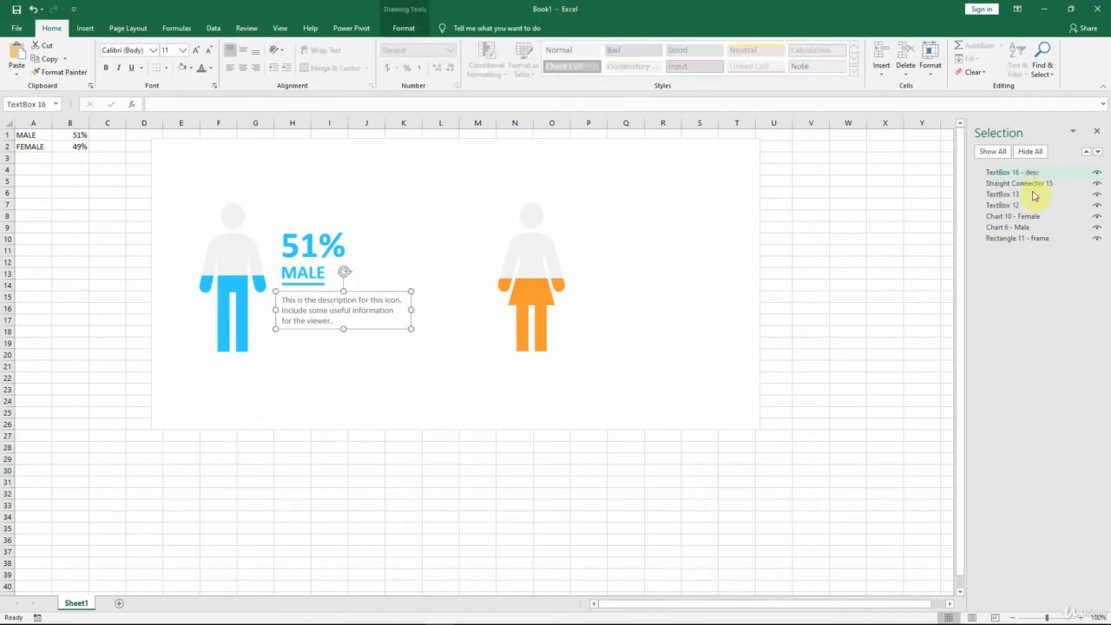
Step: Rename the MALE label box as "TextBox 13 - title" and the percentage box as "TextBox 12 - %"
{"action": "left_click", "coordinate": [1033, 195]}
{"action": "left_click", "coordinate": [1033, 196]}
{"action": "type", "text": "-"}
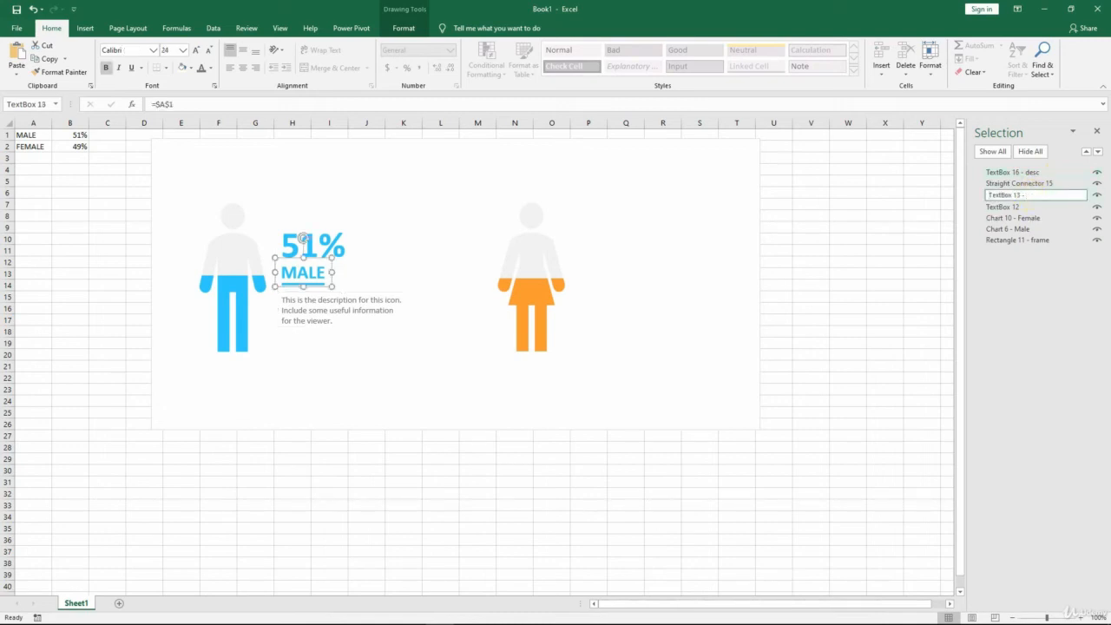
{"action": "type", "text": " title"}
{"action": "key", "text": "Return"}
{"action": "left_click", "coordinate": [1032, 206]}
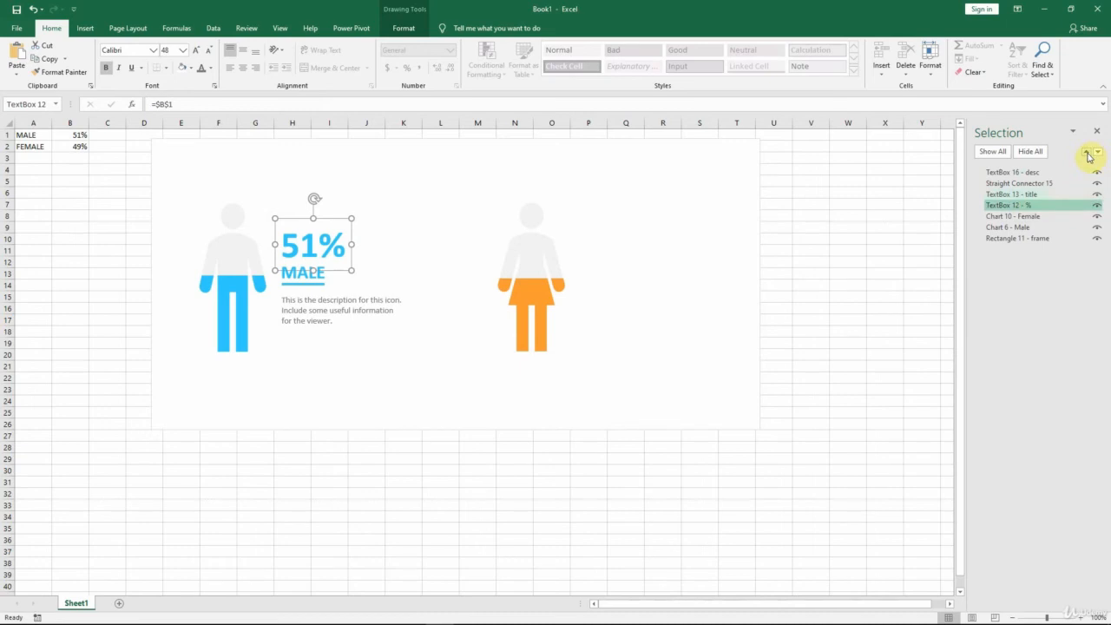
Step: Reorder the male text objects in the stacking list as percentage, title, straight connector and description, from front to back
{"action": "left_click", "coordinate": [1087, 153]}
{"action": "left_click", "coordinate": [1087, 153]}
{"action": "left_click", "coordinate": [1087, 153]}
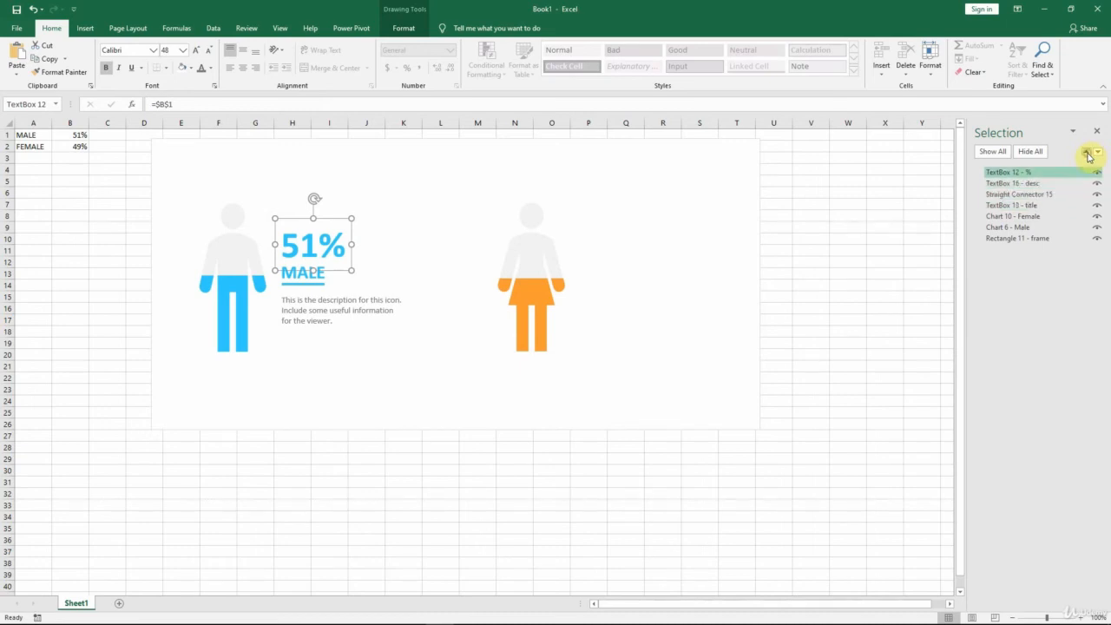
{"action": "left_click", "coordinate": [1035, 206]}
{"action": "left_click", "coordinate": [1085, 154]}
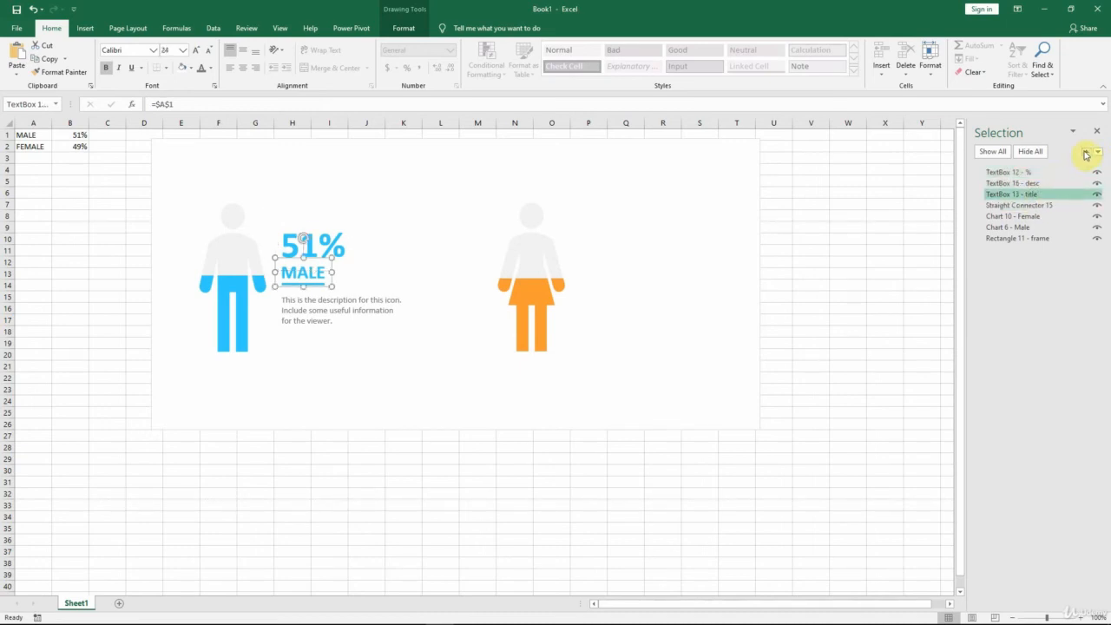
{"action": "left_click", "coordinate": [1085, 154]}
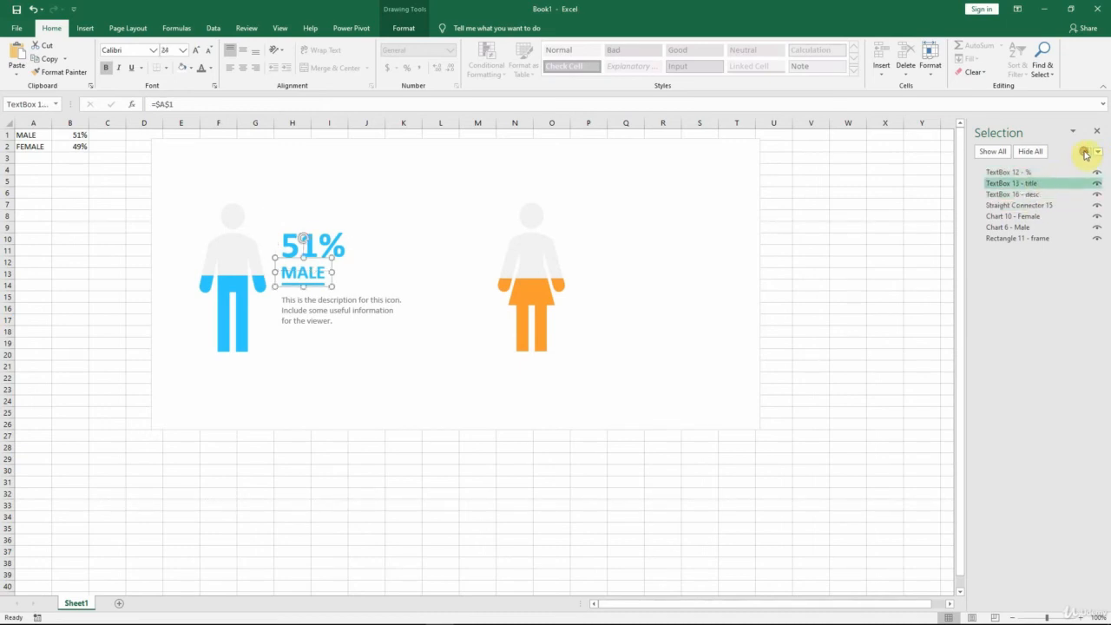
{"action": "left_click", "coordinate": [1041, 205]}
{"action": "left_click", "coordinate": [1085, 153]}
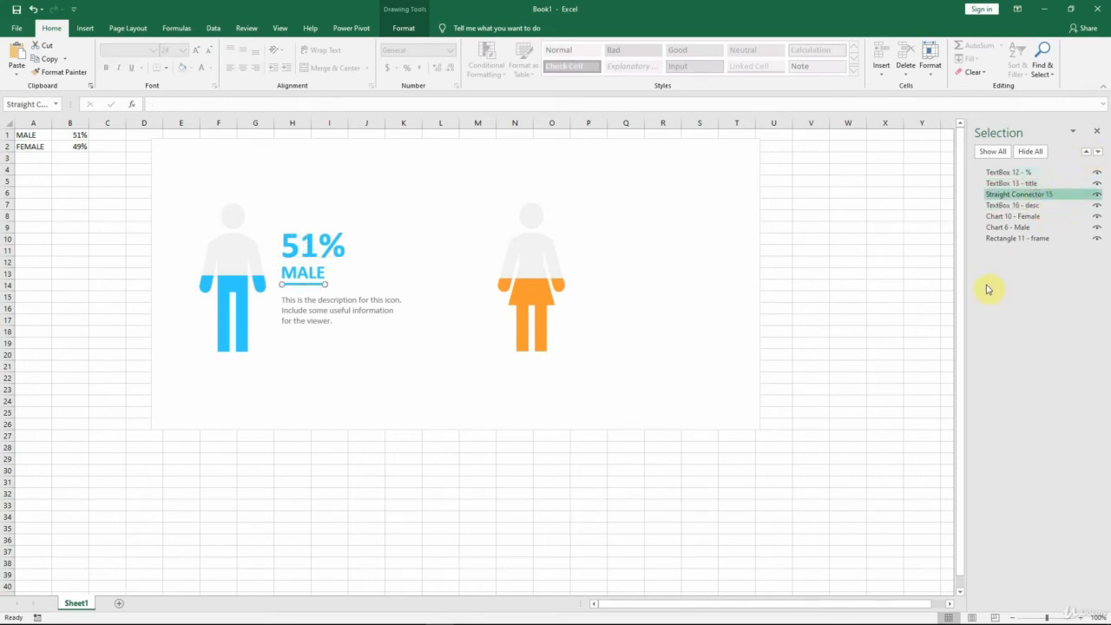
{"action": "left_click", "coordinate": [1005, 173]}
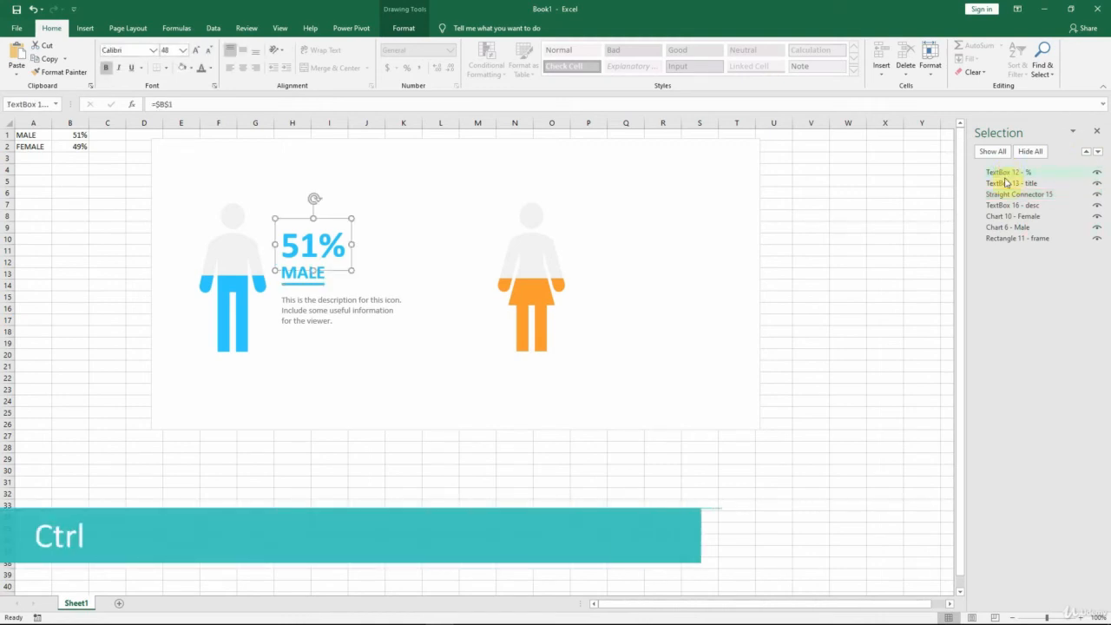
{"action": "left_click", "coordinate": [998, 185], "text": "ctrl"}
{"action": "left_click", "coordinate": [998, 195], "text": "ctrl"}
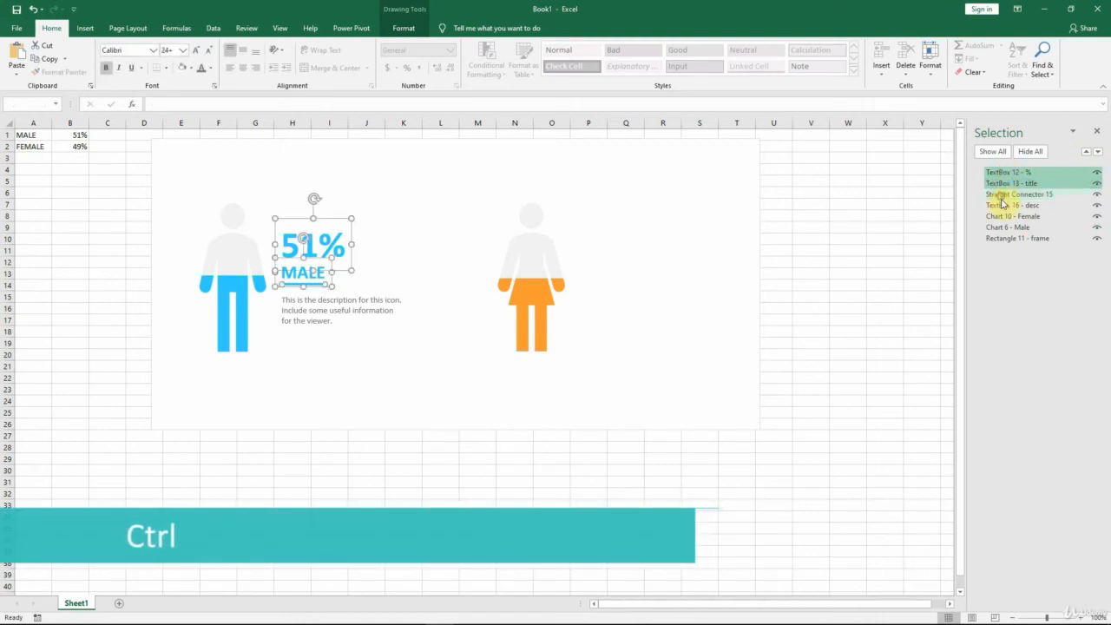
{"action": "left_click", "coordinate": [1002, 206], "text": "ctrl"}
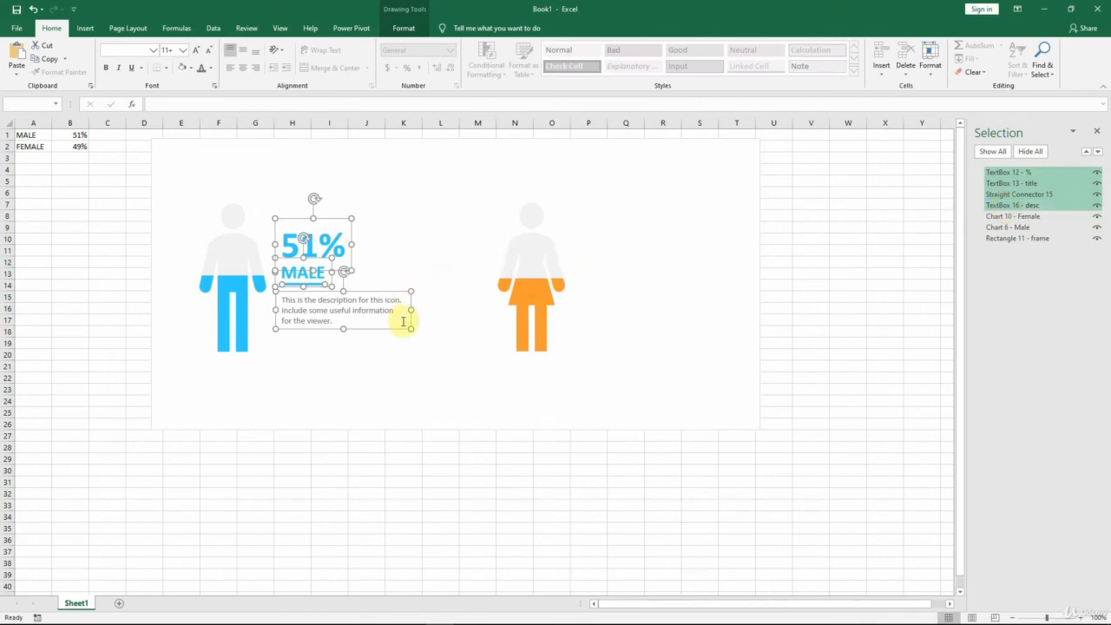
{"action": "right_click", "coordinate": [398, 320]}
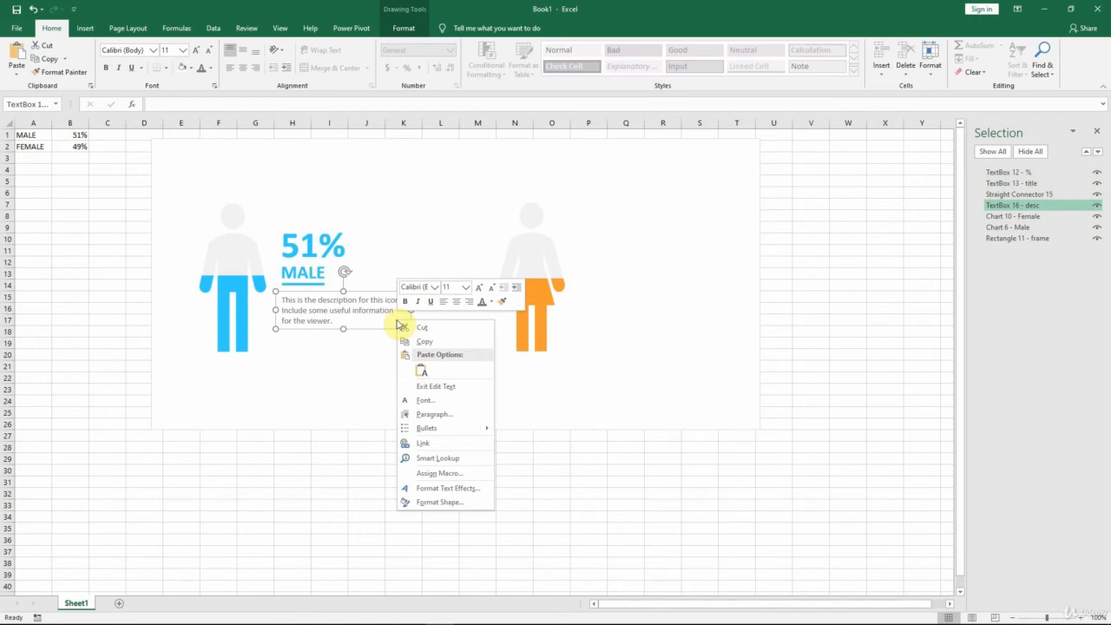
Step: Group the male percentage, title, underline and description into one object
{"action": "left_click", "coordinate": [1005, 173]}
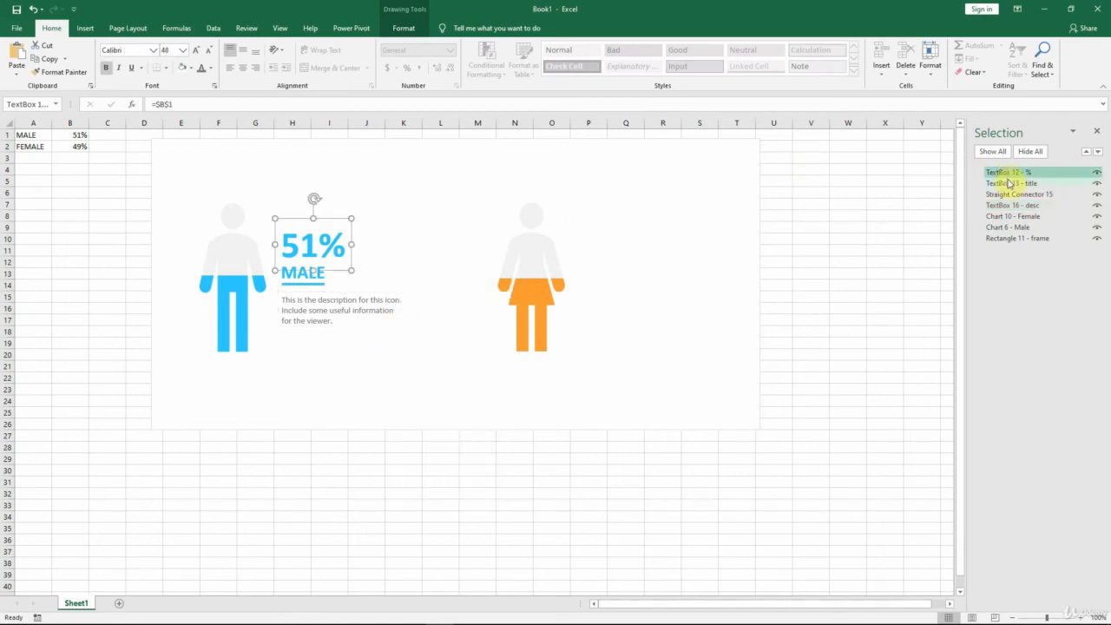
{"action": "left_click", "coordinate": [1009, 183], "text": "ctrl"}
{"action": "left_click", "coordinate": [1009, 193], "text": "ctrl"}
{"action": "left_click", "coordinate": [1007, 205], "text": "ctrl"}
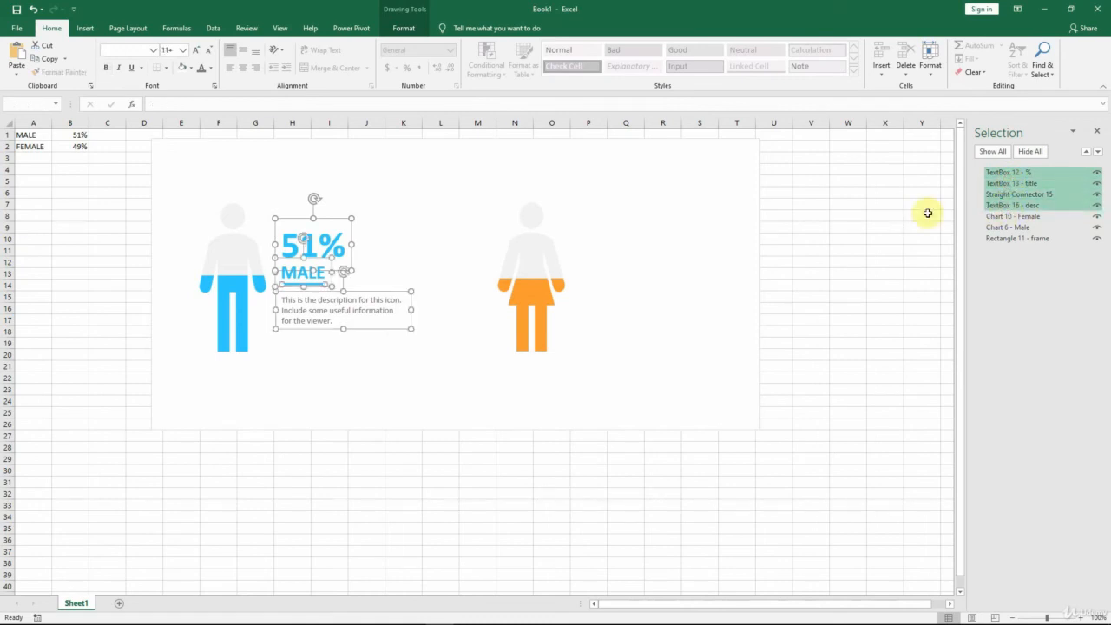
{"action": "right_click", "coordinate": [343, 230]}
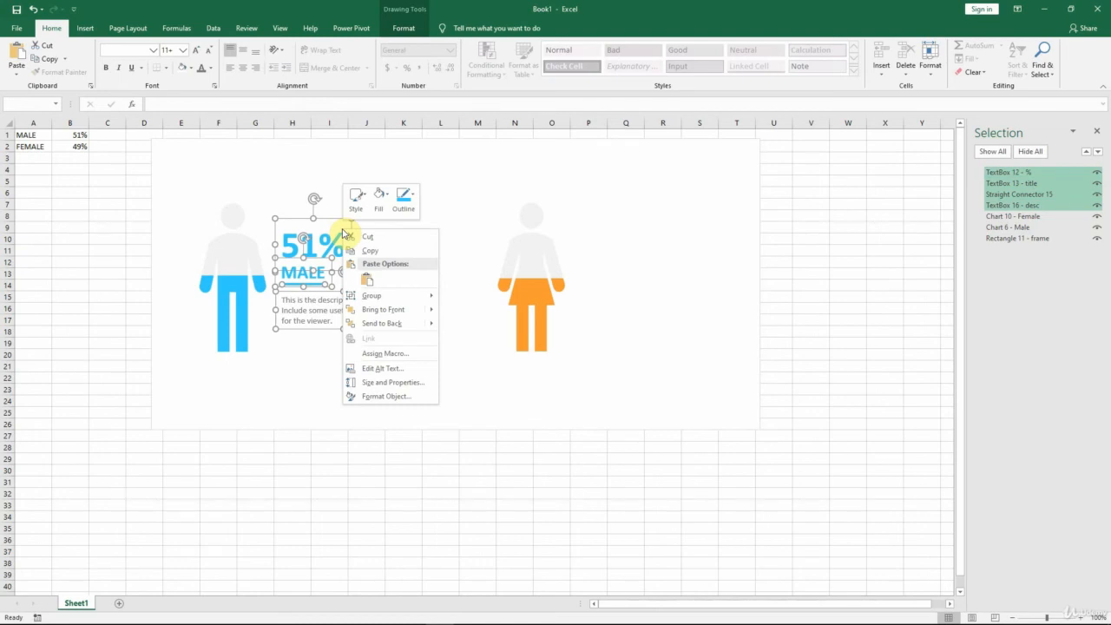
{"action": "mouse_move", "coordinate": [395, 295]}
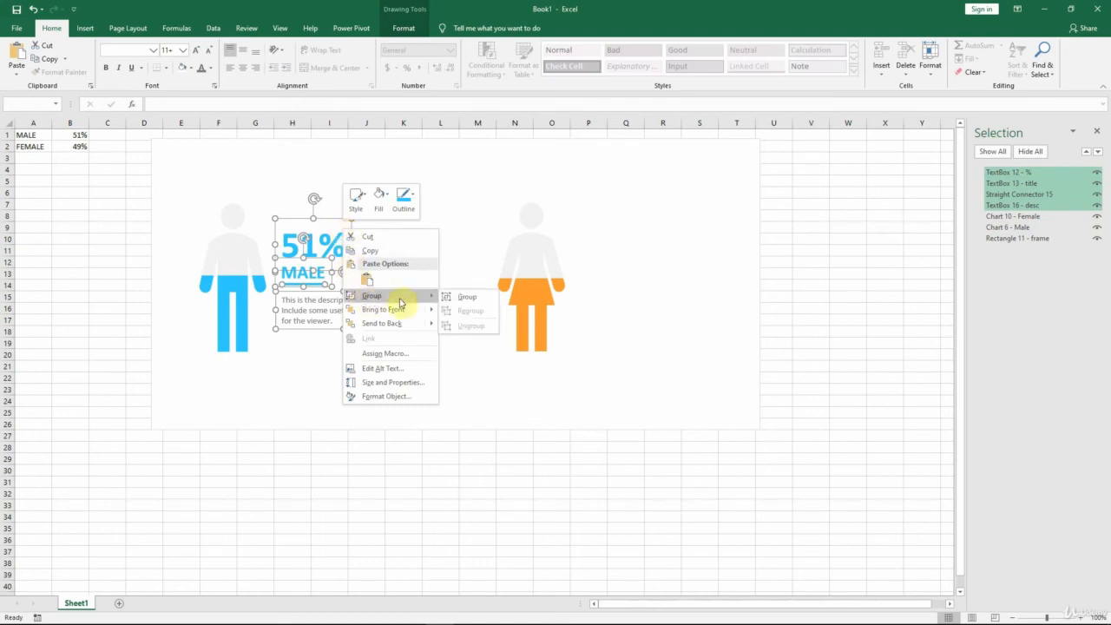
{"action": "left_click", "coordinate": [458, 300]}
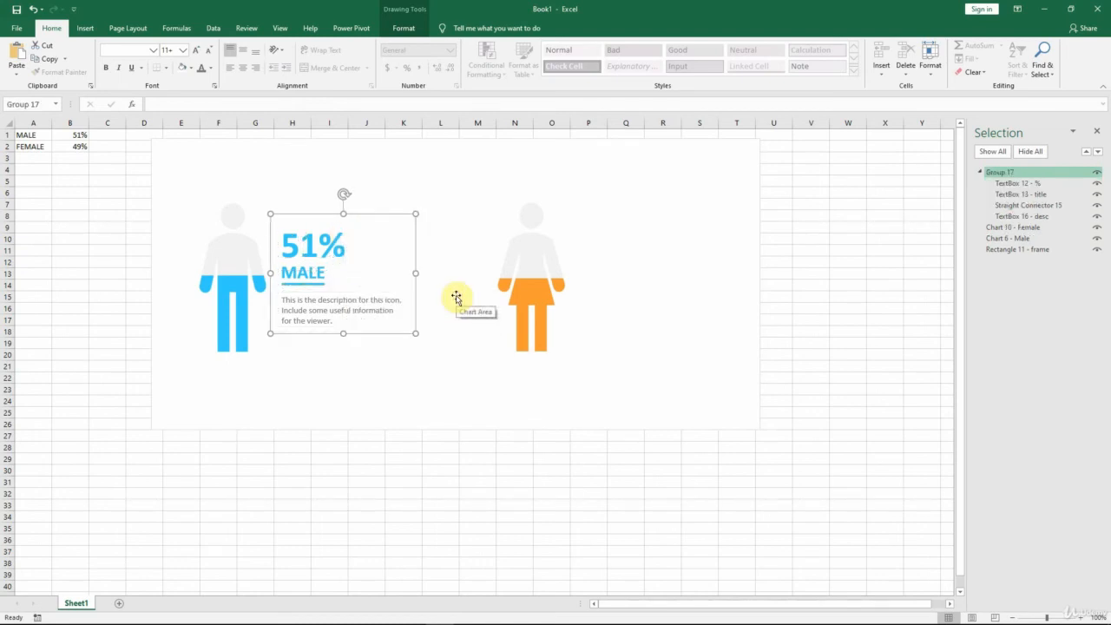
Step: Rename the new group of male text objects as "Group 17 - Male"
{"action": "left_click", "coordinate": [1024, 172]}
{"action": "type", "text": "-"}
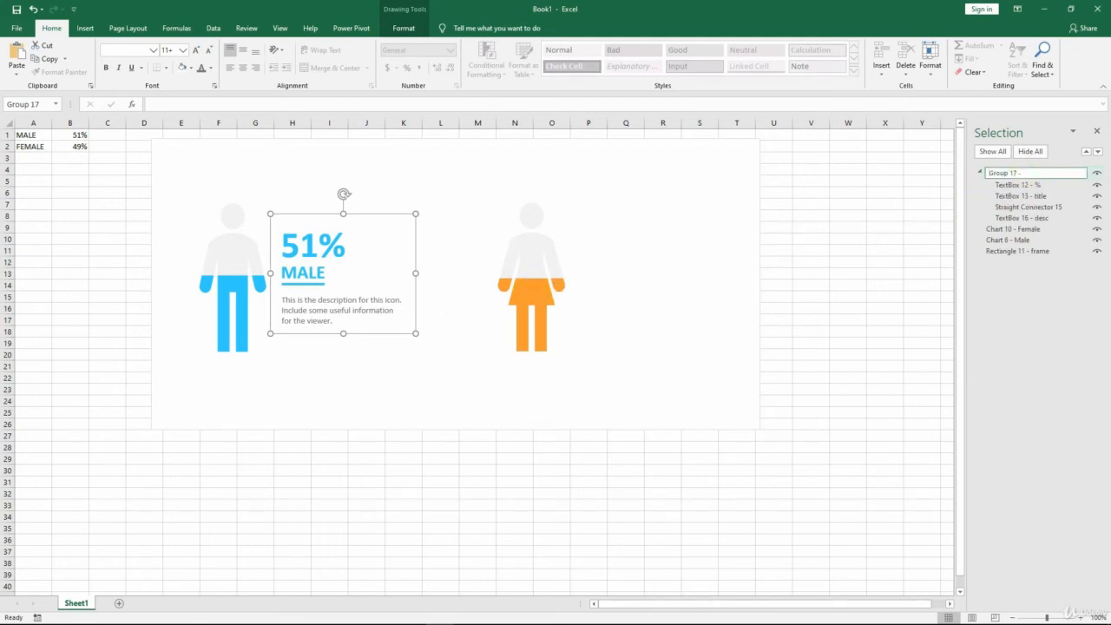
{"action": "type", "text": " Male"}
{"action": "key", "text": "Return"}
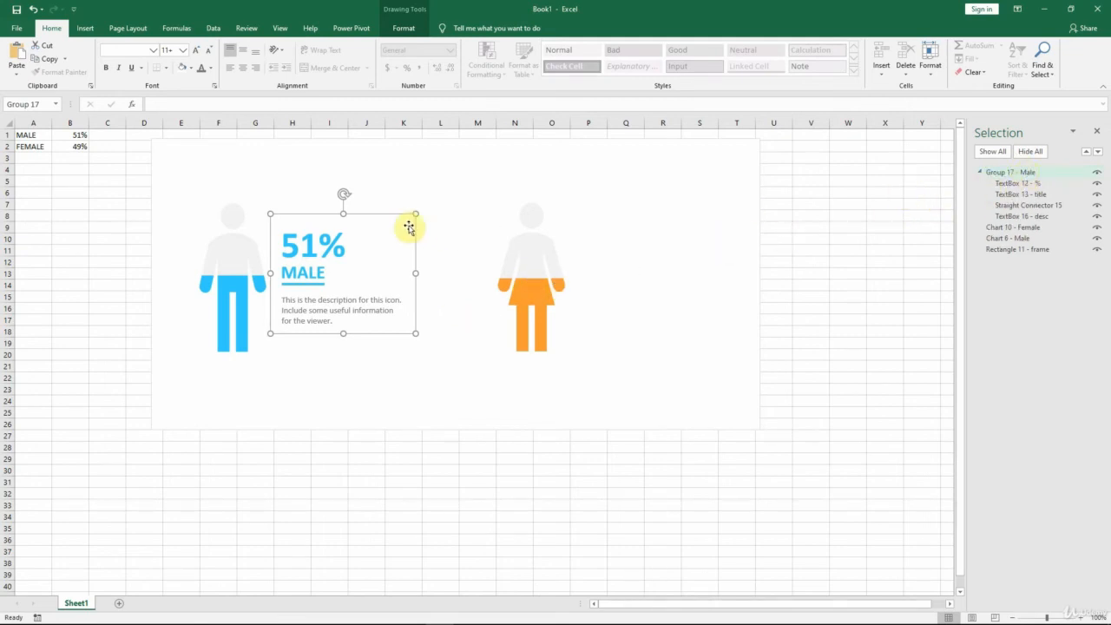
Step: Try moving the Male text group away from the icon as one unit, and undo the move
{"action": "left_click_drag", "start_coordinate": [396, 218], "coordinate": [420, 206]}
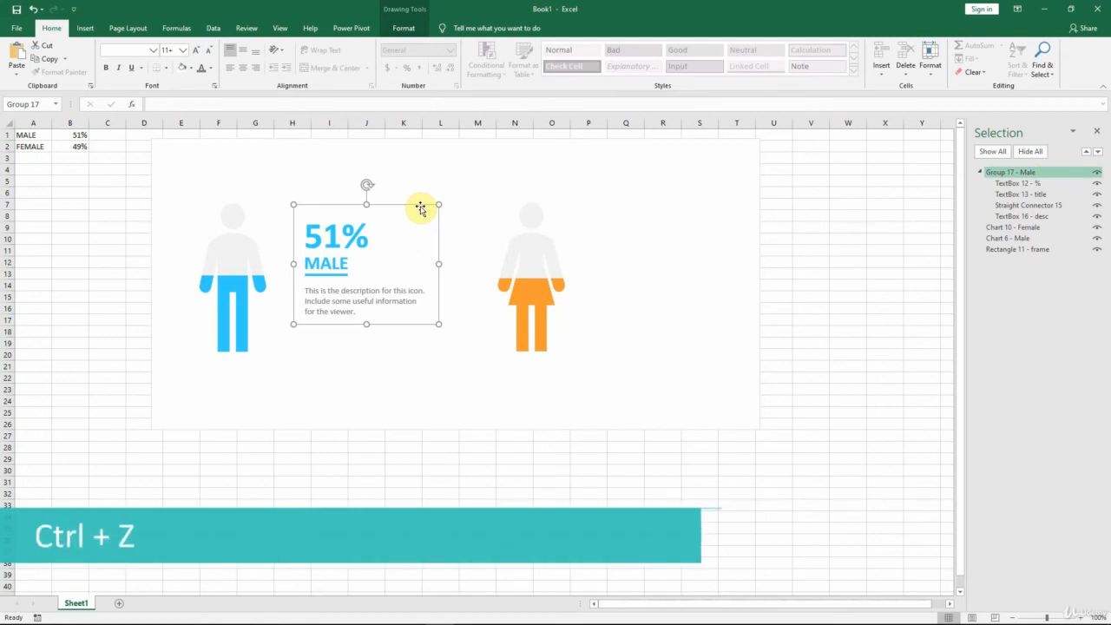
{"action": "key", "text": "ctrl+z"}
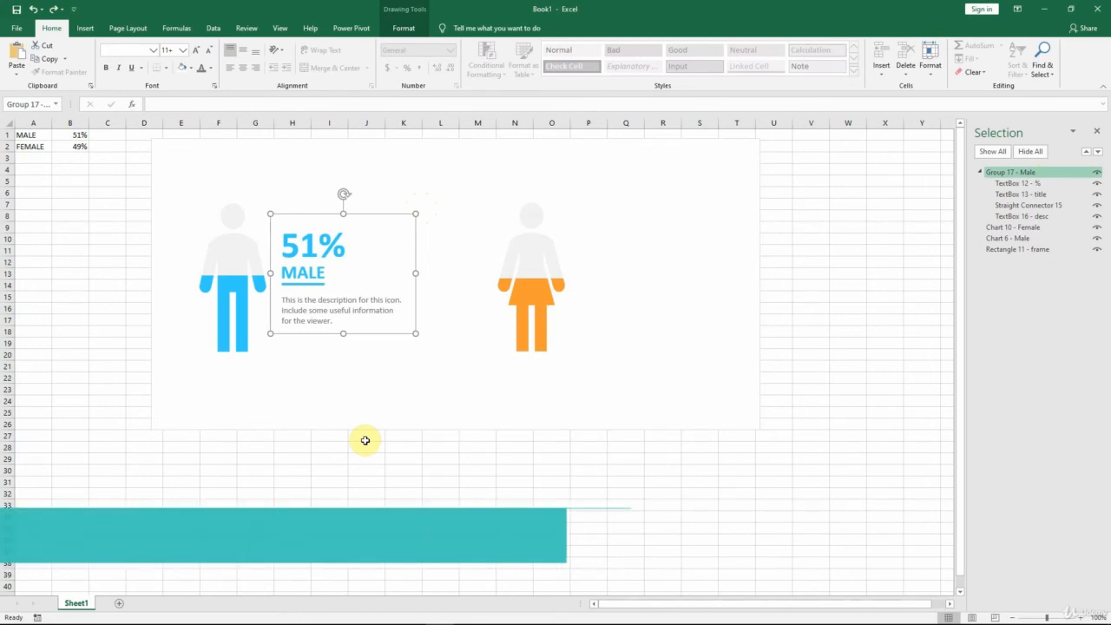
Step: Duplicate the Male text group and place the copy beside the orange female icon
{"action": "key", "text": "ctrl+d"}
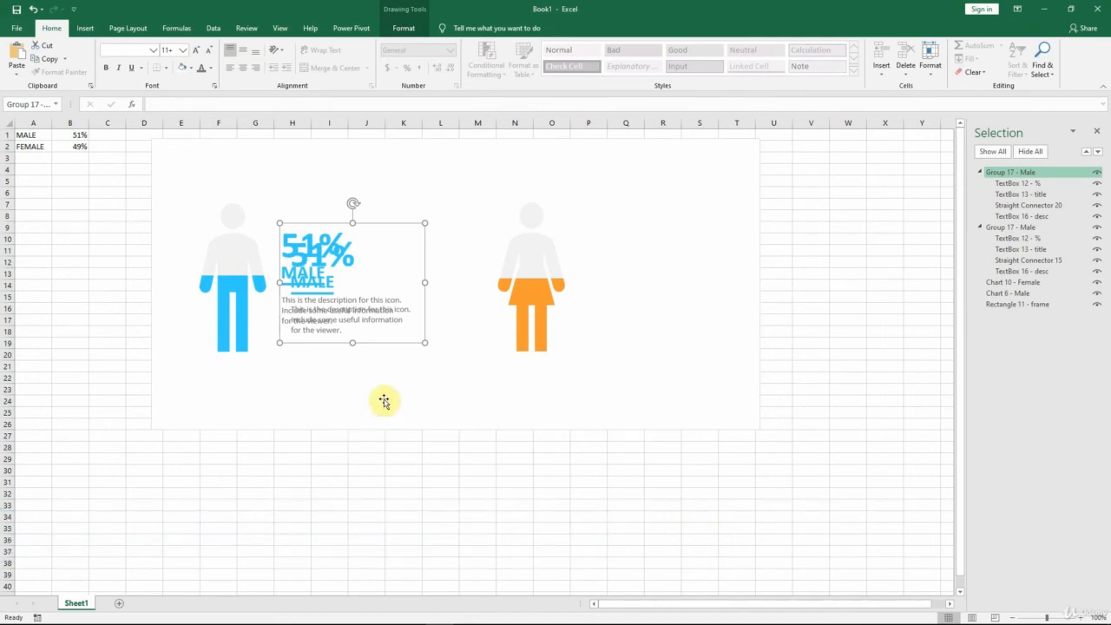
{"action": "left_click_drag", "start_coordinate": [427, 262], "coordinate": [730, 285]}
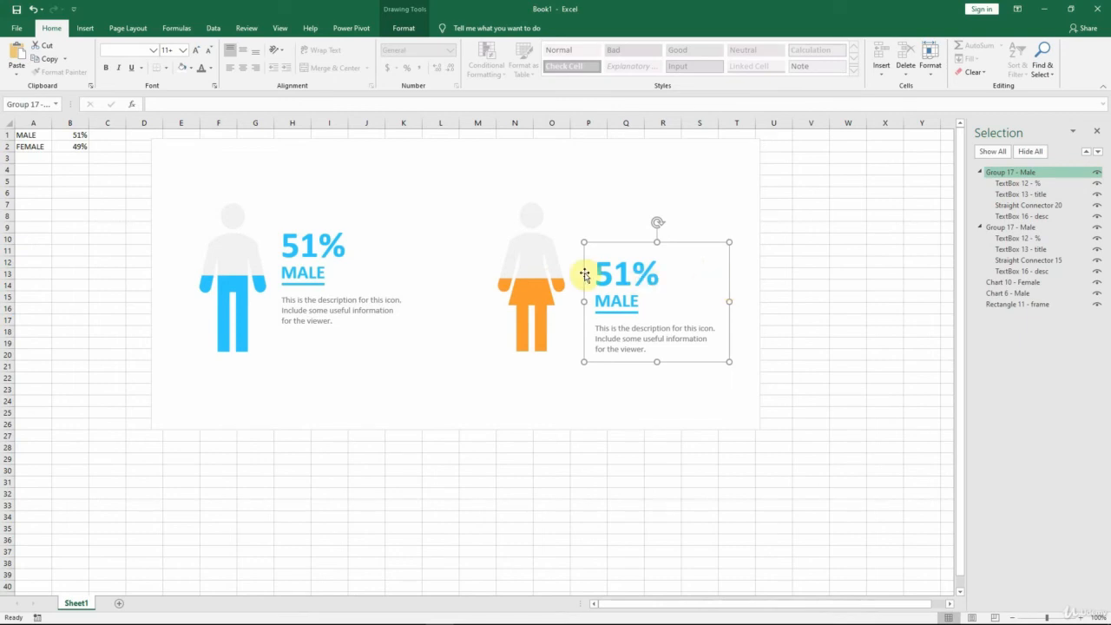
Step: Align the tops of the original Male text group and its copy beside the female icon
{"action": "left_click", "coordinate": [370, 239], "text": "ctrl"}
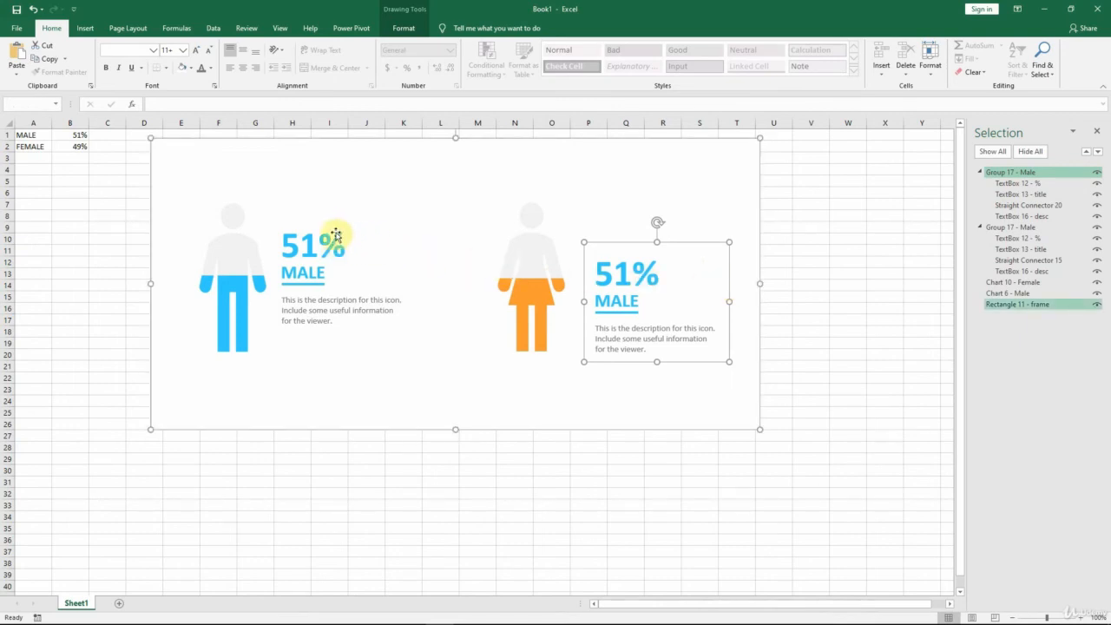
{"action": "left_click", "coordinate": [335, 238]}
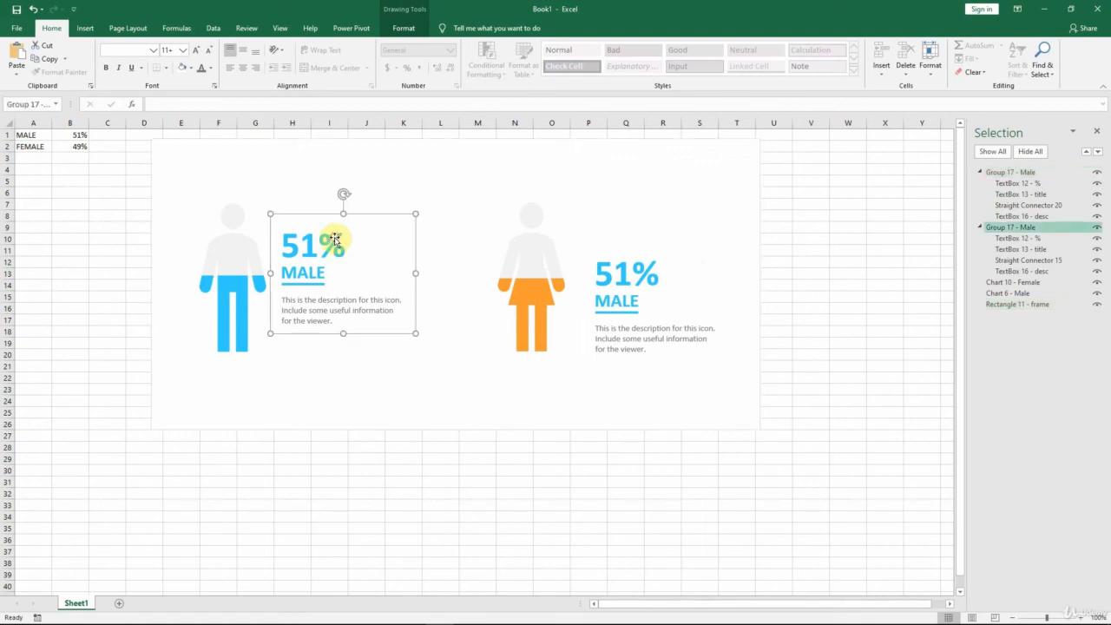
{"action": "key", "text": "shift"}
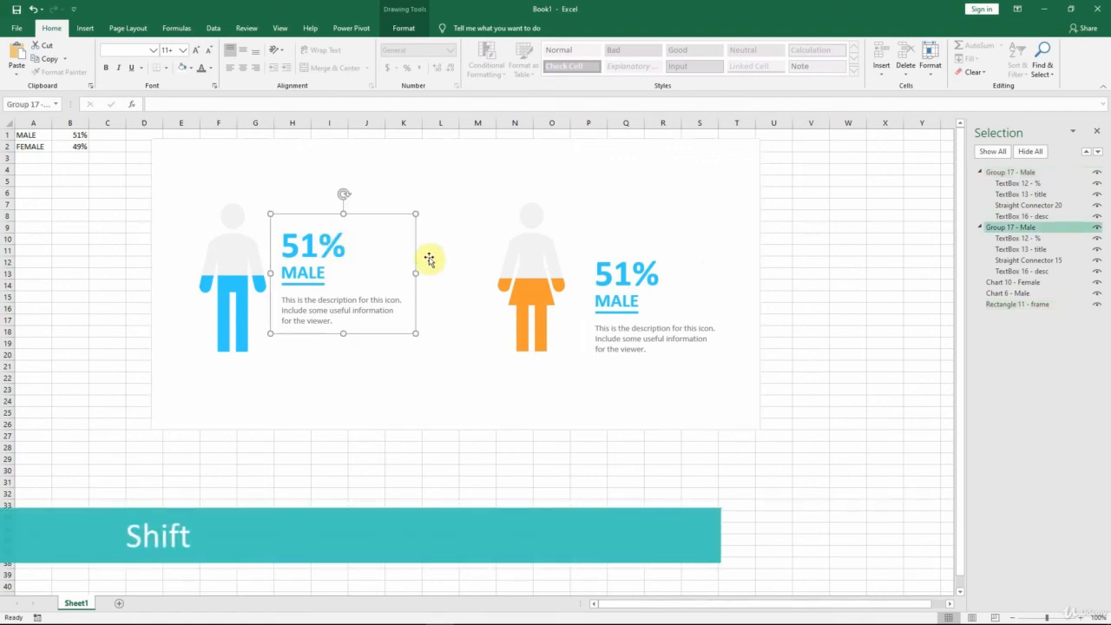
{"action": "left_click", "coordinate": [687, 330], "text": "shift"}
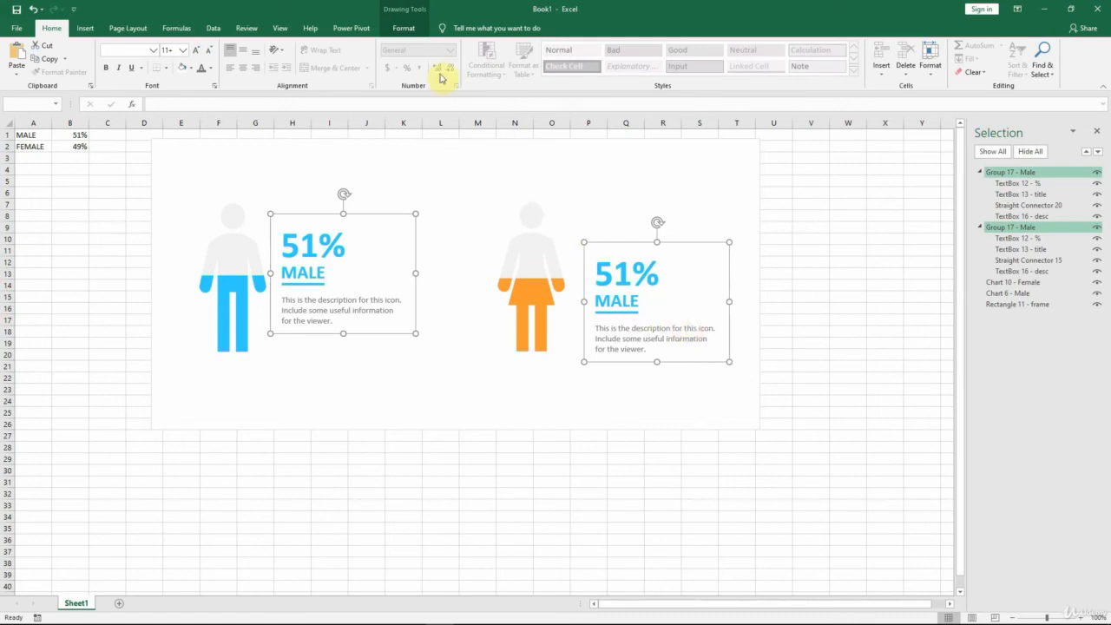
{"action": "left_click", "coordinate": [408, 30]}
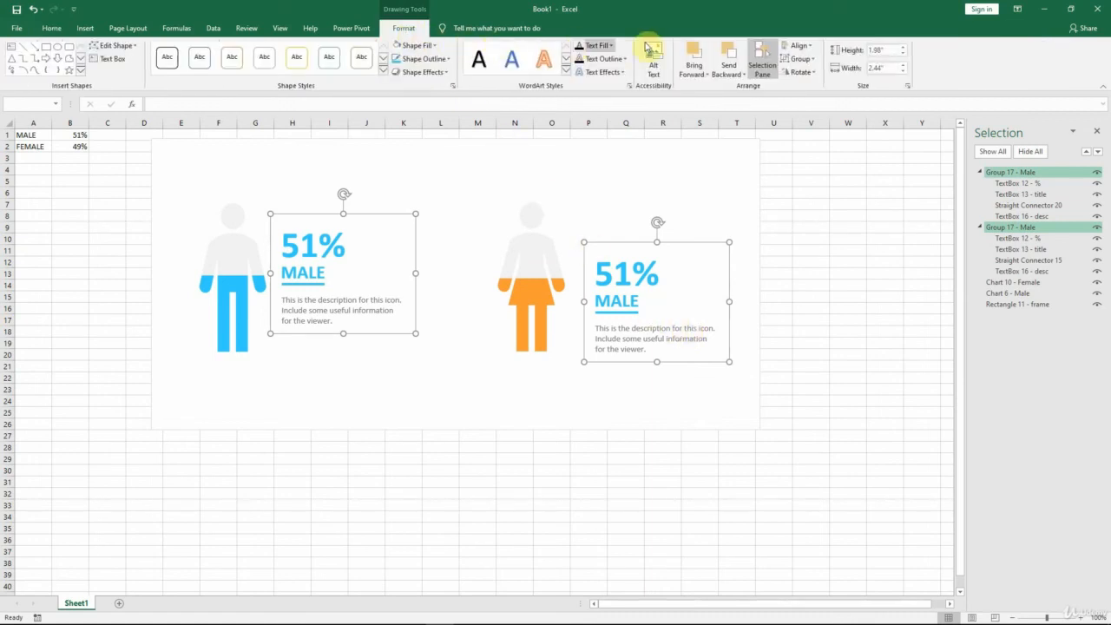
{"action": "left_click", "coordinate": [800, 45]}
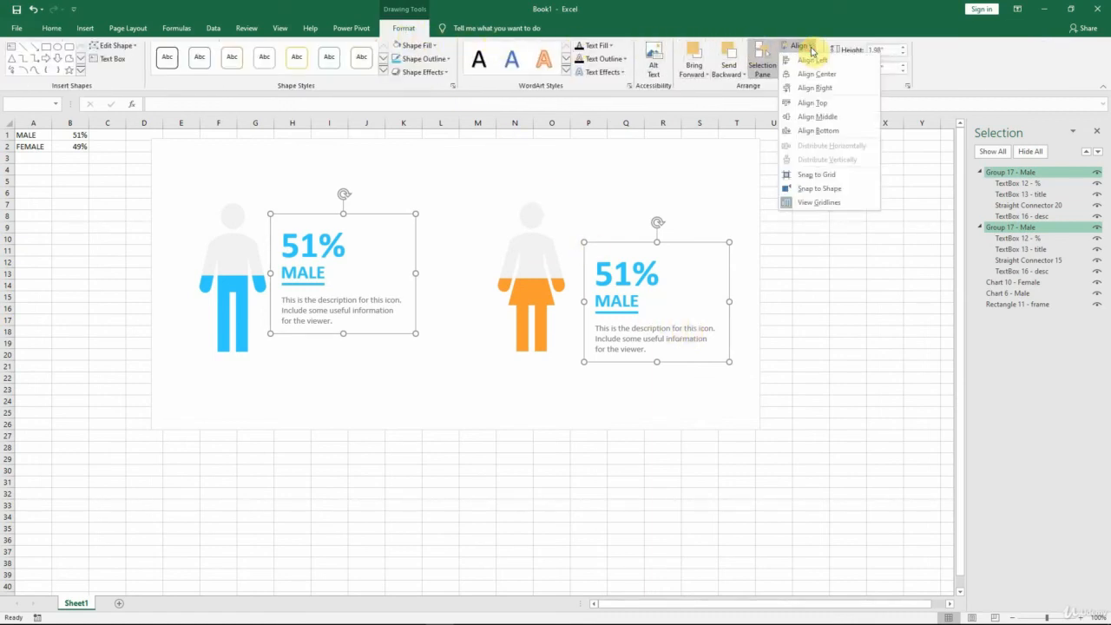
{"action": "left_click", "coordinate": [813, 103]}
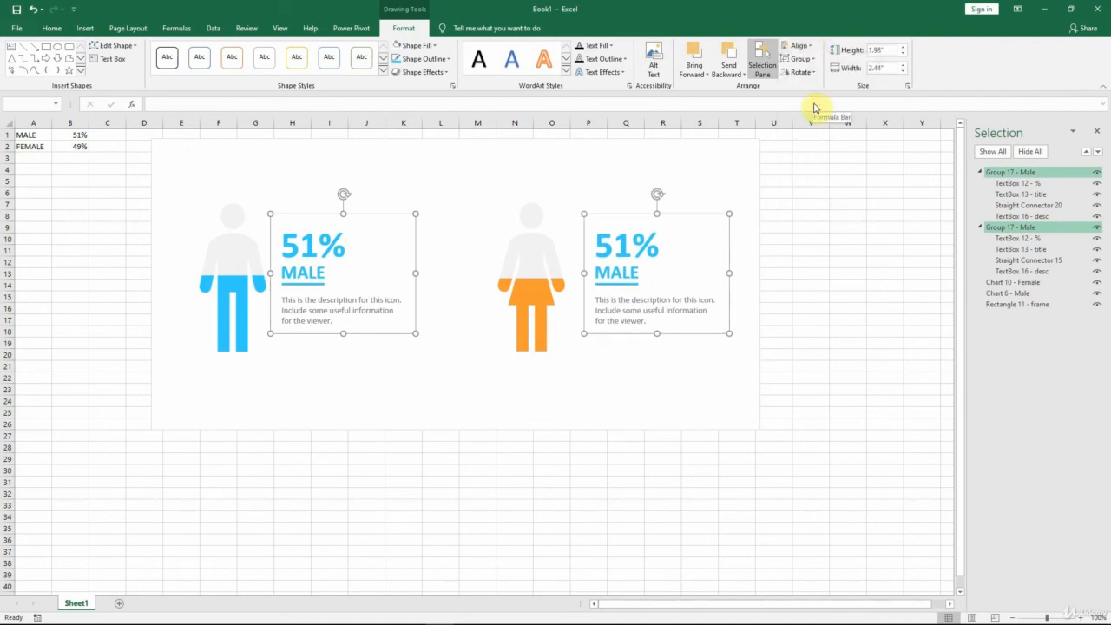
Step: Nudge the copied text group left so it sits as close to the female icon as the original does to the male icon
{"action": "left_click", "coordinate": [712, 218]}
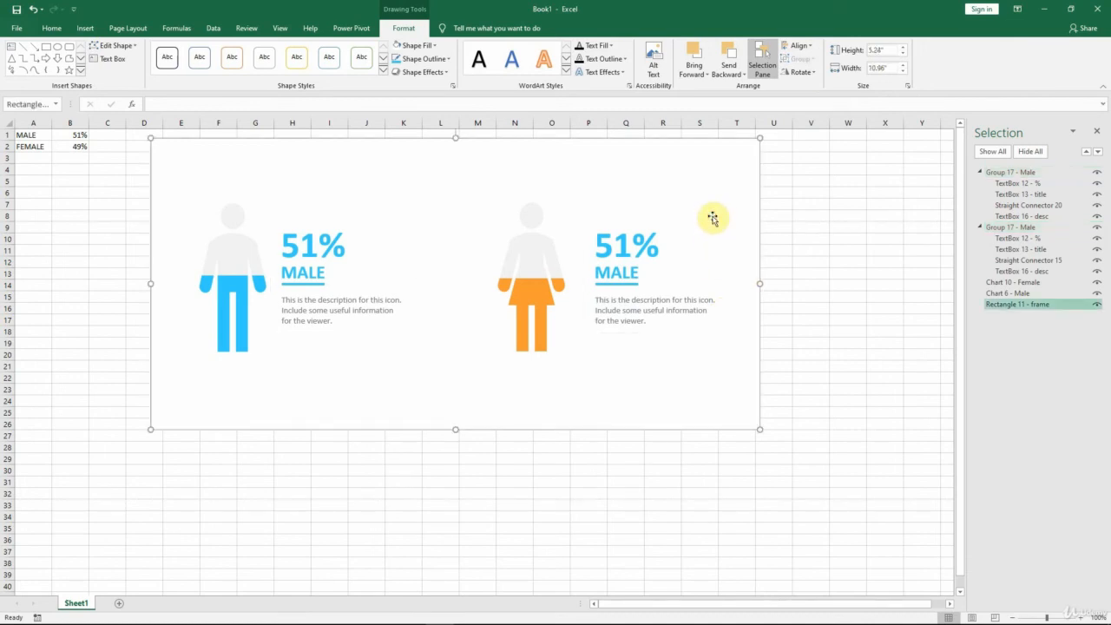
{"action": "left_click", "coordinate": [651, 249]}
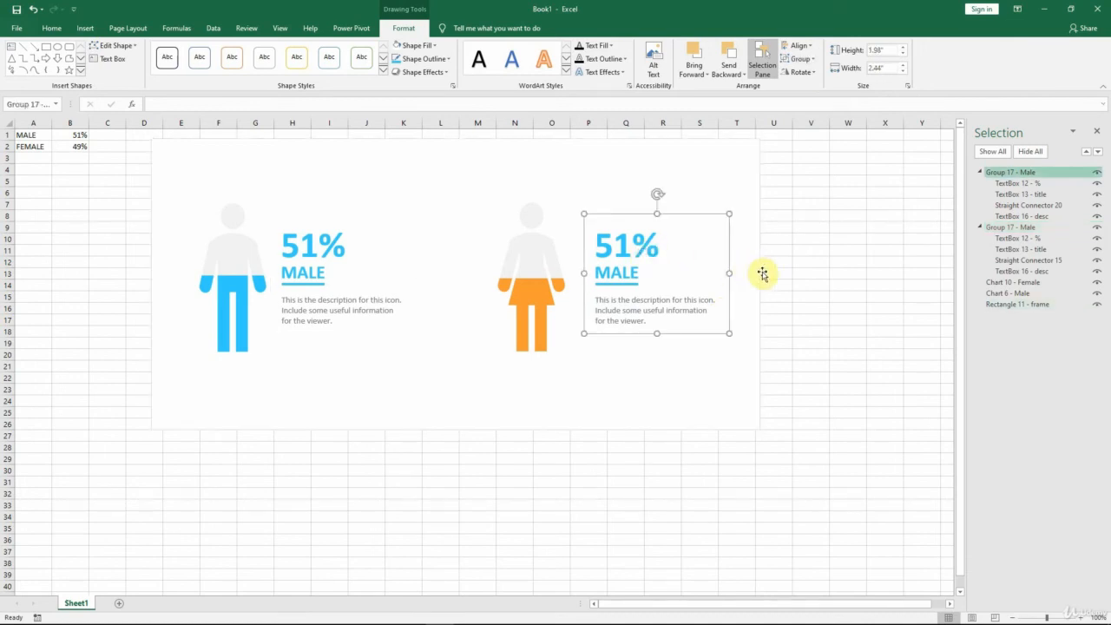
{"action": "key", "text": "Left"}
{"action": "key", "text": "Left"}
{"action": "key", "text": "Left"}
{"action": "key", "text": "Left"}
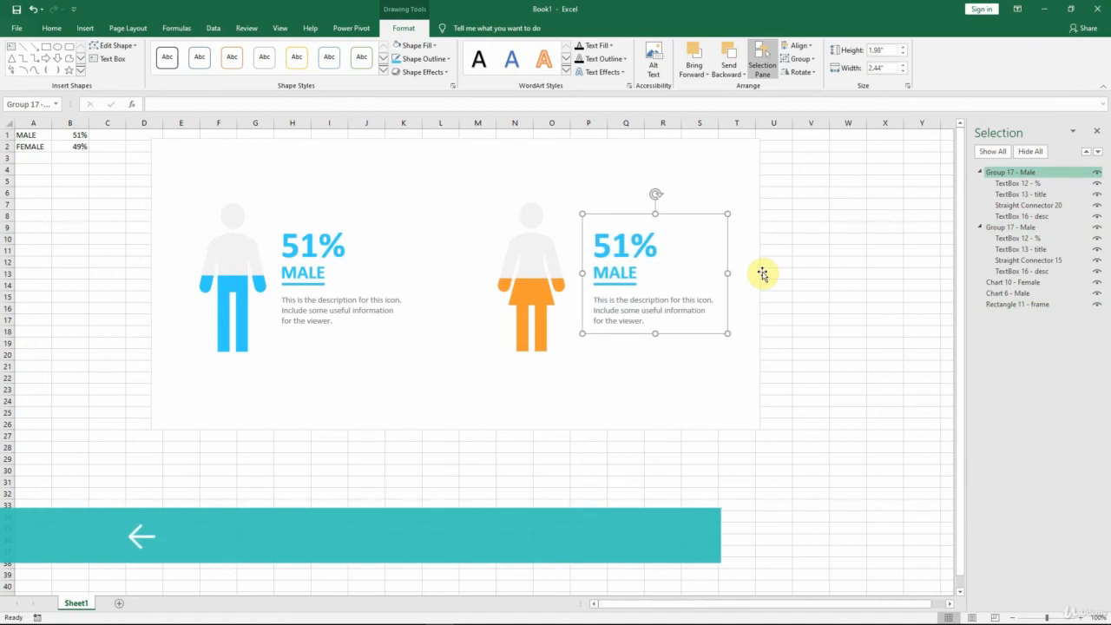
{"action": "key", "text": "Left"}
{"action": "key", "text": "Left"}
{"action": "key", "text": "Left"}
{"action": "key", "text": "Left"}
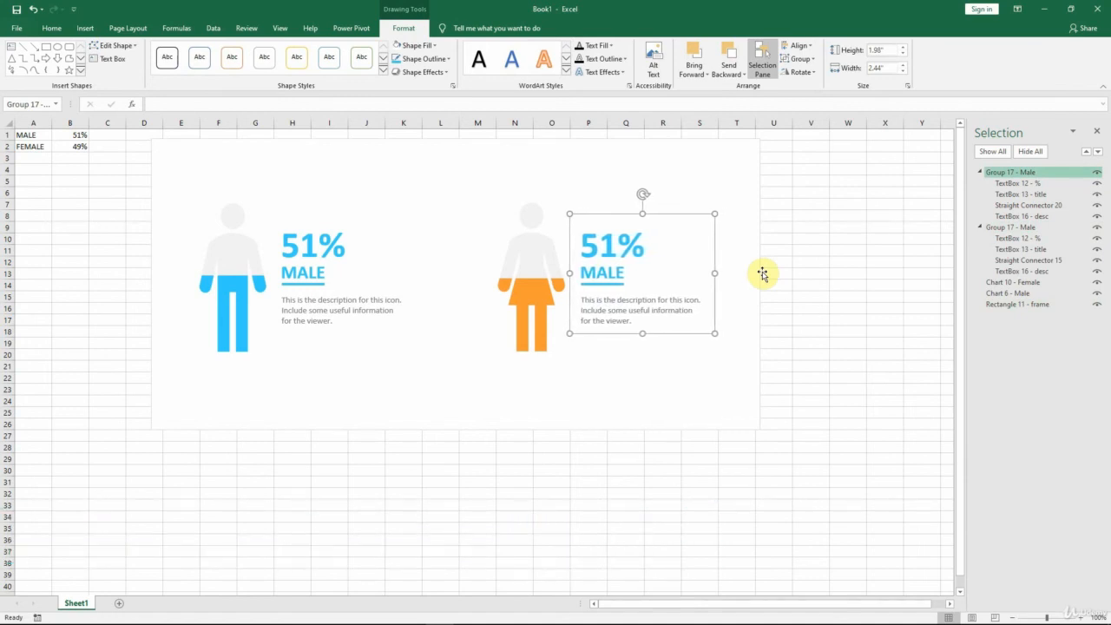
Step: Fine-tune the horizontal position of the copied text group beside the female icon
{"action": "key", "text": "Left"}
{"action": "key", "text": "Right"}
{"action": "key", "text": "Right"}
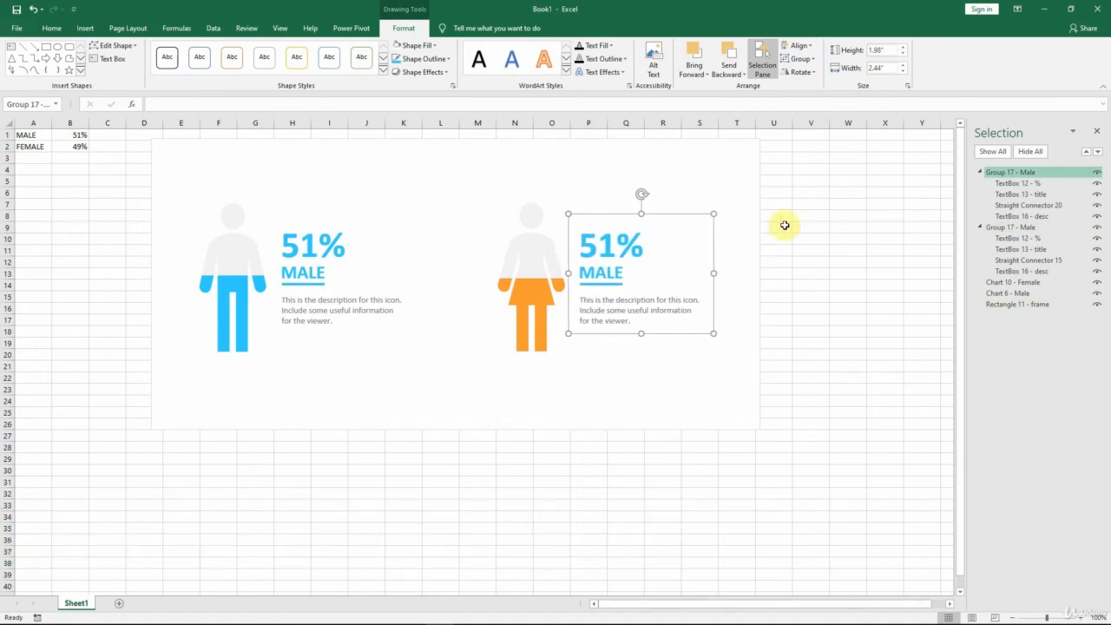
{"action": "left_click", "coordinate": [660, 382]}
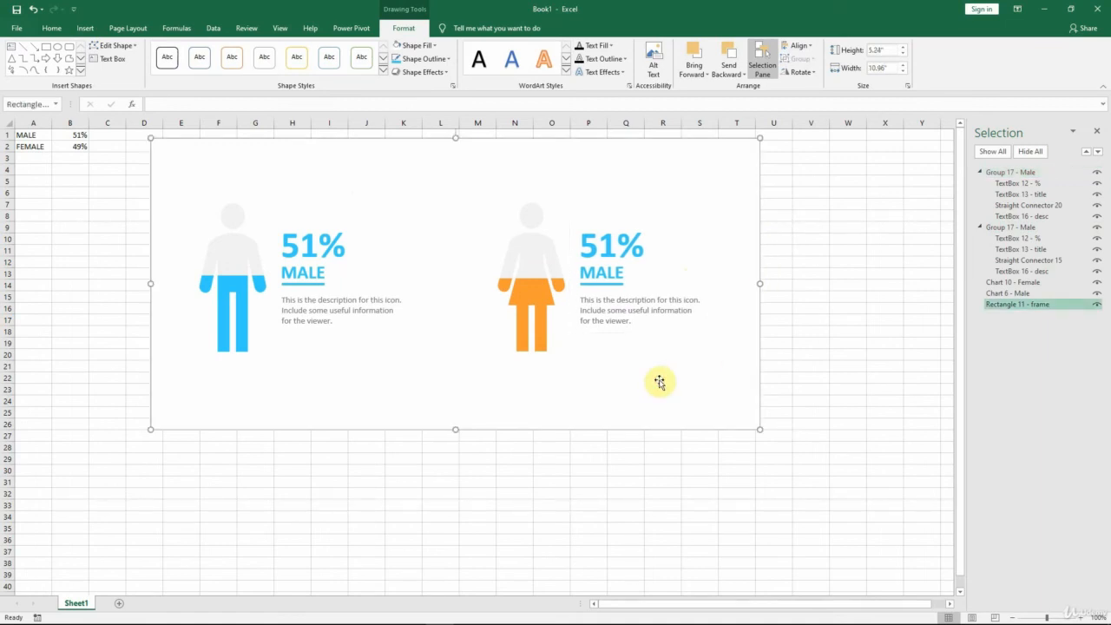
Step: Rename the copied text group beside the female icon as Group 17 - Female
{"action": "left_click", "coordinate": [621, 247]}
{"action": "left_click", "coordinate": [1025, 173]}
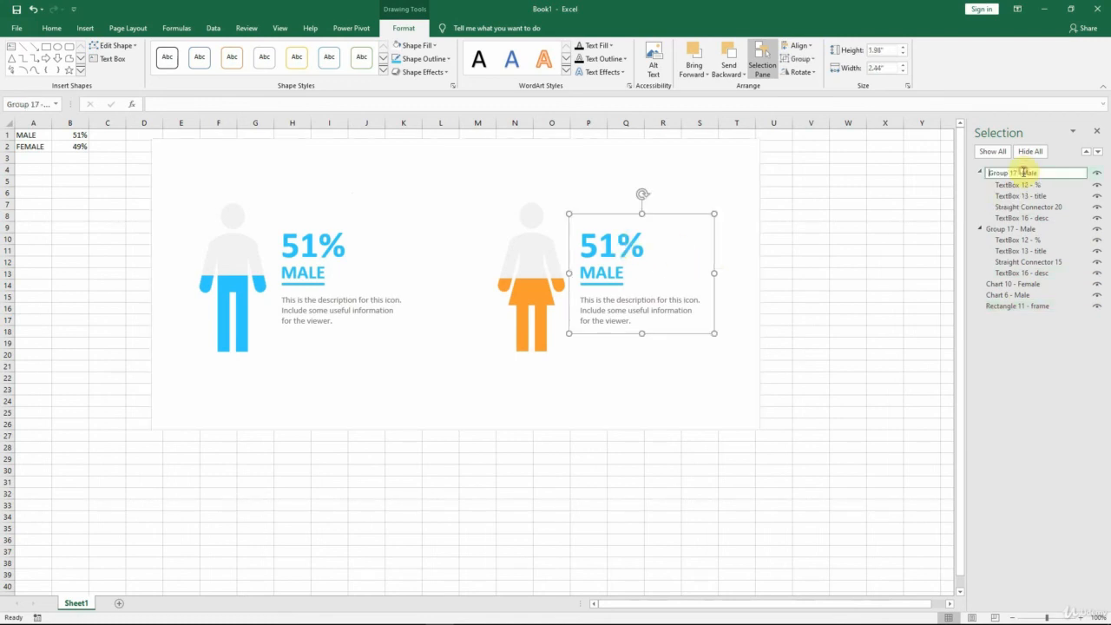
{"action": "type", "text": "Fem"}
{"action": "left_click", "coordinate": [1026, 175]}
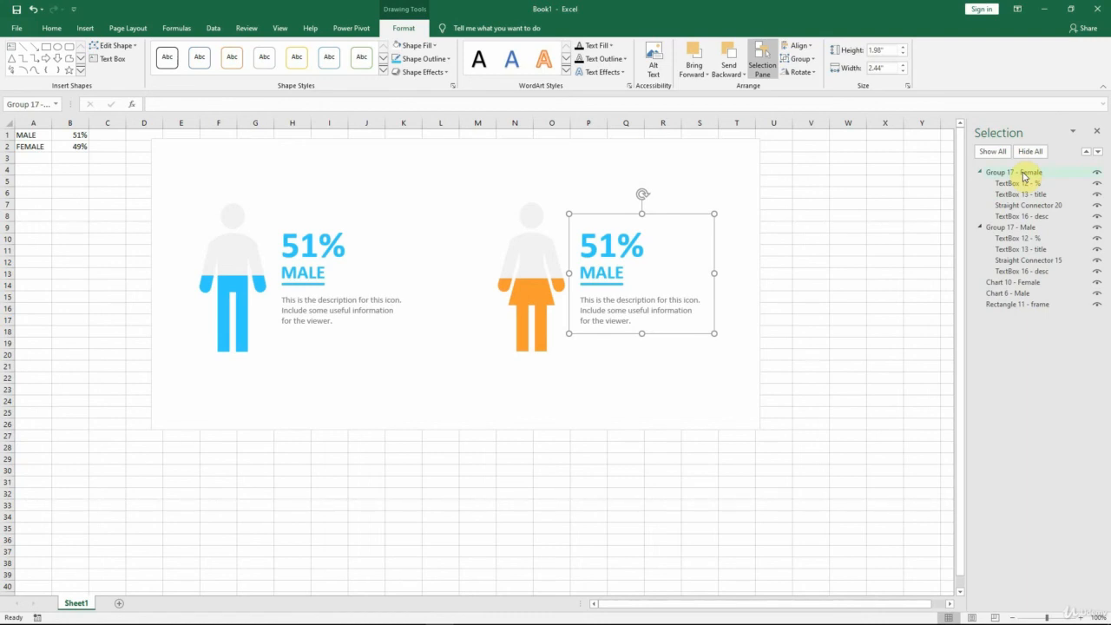
Step: Link the percentage text box in the Female group to cell =$B$2
{"action": "left_click", "coordinate": [1026, 183]}
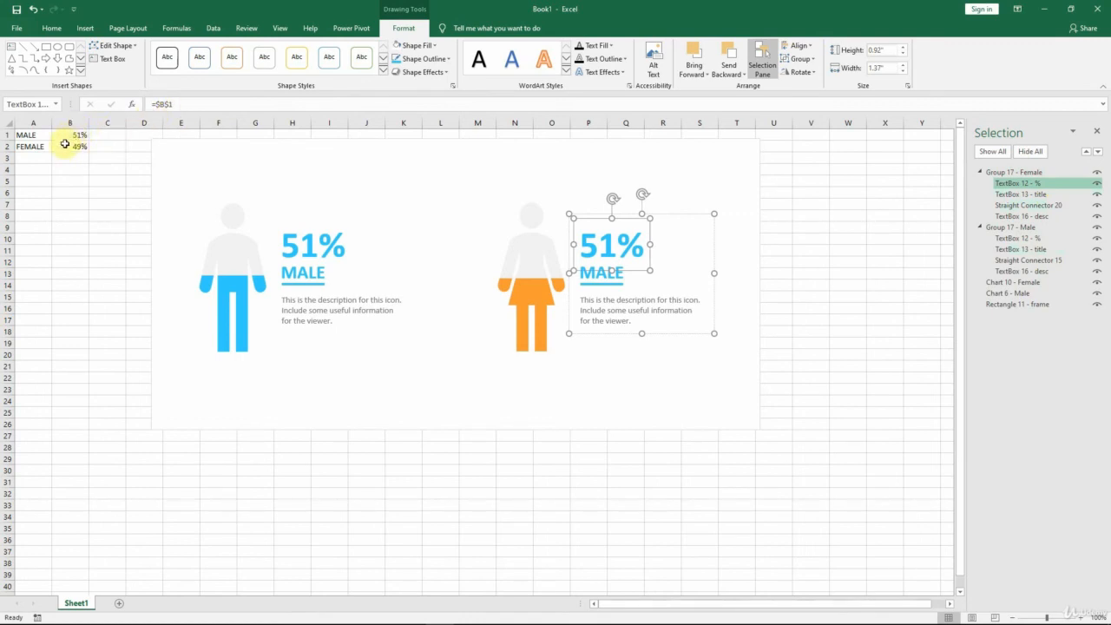
{"action": "left_click", "coordinate": [182, 105]}
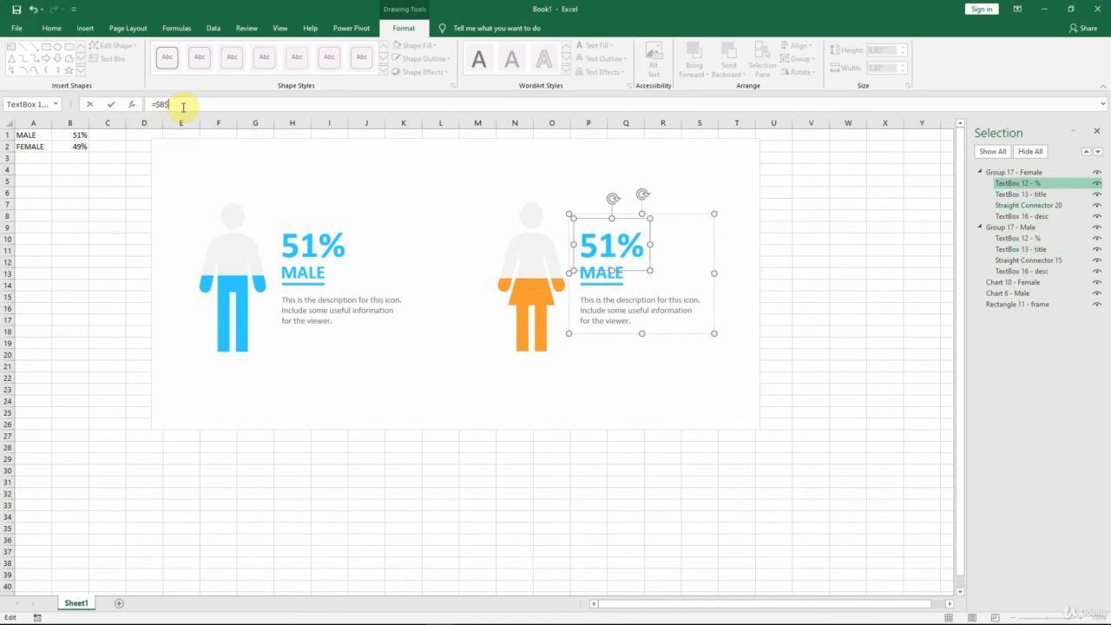
{"action": "type", "text": "2"}
{"action": "key", "text": "Return"}
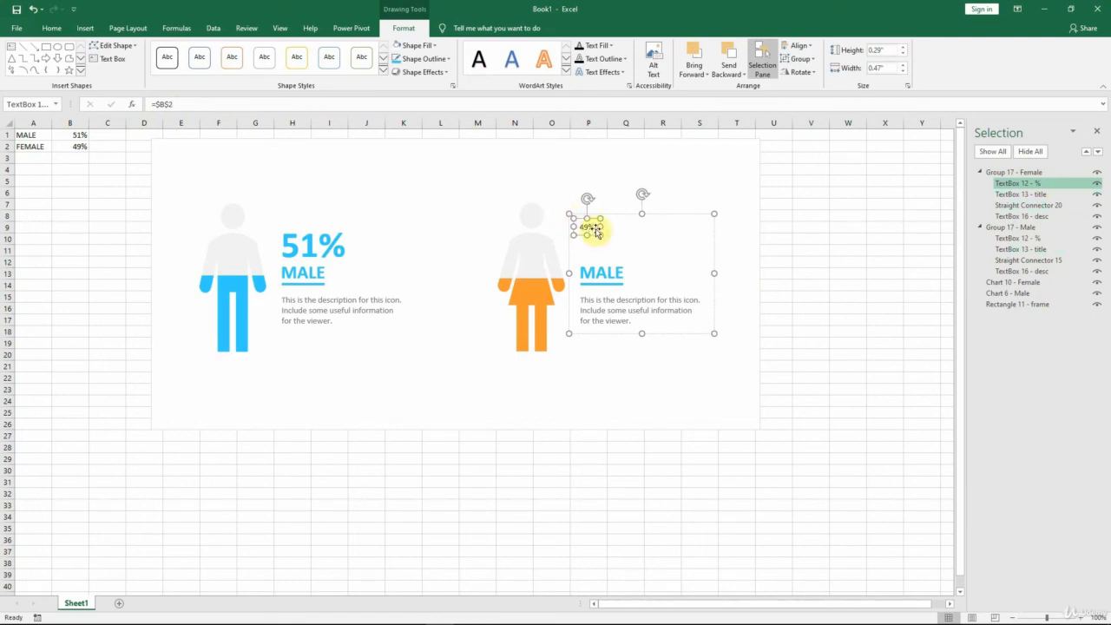
Step: Format the female percentage as 48 pt bold text in the recently used orange that matches the icon
{"action": "left_click", "coordinate": [50, 28]}
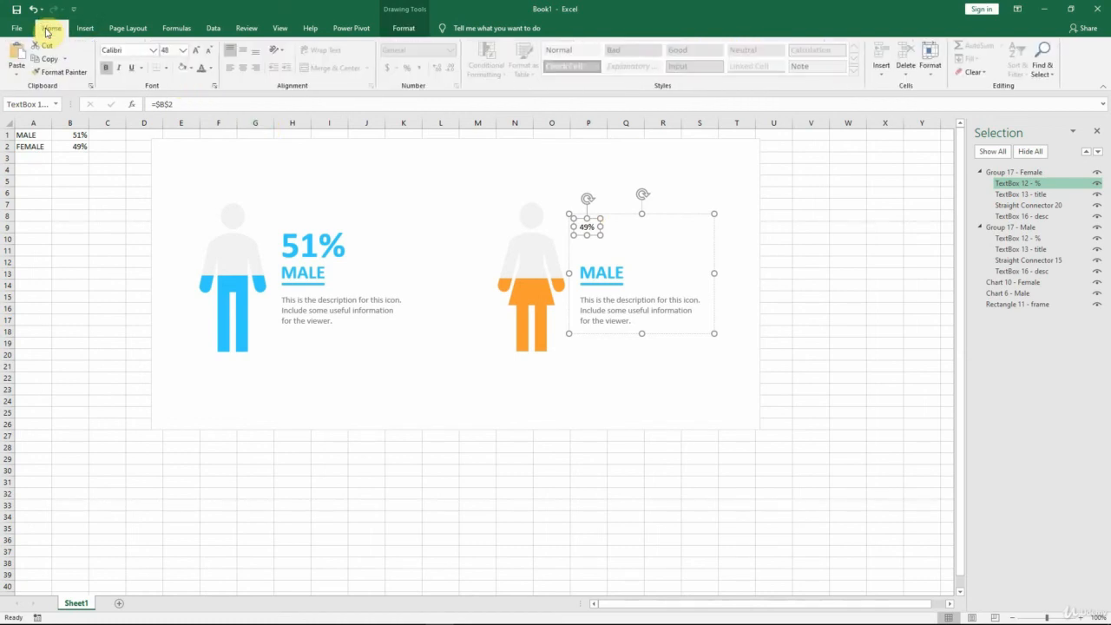
{"action": "left_click", "coordinate": [184, 53]}
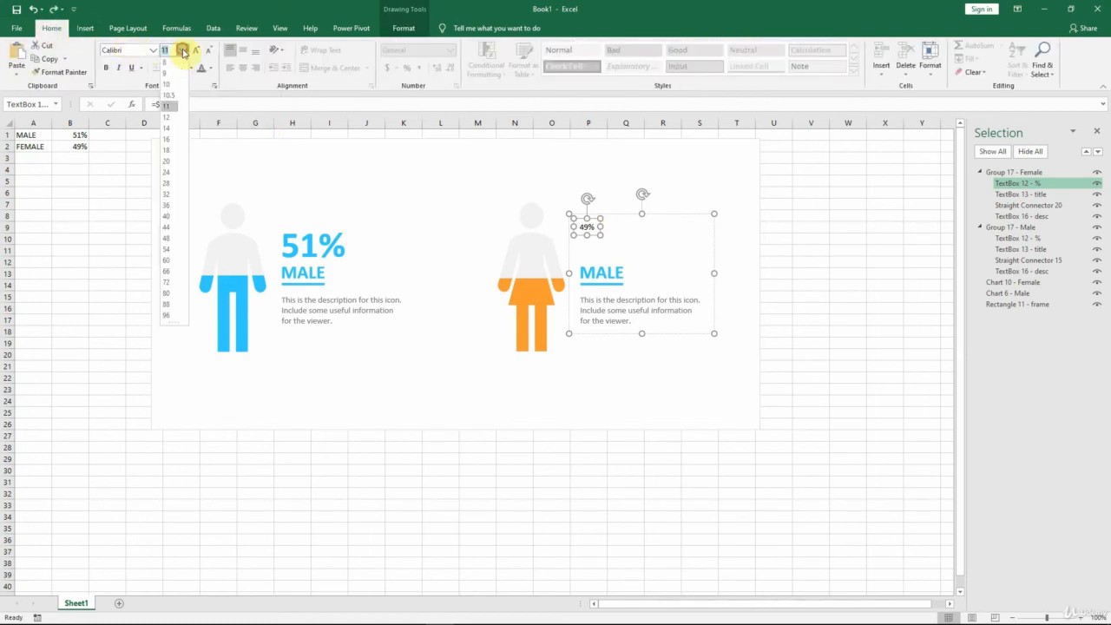
{"action": "left_click", "coordinate": [170, 239]}
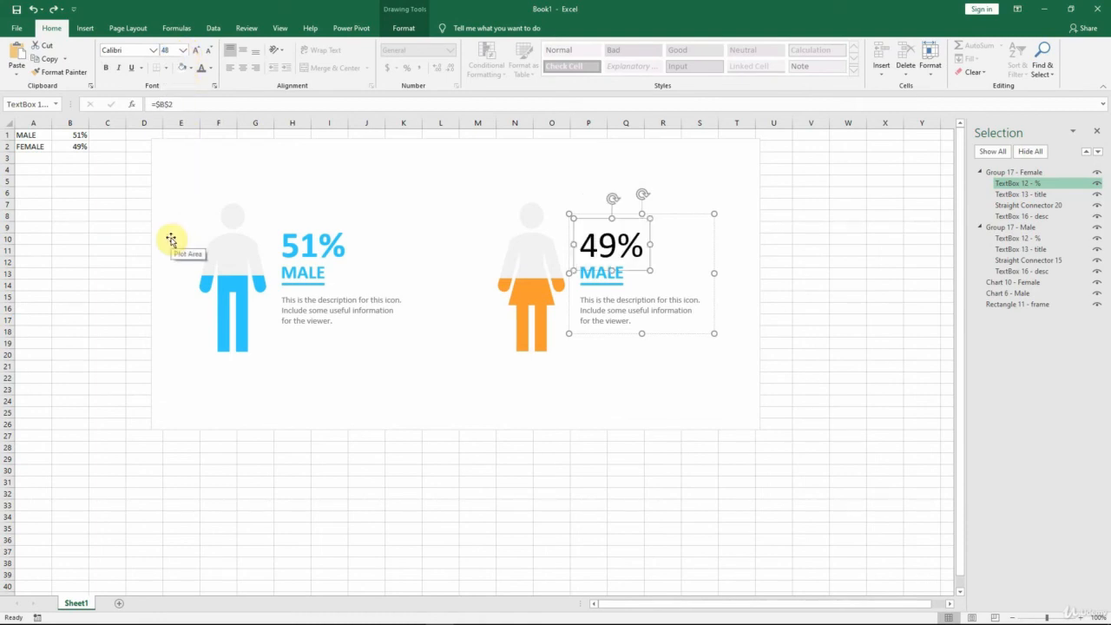
{"action": "left_click", "coordinate": [108, 68]}
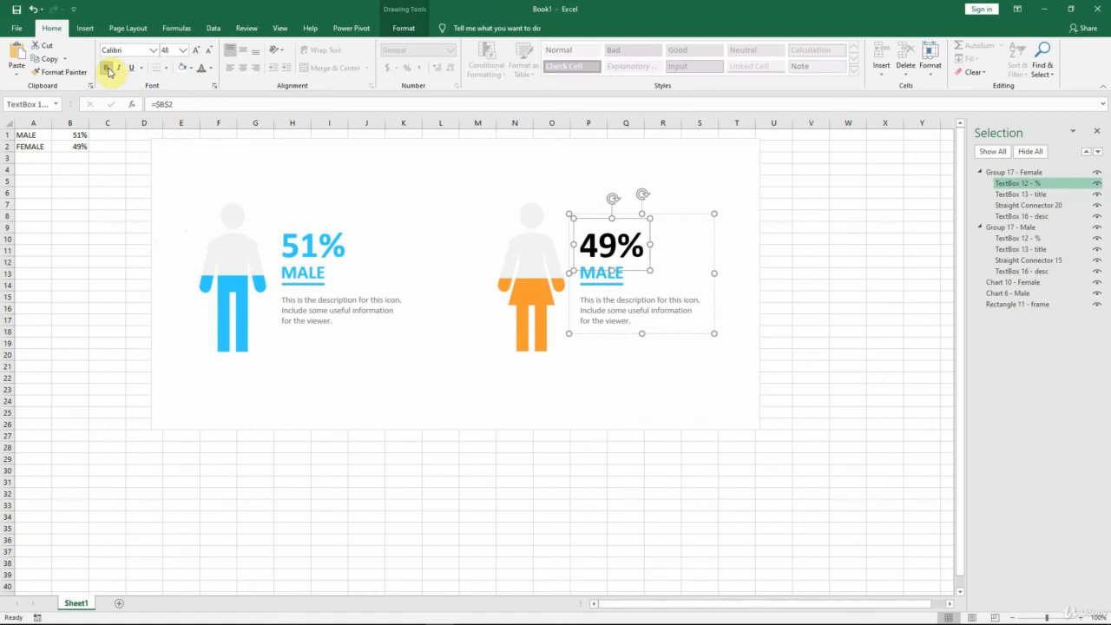
{"action": "left_click", "coordinate": [210, 68]}
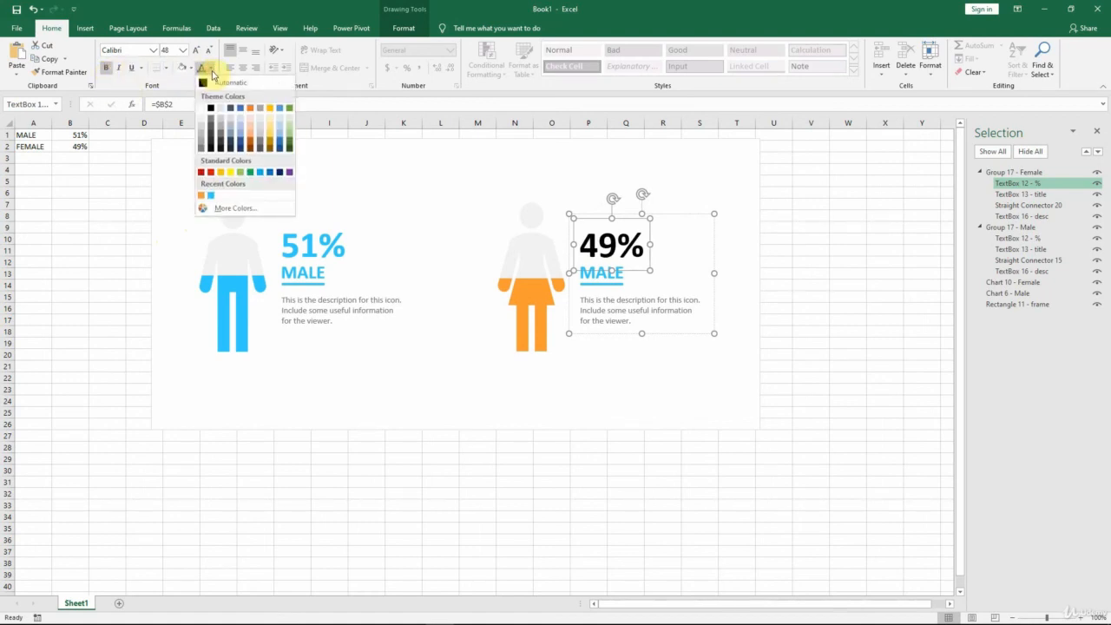
{"action": "left_click", "coordinate": [200, 195]}
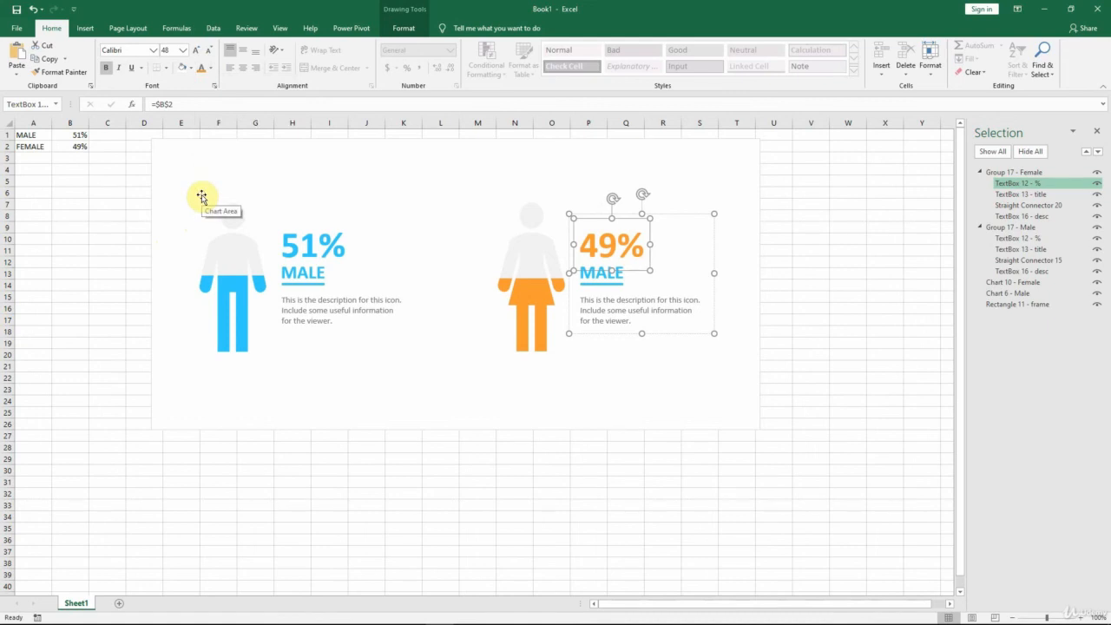
Step: Link the title text box in the Female group to cell =$A$2
{"action": "left_click", "coordinate": [998, 196]}
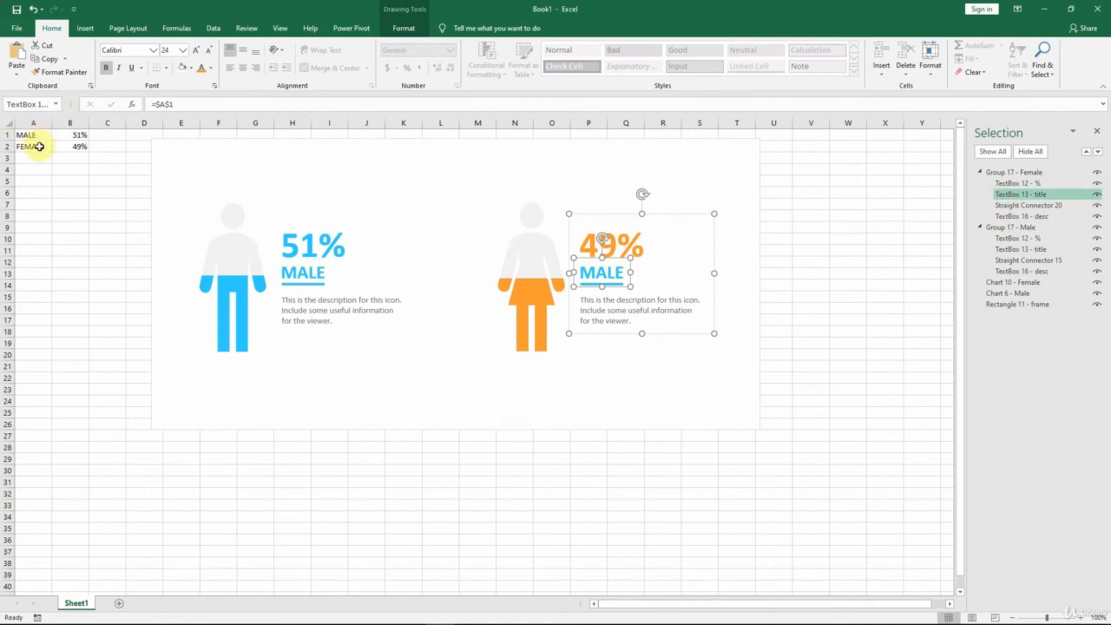
{"action": "left_click", "coordinate": [183, 104]}
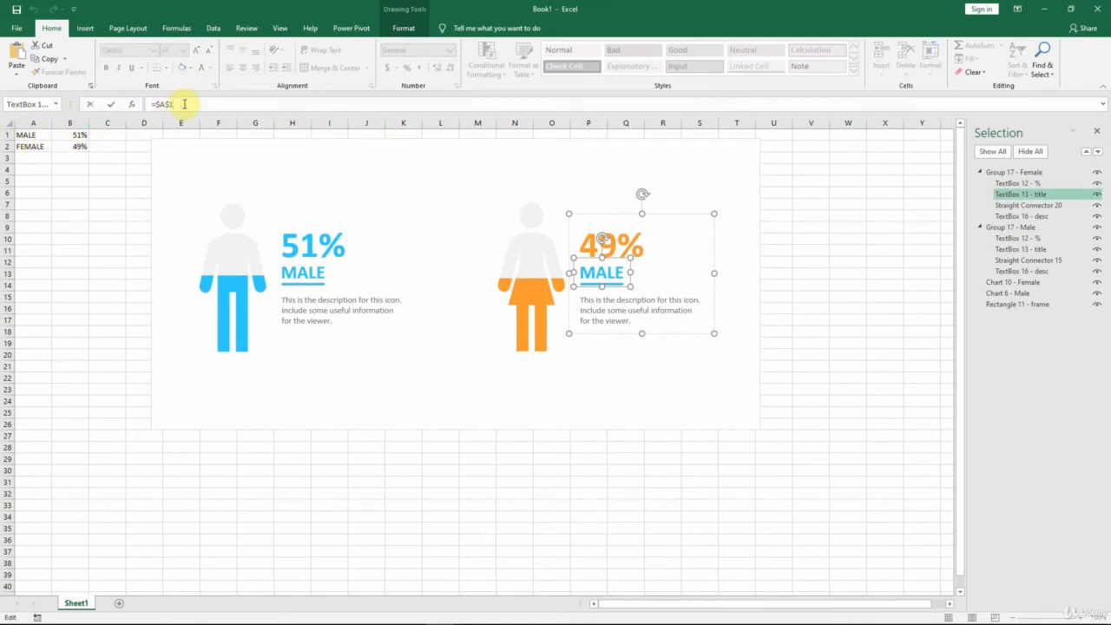
{"action": "key", "text": "Return"}
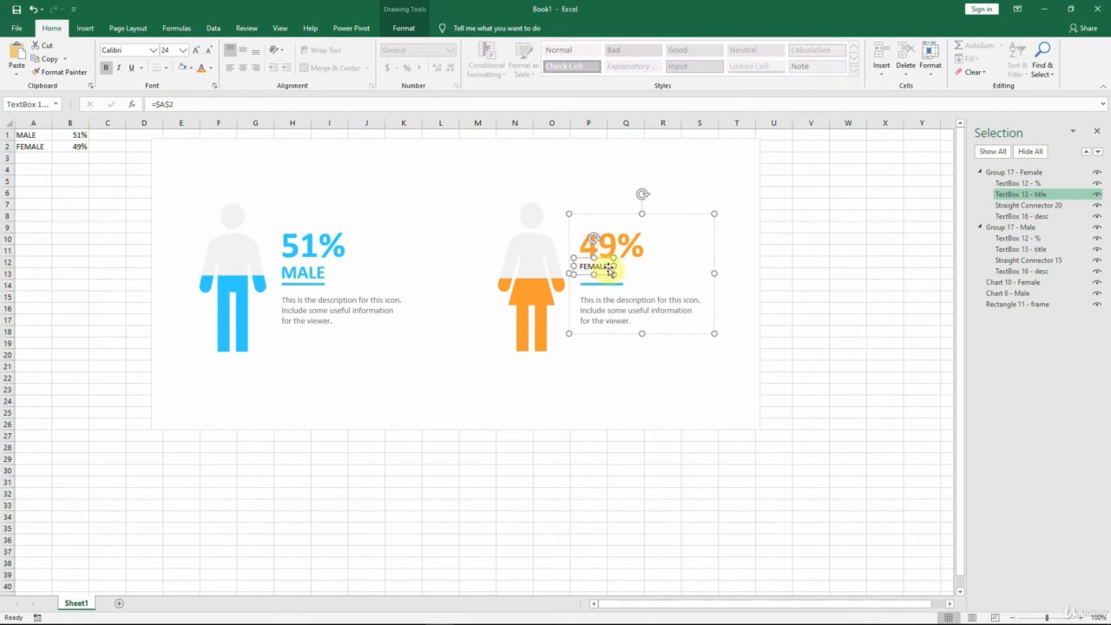
Step: Format the FEMALE title as 24 pt bold text in the same orange as the percentage
{"action": "left_click", "coordinate": [168, 51]}
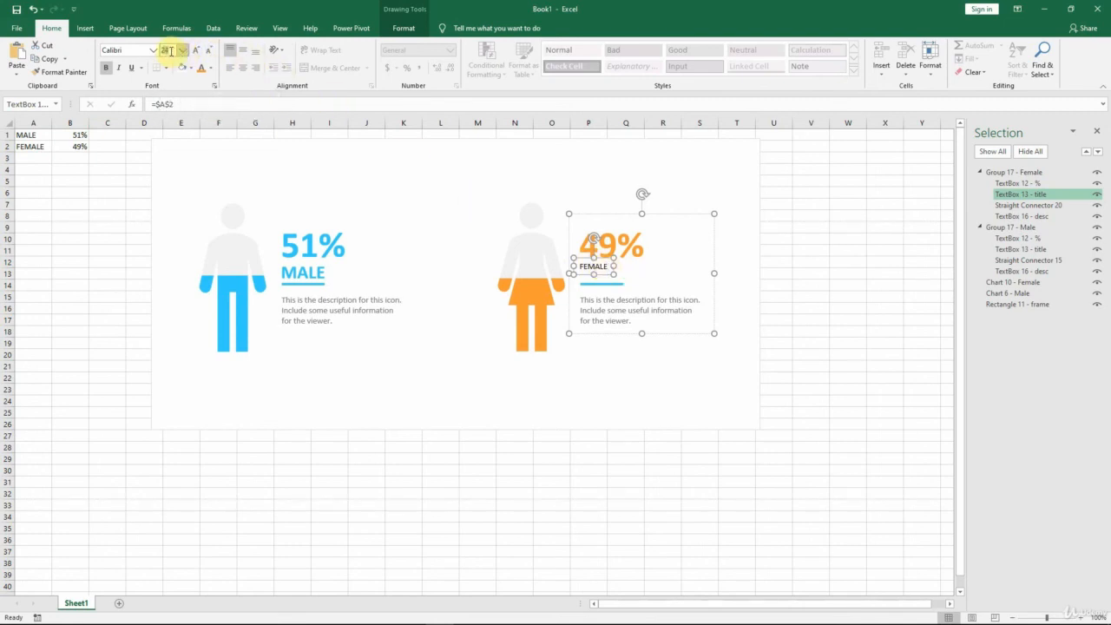
{"action": "type", "text": "24"}
{"action": "key", "text": "Return"}
{"action": "left_click", "coordinate": [182, 51]}
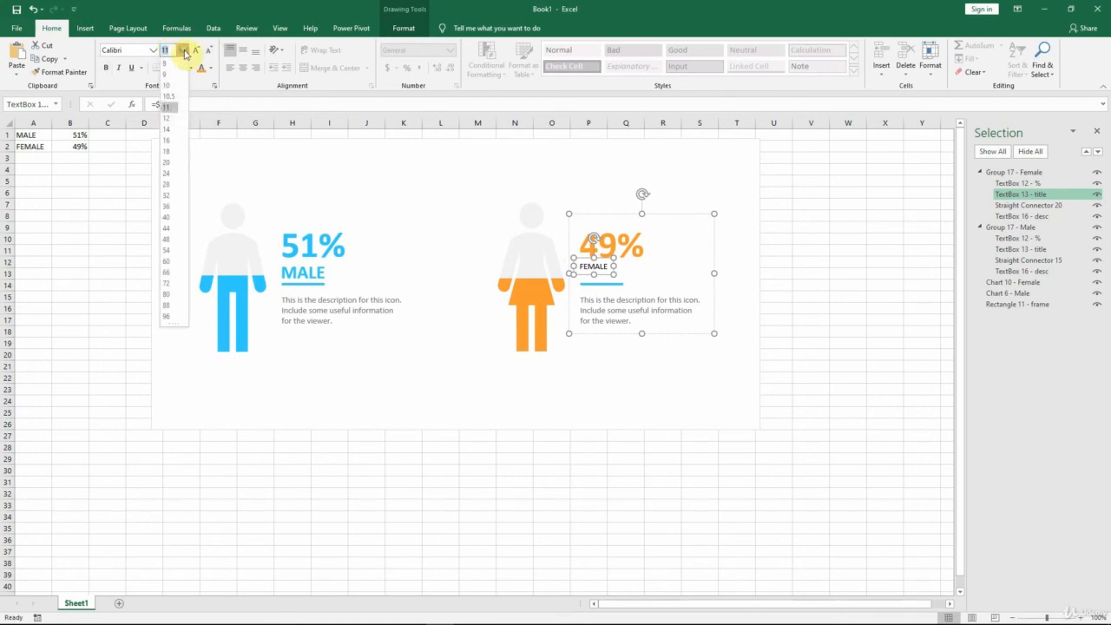
{"action": "left_click", "coordinate": [168, 177]}
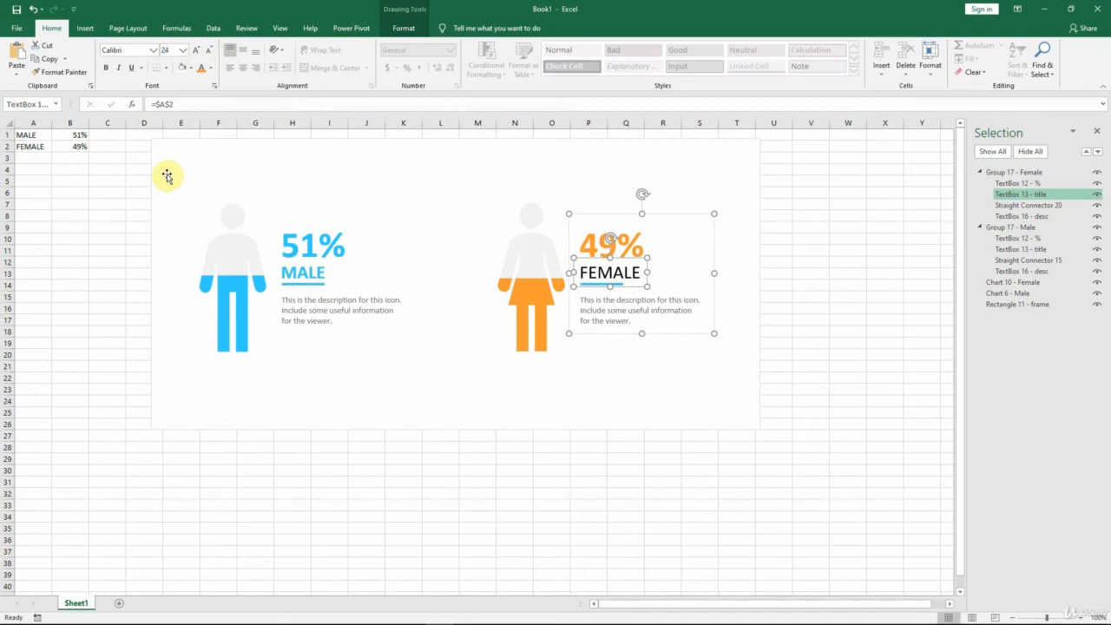
{"action": "left_click", "coordinate": [106, 69]}
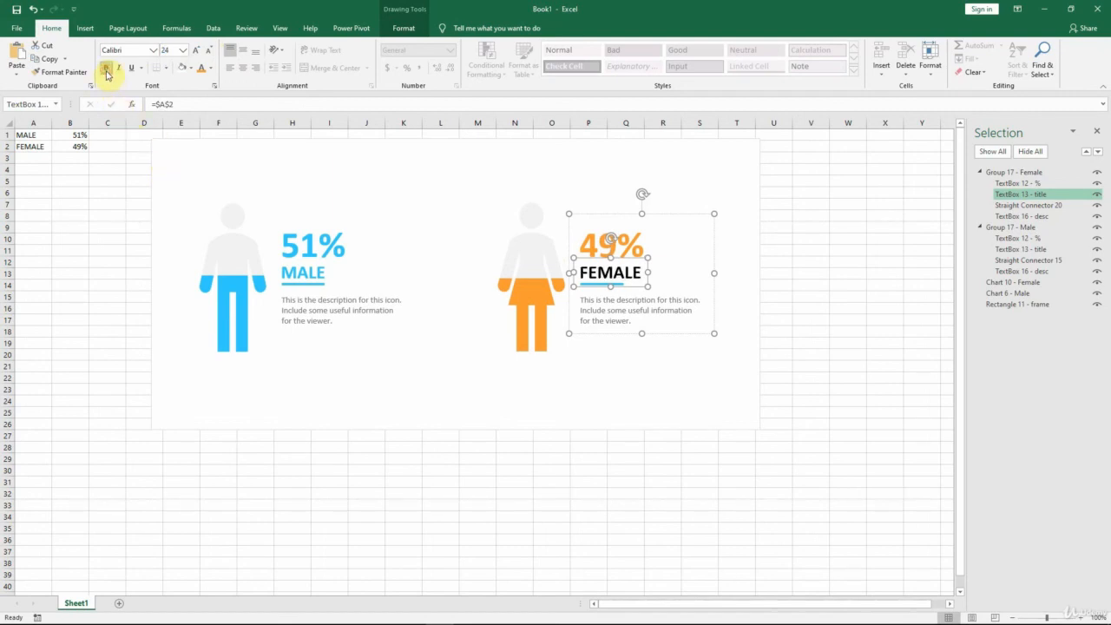
{"action": "left_click", "coordinate": [200, 69]}
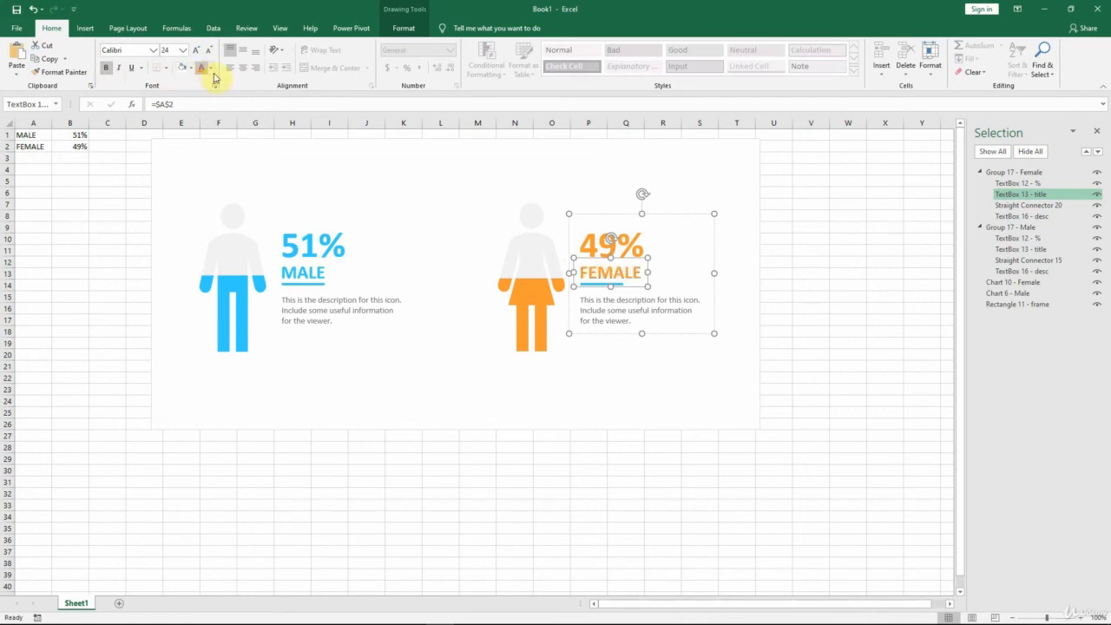
Step: Recolor the underline beneath the FEMALE title with the recently used orange outline
{"action": "left_click", "coordinate": [1019, 206]}
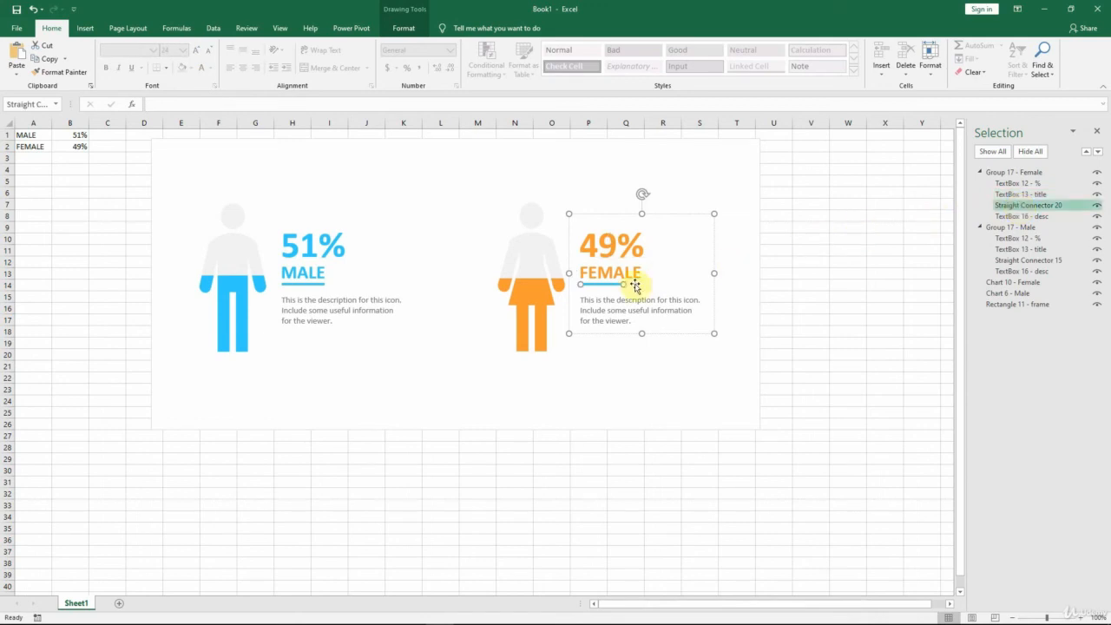
{"action": "left_click", "coordinate": [404, 28]}
{"action": "left_click", "coordinate": [417, 61]}
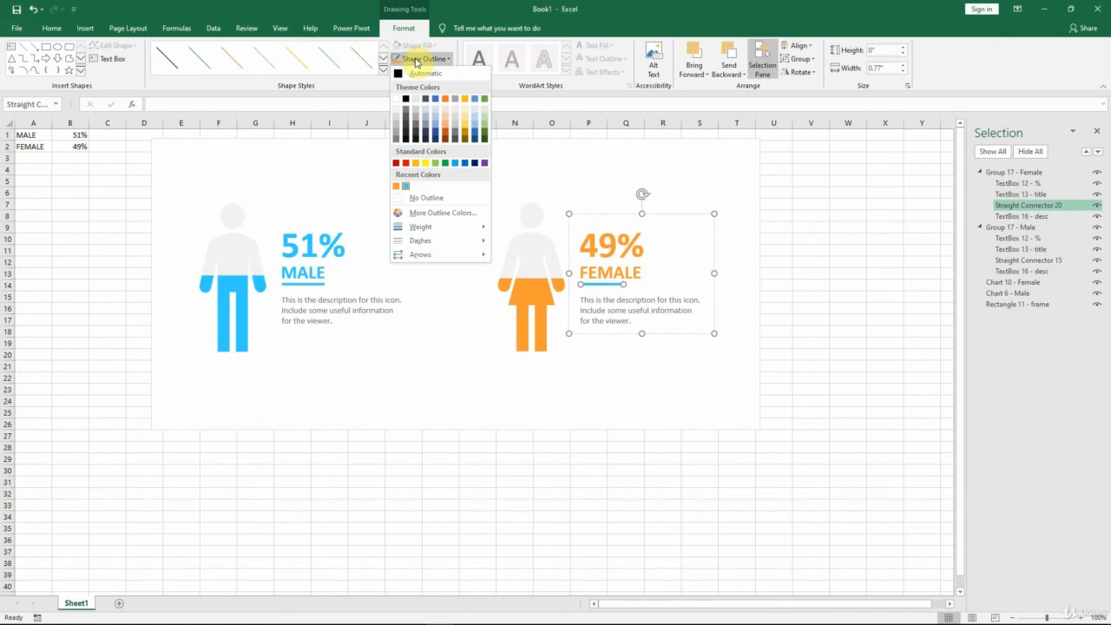
{"action": "left_click", "coordinate": [396, 186]}
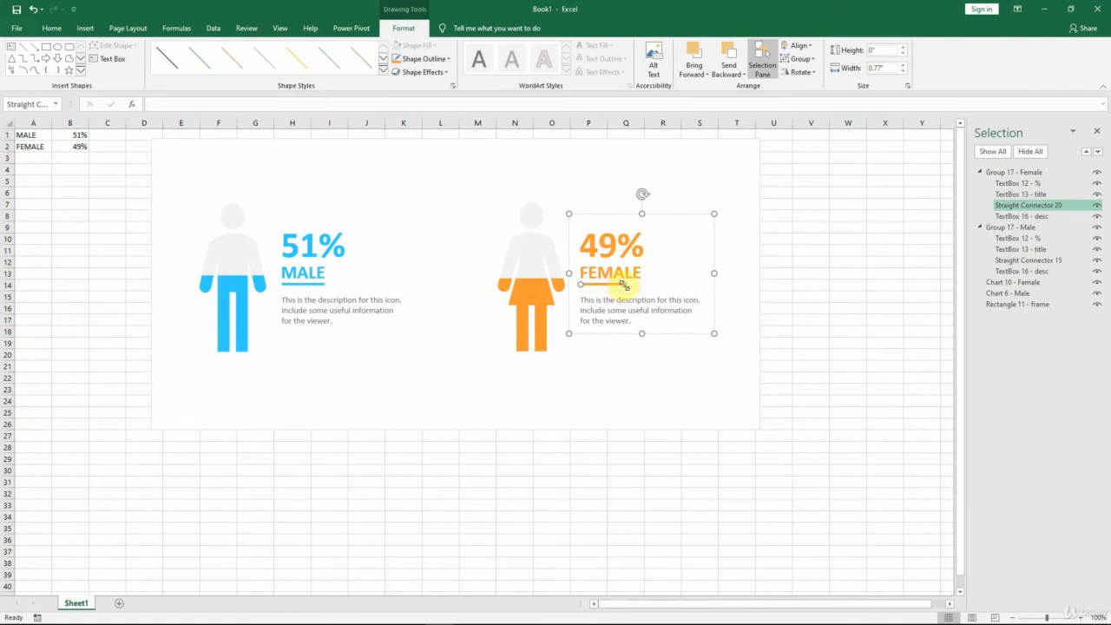
Step: Lengthen the orange underline to a width of 1.08" so it spans the whole FEMALE title
{"action": "left_click_drag", "start_coordinate": [623, 285], "coordinate": [640, 288]}
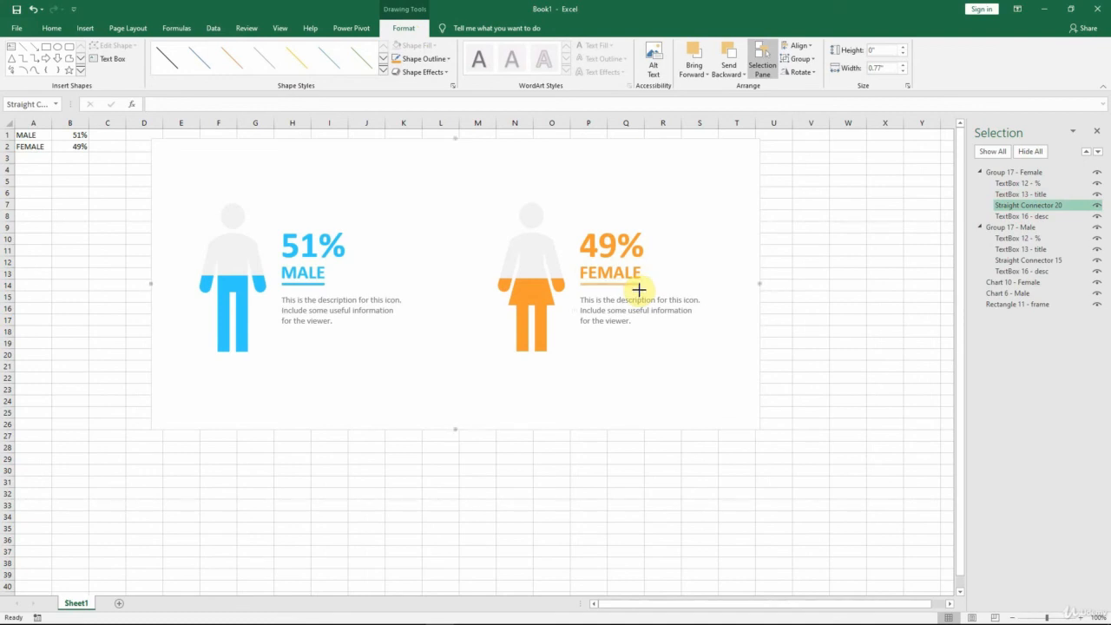
{"action": "left_click", "coordinate": [669, 257]}
{"action": "left_click", "coordinate": [729, 164]}
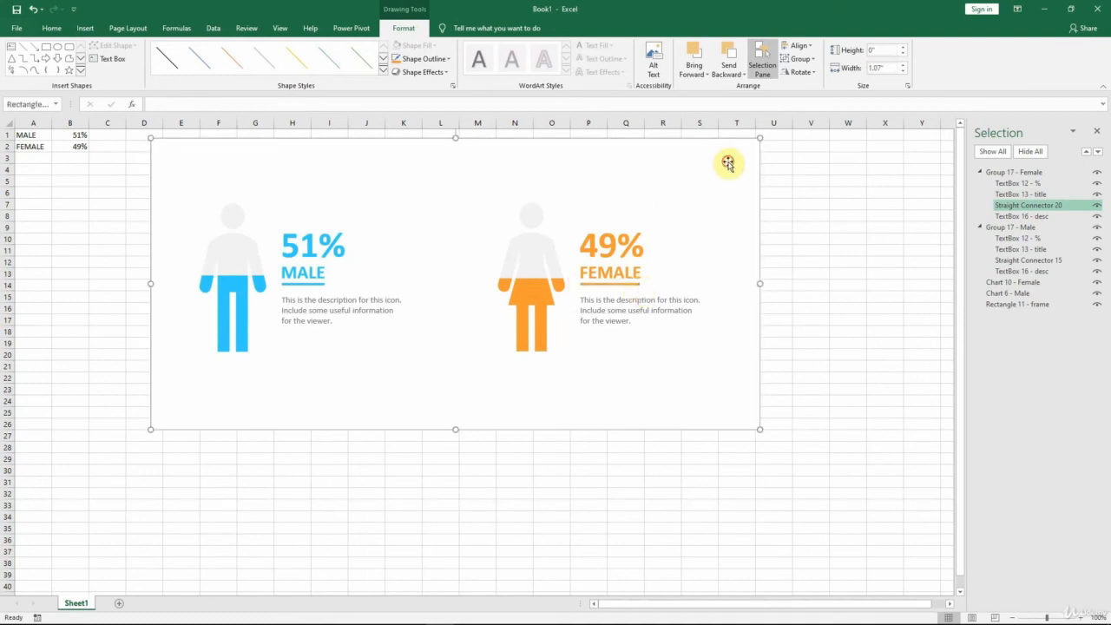
{"action": "left_click", "coordinate": [633, 284]}
{"action": "left_click", "coordinate": [1022, 205]}
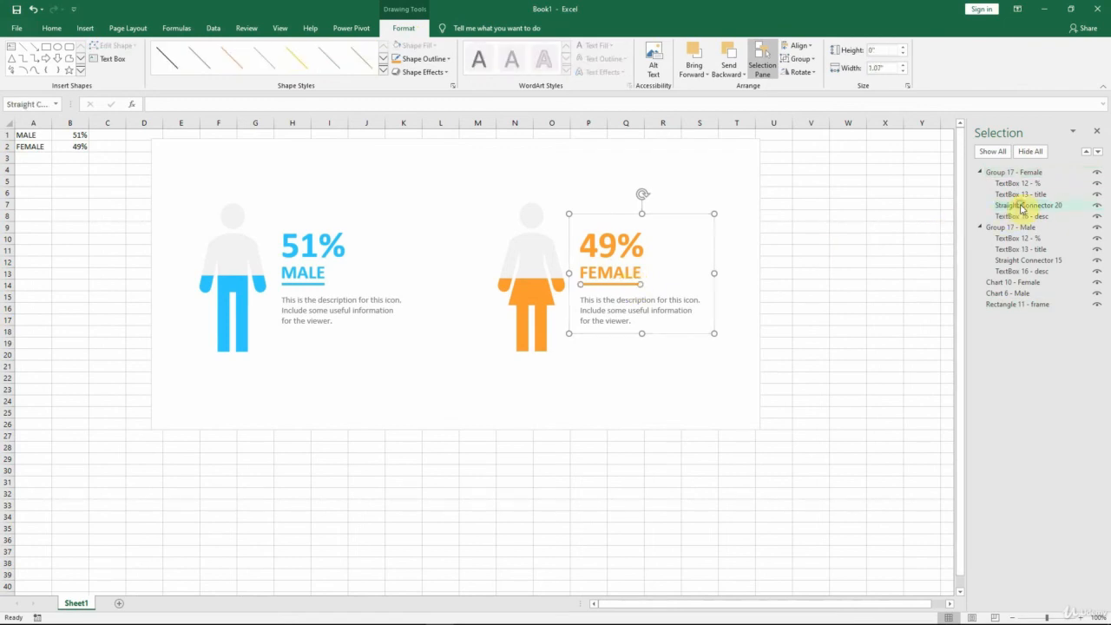
{"action": "left_click", "coordinate": [879, 68]}
{"action": "type", "text": "1.08"}
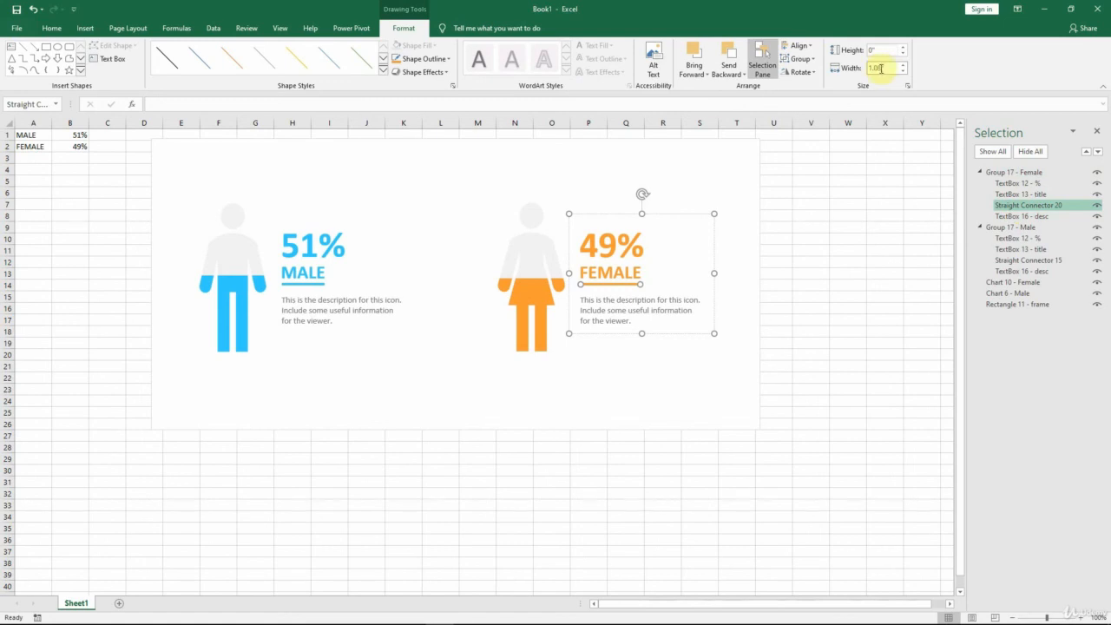
{"action": "left_click", "coordinate": [807, 236]}
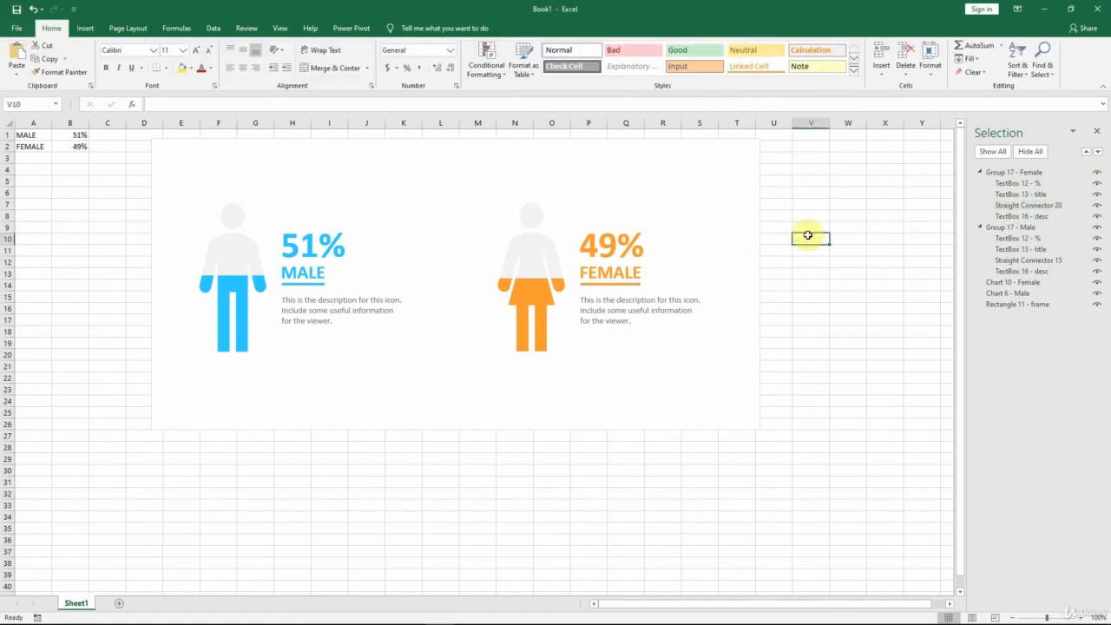
Step: Shrink the white frame from its top, bottom and right edges to about 3.71" high and 10.77" wide
{"action": "left_click", "coordinate": [760, 173]}
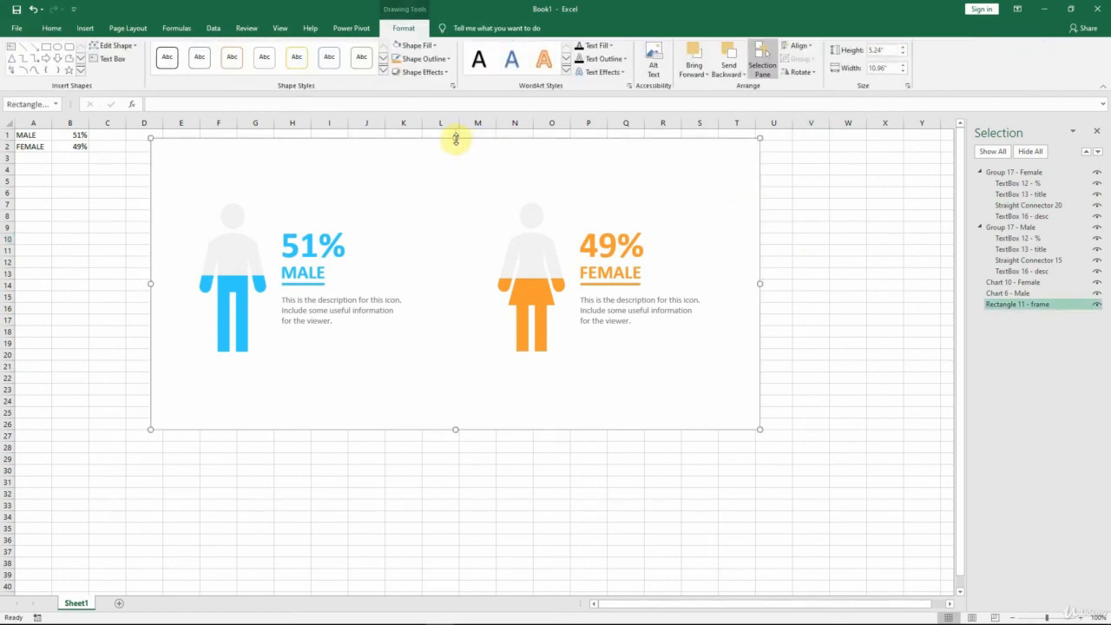
{"action": "left_click_drag", "start_coordinate": [456, 139], "coordinate": [454, 173]}
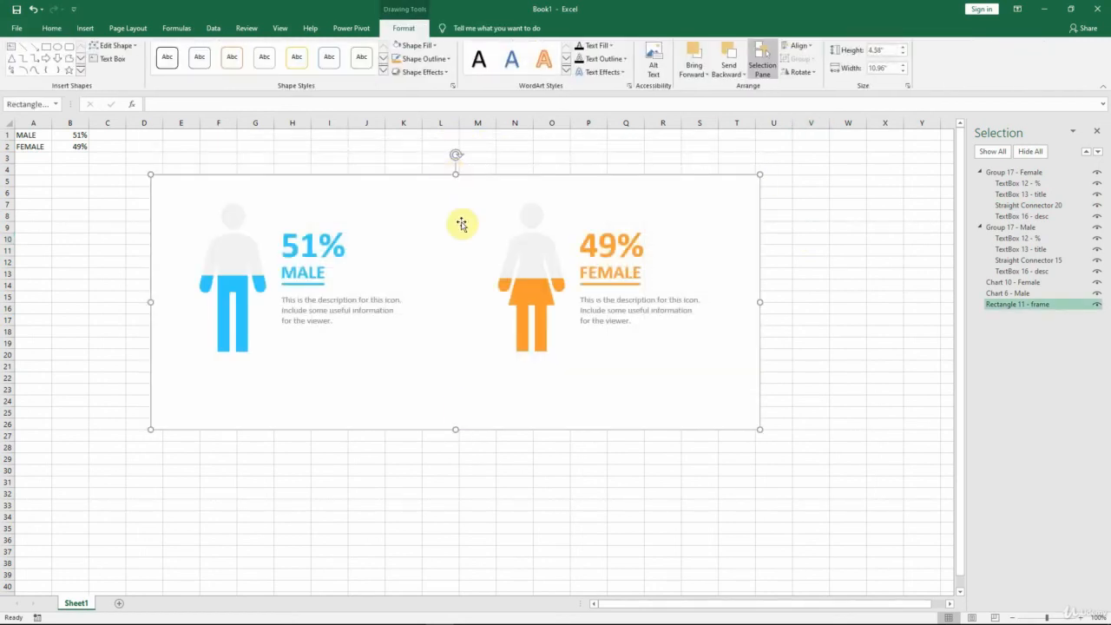
{"action": "left_click_drag", "start_coordinate": [455, 429], "coordinate": [454, 380]}
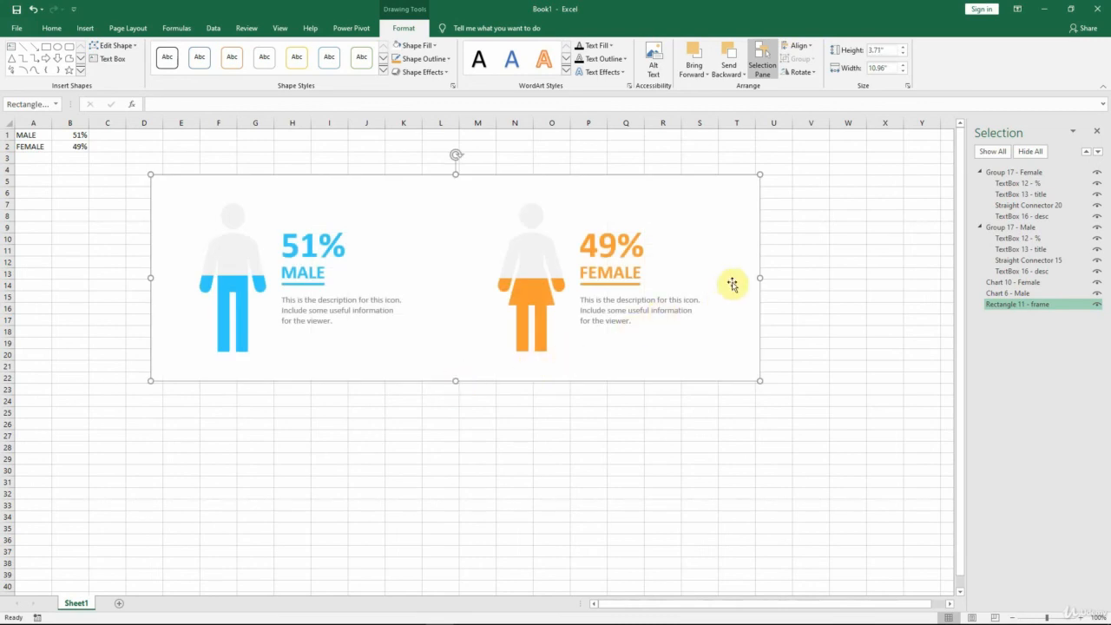
{"action": "left_click_drag", "start_coordinate": [760, 276], "coordinate": [750, 277]}
Step: Group the white frame, both figure charts and the male and female text groups into a single object
{"action": "key", "text": "shift"}
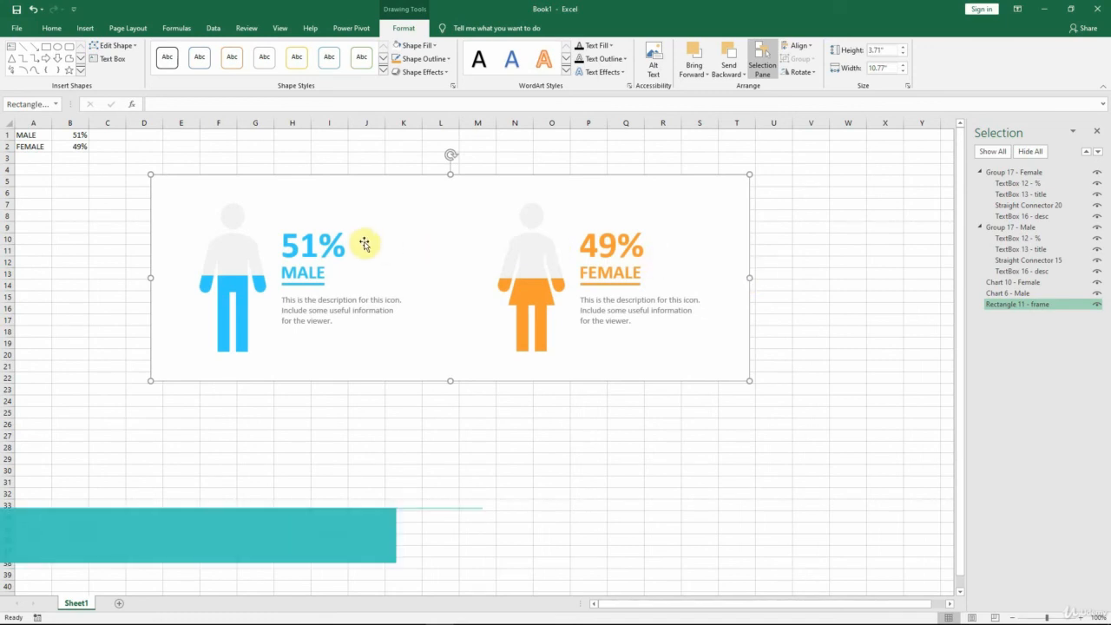
{"action": "left_click", "coordinate": [241, 252], "text": "shift"}
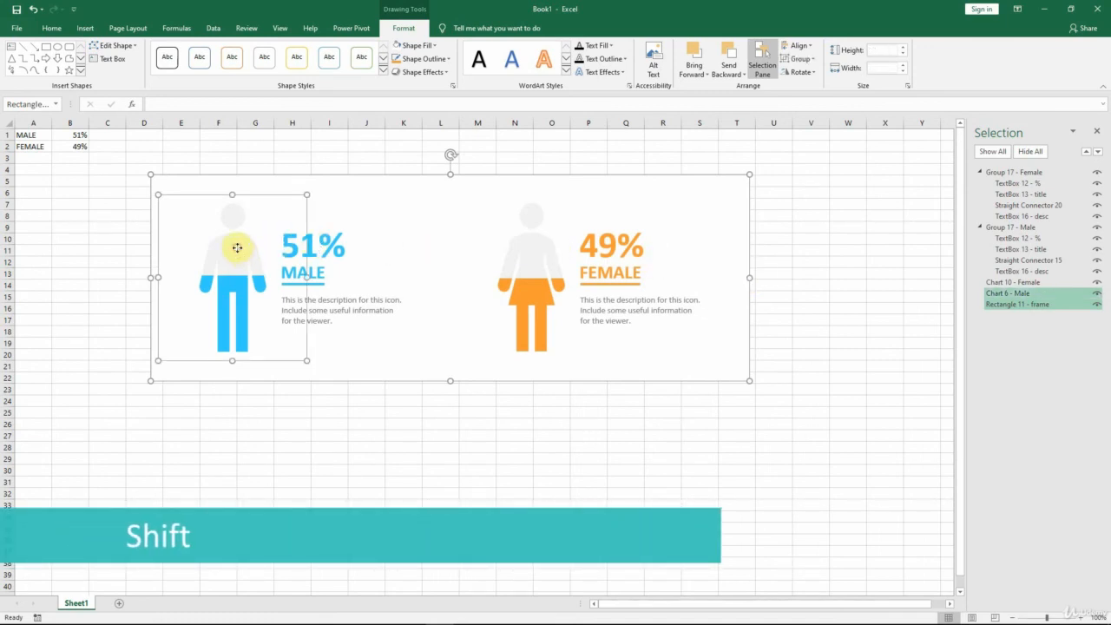
{"action": "left_click", "coordinate": [324, 241], "text": "shift"}
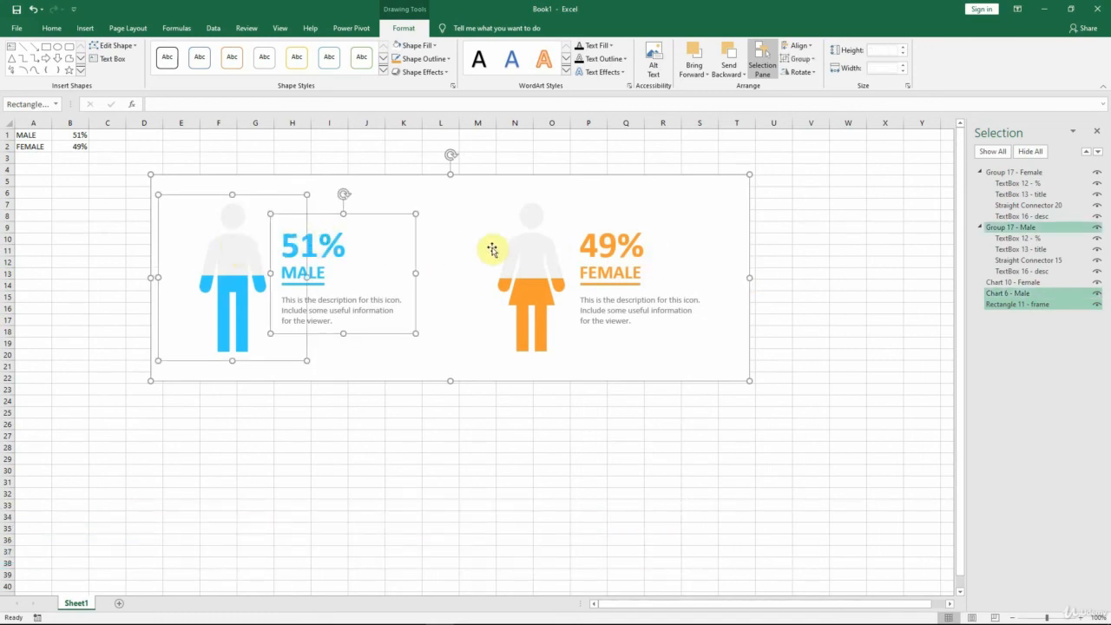
{"action": "left_click", "coordinate": [549, 250], "text": "shift"}
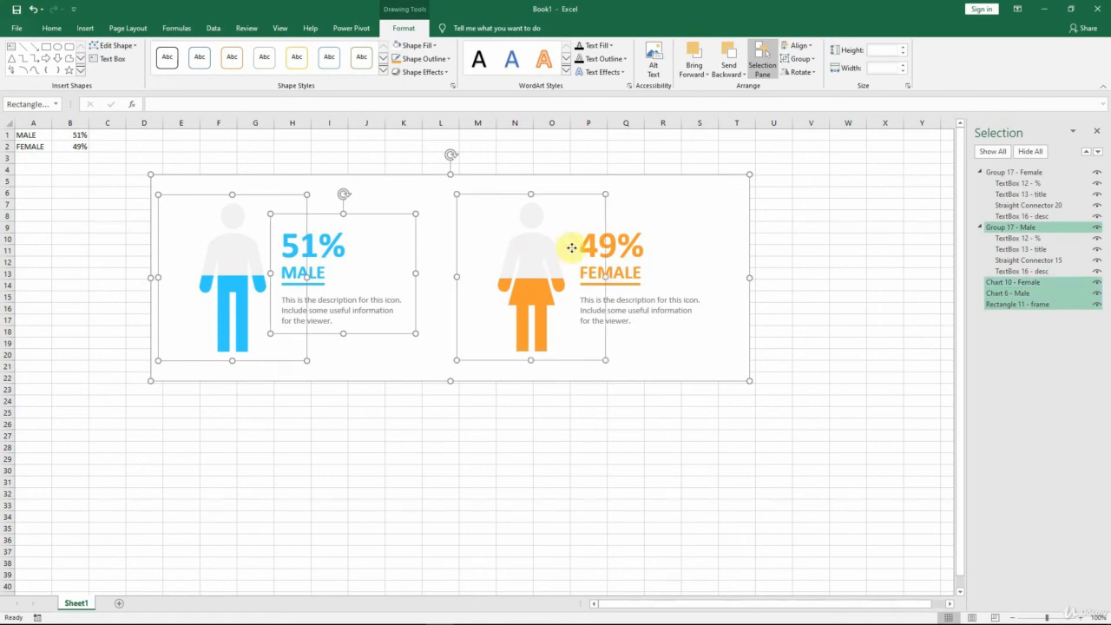
{"action": "left_click", "coordinate": [635, 242], "text": "shift"}
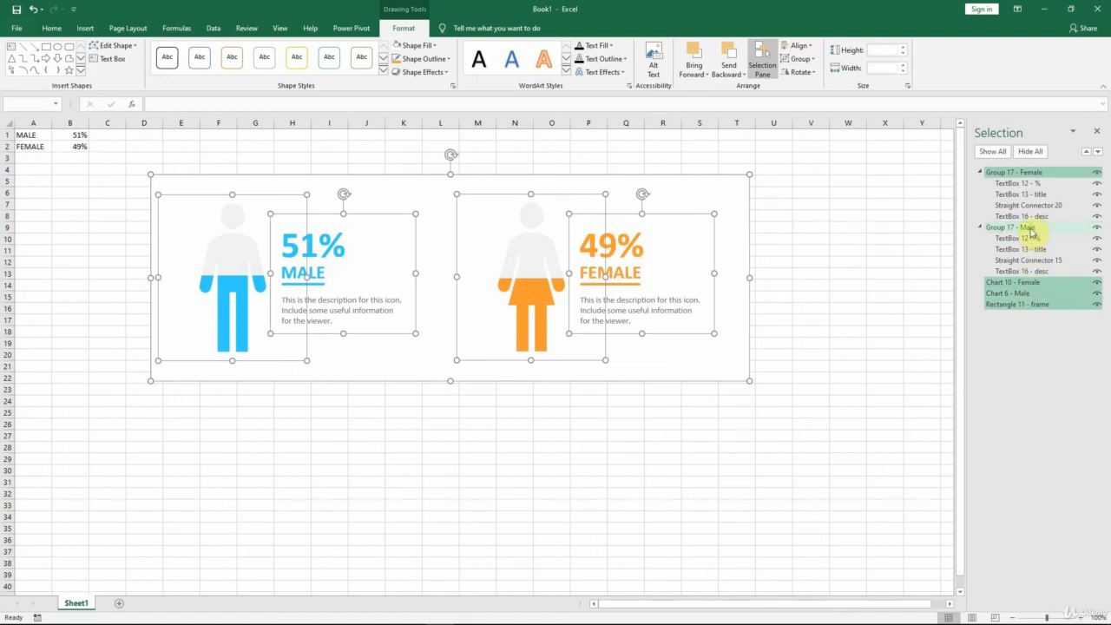
{"action": "right_click", "coordinate": [705, 188]}
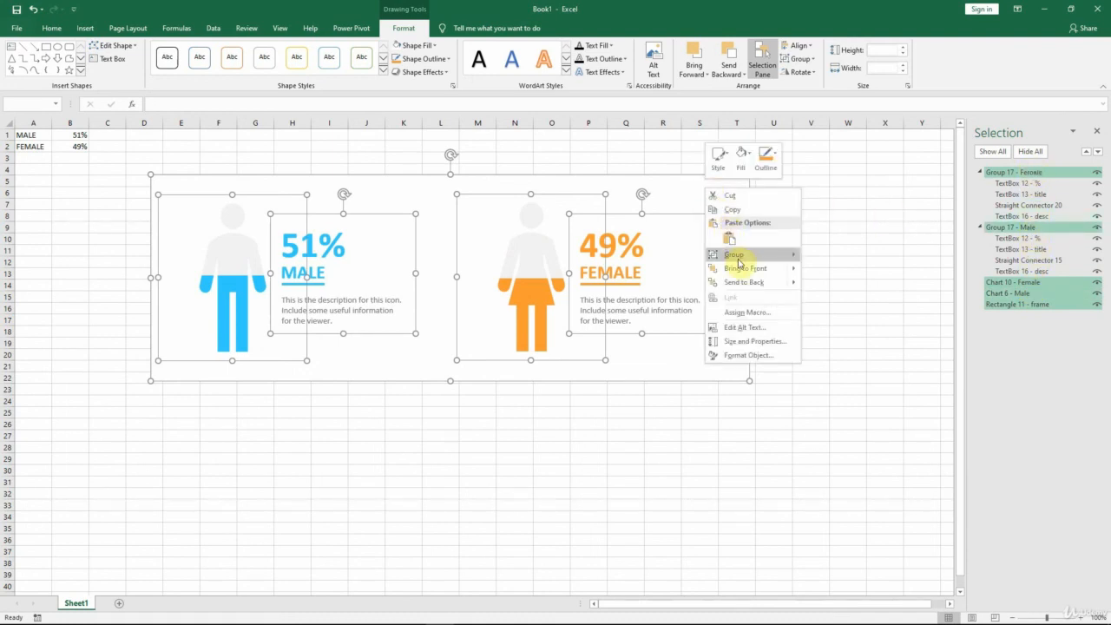
{"action": "mouse_move", "coordinate": [738, 254]}
{"action": "left_click", "coordinate": [827, 257]}
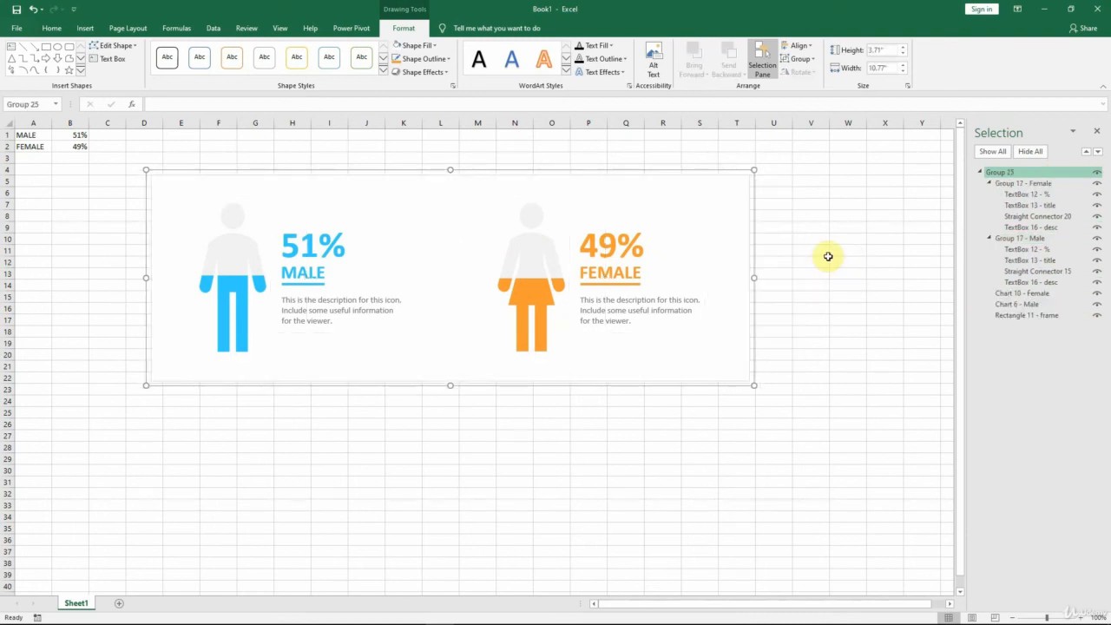
Step: Rename the overall group as "Group 25 - Main" and move it to the top of the sheet, just beside the data
{"action": "left_click", "coordinate": [1000, 173]}
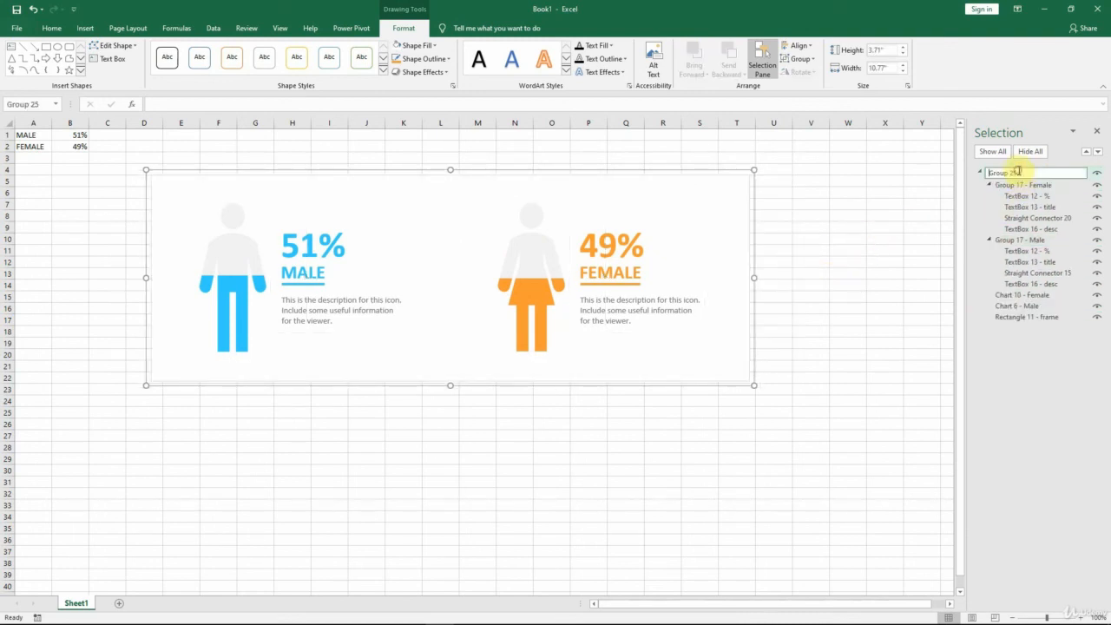
{"action": "type", "text": "- Malin"}
{"action": "key", "text": "Return"}
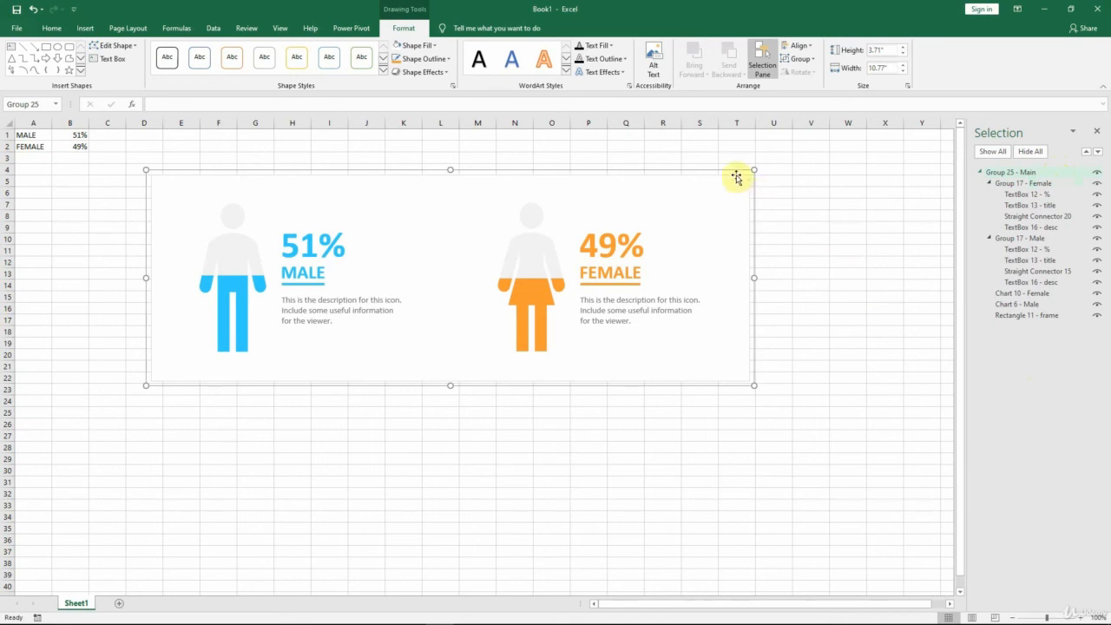
{"action": "left_click_drag", "start_coordinate": [734, 166], "coordinate": [707, 132]}
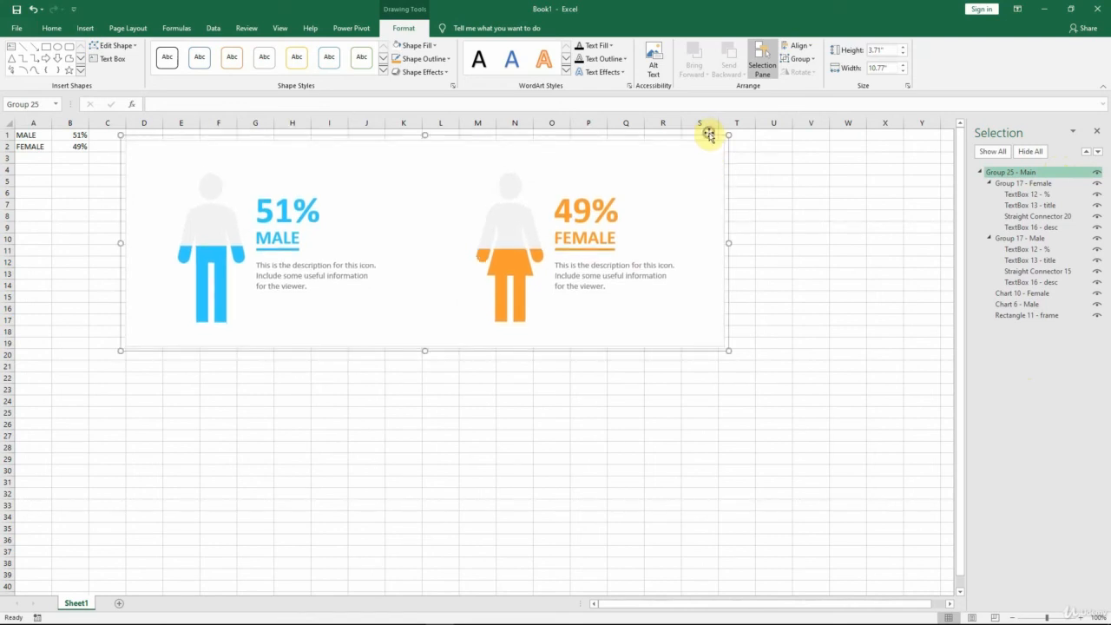
{"action": "left_click", "coordinate": [586, 399]}
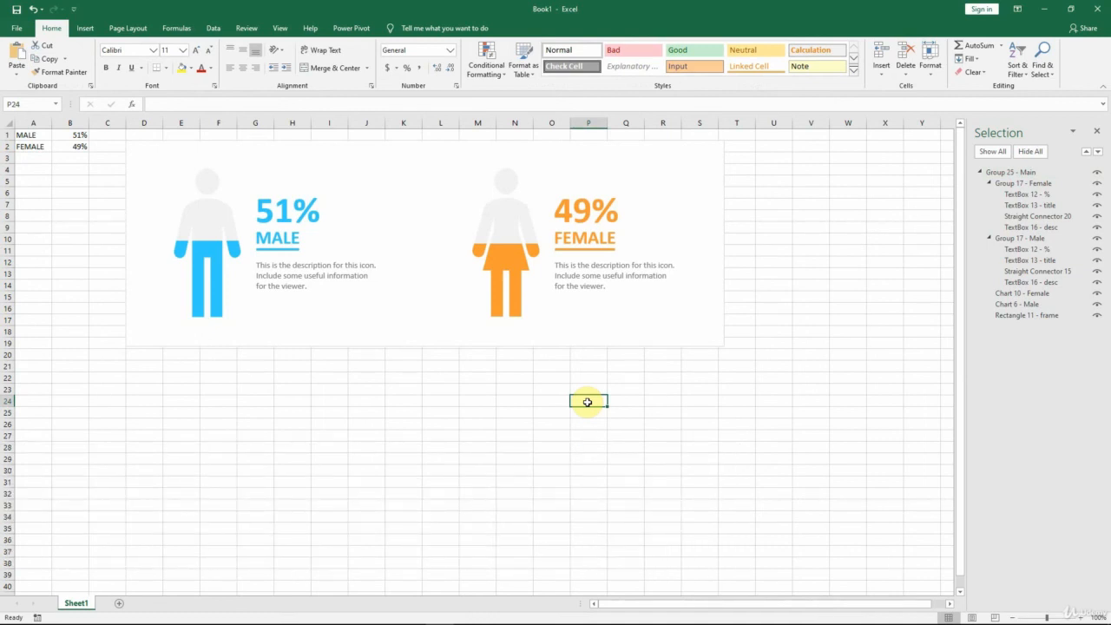
Step: Replace the male percentage in B1 with the formula =RANDBETWEEN(1,100)
{"action": "left_click", "coordinate": [69, 136]}
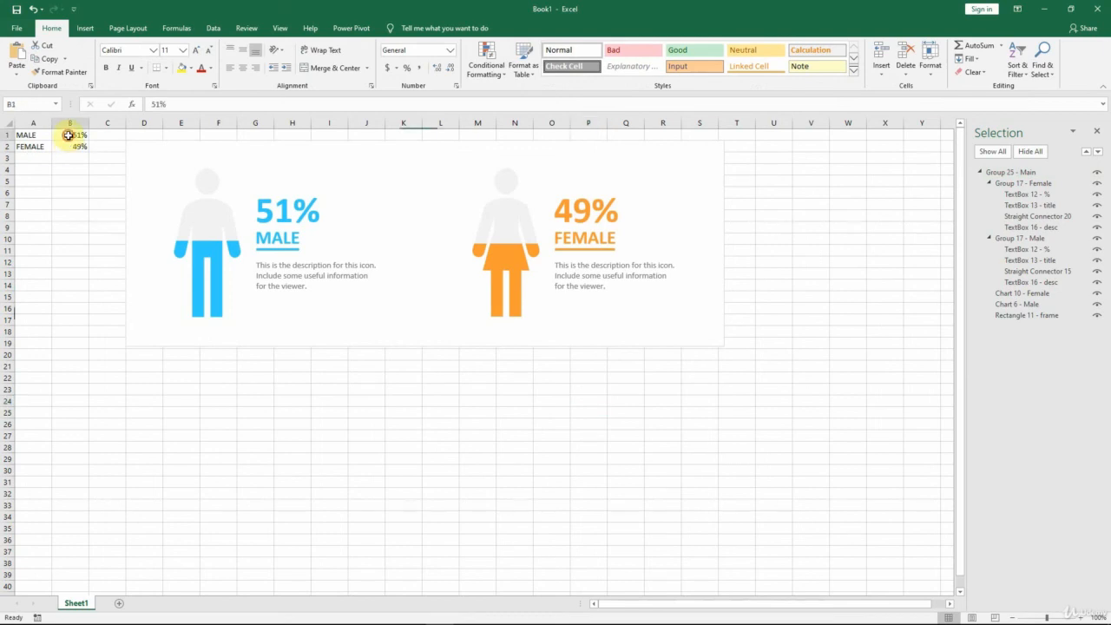
{"action": "left_click", "coordinate": [180, 104]}
{"action": "key", "text": "BackSpace"}
{"action": "key", "text": "BackSpace"}
{"action": "key", "text": "BackSpace"}
{"action": "type", "text": "="}
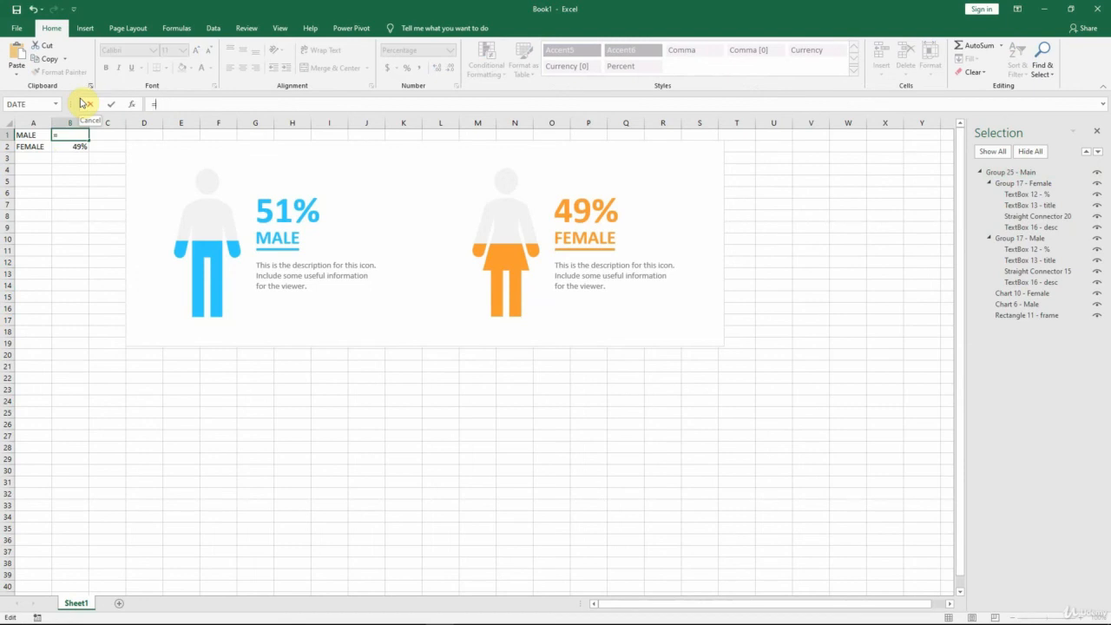
{"action": "type", "text": "RANDB"}
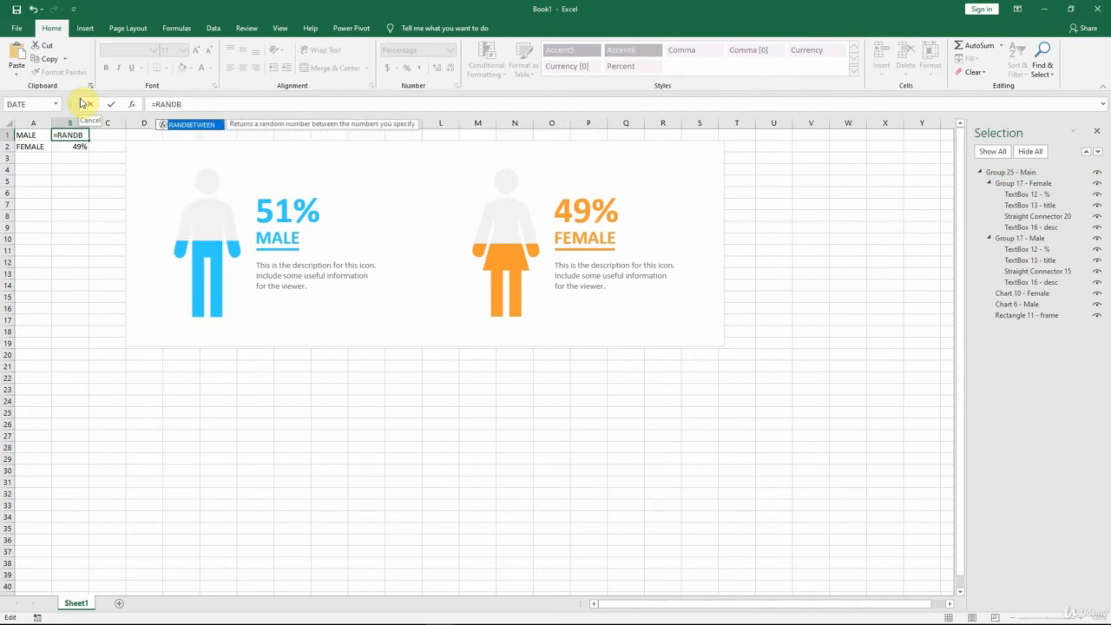
{"action": "key", "text": "Tab"}
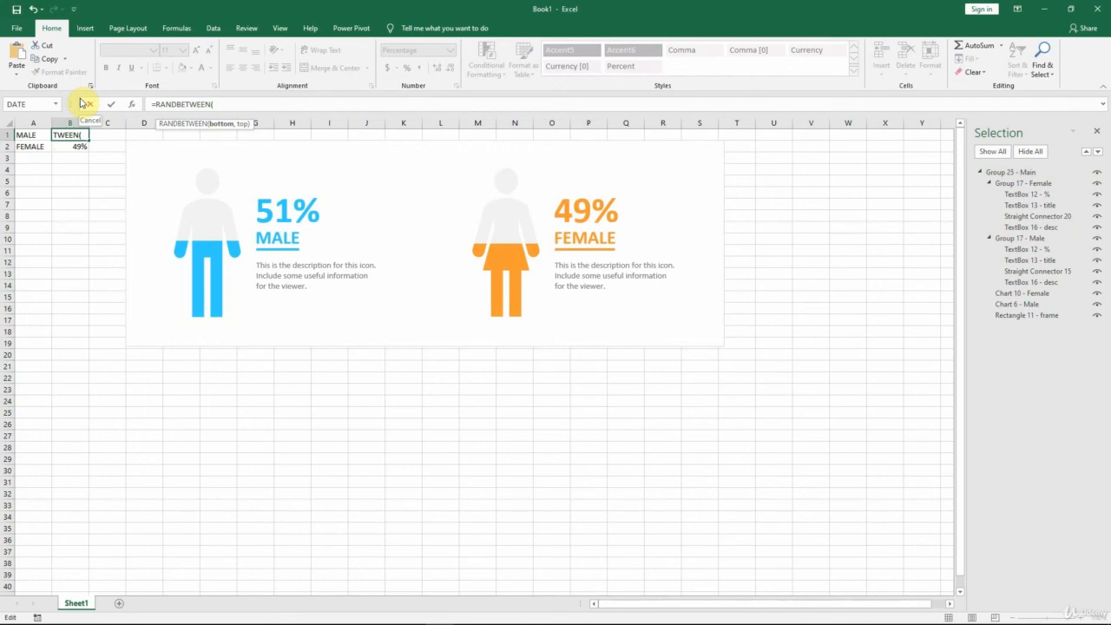
{"action": "type", "text": "1,100)"}
{"action": "key", "text": "Return"}
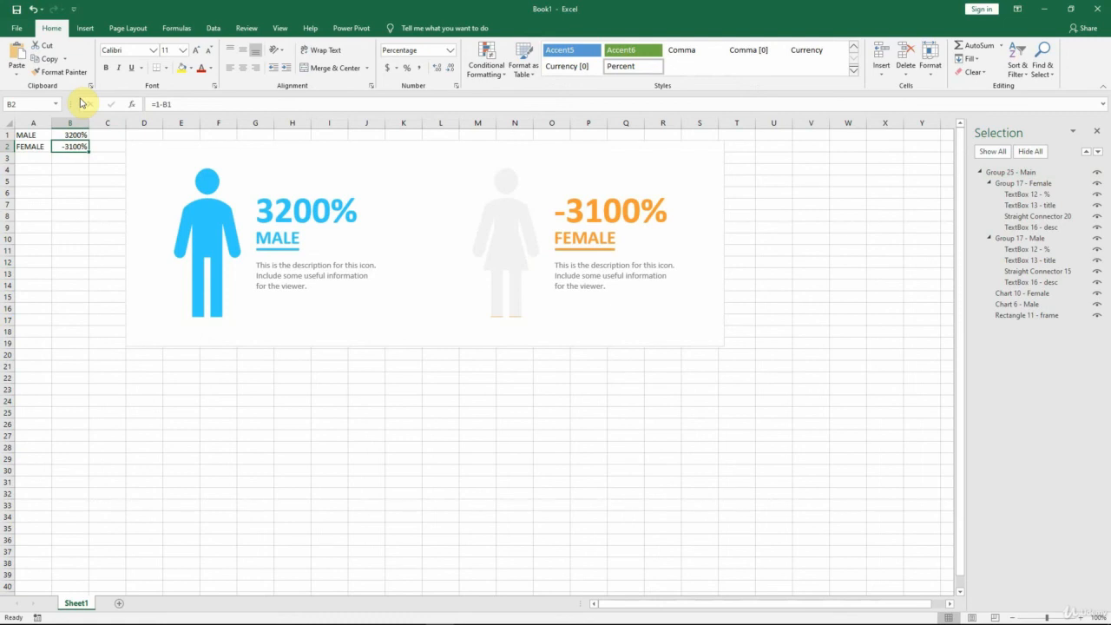
Step: Extend the B1 formula to =RANDBETWEEN(1,100)/100 so it yields a valid percentage
{"action": "key", "text": "Up"}
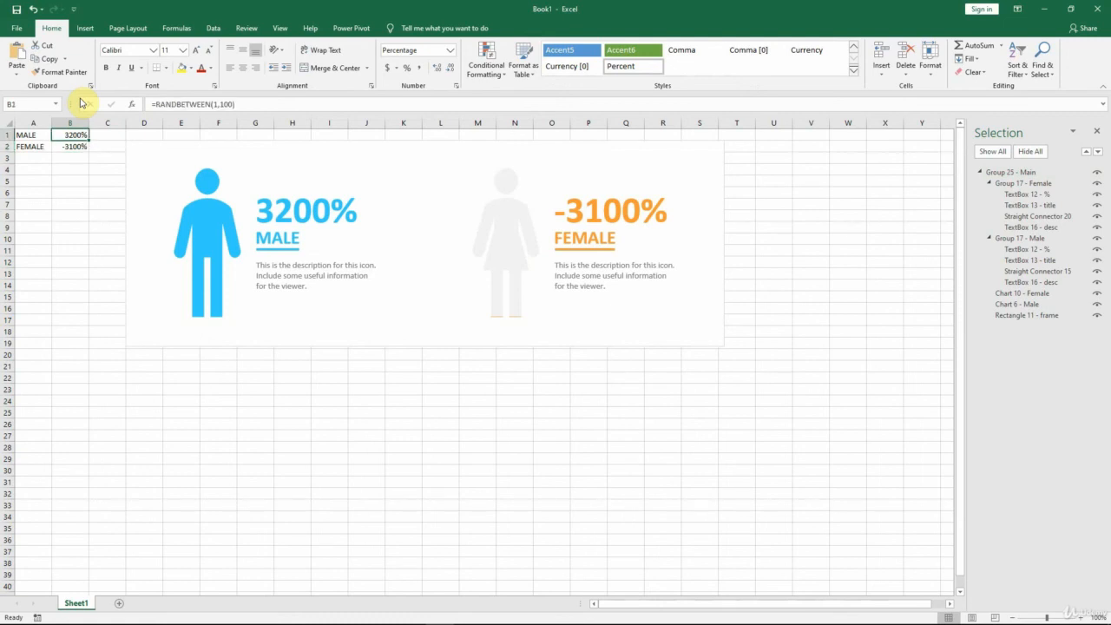
{"action": "left_click", "coordinate": [246, 104]}
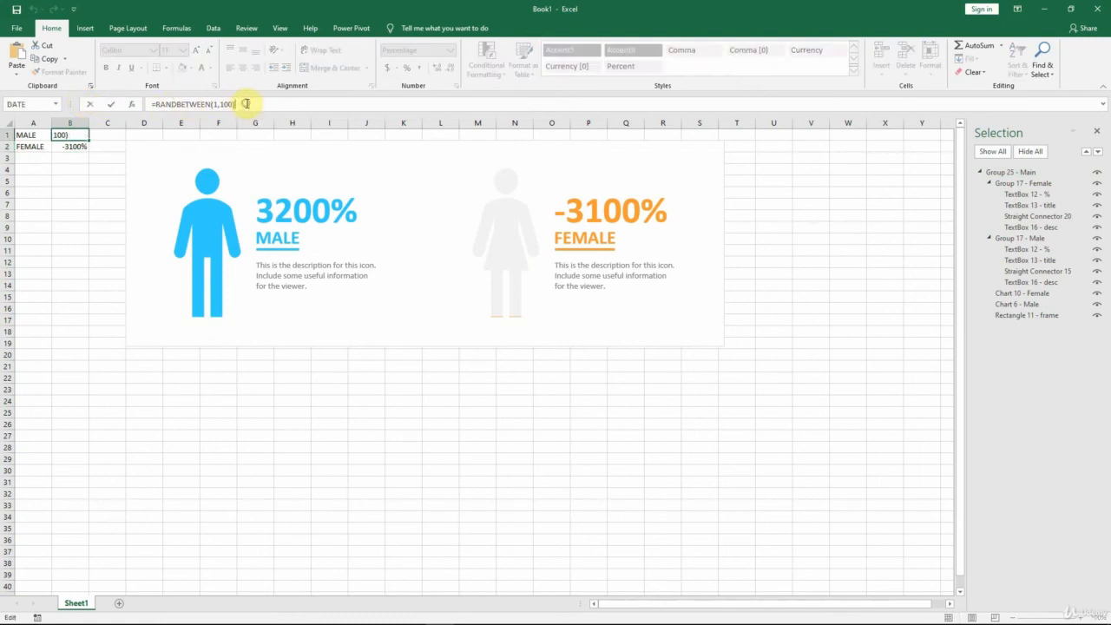
{"action": "type", "text": "/100"}
{"action": "key", "text": "Return"}
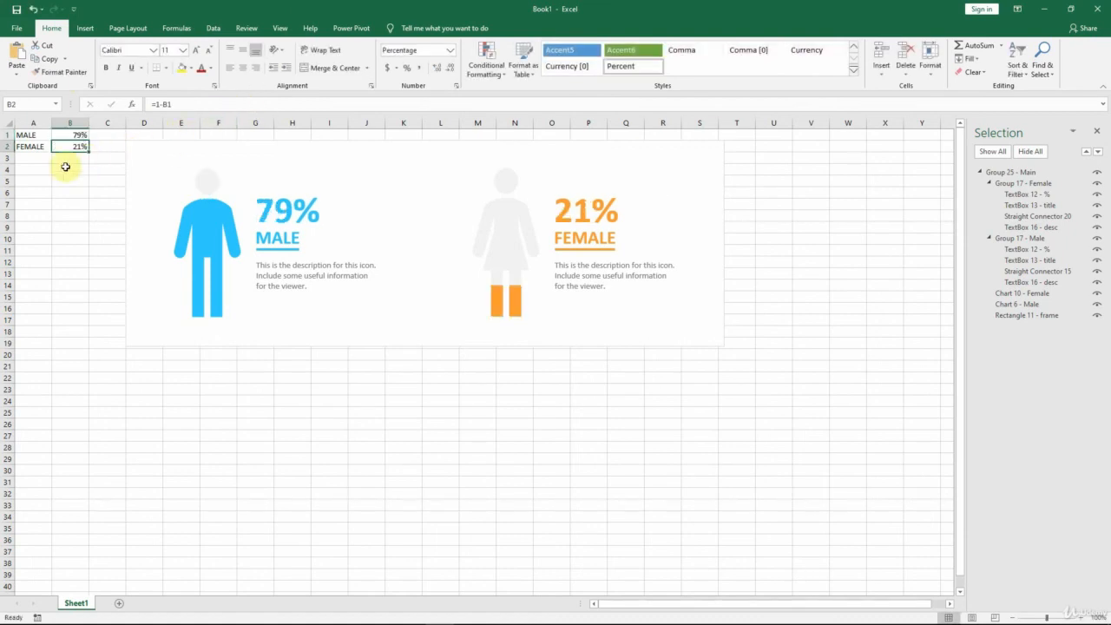
Step: Recalculate the sheet repeatedly to test the infographic with new random percentages, and close the Selection pane
{"action": "left_click", "coordinate": [62, 171]}
{"action": "left_click", "coordinate": [71, 135]}
{"action": "key", "text": "F9"}
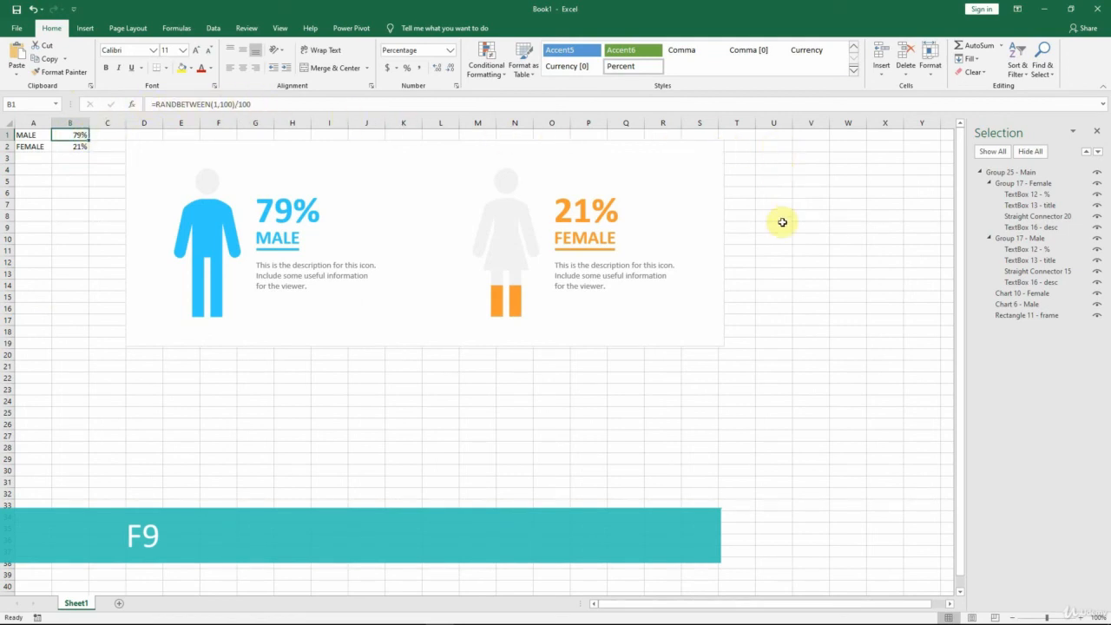
{"action": "key", "text": "F9"}
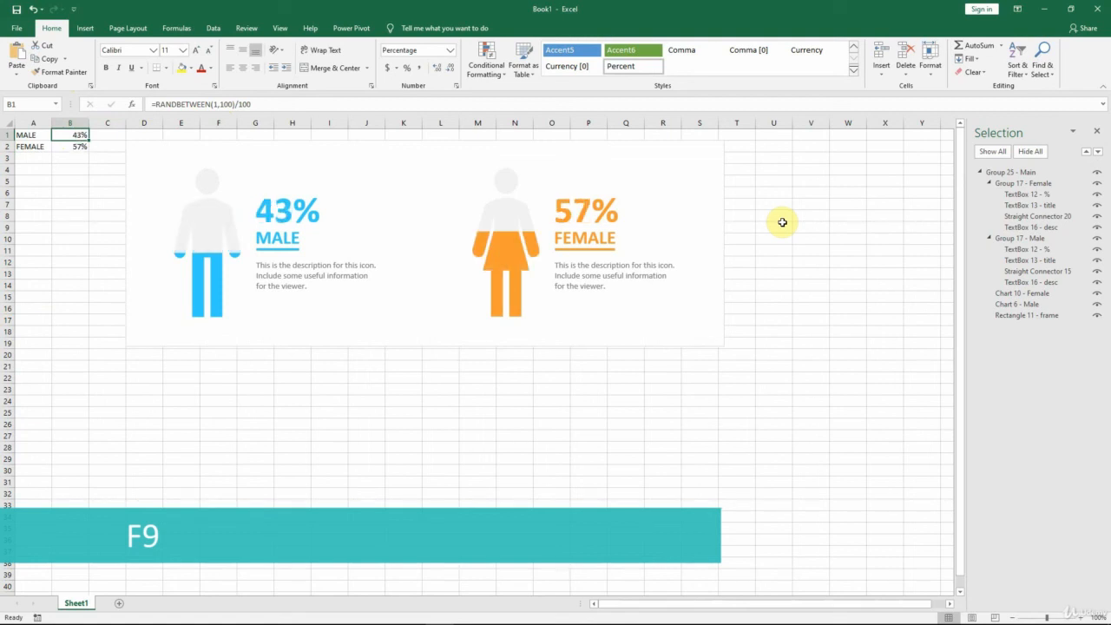
{"action": "key", "text": "F9"}
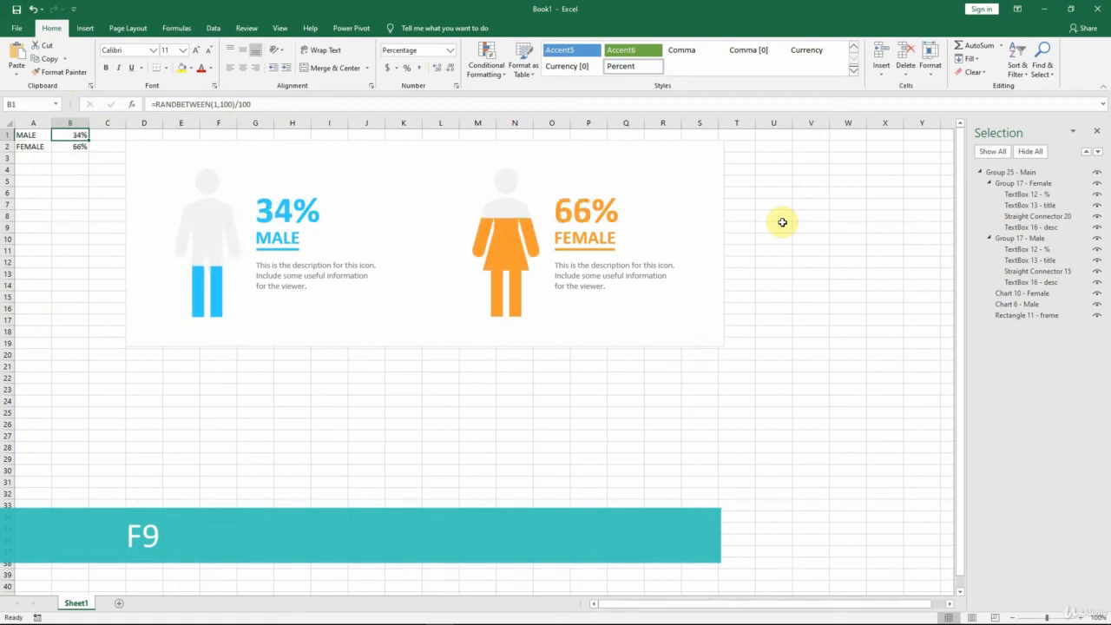
{"action": "key", "text": "F9"}
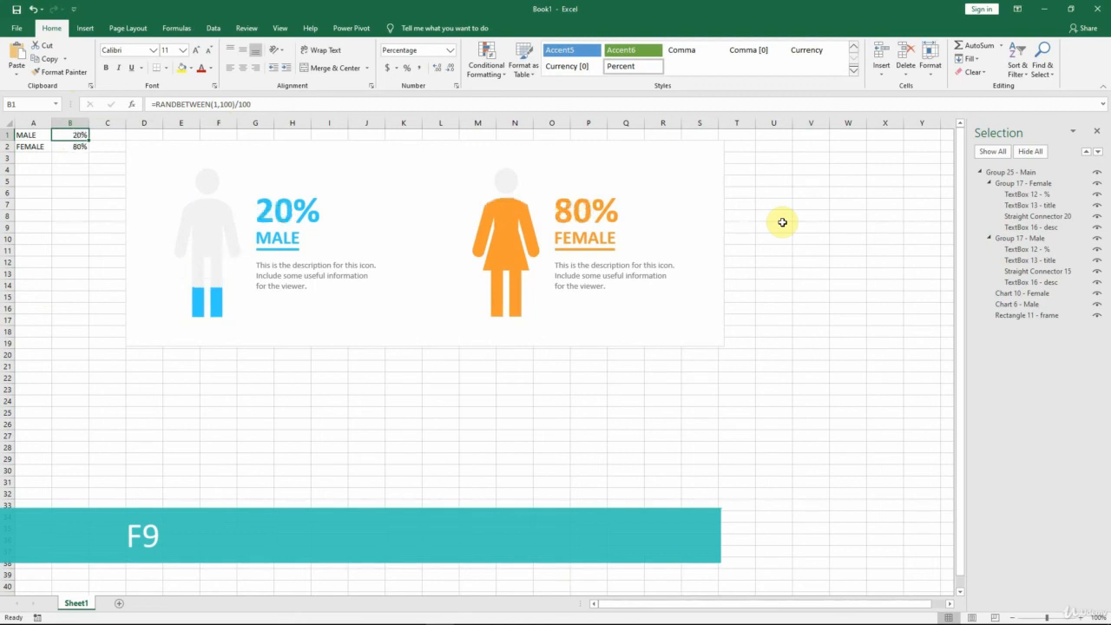
{"action": "key", "text": "F9"}
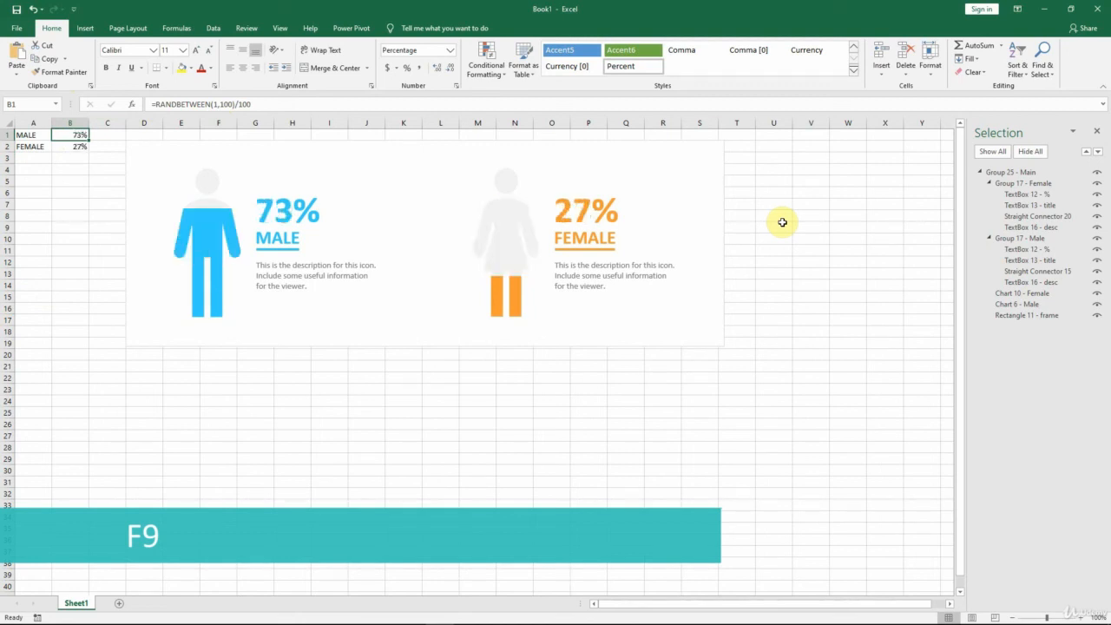
{"action": "key", "text": "F9"}
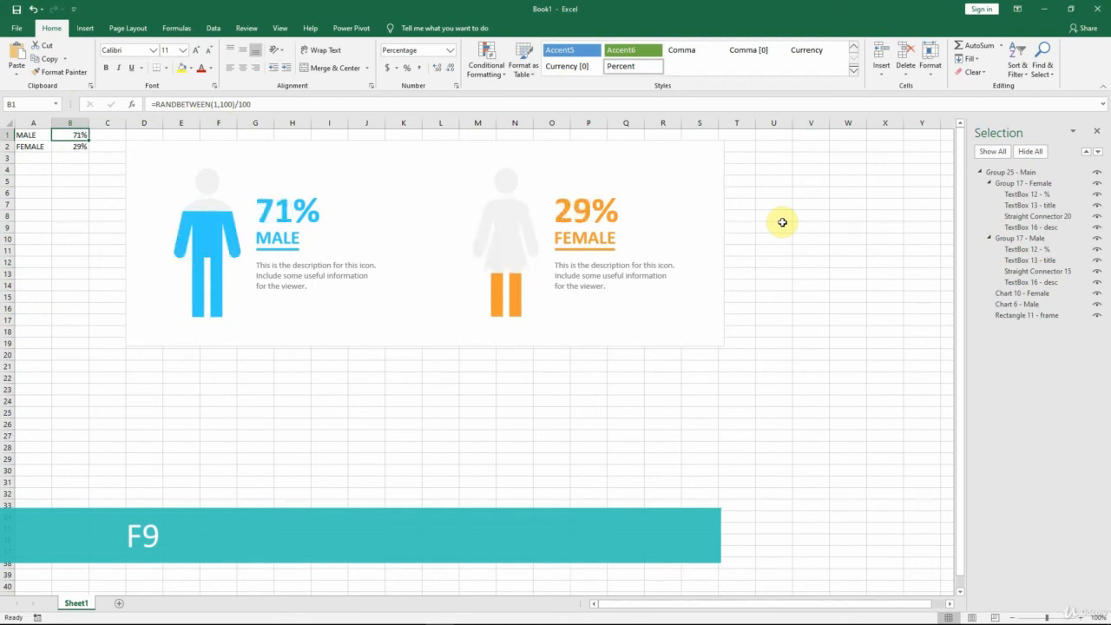
{"action": "key", "text": "F9"}
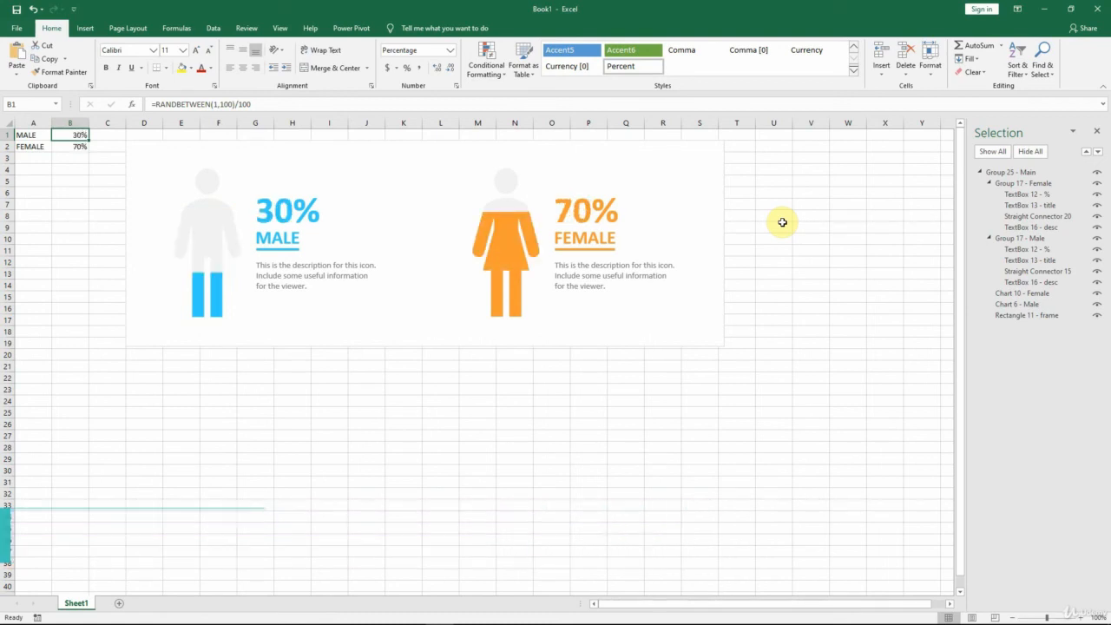
{"action": "left_click", "coordinate": [1097, 131]}
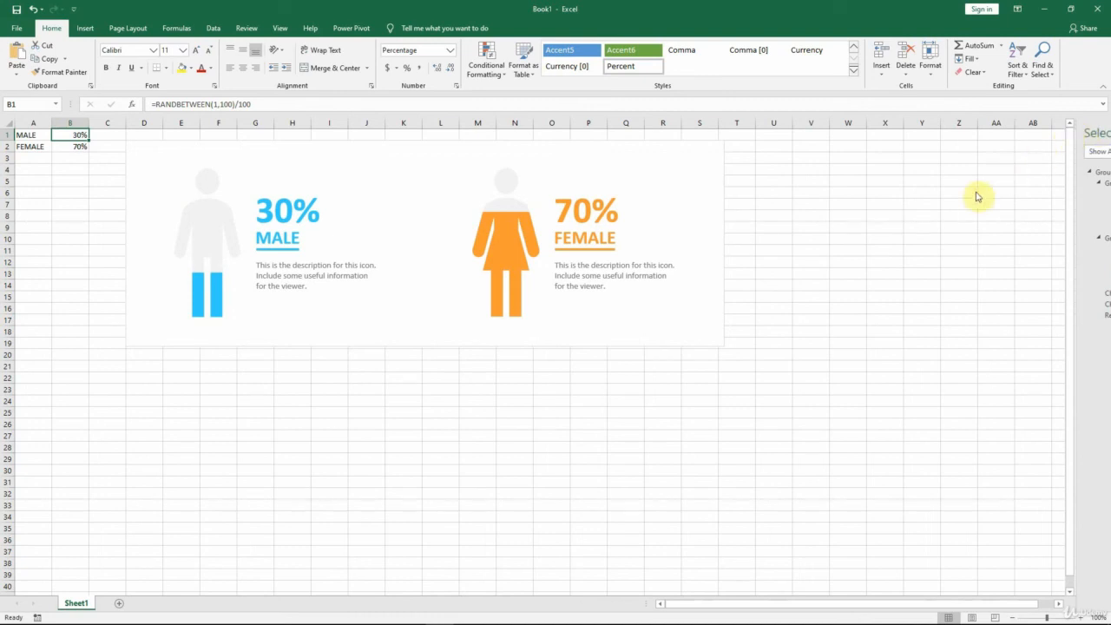